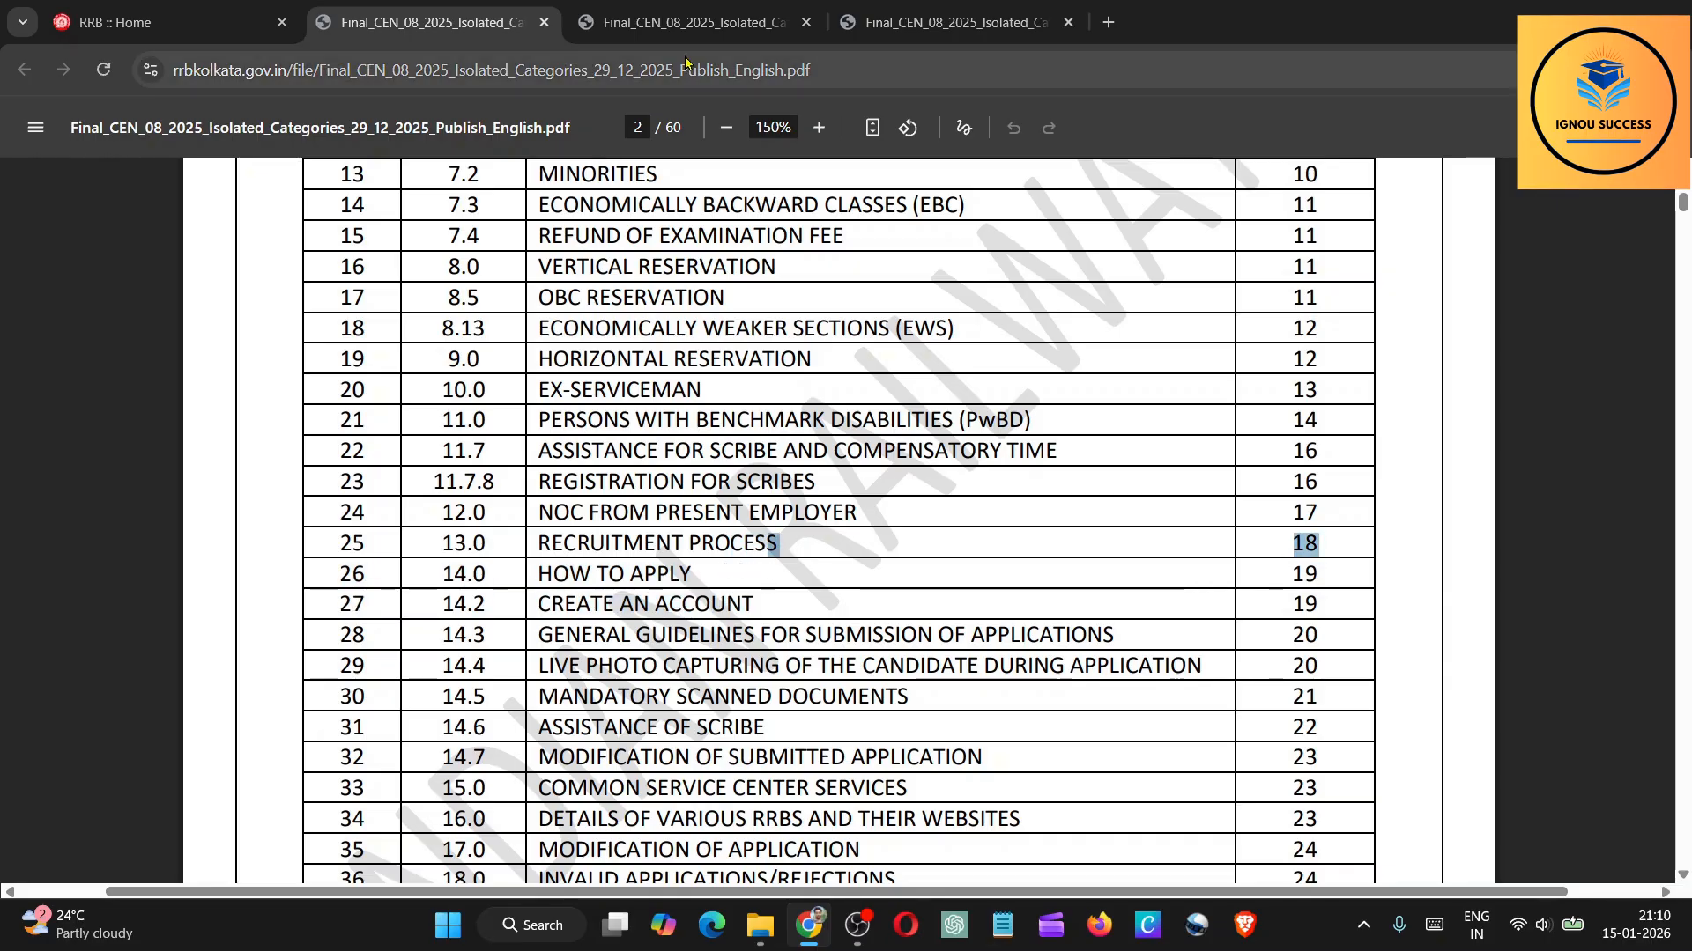
Switch to the notification PDF copy showing section 14.0 and review the account creation, identity authentication and online application guidelines through section 14.3.
left_click(698, 26)
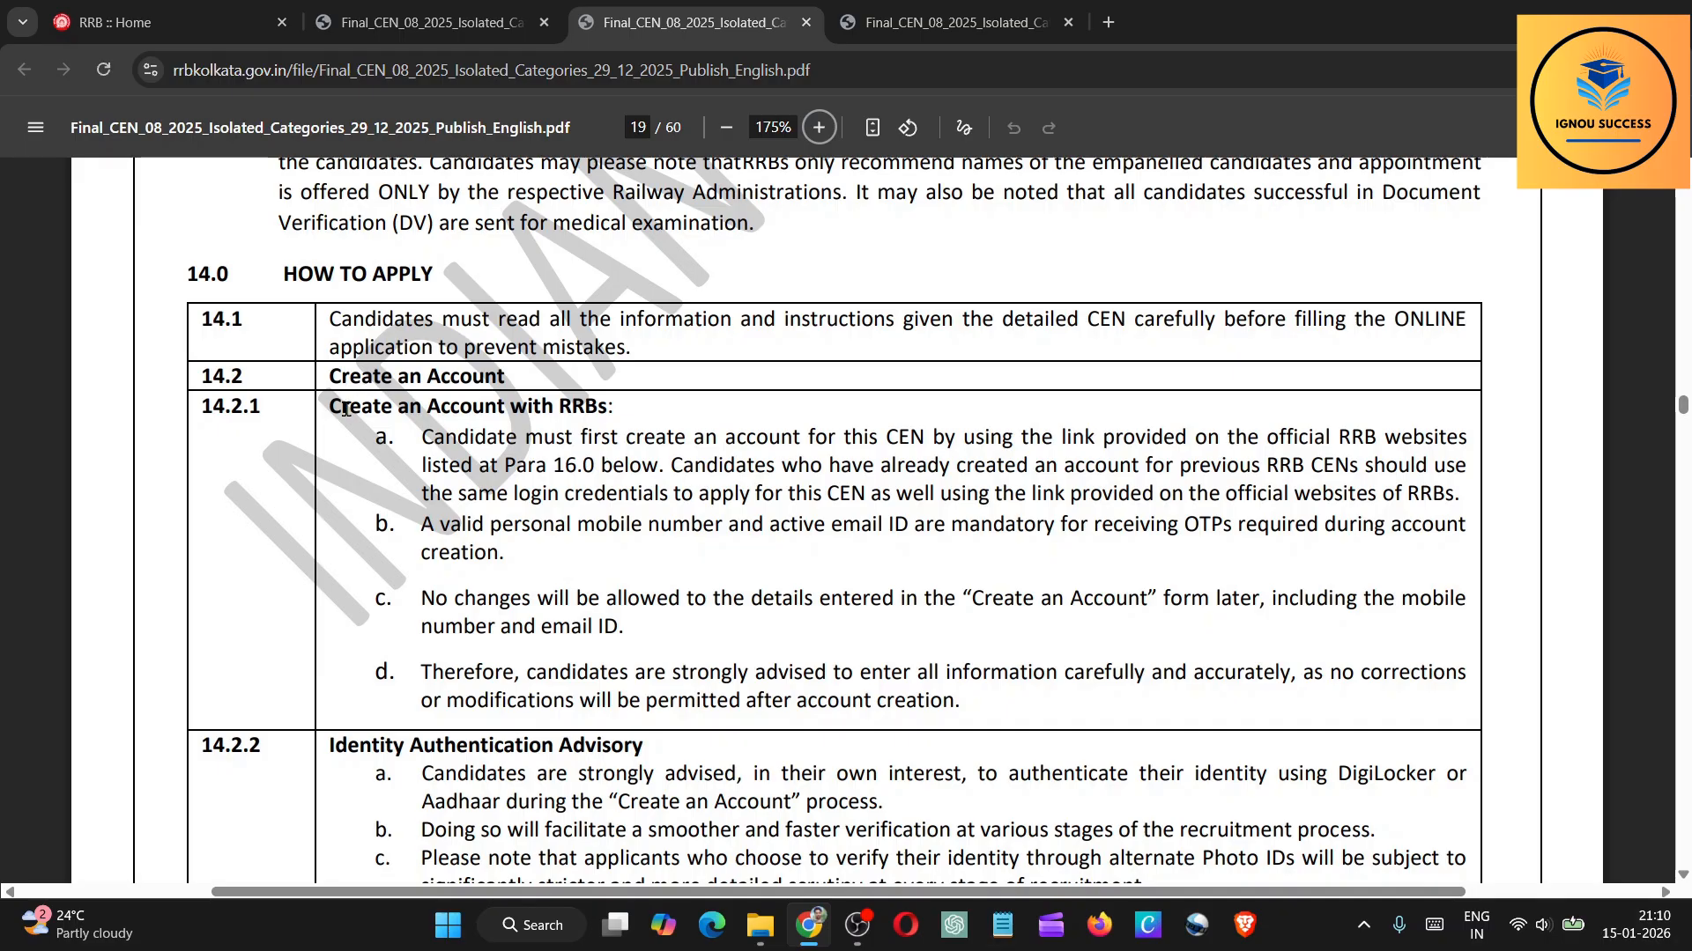
scroll(632, 552, "down", 8)
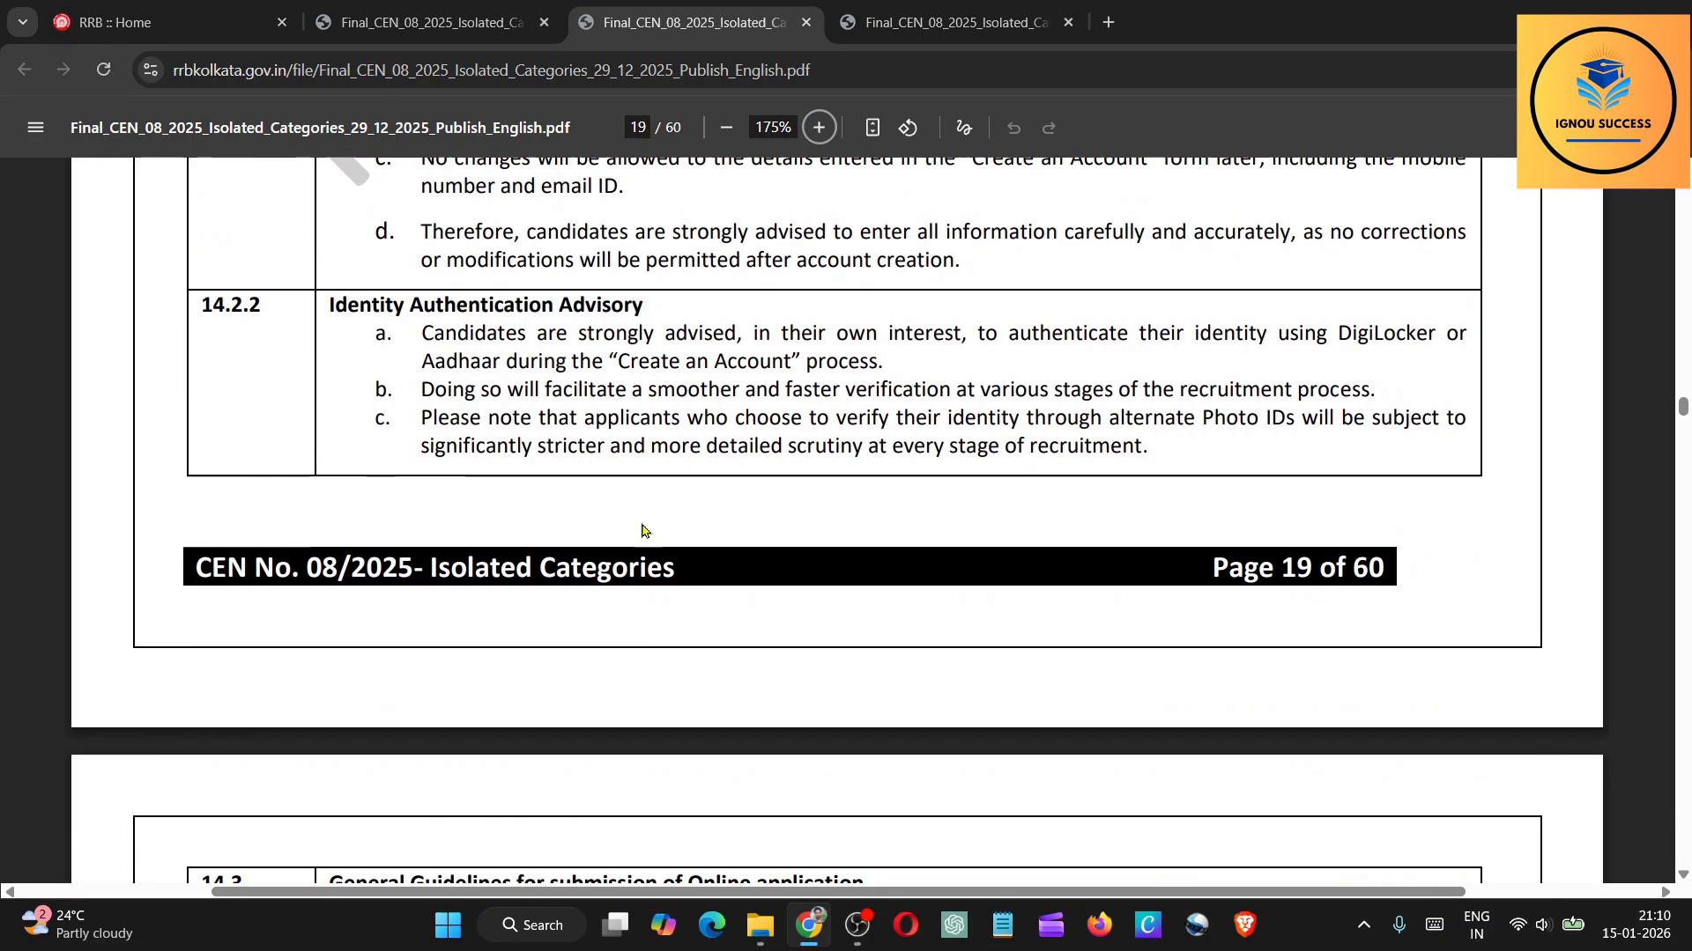
scroll(640, 521, "down", 2)
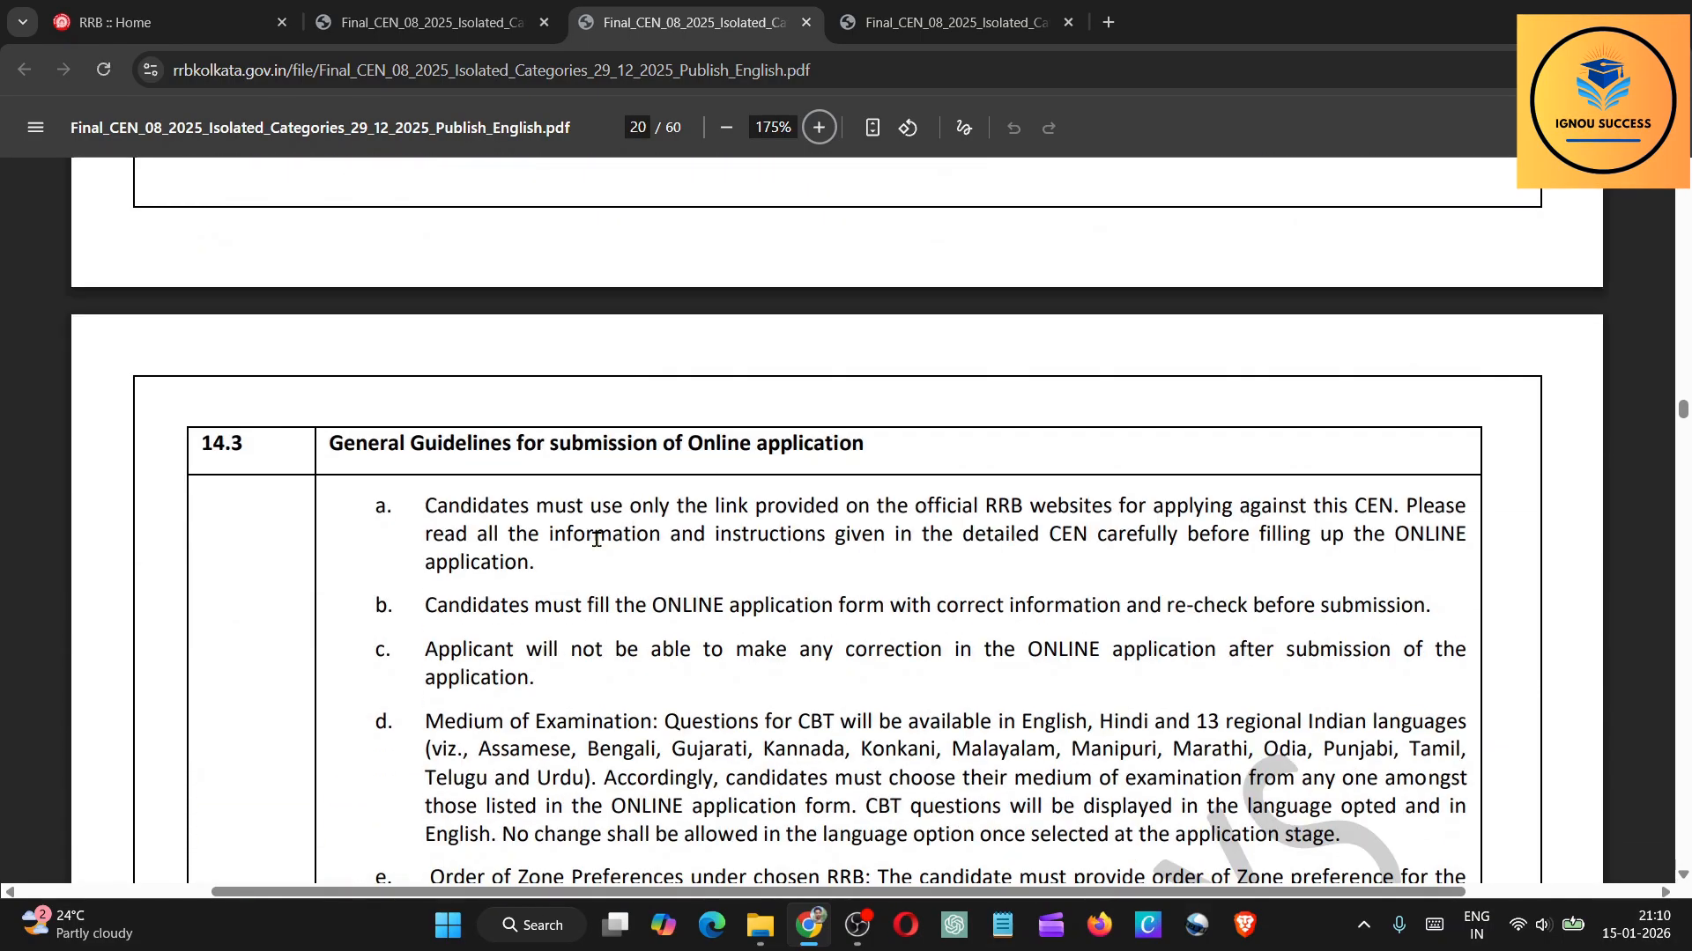
scroll(605, 532, "down", 3)
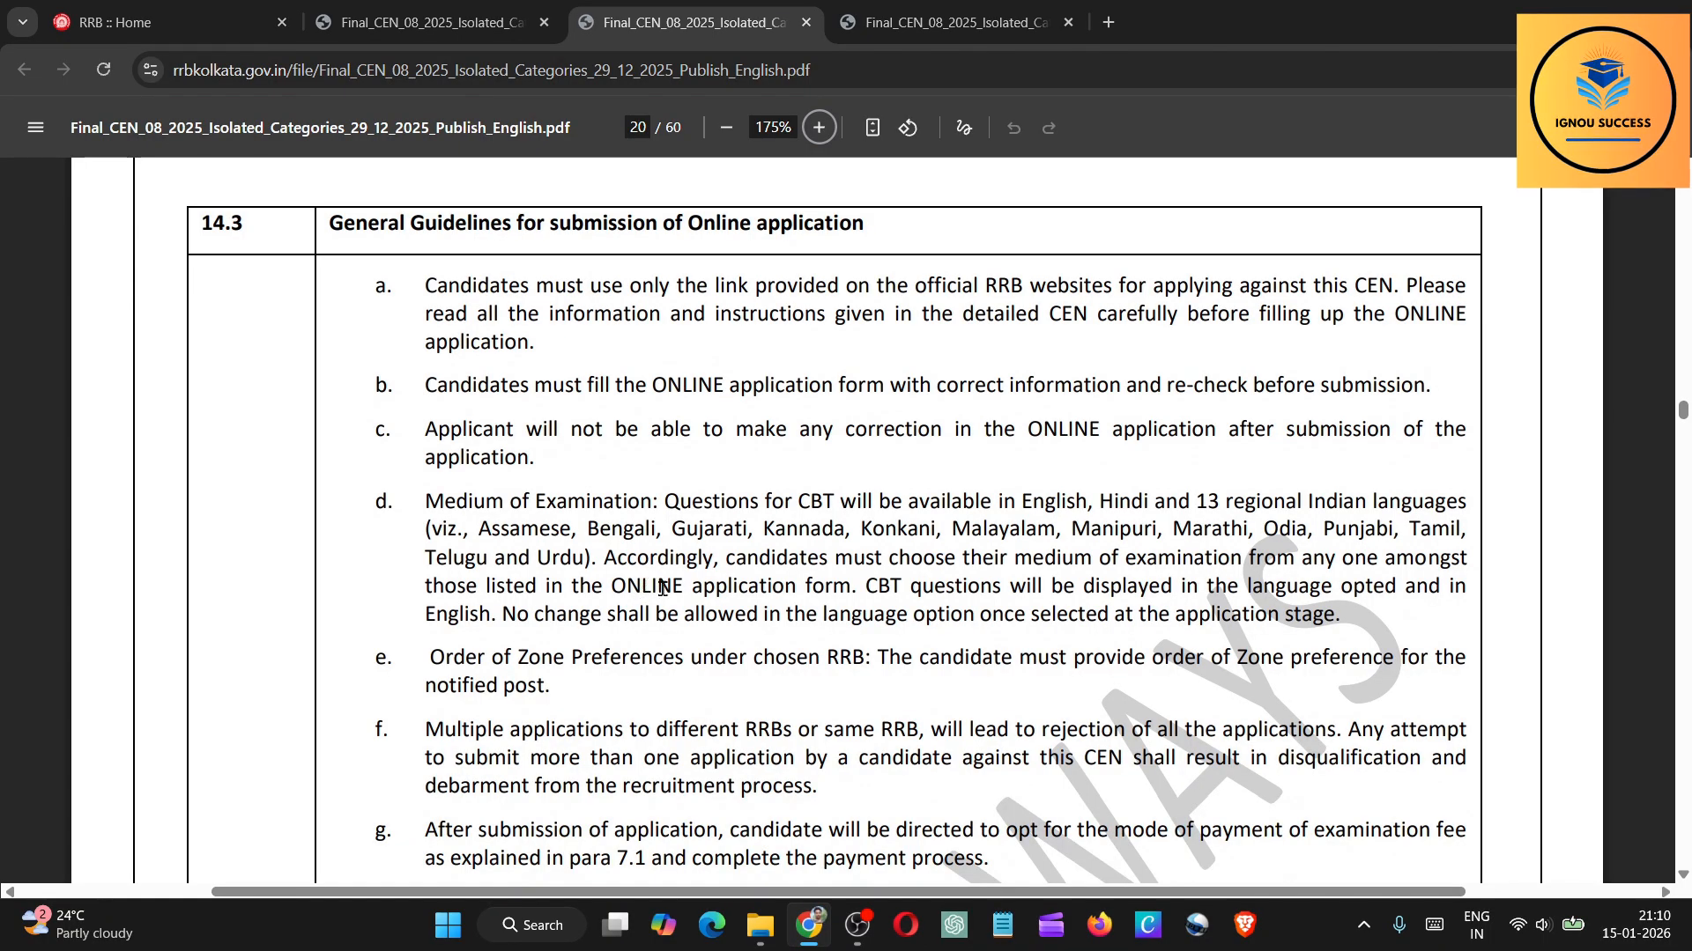
scroll(665, 585, "down", 3)
scroll(667, 589, "down", 5)
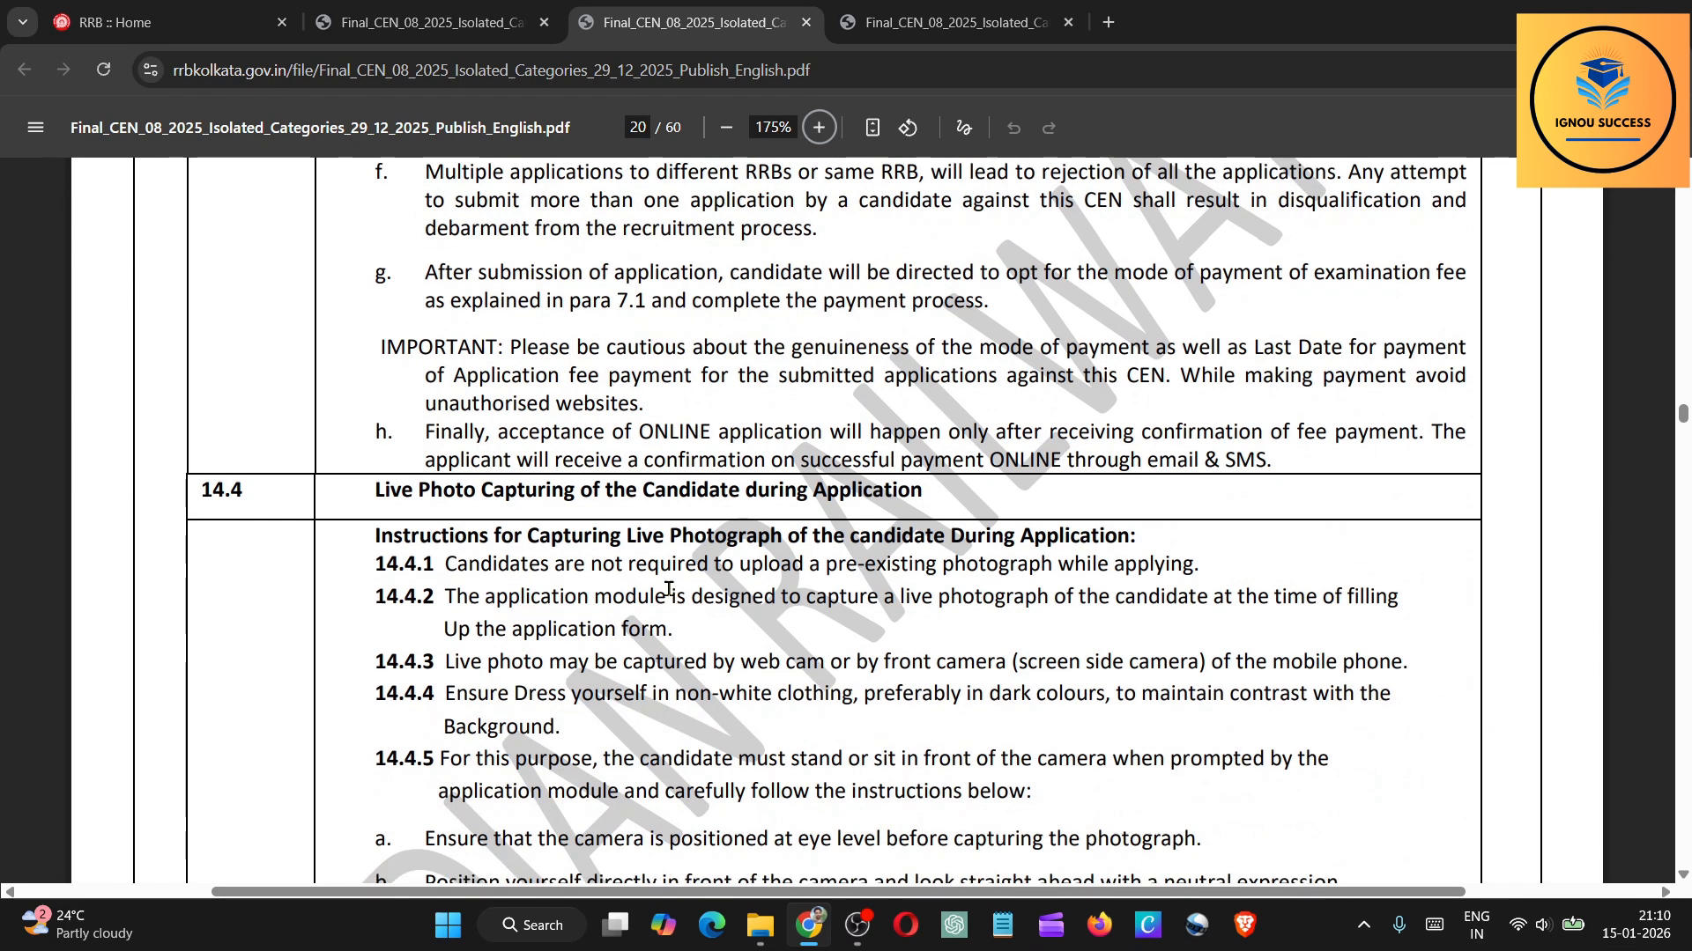
Read the section 14.4 instructions for capturing the candidate's live photograph during the application.
left_click_drag(378, 385, 928, 381)
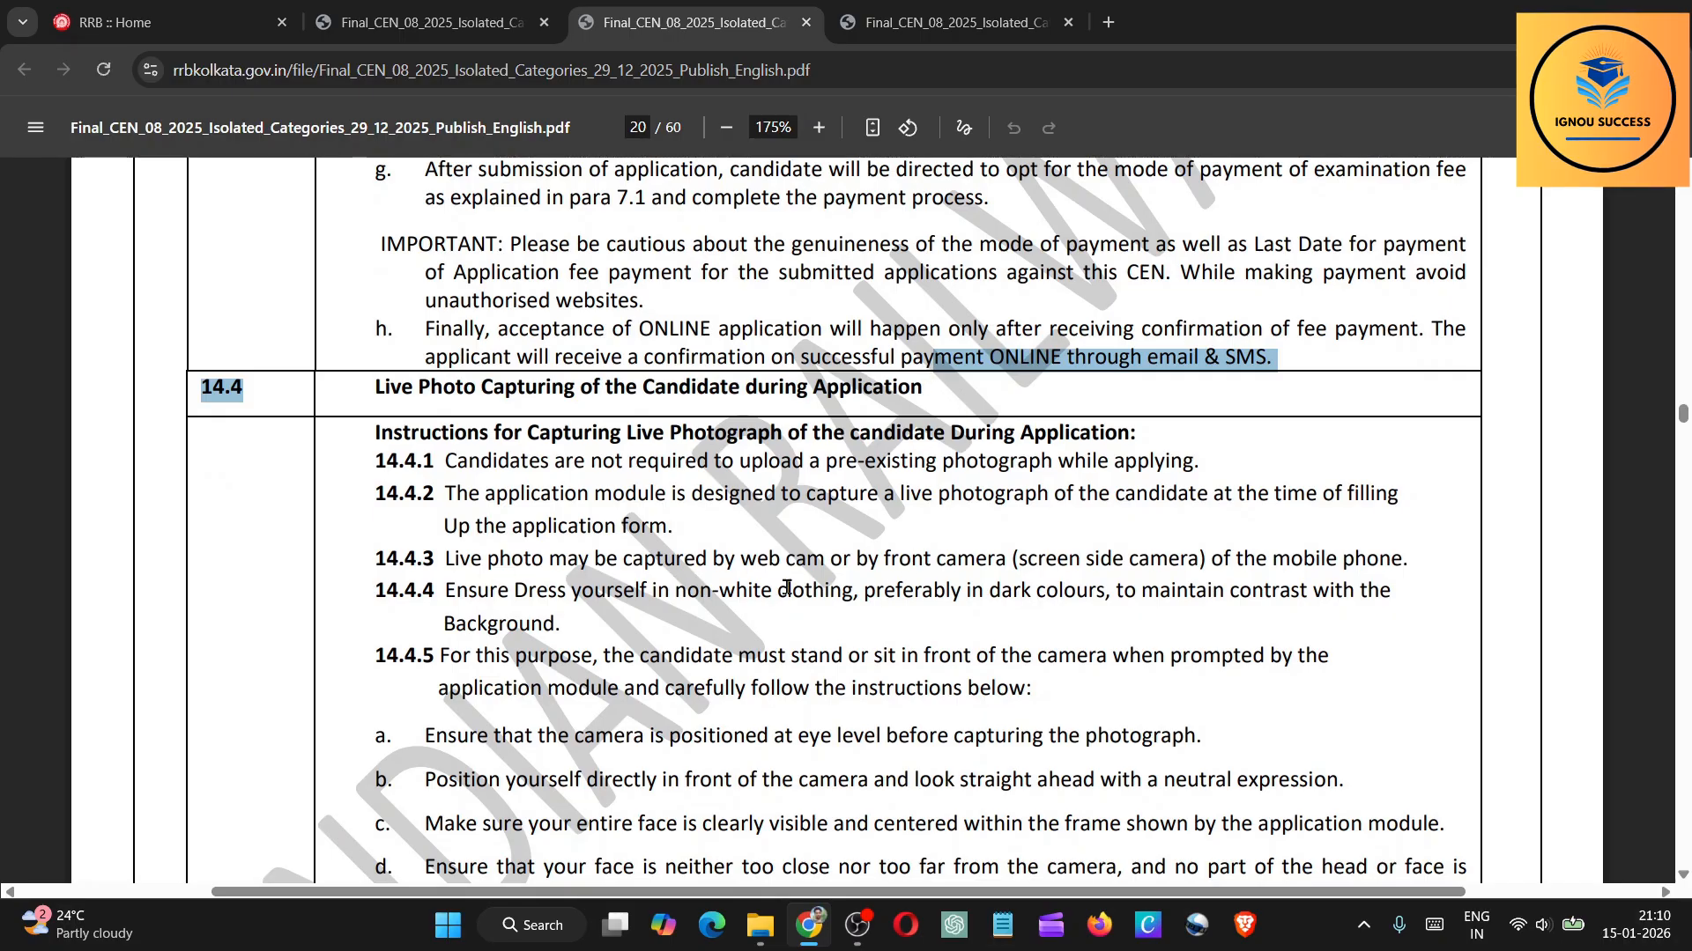
scroll(787, 590, "down", 1)
scroll(788, 591, "down", 1)
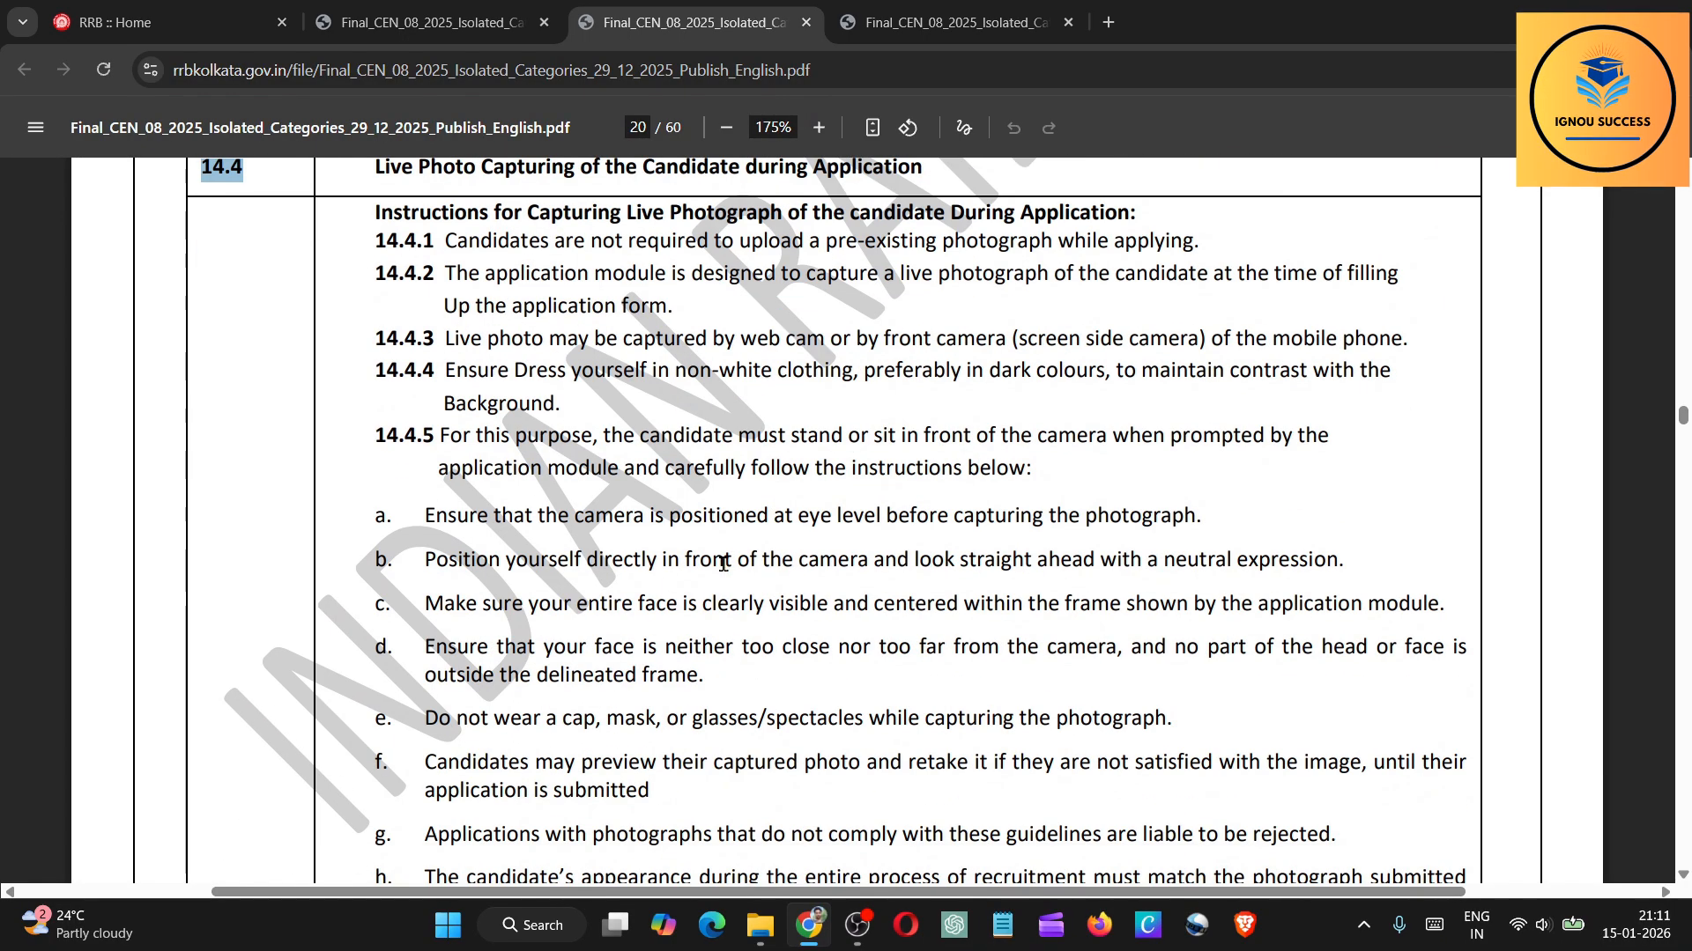
scroll(723, 559, "down", 1)
scroll(722, 559, "down", 9)
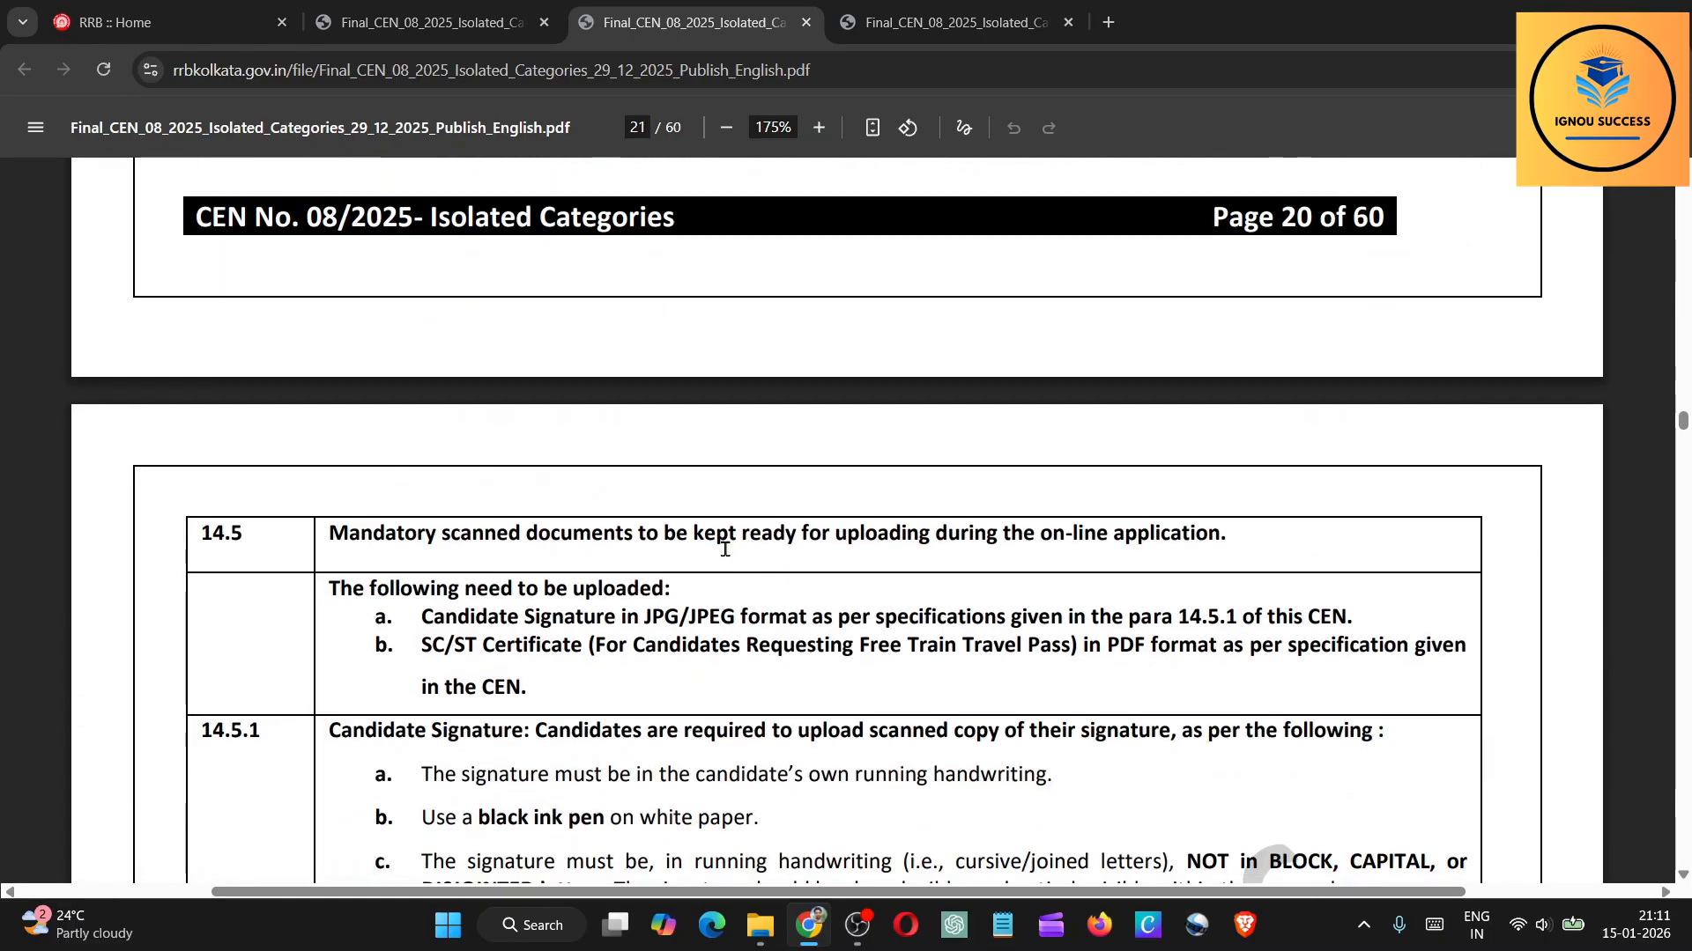
Review the signature upload specifications in section 14.5.1 and highlight the JPG/JPEG image format requirement.
scroll(724, 548, "down", 3)
scroll(724, 548, "down", 1)
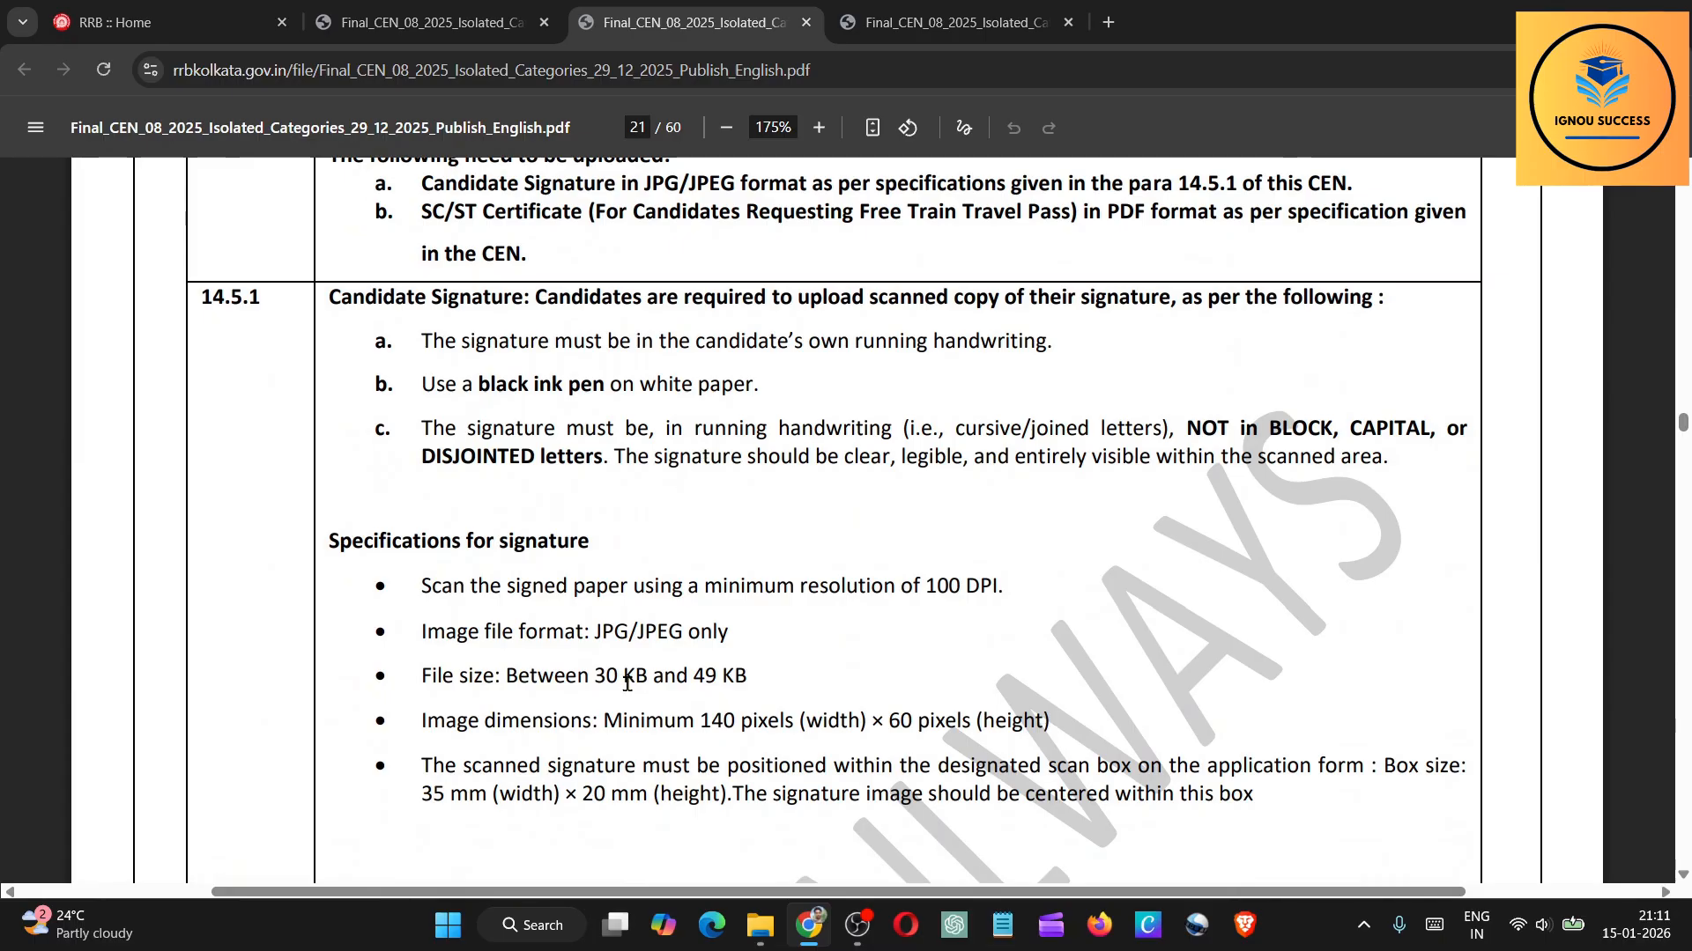
scroll(629, 652, "down", 1)
scroll(629, 652, "down", 1)
left_click_drag(596, 522, 712, 521)
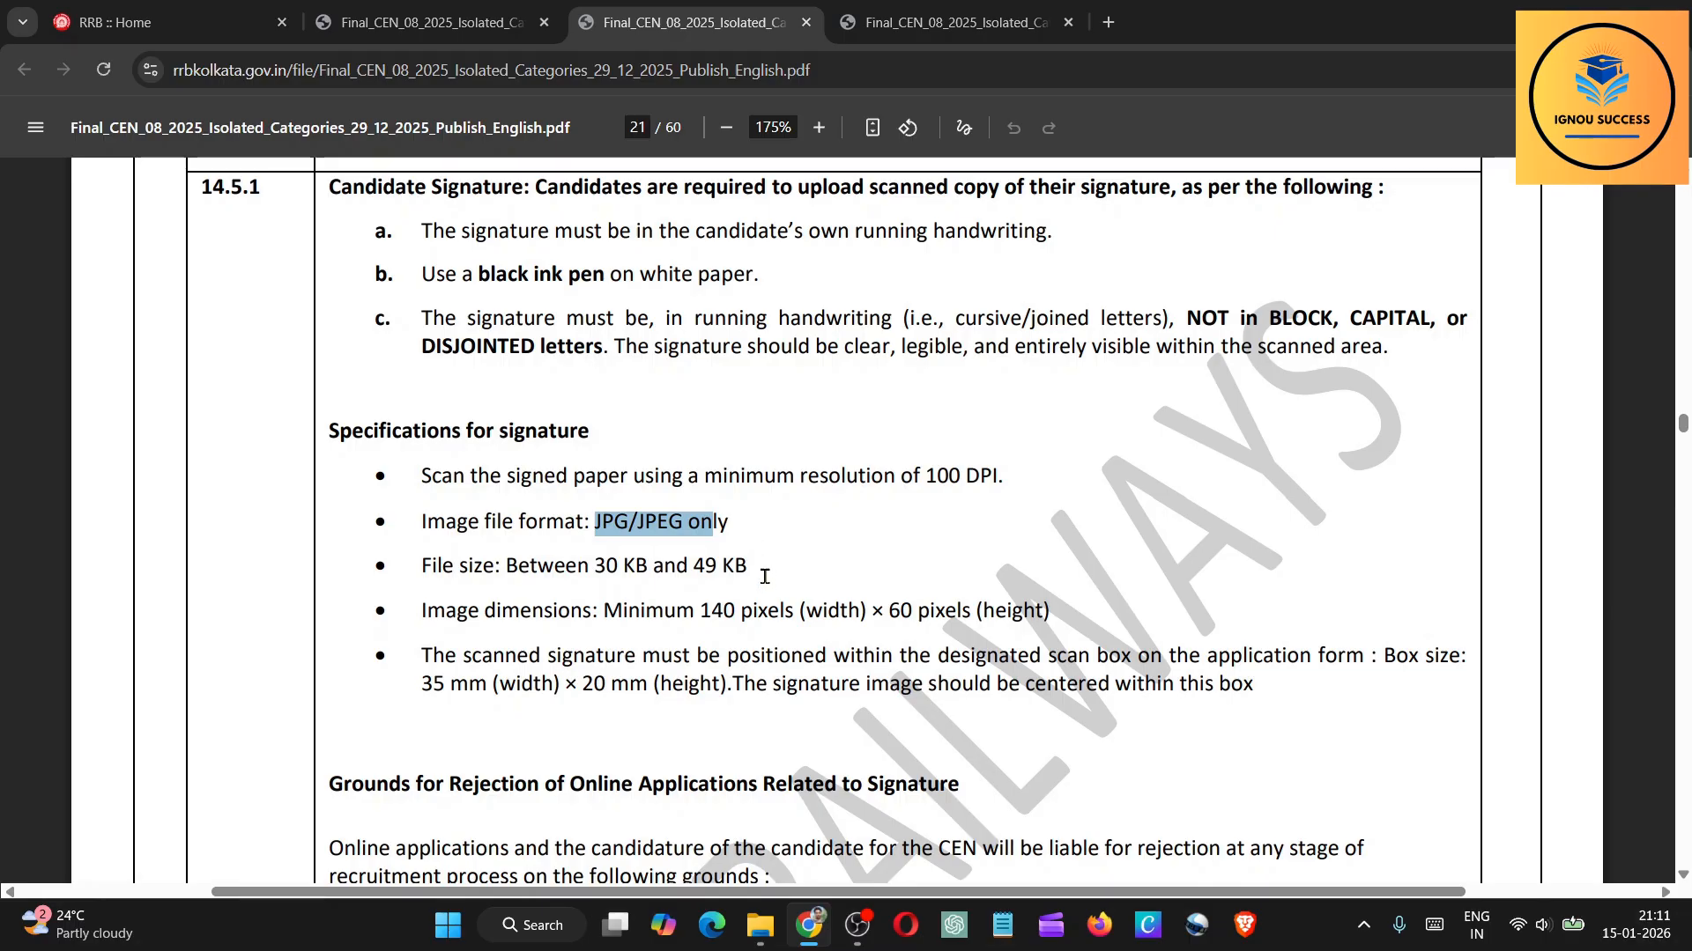
scroll(730, 592, "down", 1)
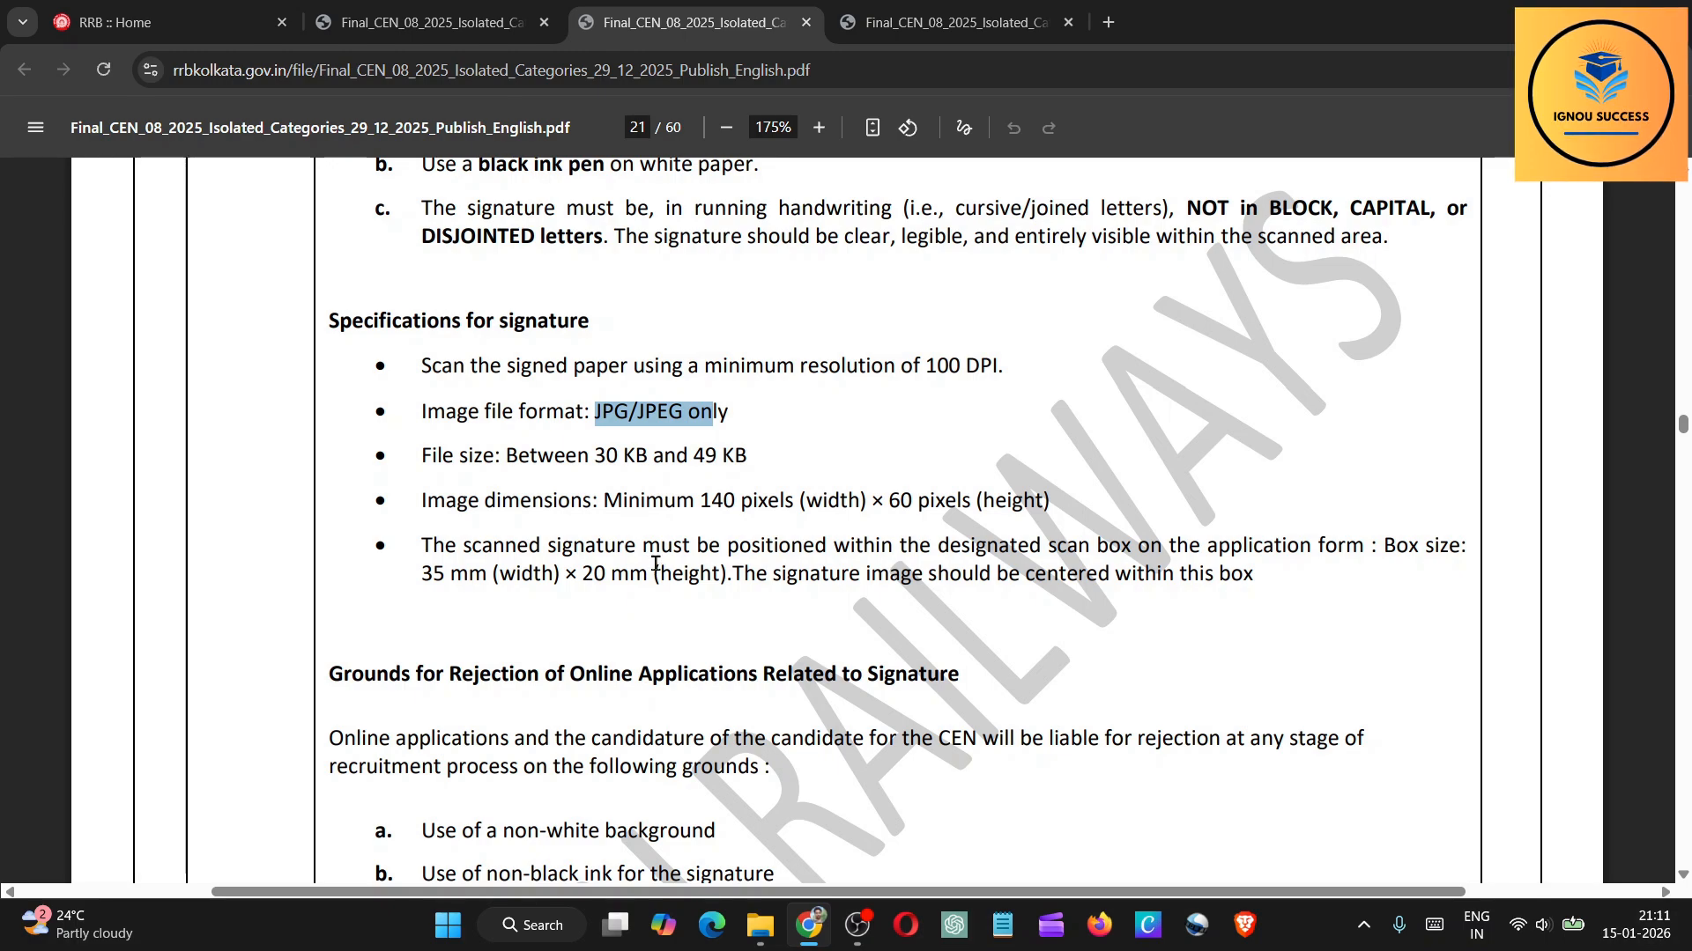
Recheck the mandatory scanned documents list in section 14.5 and the grounds for rejecting an application over its signature.
scroll(662, 546, "up", 7)
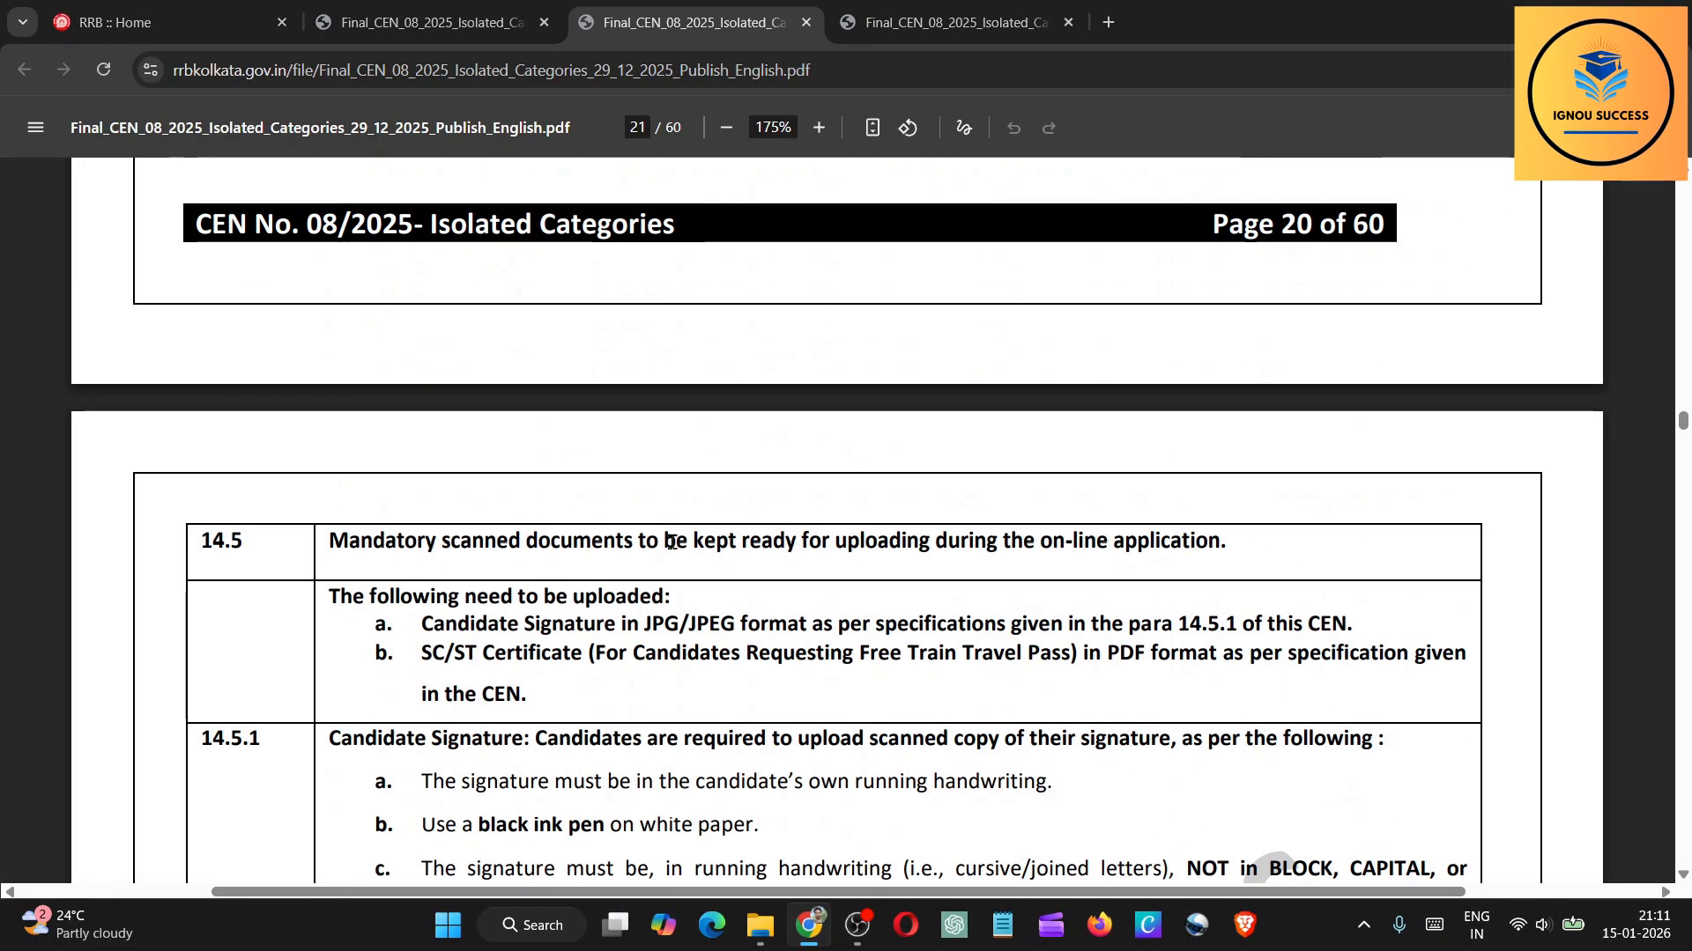
scroll(656, 753, "down", 3)
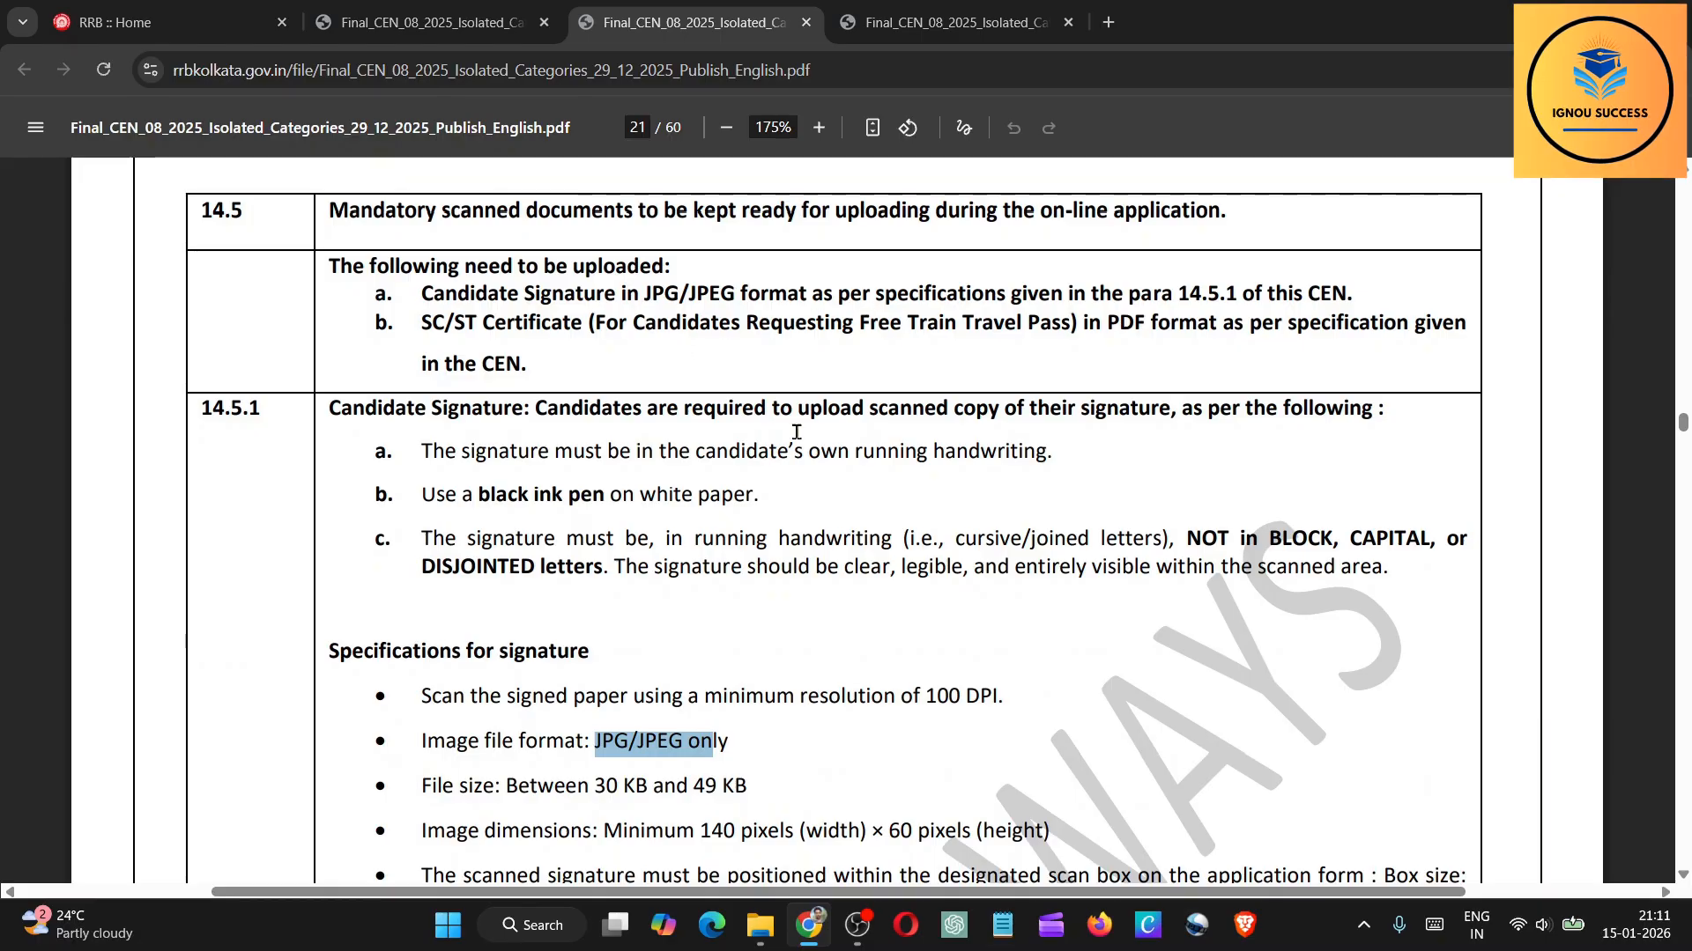
scroll(804, 449, "up", 8)
scroll(811, 454, "down", 12)
scroll(847, 504, "down", 12)
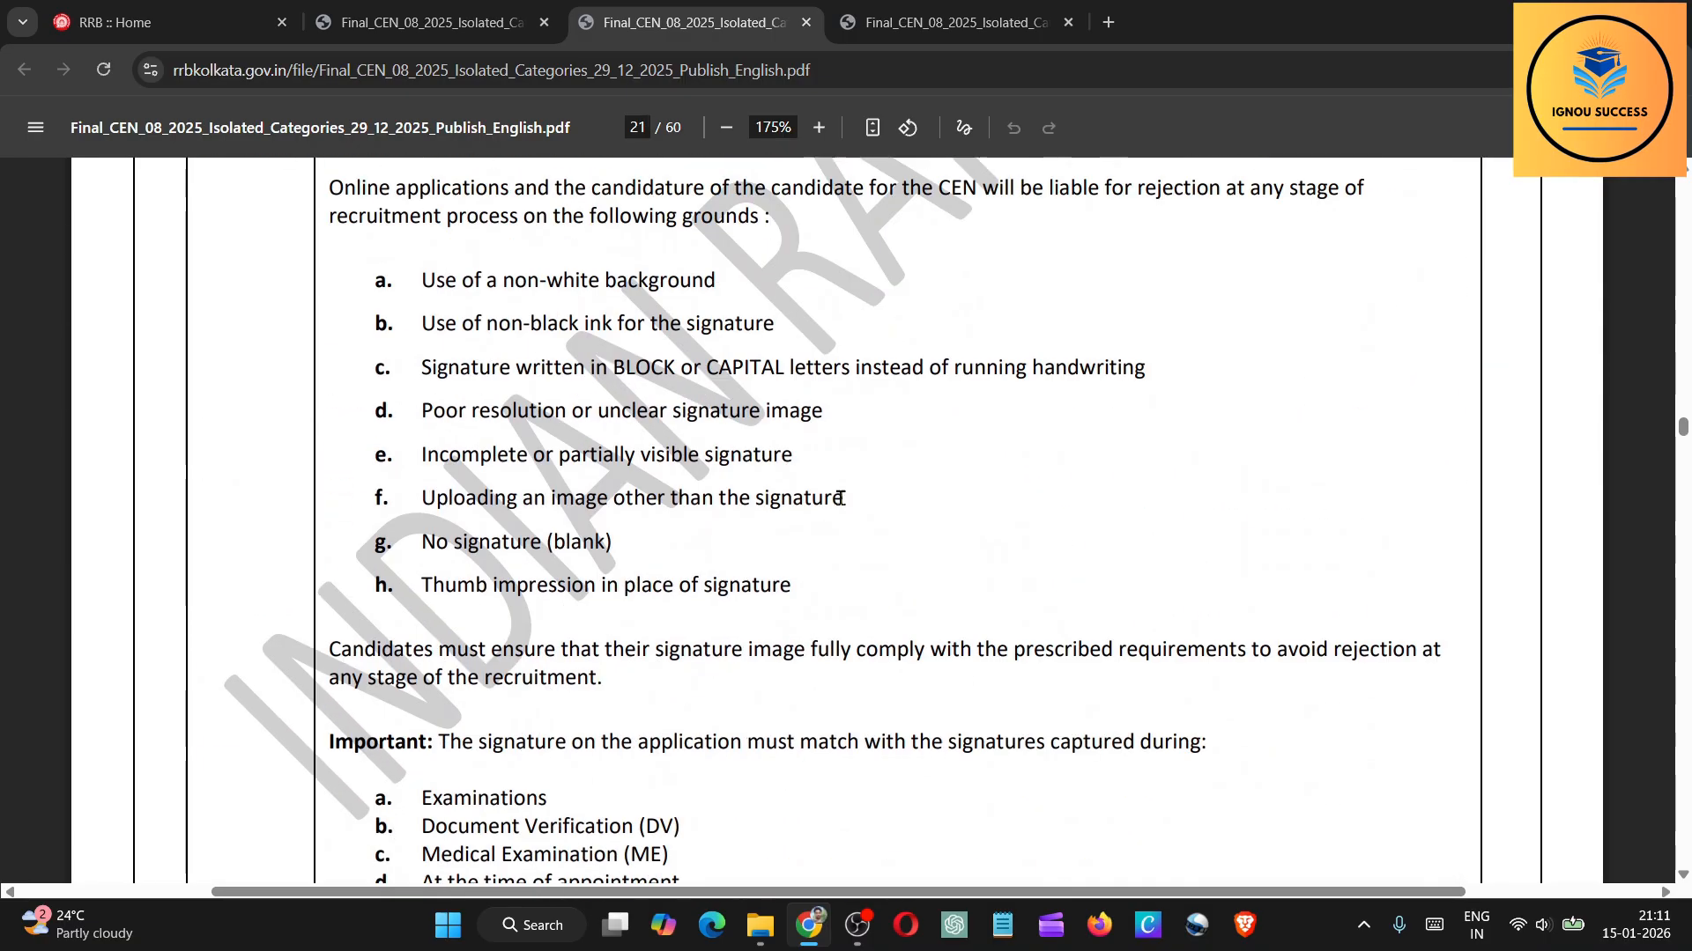
Examine the SC/ST certificate upload requirements for the free train travel pass in section 14.5.2.
scroll(840, 504, "down", 5)
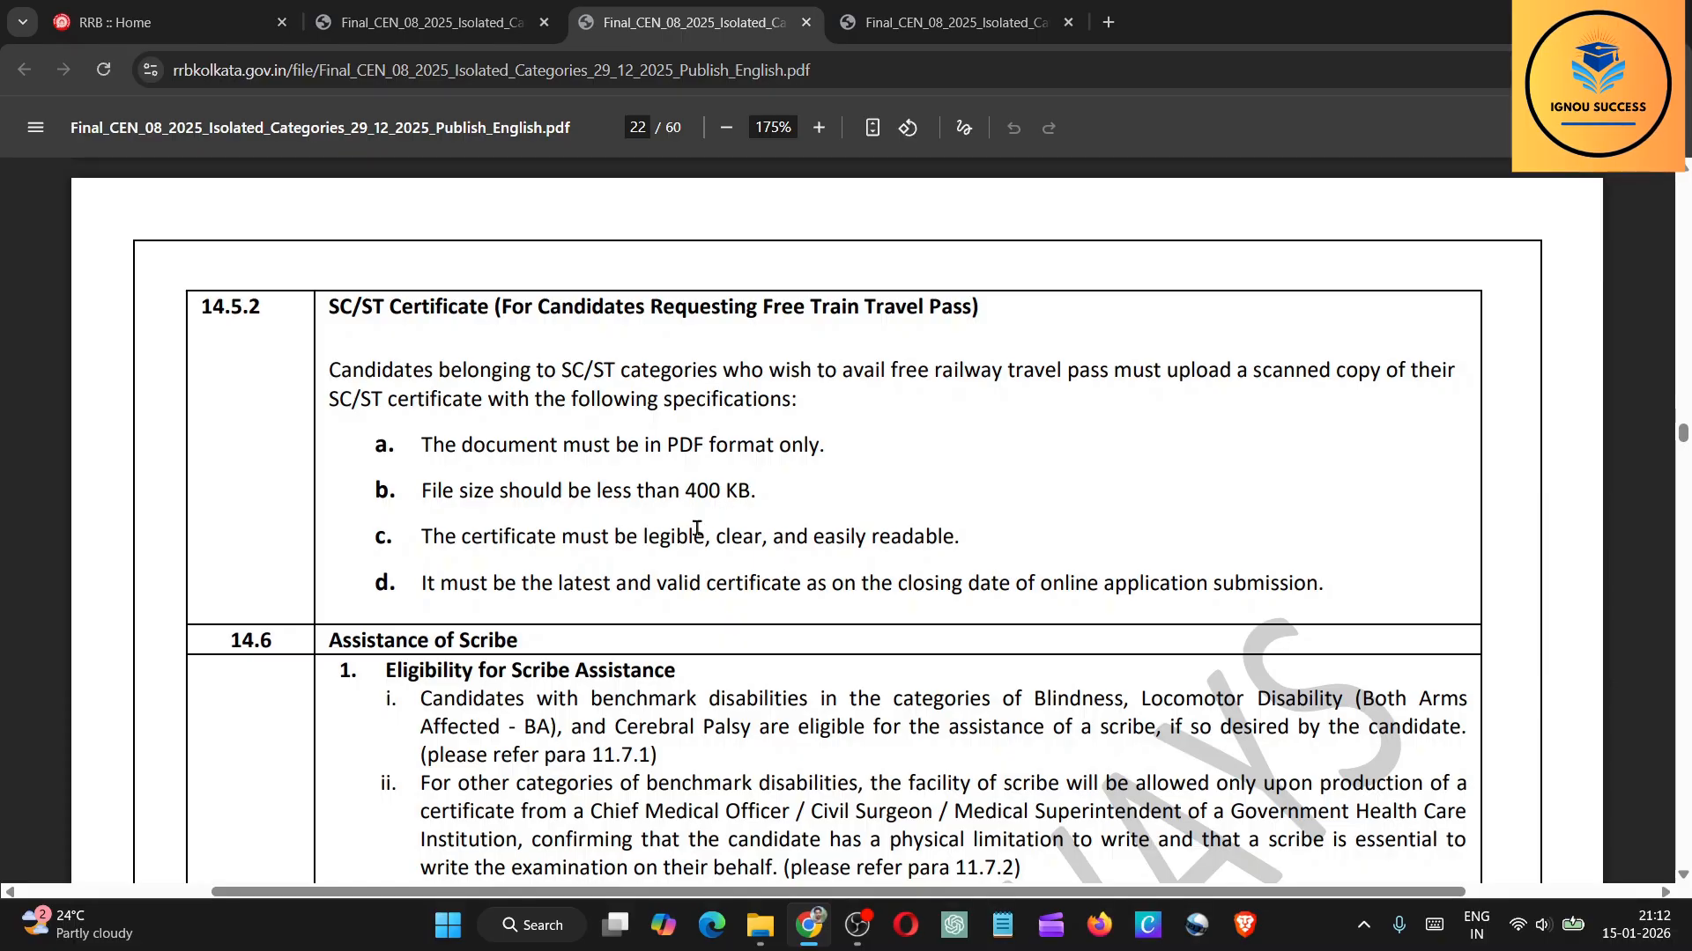
scroll(848, 400, "down", 3)
scroll(847, 405, "up", 15)
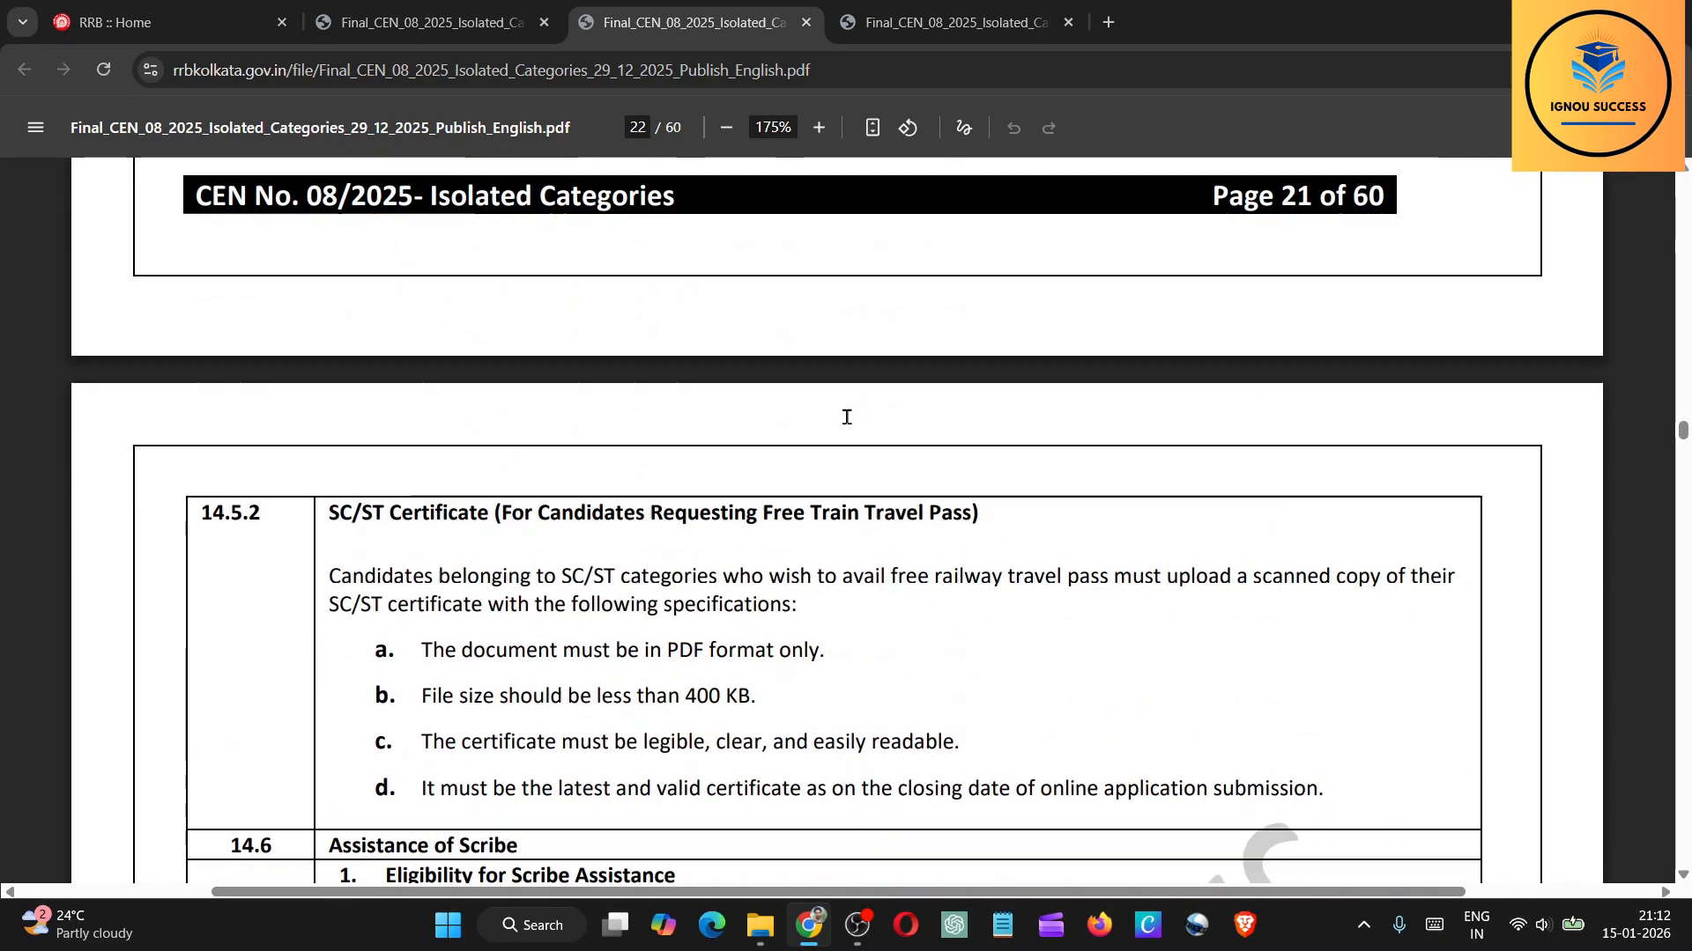
Switch to the PDF copy open at page 29 and examine the Junior Translator (Hindi) post, highlighting its designation.
left_click(936, 23)
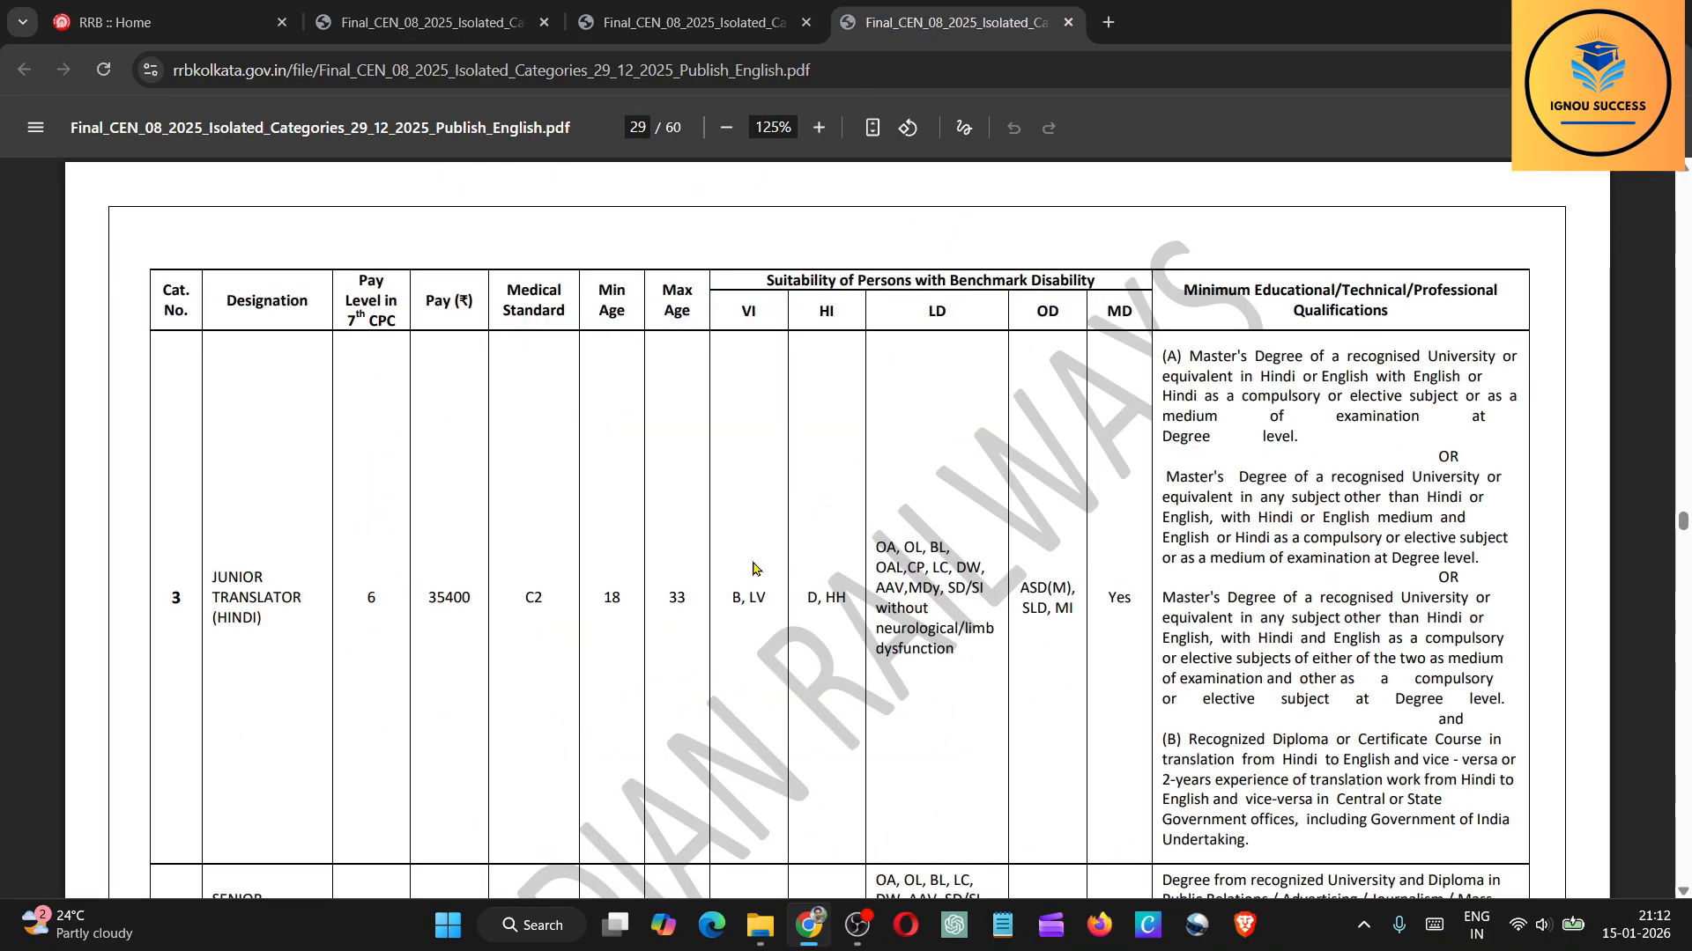
left_click_drag(212, 571, 270, 620)
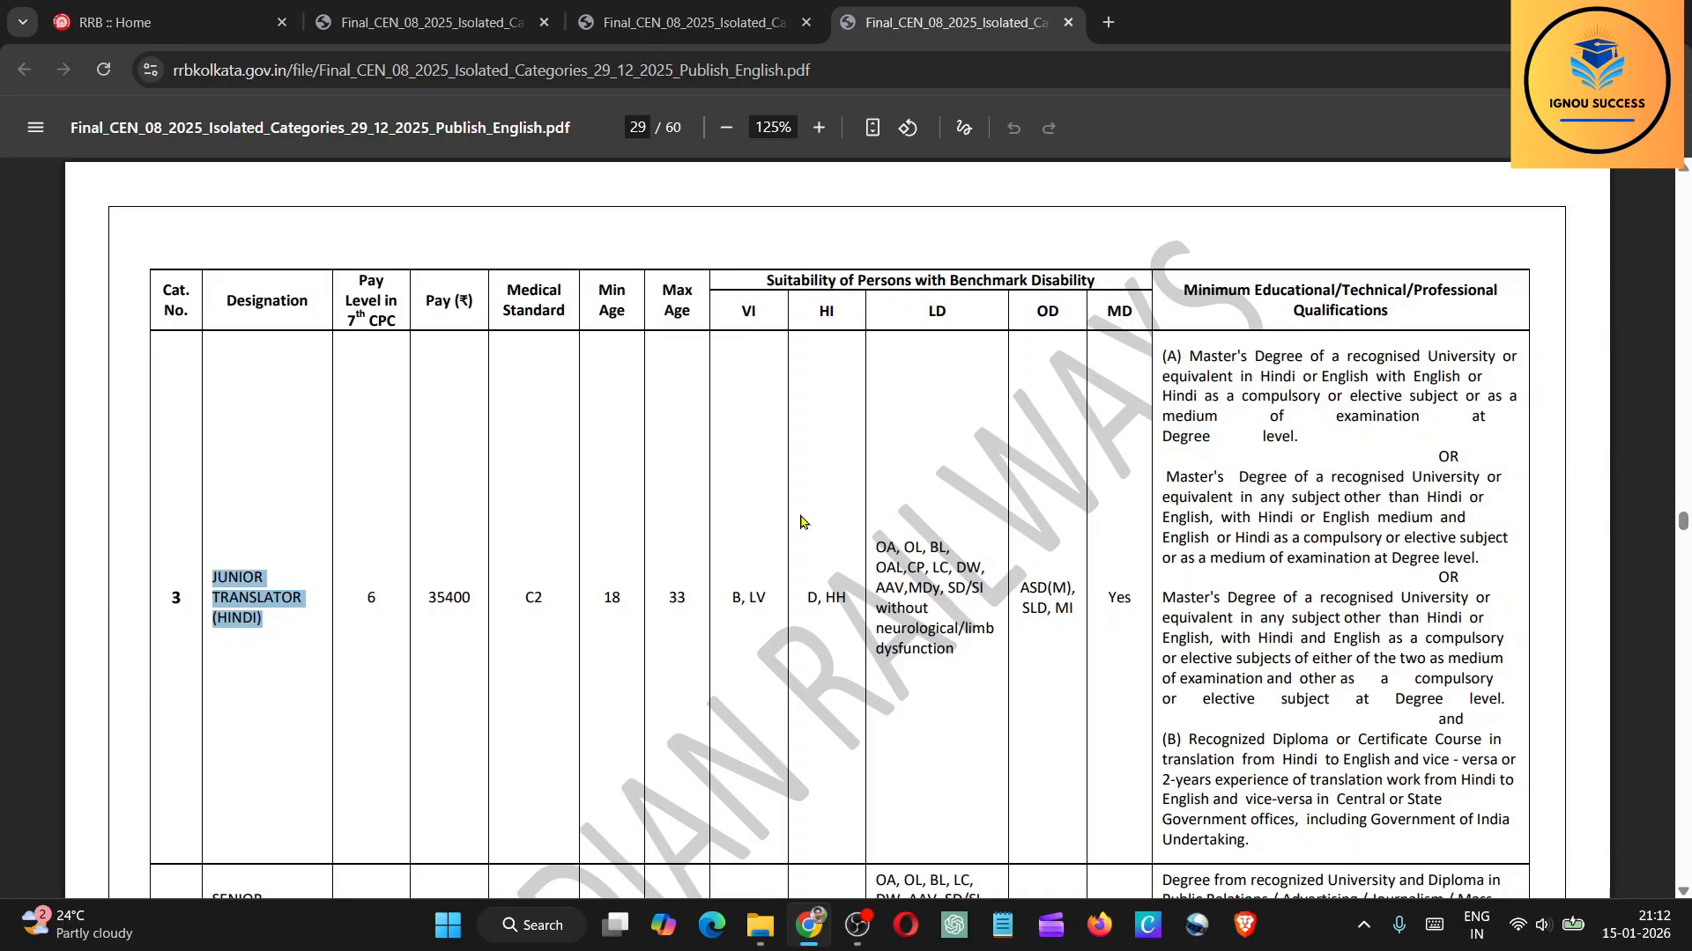
scroll(797, 515, "up", 2)
scroll(794, 511, "up", 2)
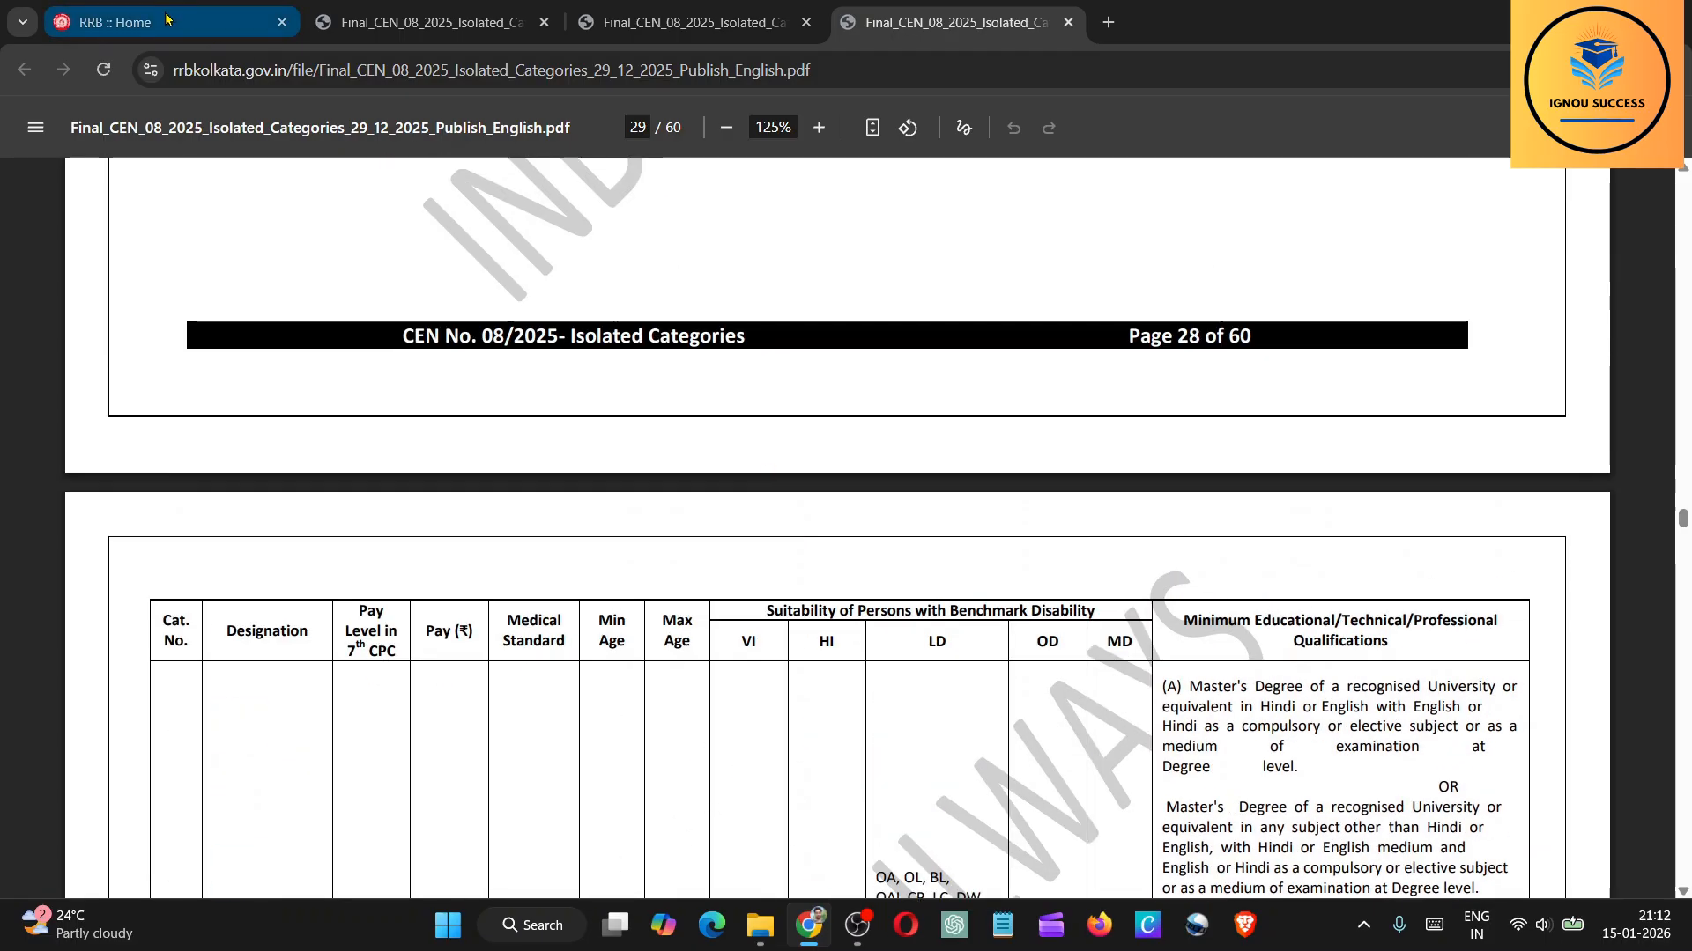
Switch to the Railway Recruitment Board home page and highlight its rrbapply.gov.in web address.
left_click(165, 19)
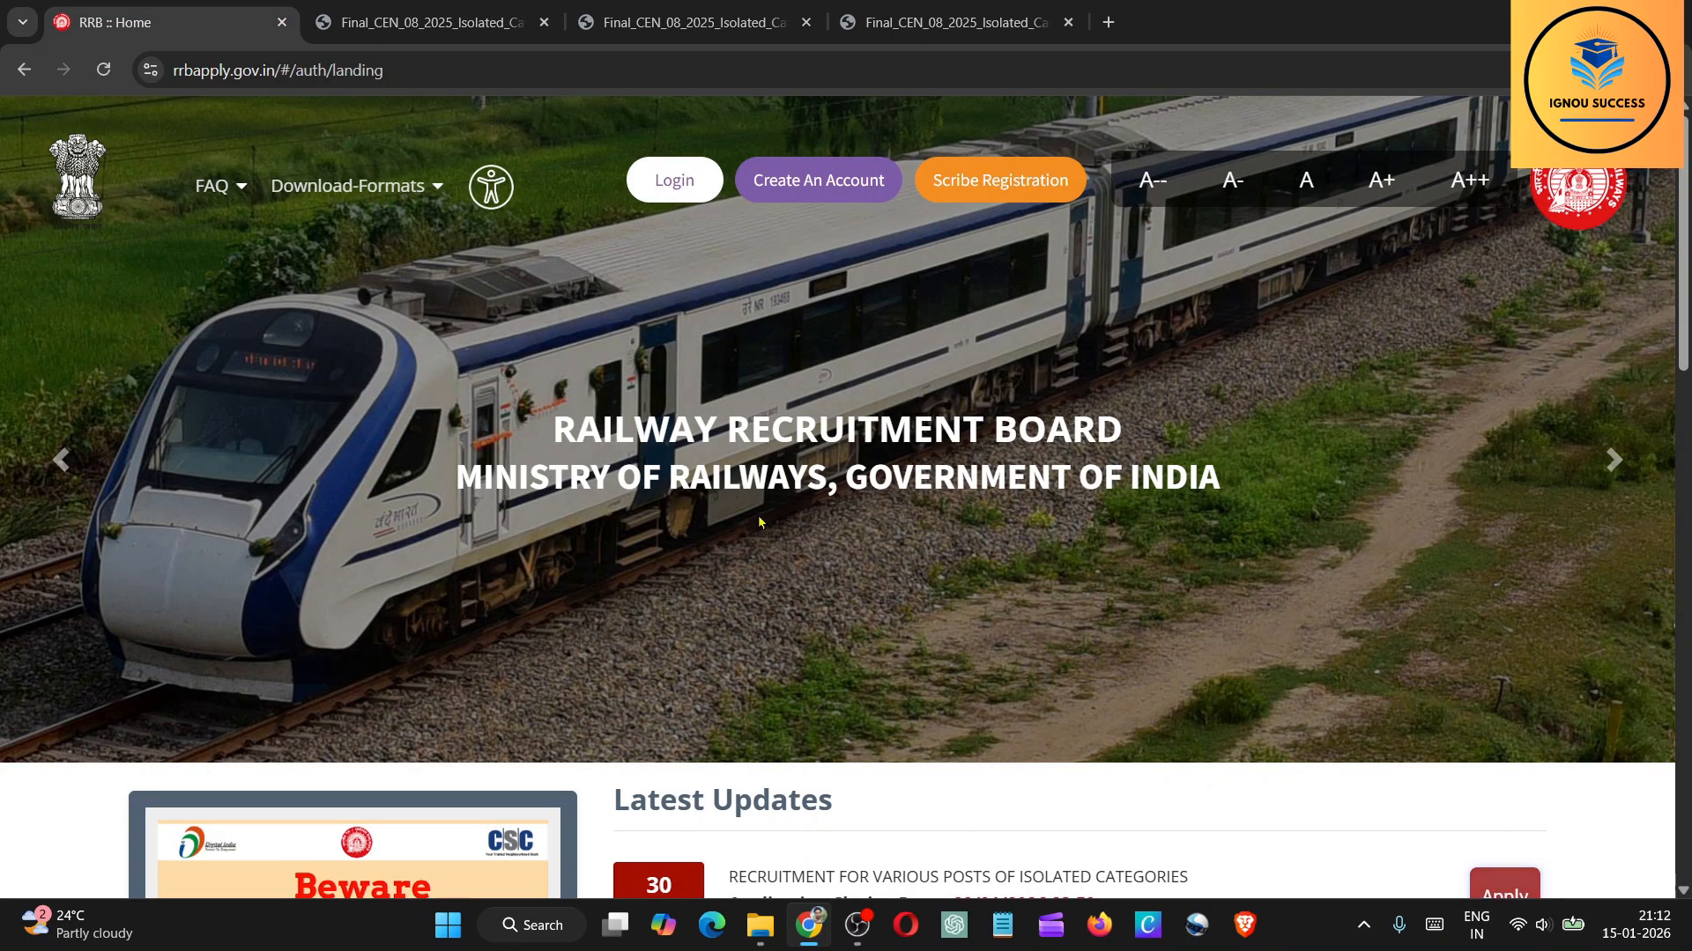
left_click(178, 72)
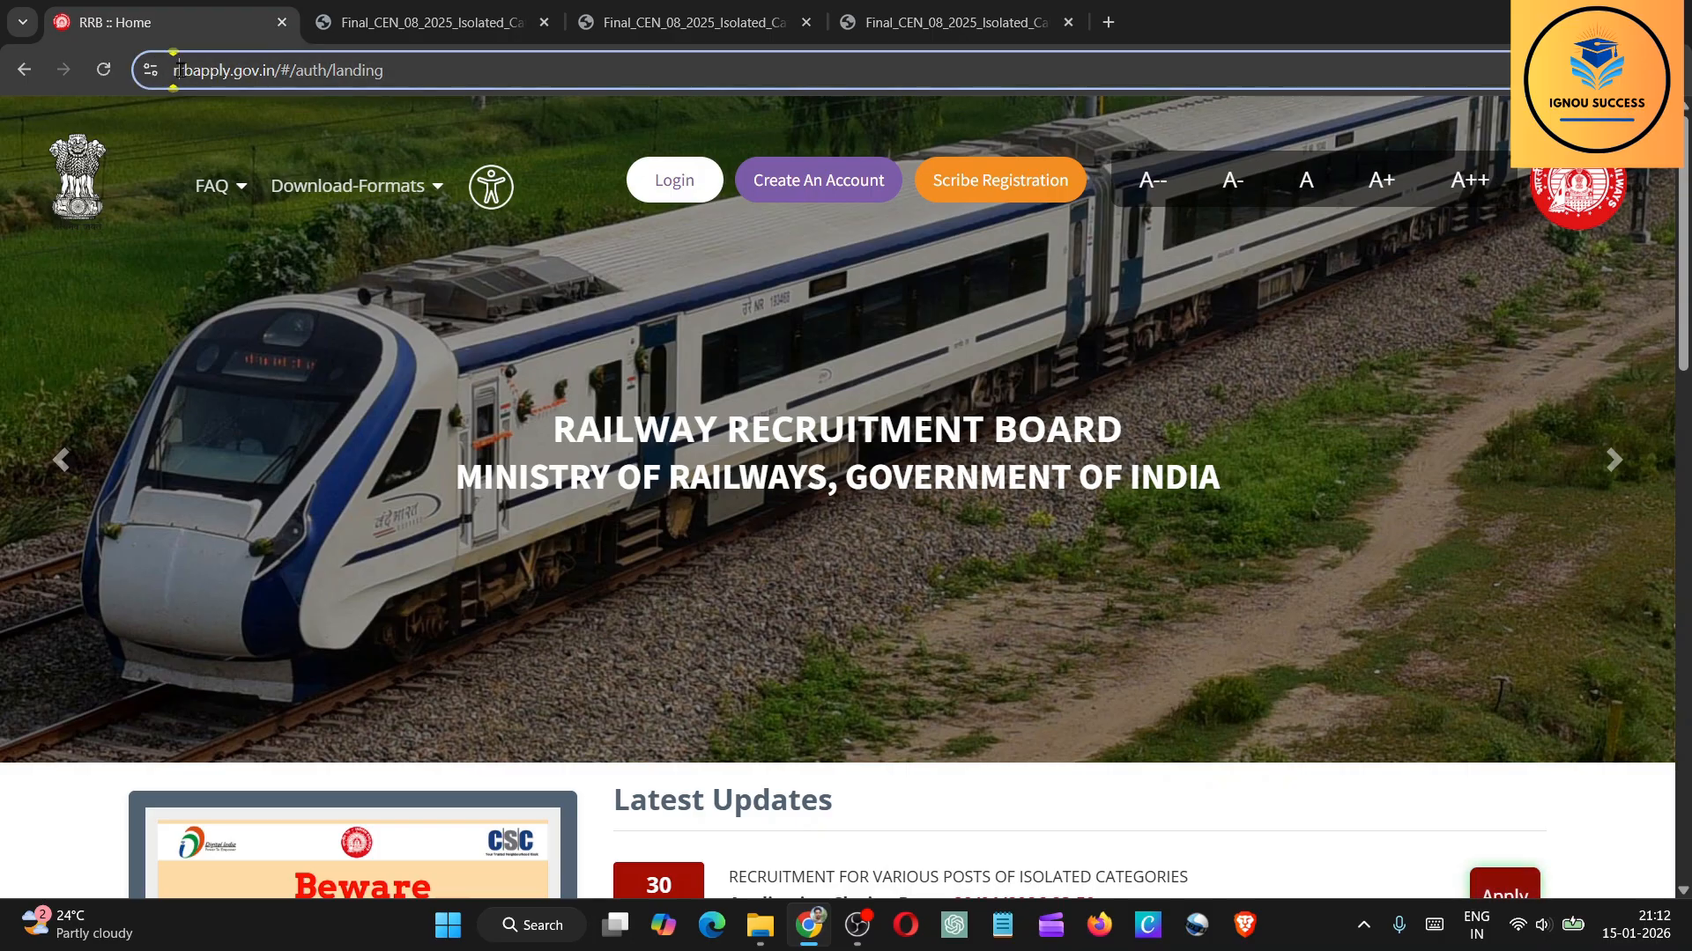
left_click_drag(177, 72, 392, 73)
left_click(881, 358)
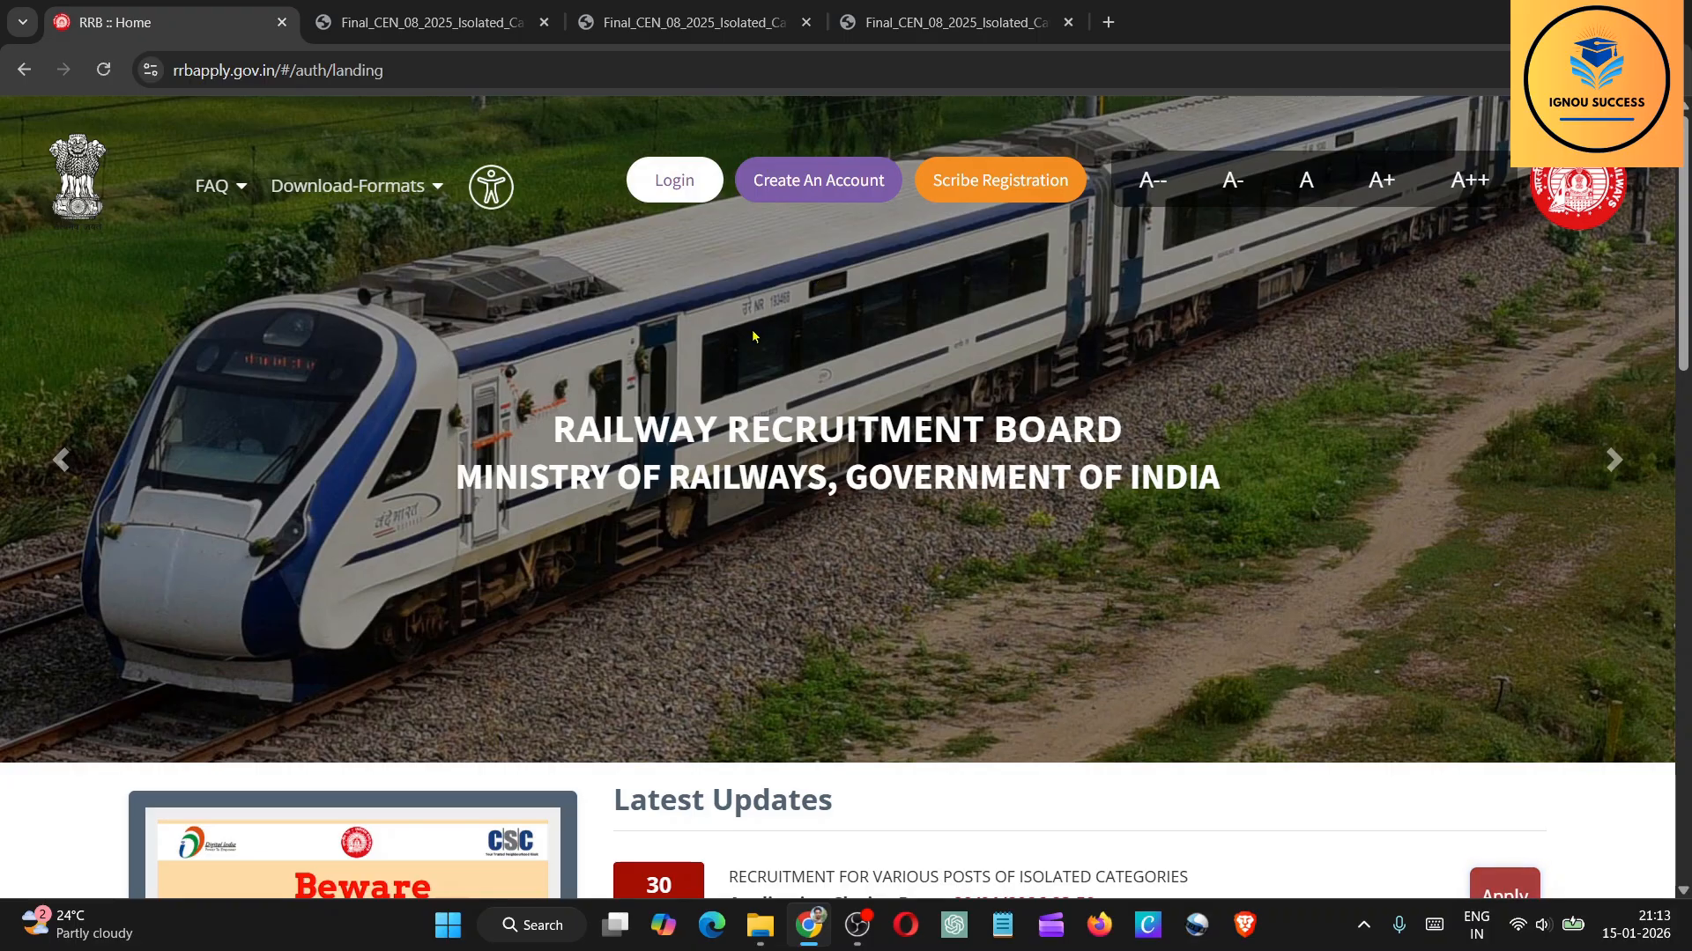
Check the Latest Updates section for the isolated categories recruitment entry and its application closing date.
scroll(930, 510, "down", 2)
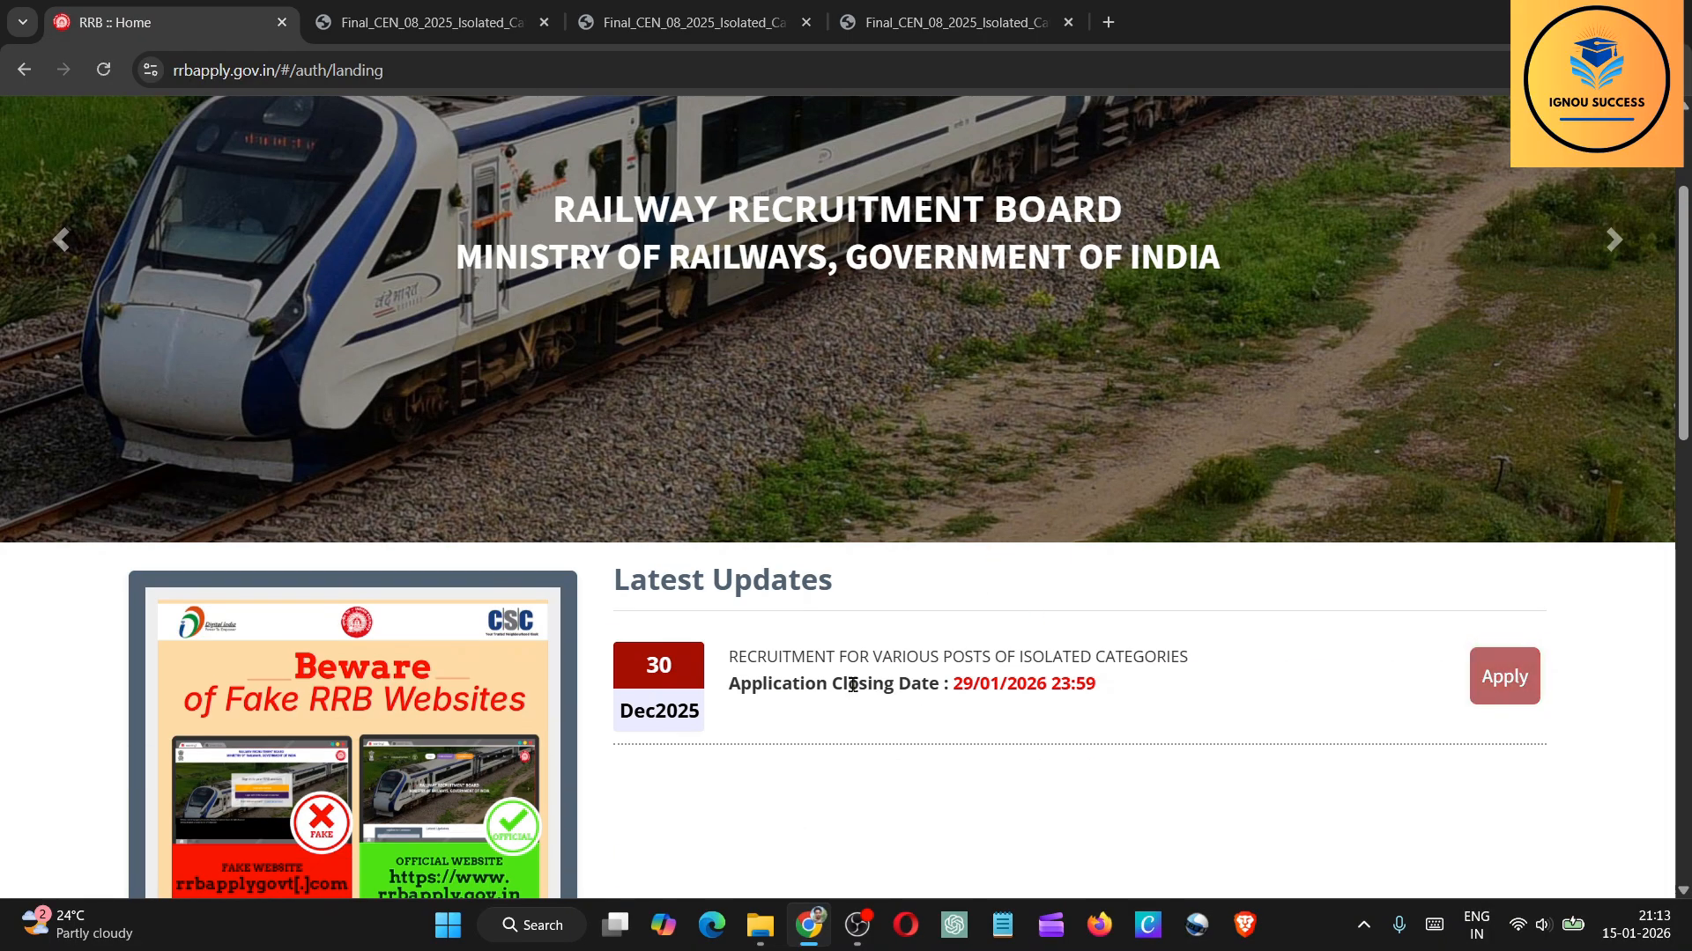
scroll(751, 706, "down", 1)
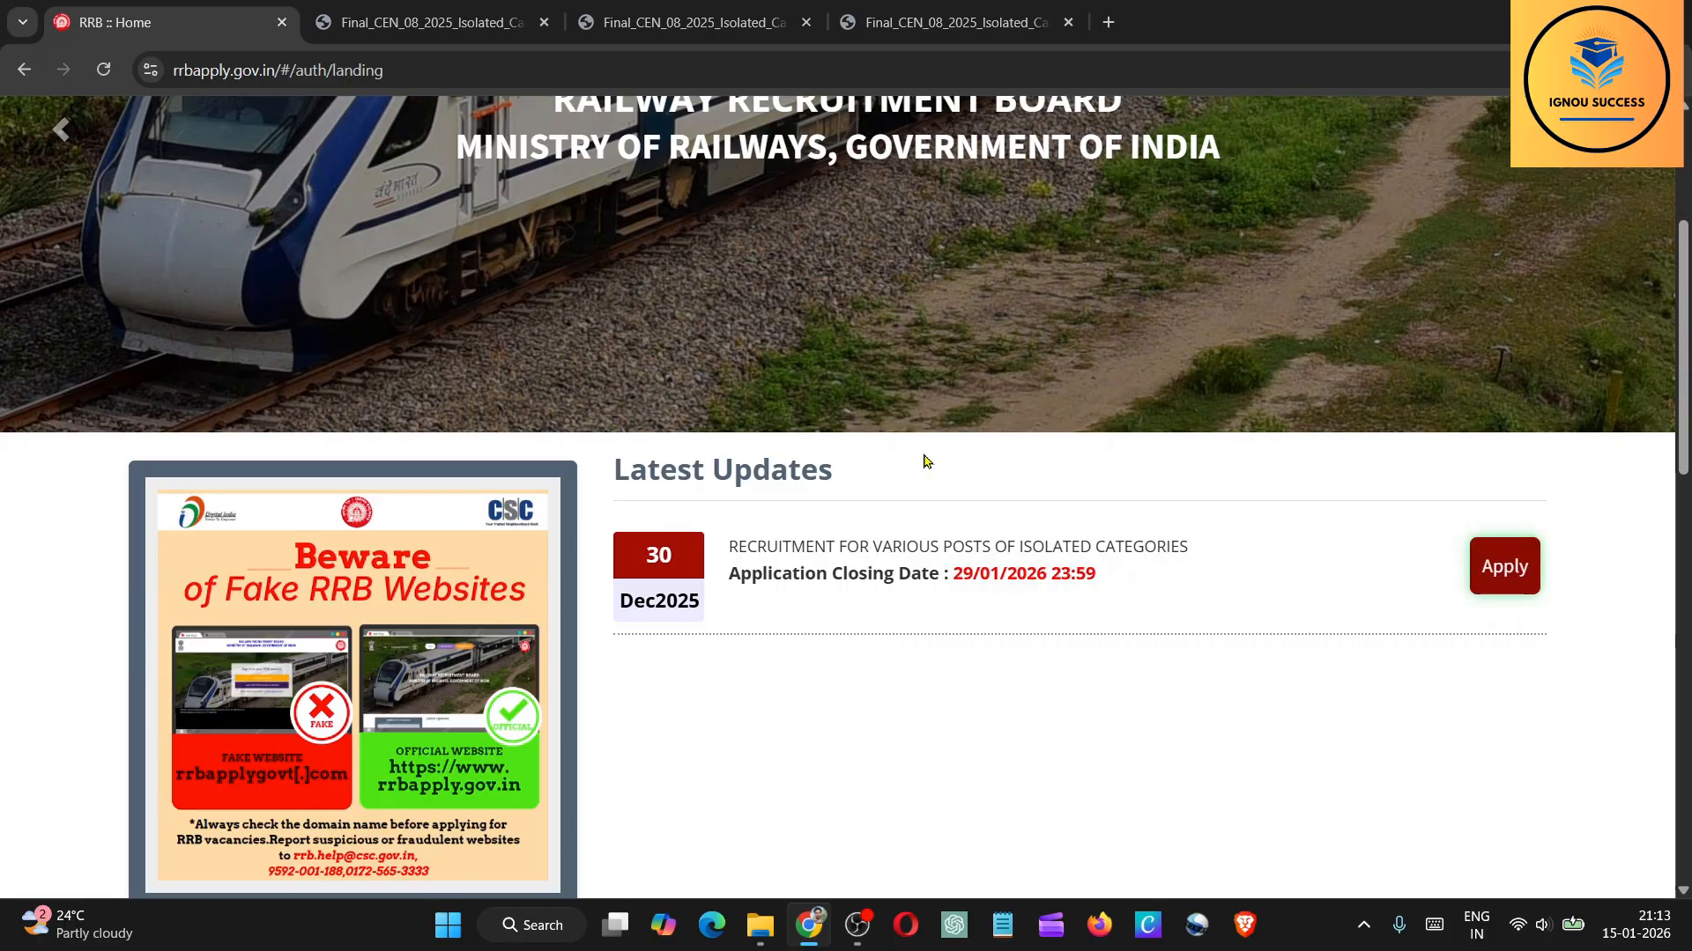
scroll(828, 528, "up", 4)
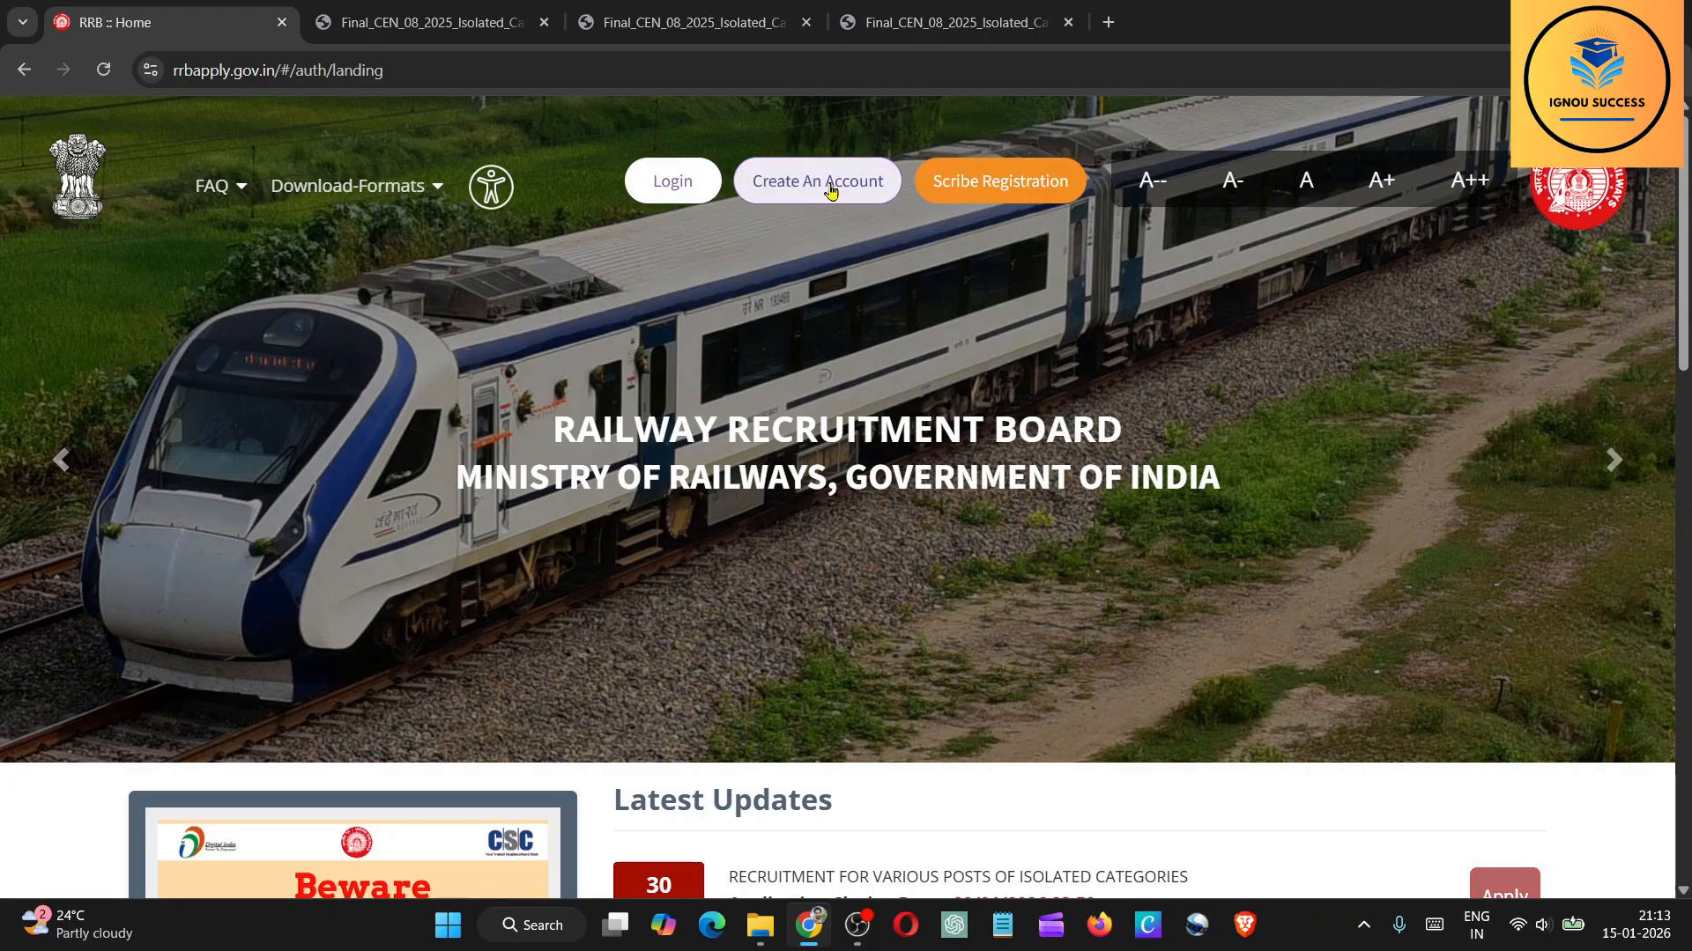
Open the Create an Account form through the login page and dismiss the notice for already registered candidates.
left_click(676, 193)
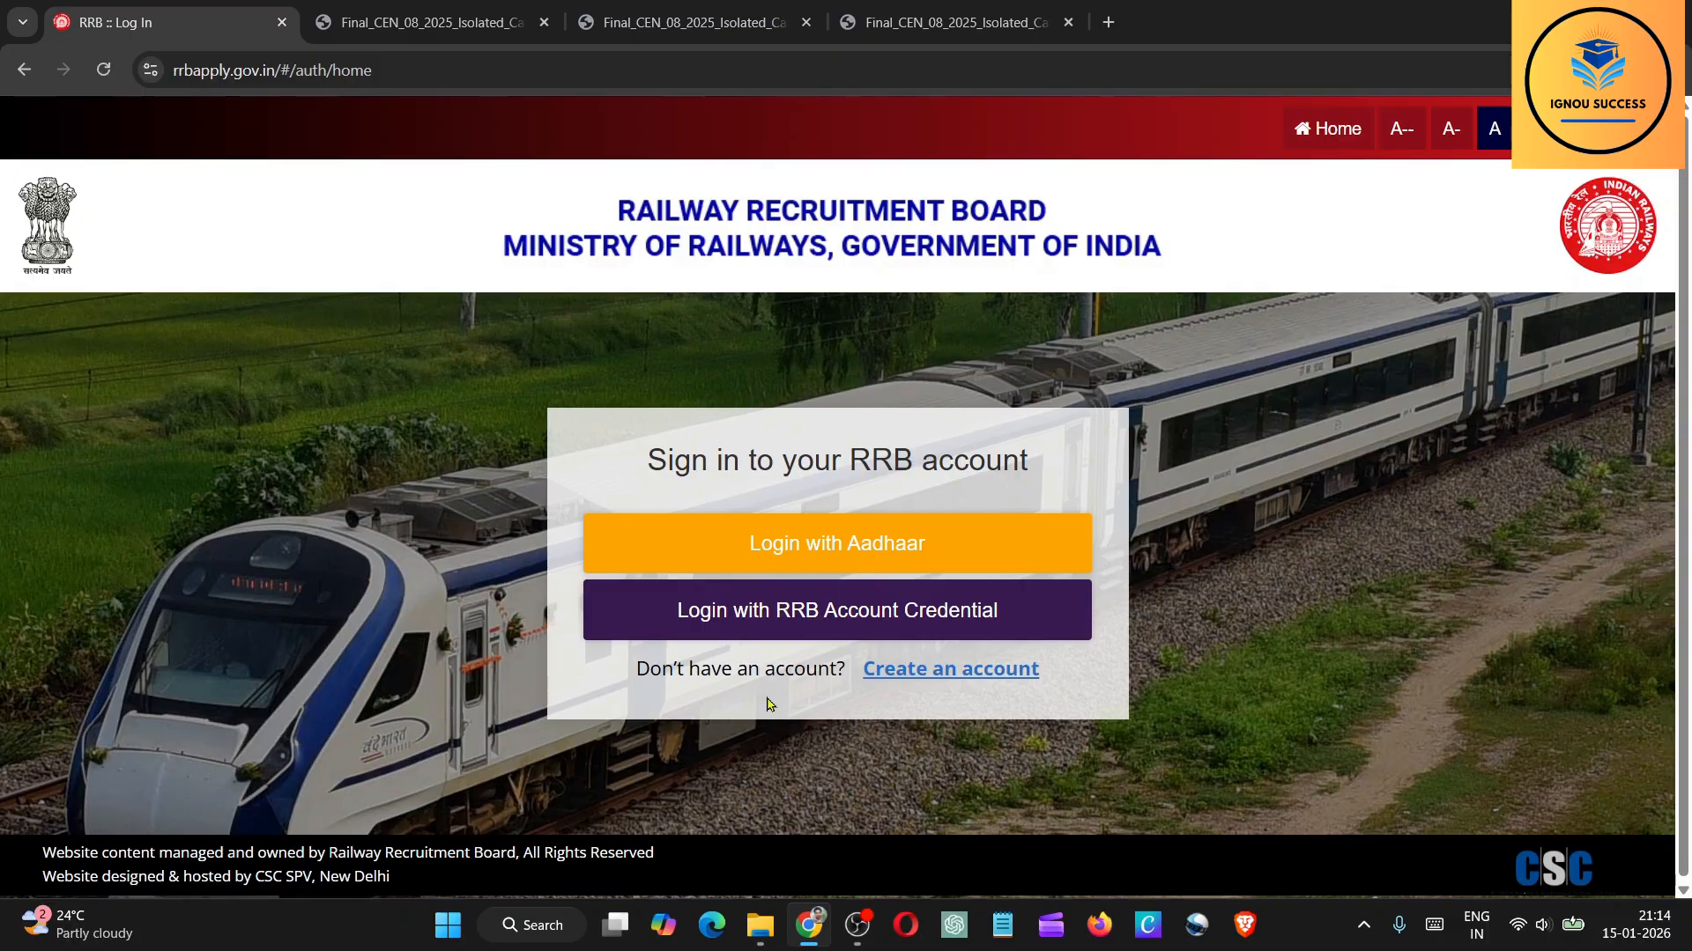
left_click(936, 674)
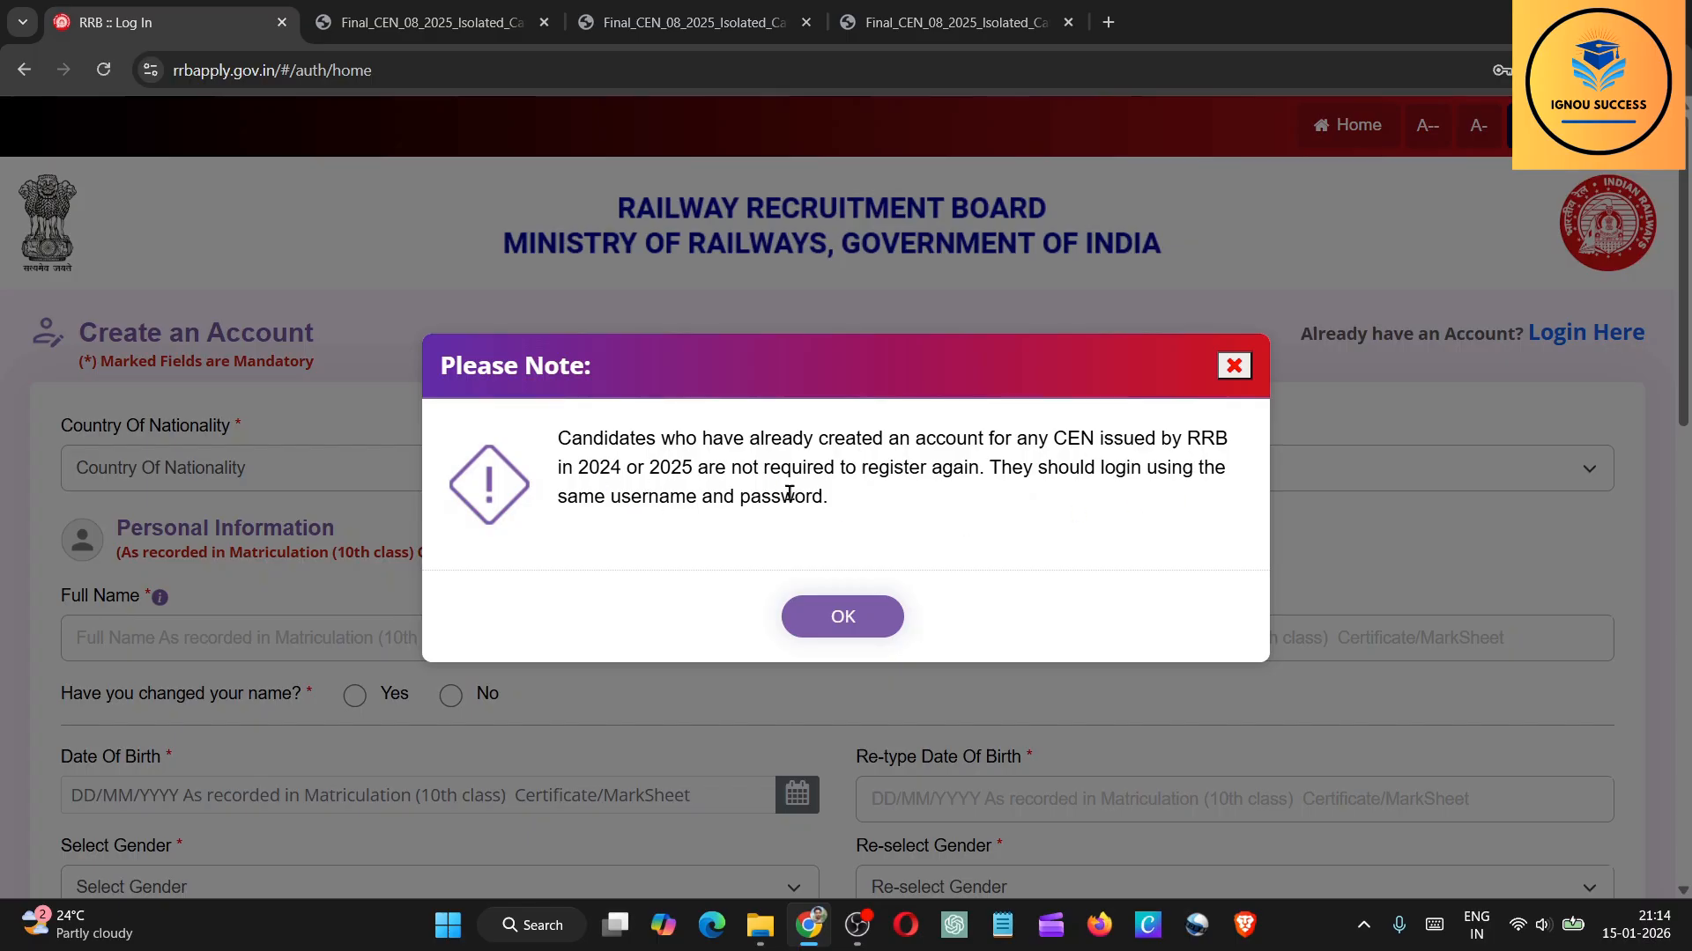
left_click(824, 617)
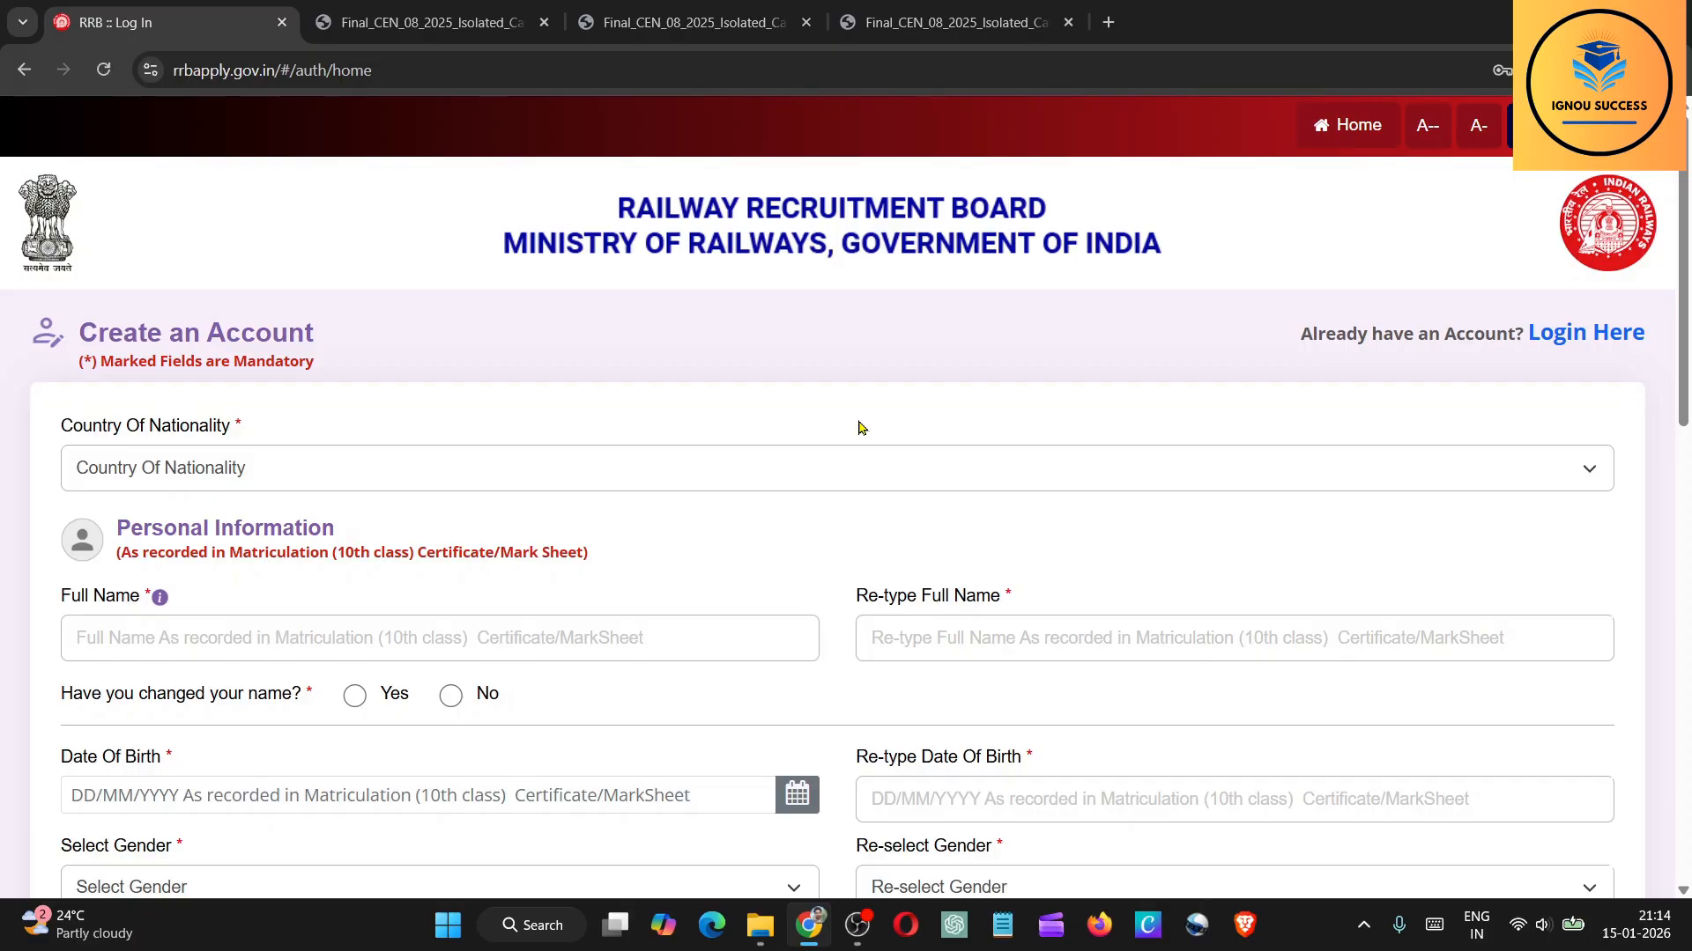
View the available Country Of Nationality options and close the list without choosing one.
scroll(501, 497, "down", 1)
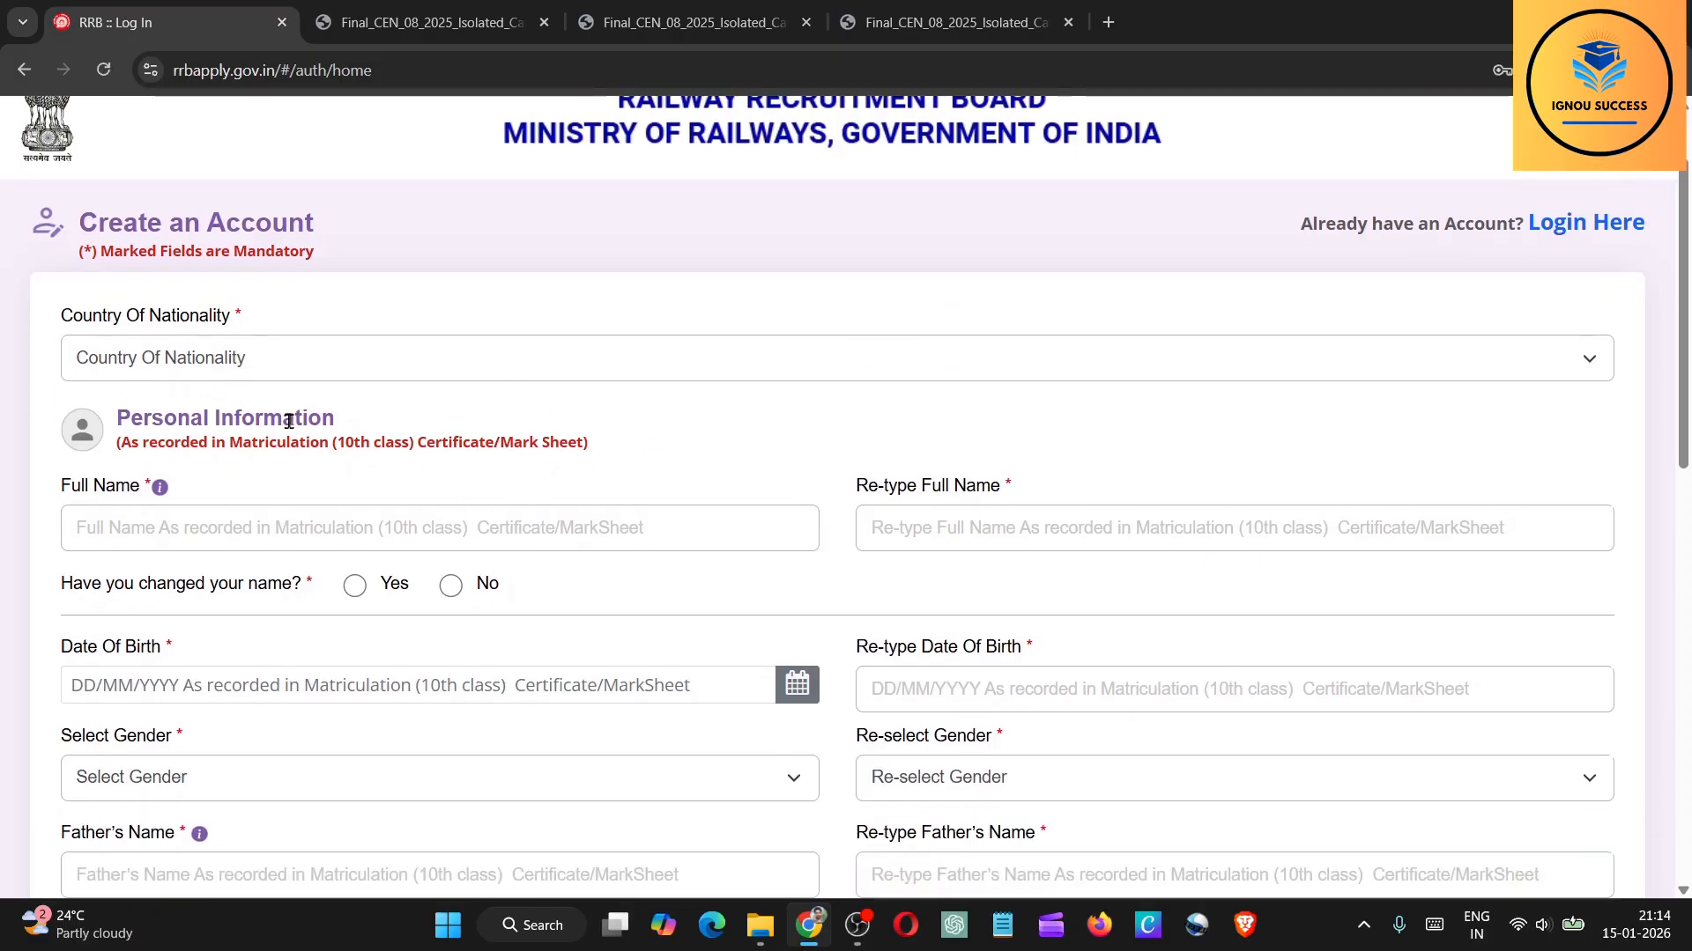
left_click(293, 368)
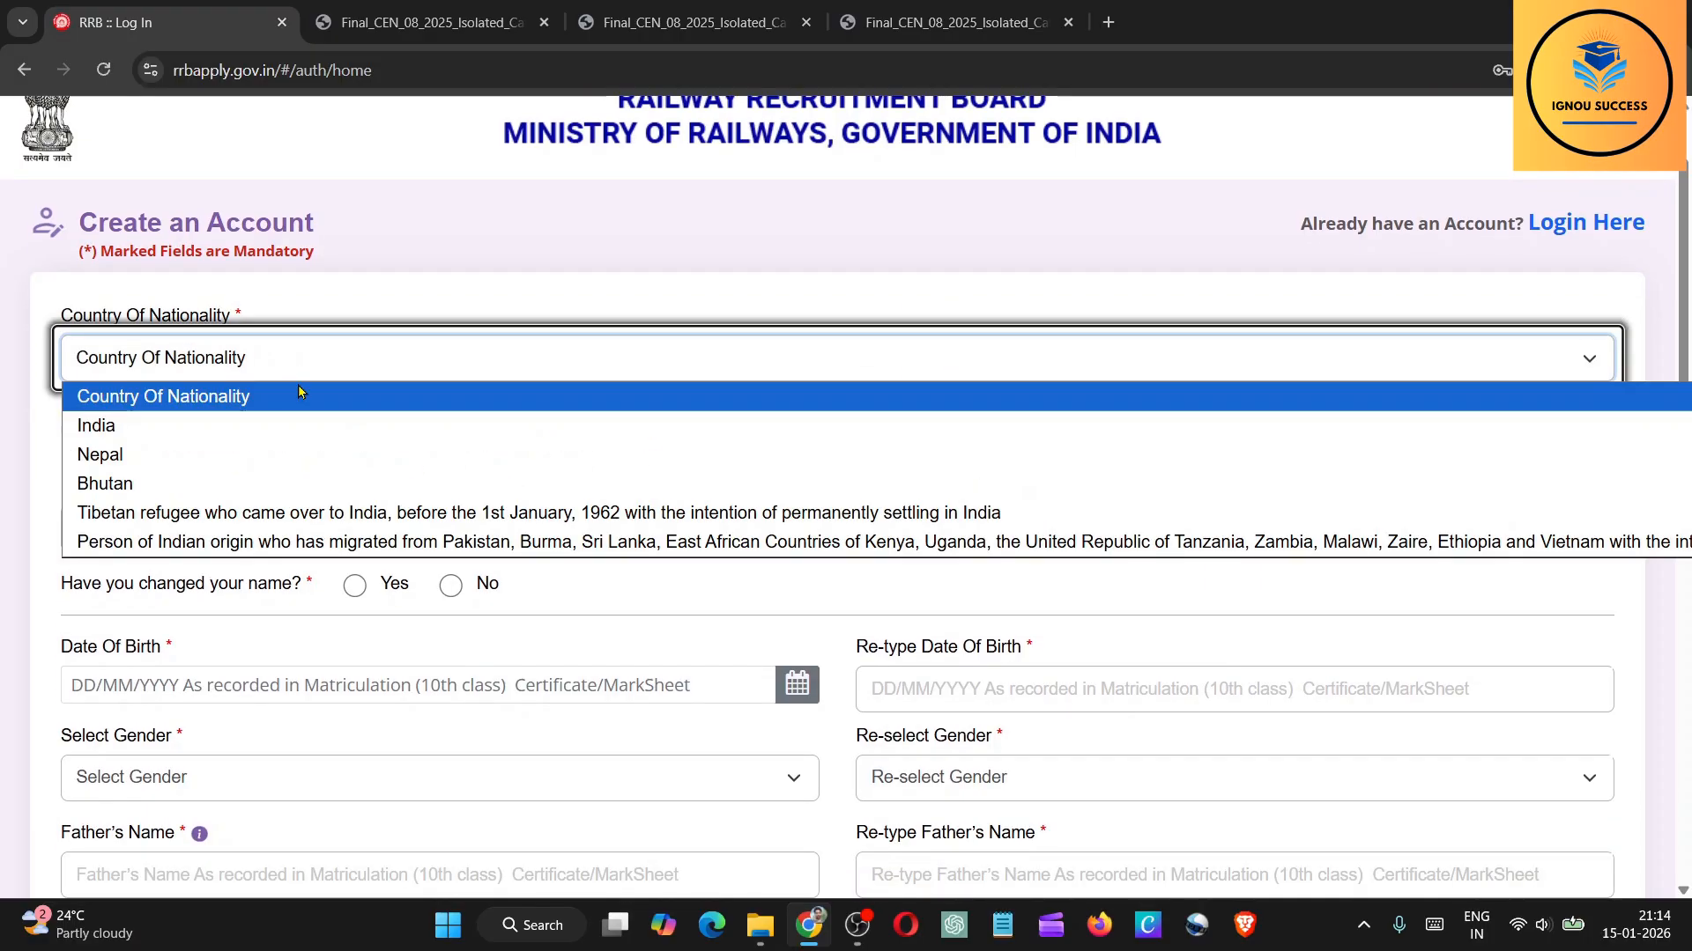
left_click(433, 266)
Answer No to the question about a changed name in the Personal Information section.
scroll(317, 450, "down", 2)
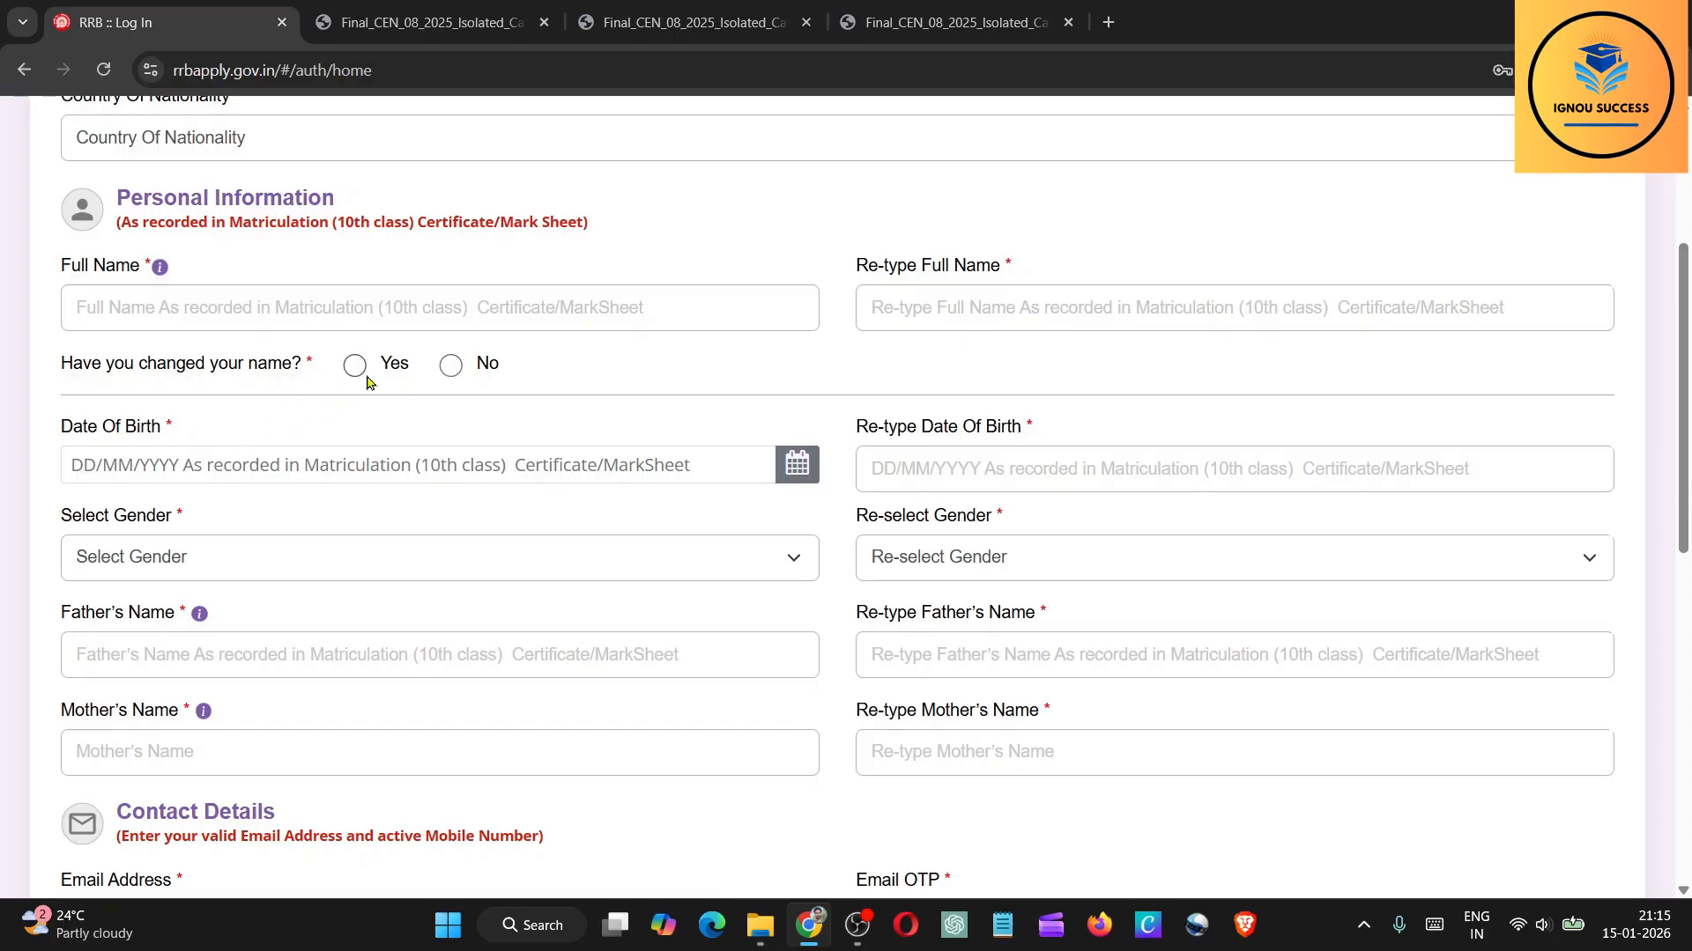
left_click(450, 366)
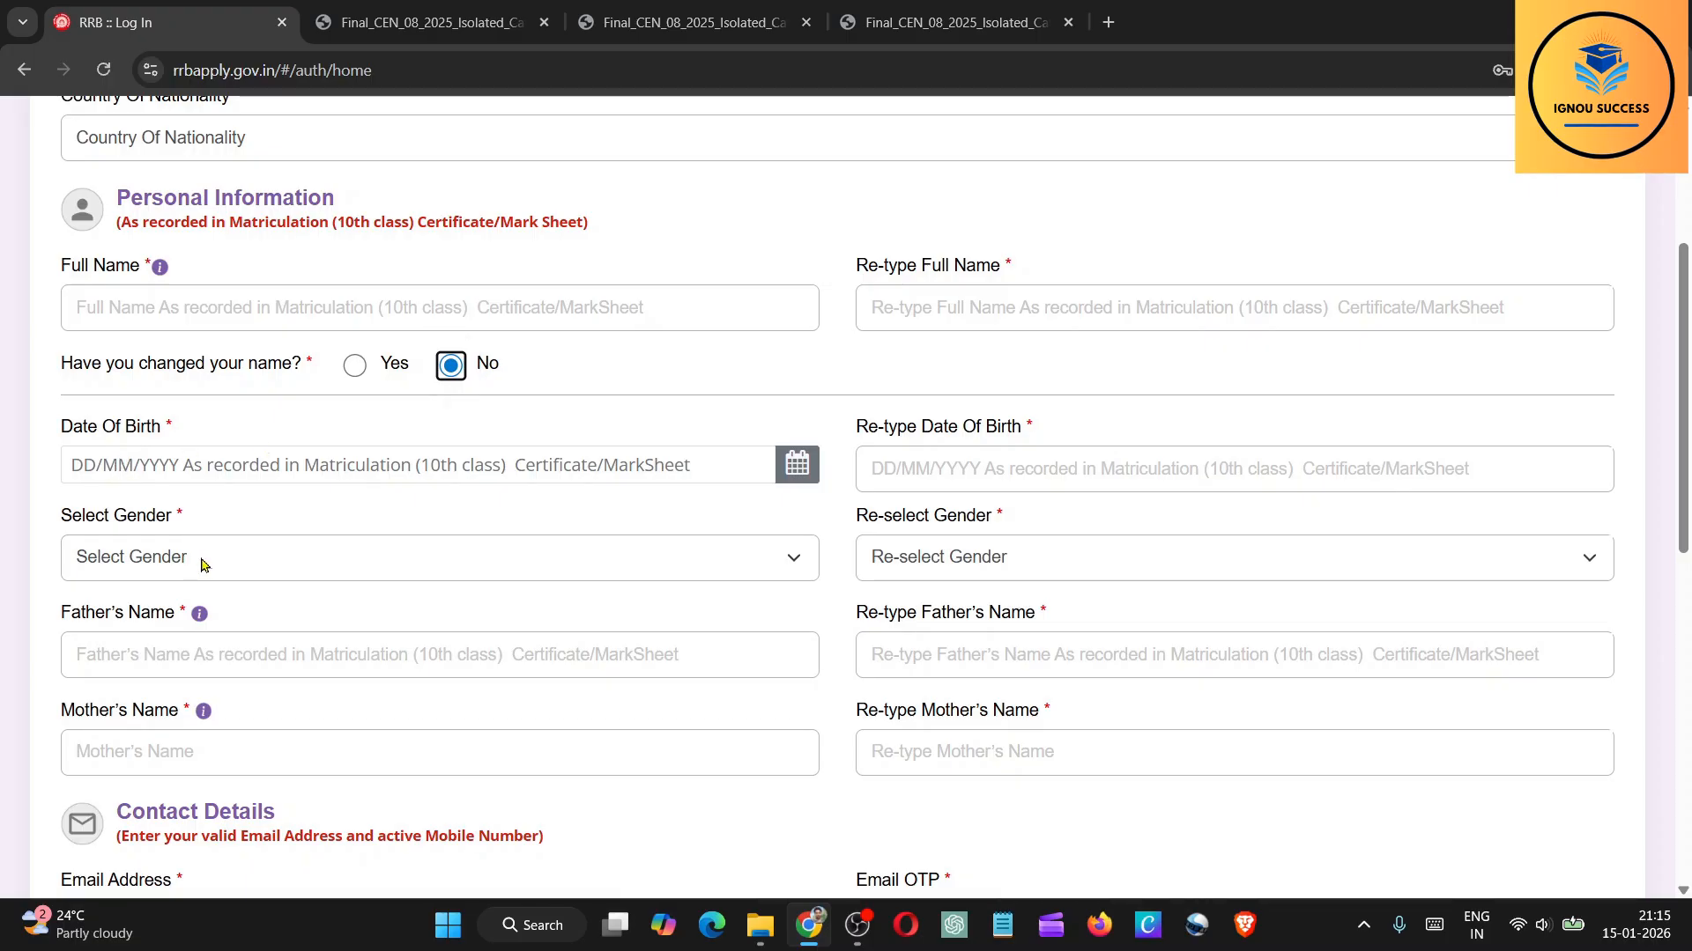
Review the contact, verification and password fields of the registration form and place the cursor in the Email Address field.
scroll(201, 564, "down", 1)
scroll(197, 553, "down", 2)
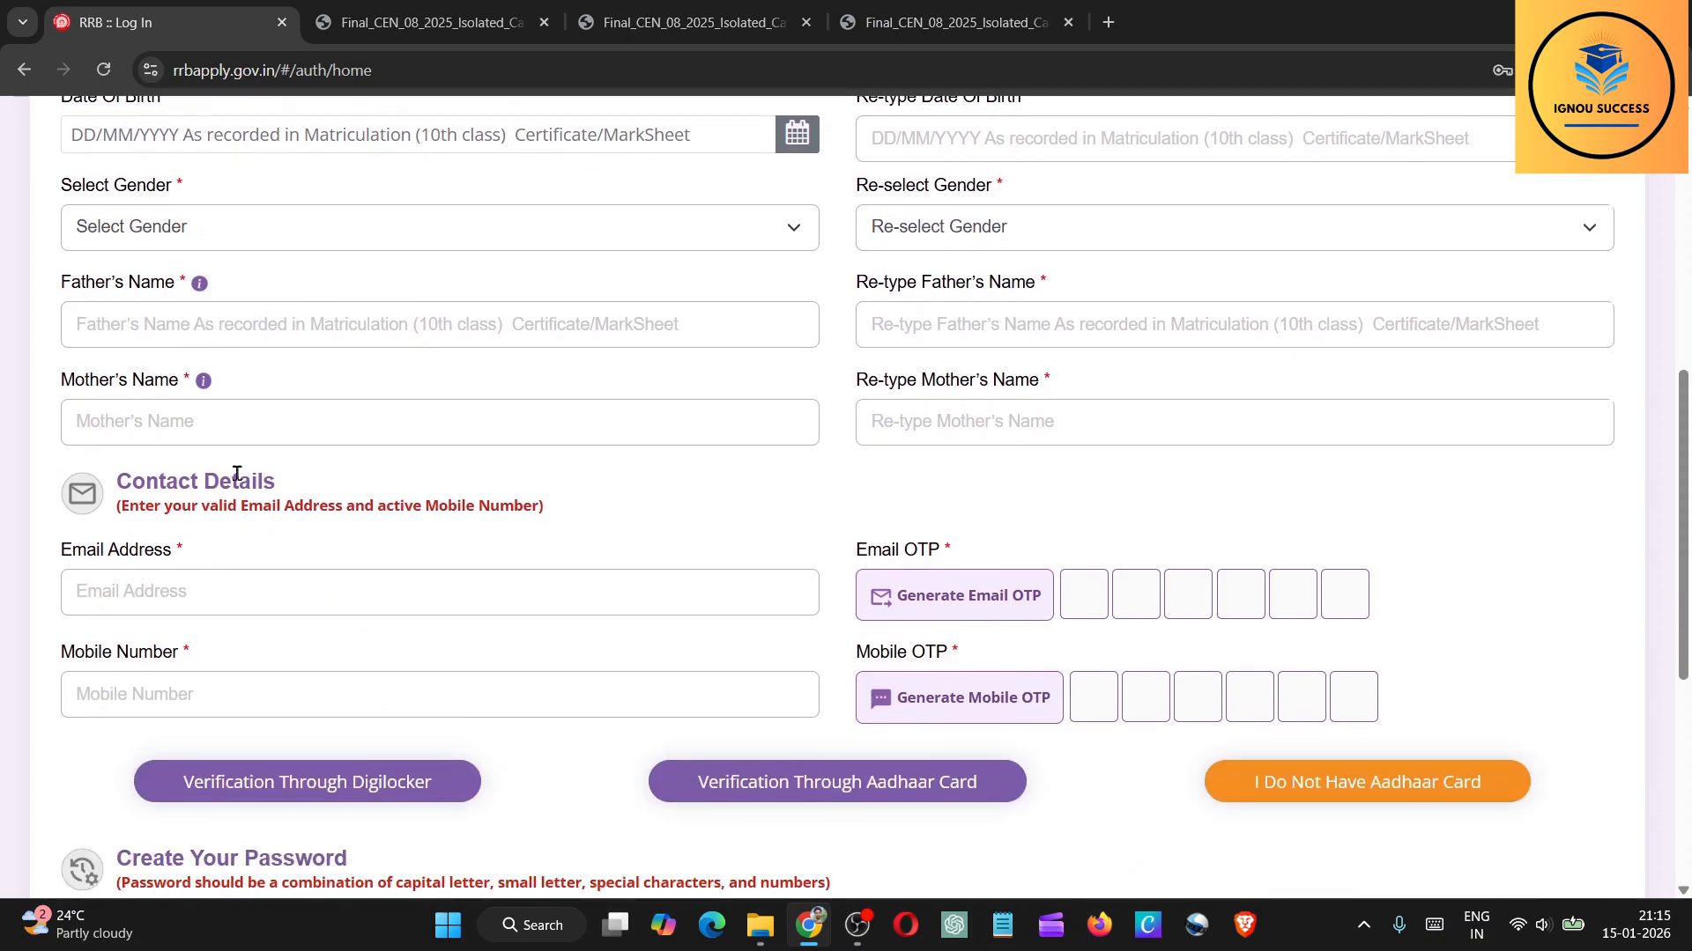
scroll(336, 570, "down", 1)
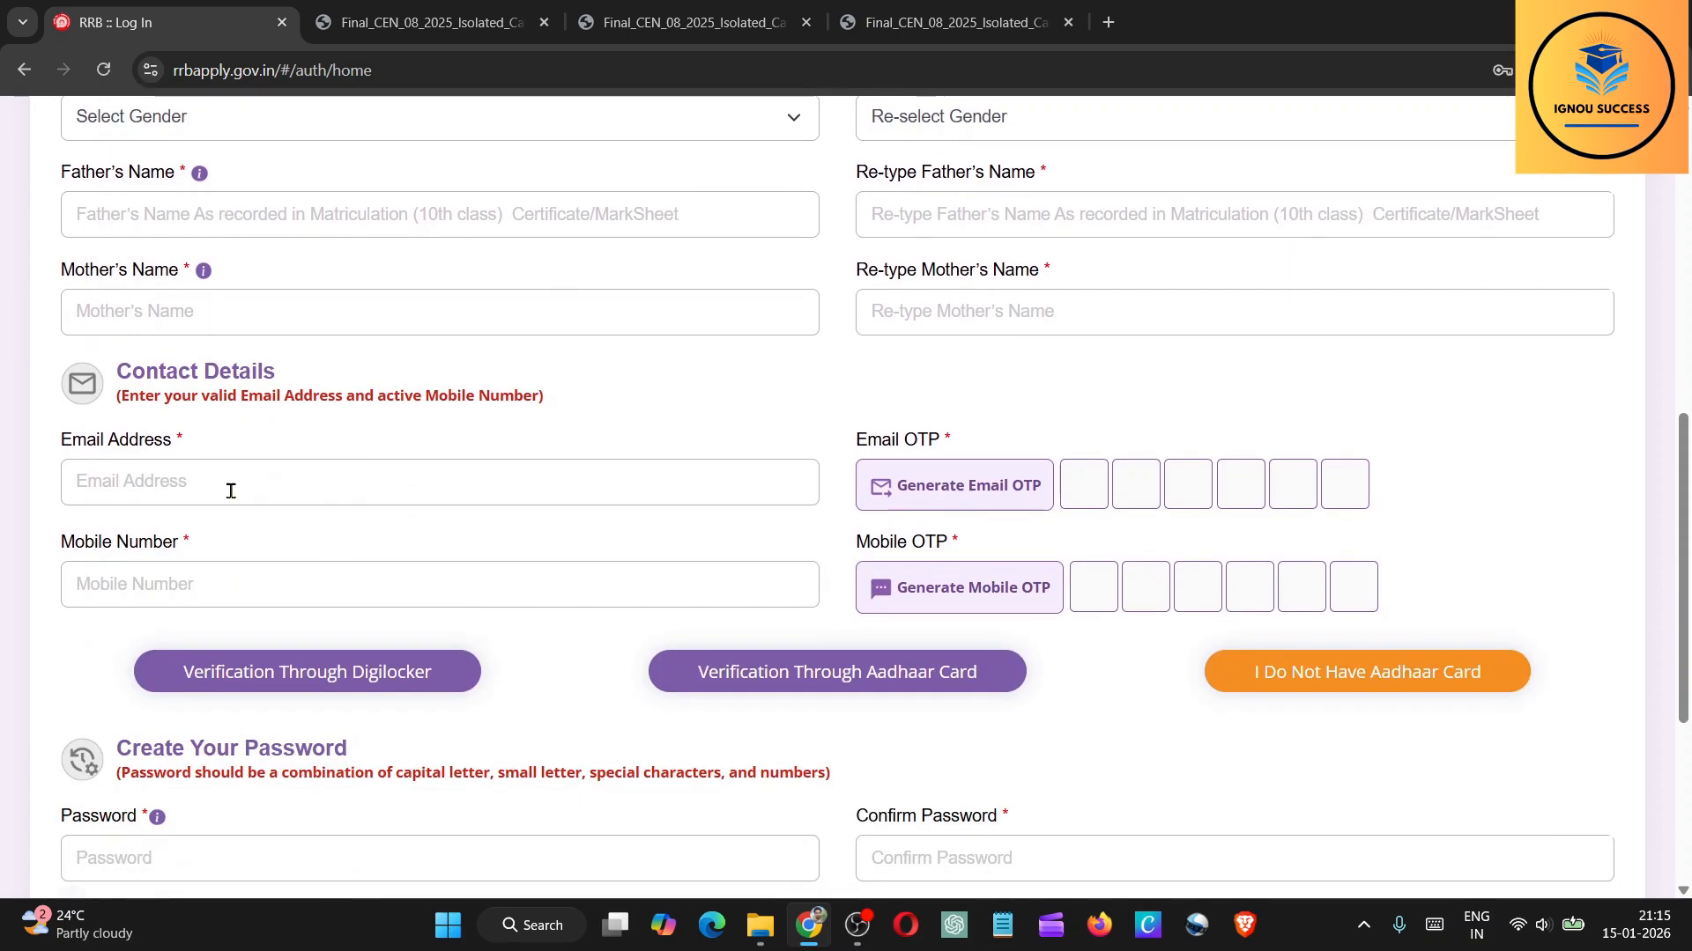
left_click(232, 489)
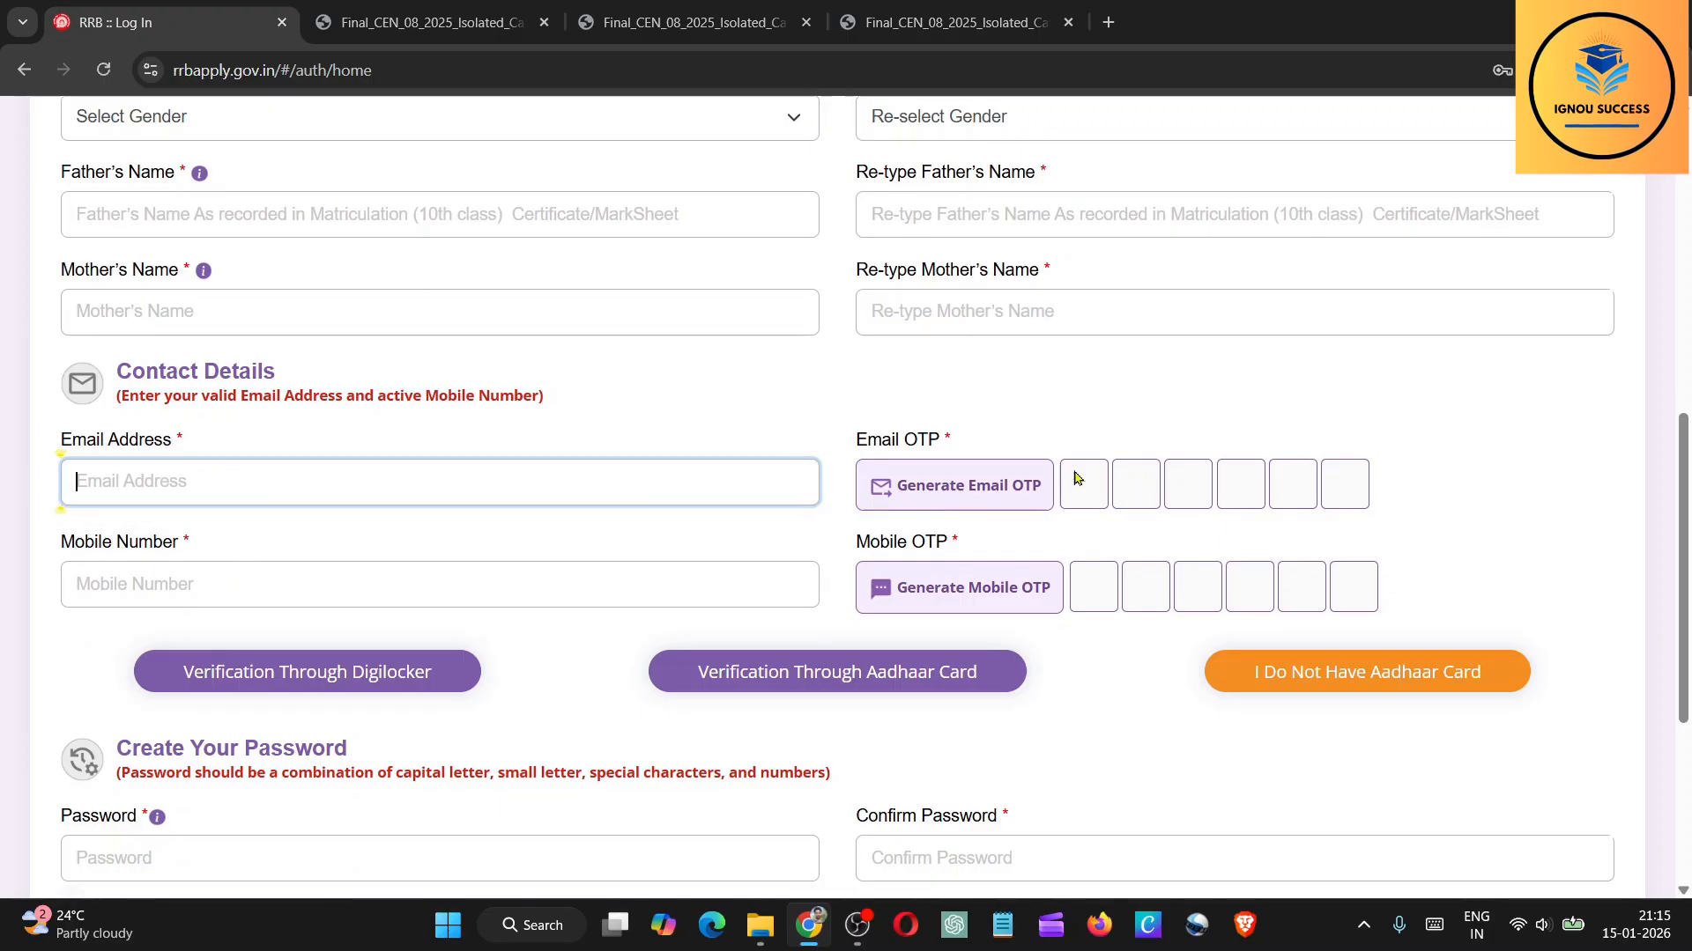
Review the mobile number, OTP, verification and password fields of the registration form and complete its captcha check.
left_click(95, 584)
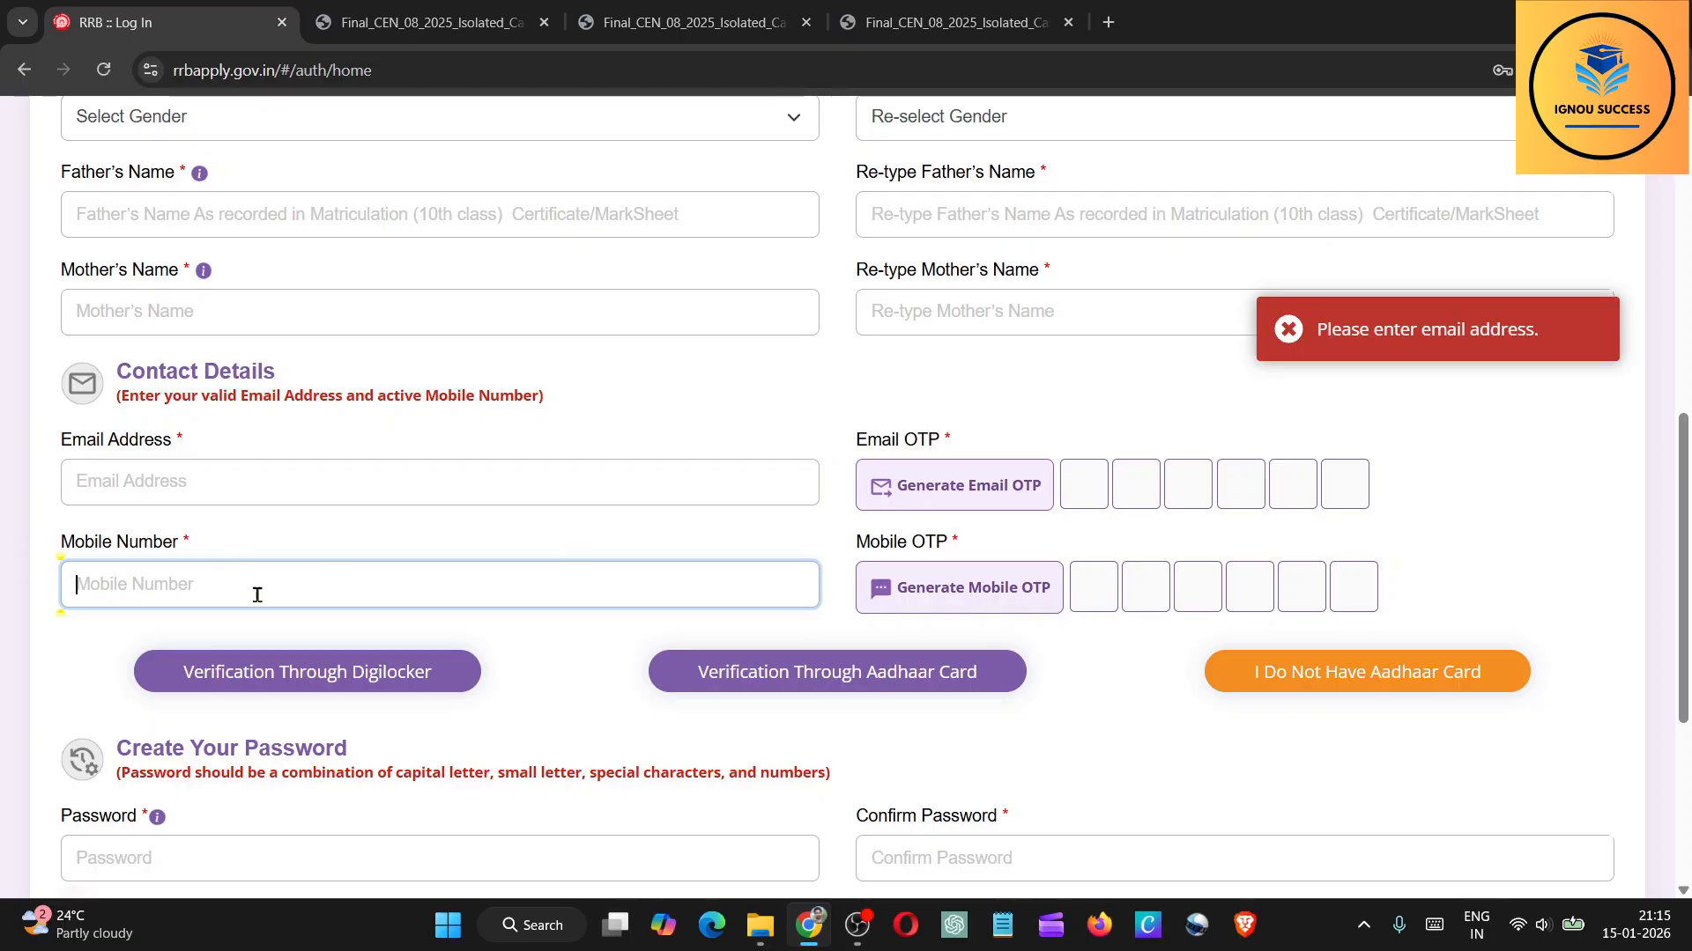
scroll(266, 696, "down", 1)
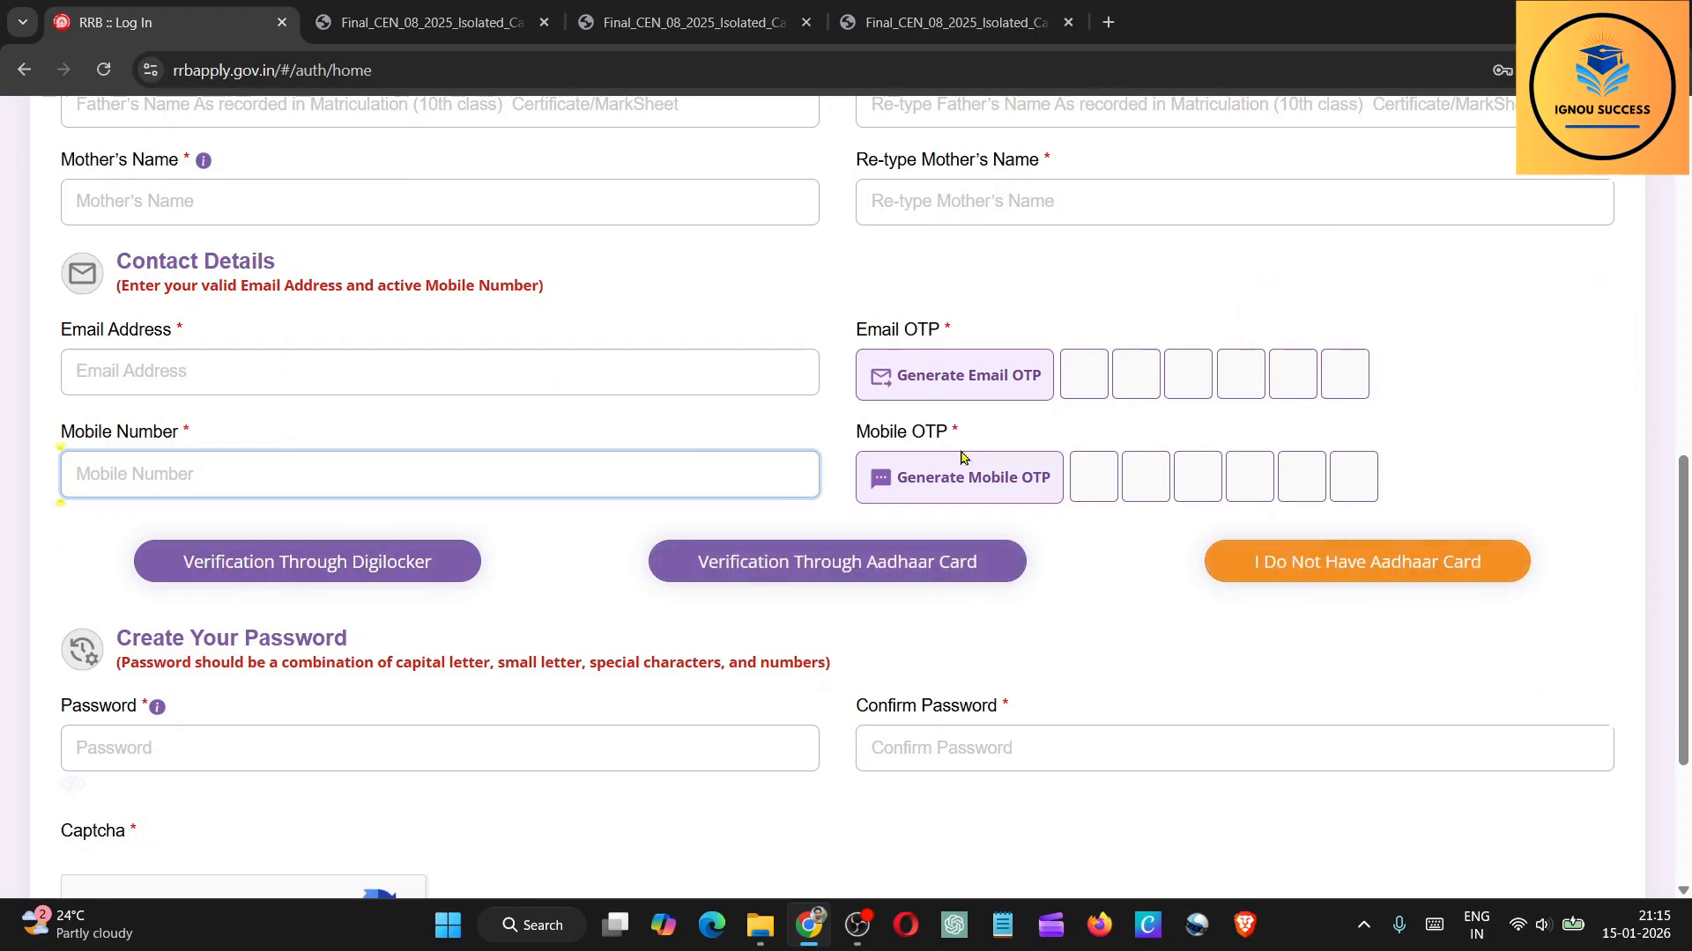
scroll(398, 730, "down", 1)
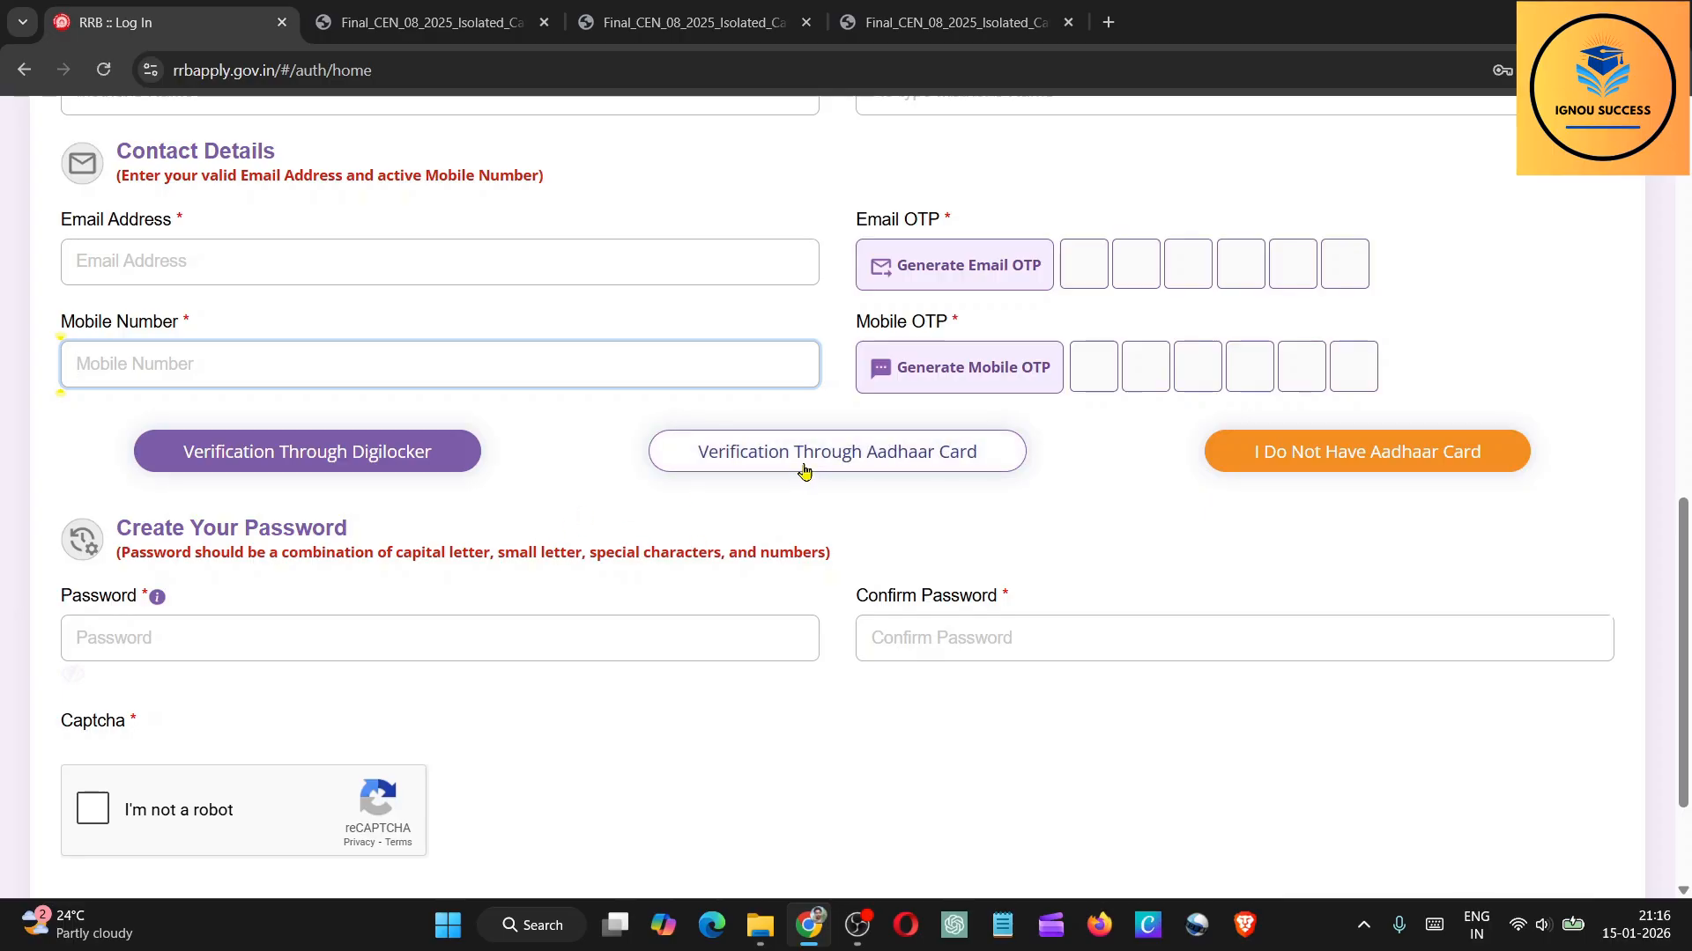
scroll(264, 740, "down", 2)
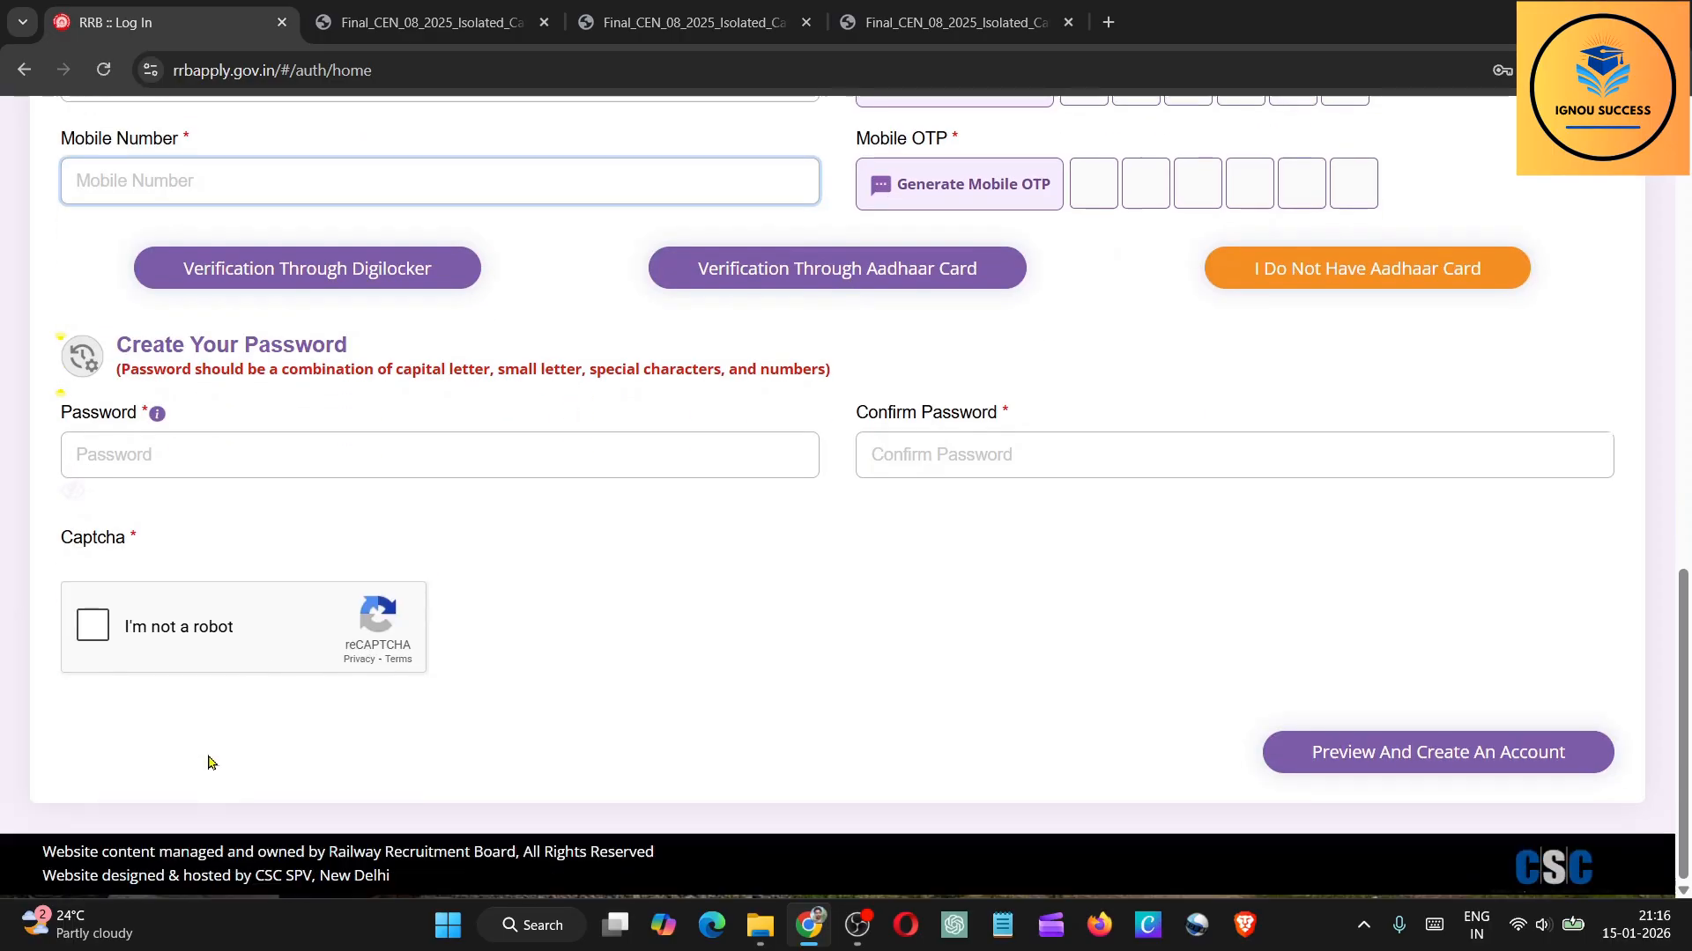
left_click(92, 625)
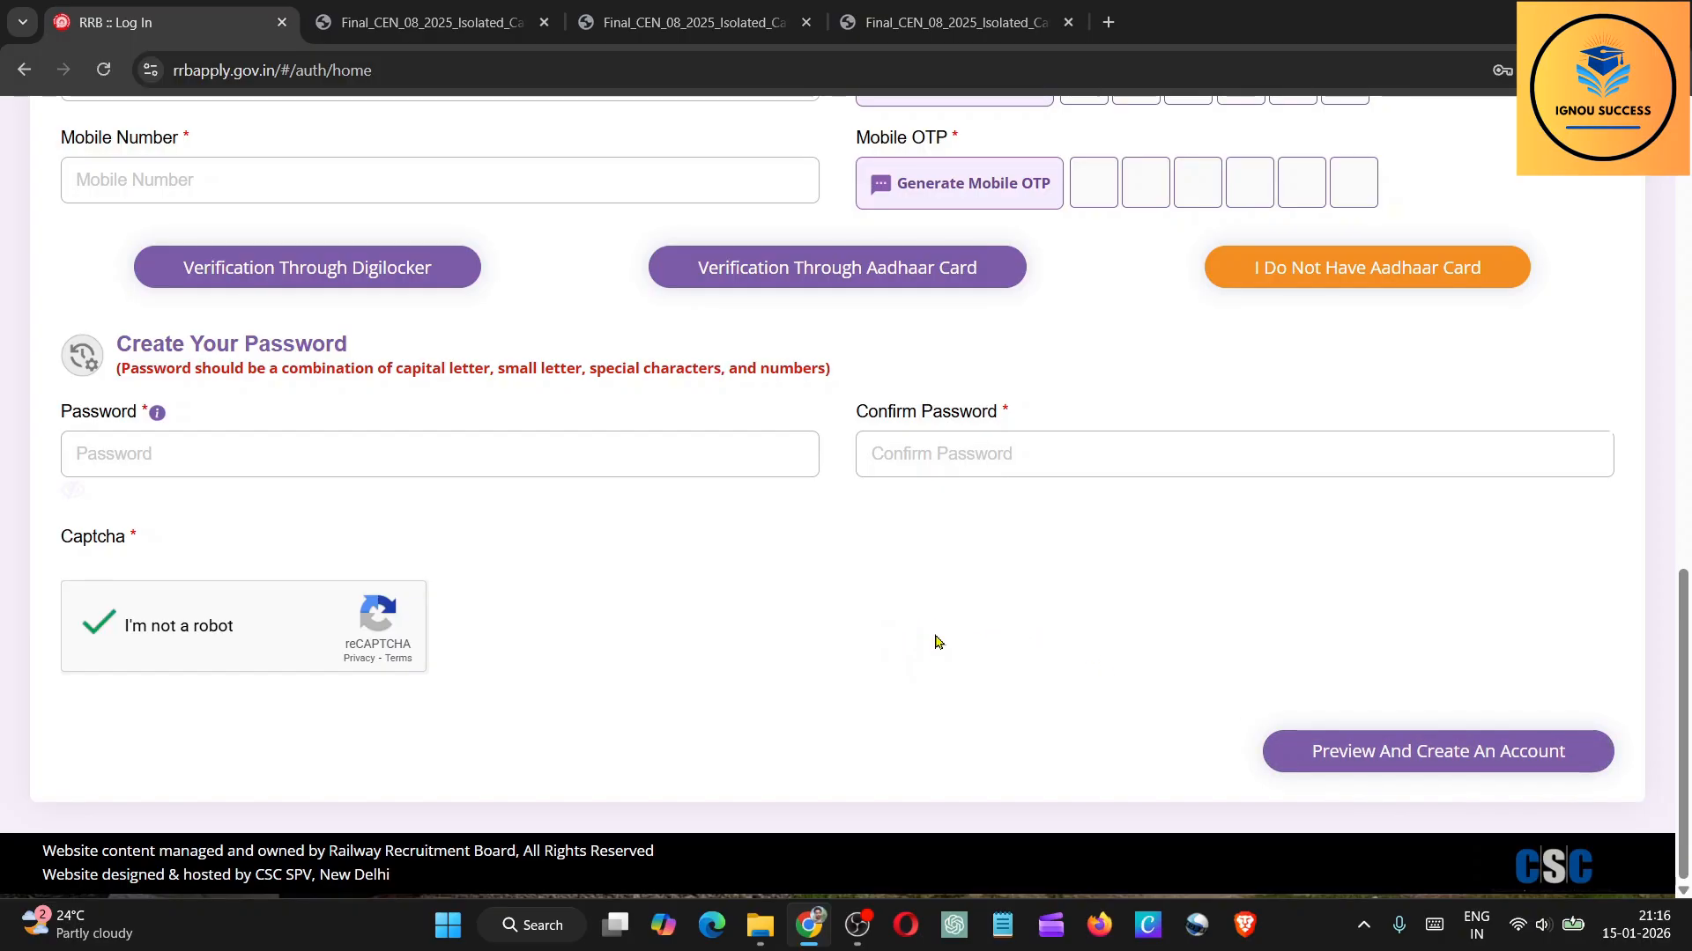
Leave the registration form for the existing-account sign-in page and choose to log in with Aadhaar.
scroll(936, 643, "up", 15)
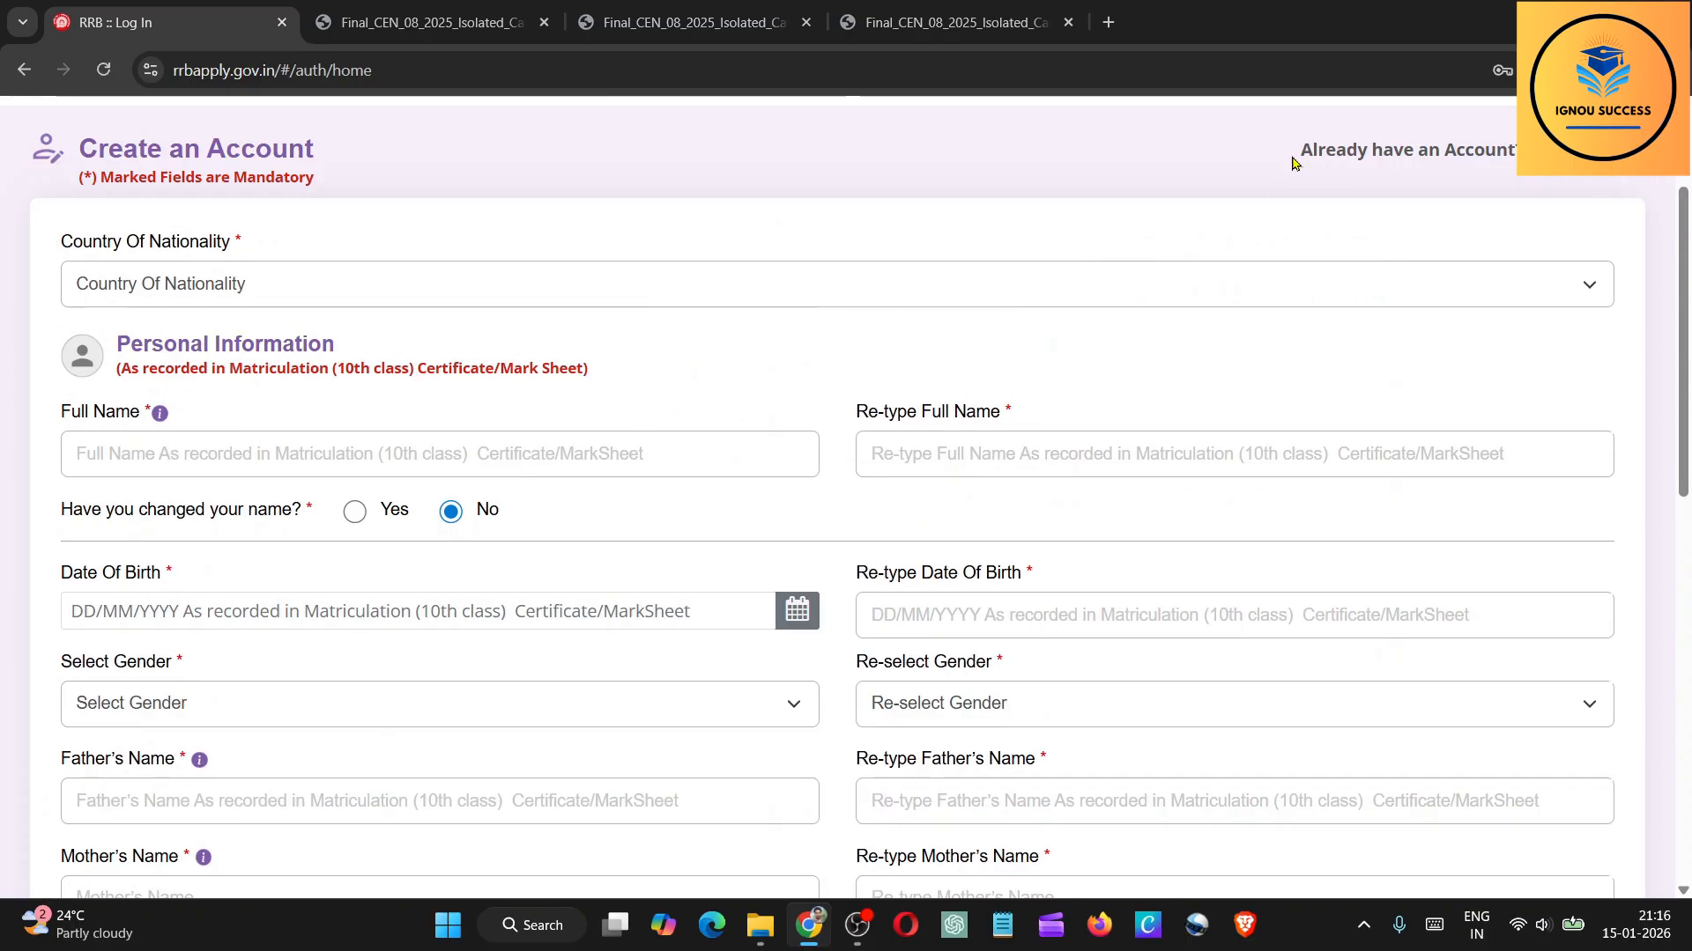
left_click_drag(1297, 148, 1528, 152)
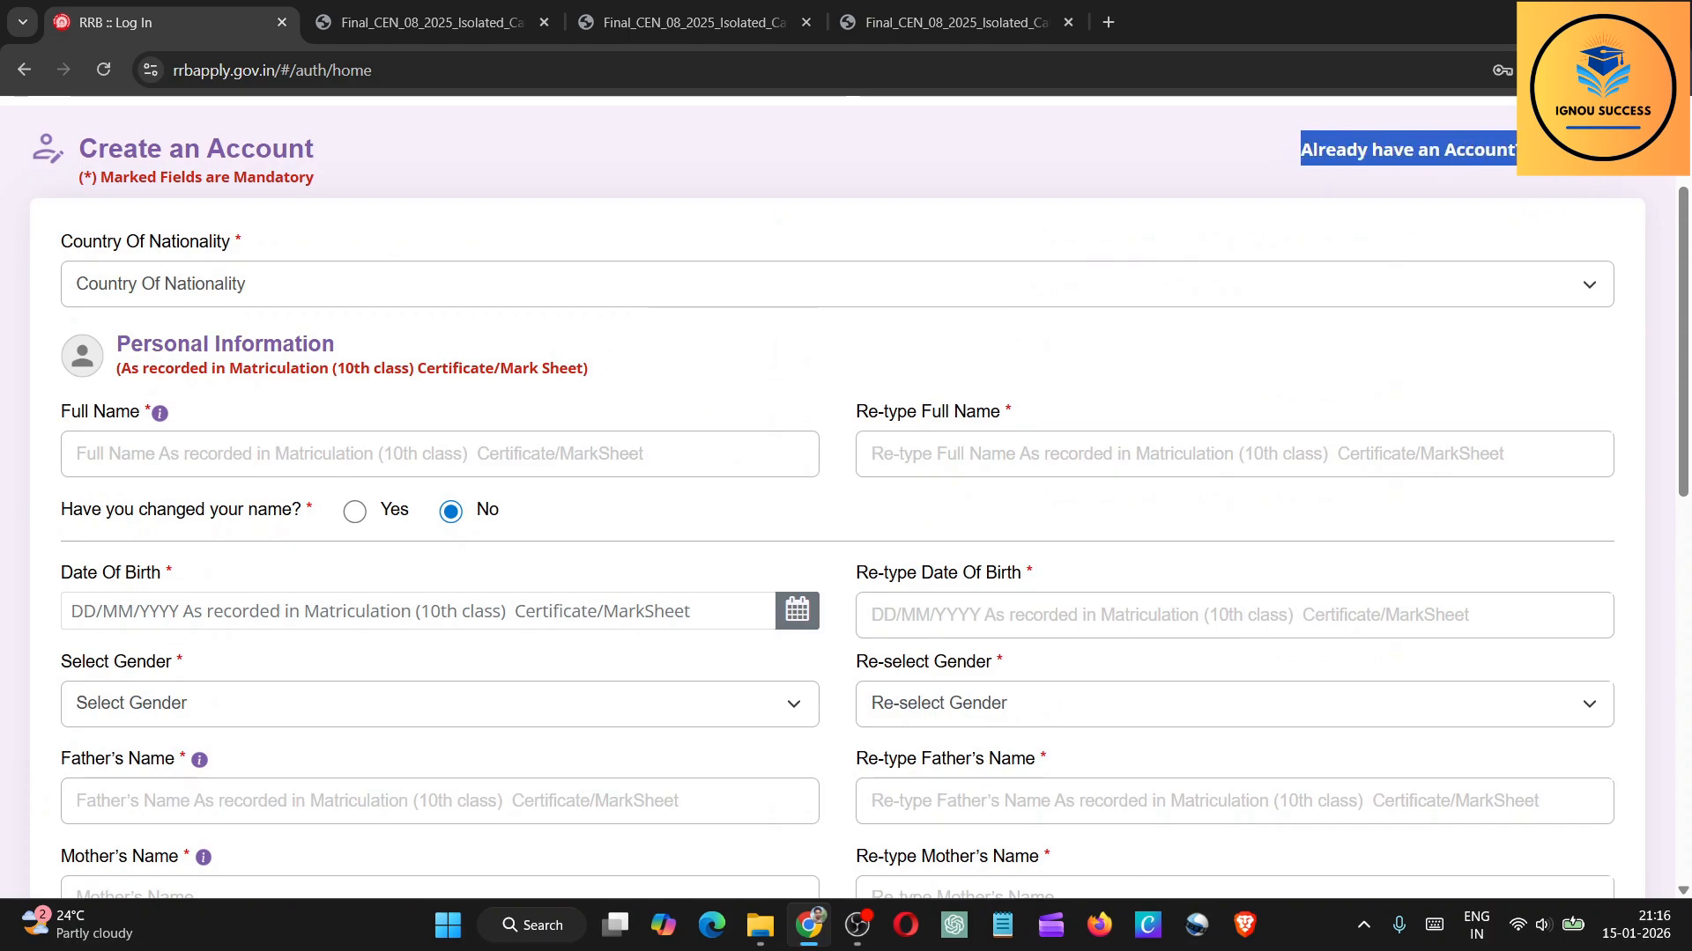
left_click(1548, 176)
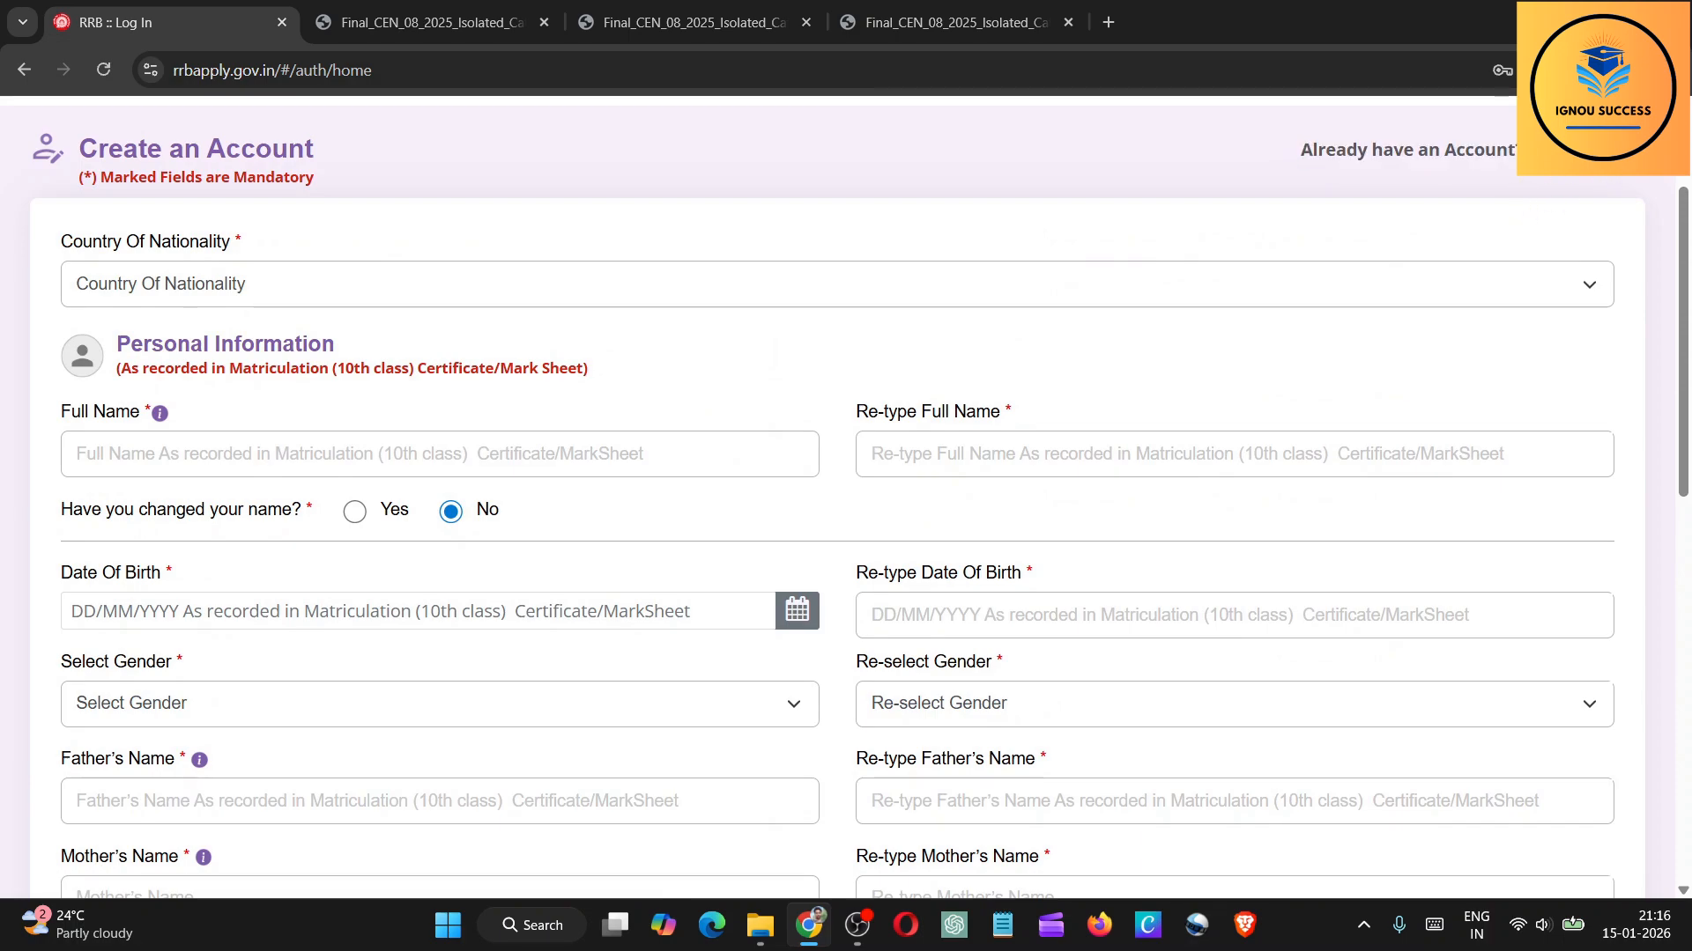
left_click(1563, 151)
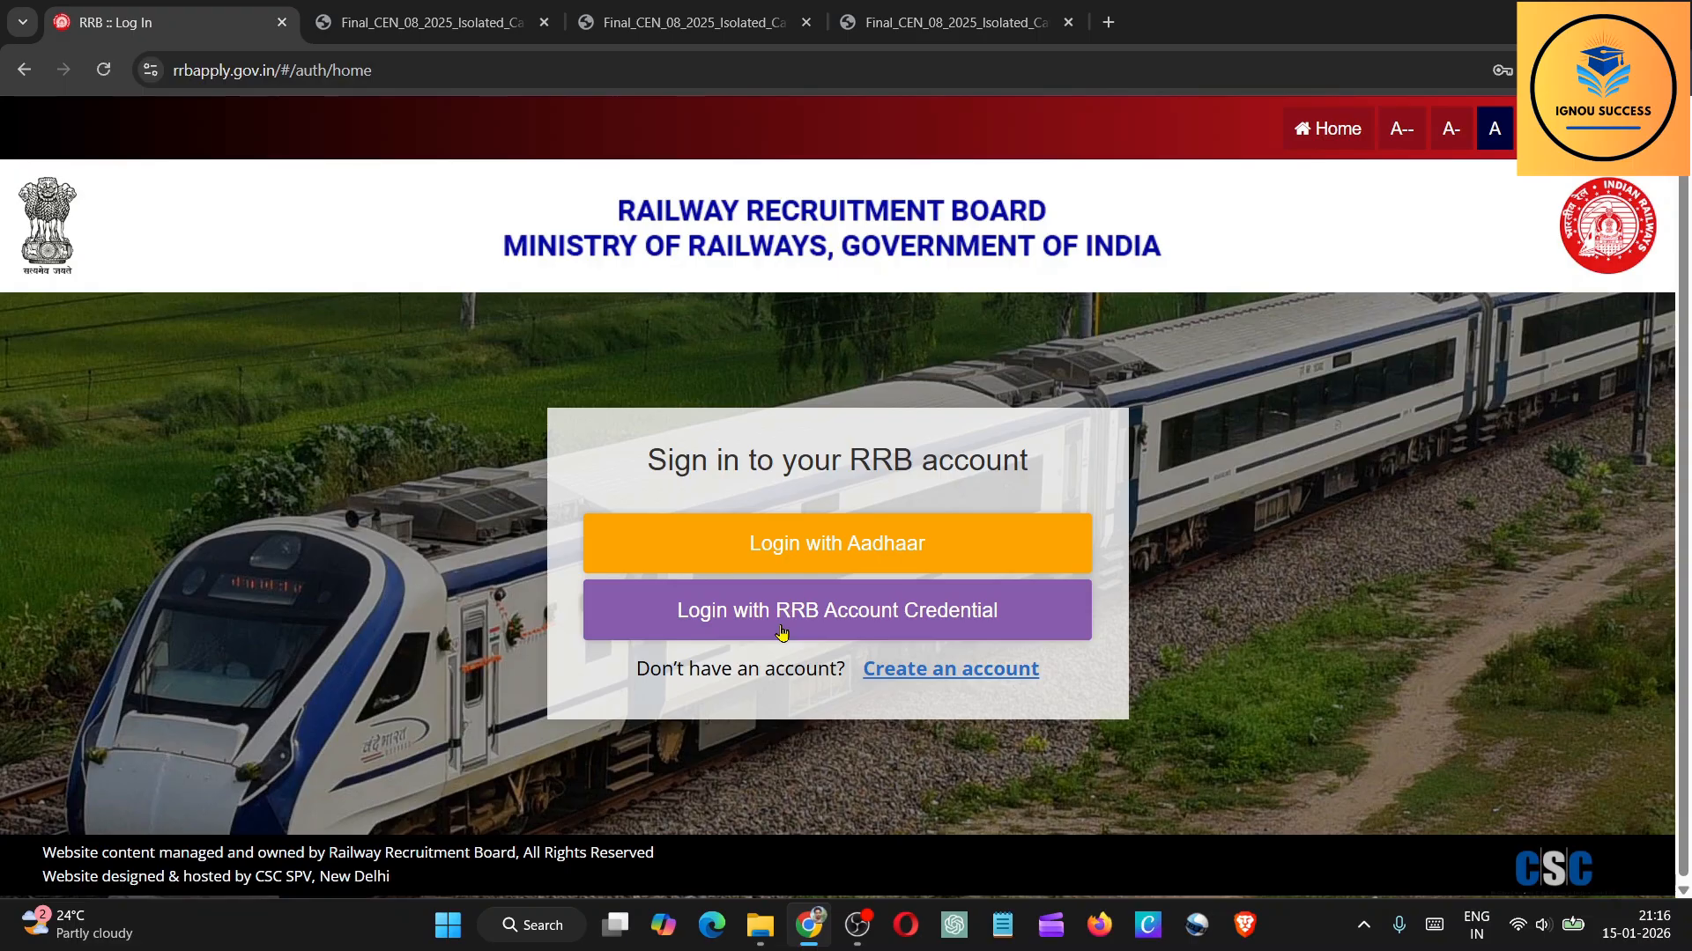
left_click(844, 557)
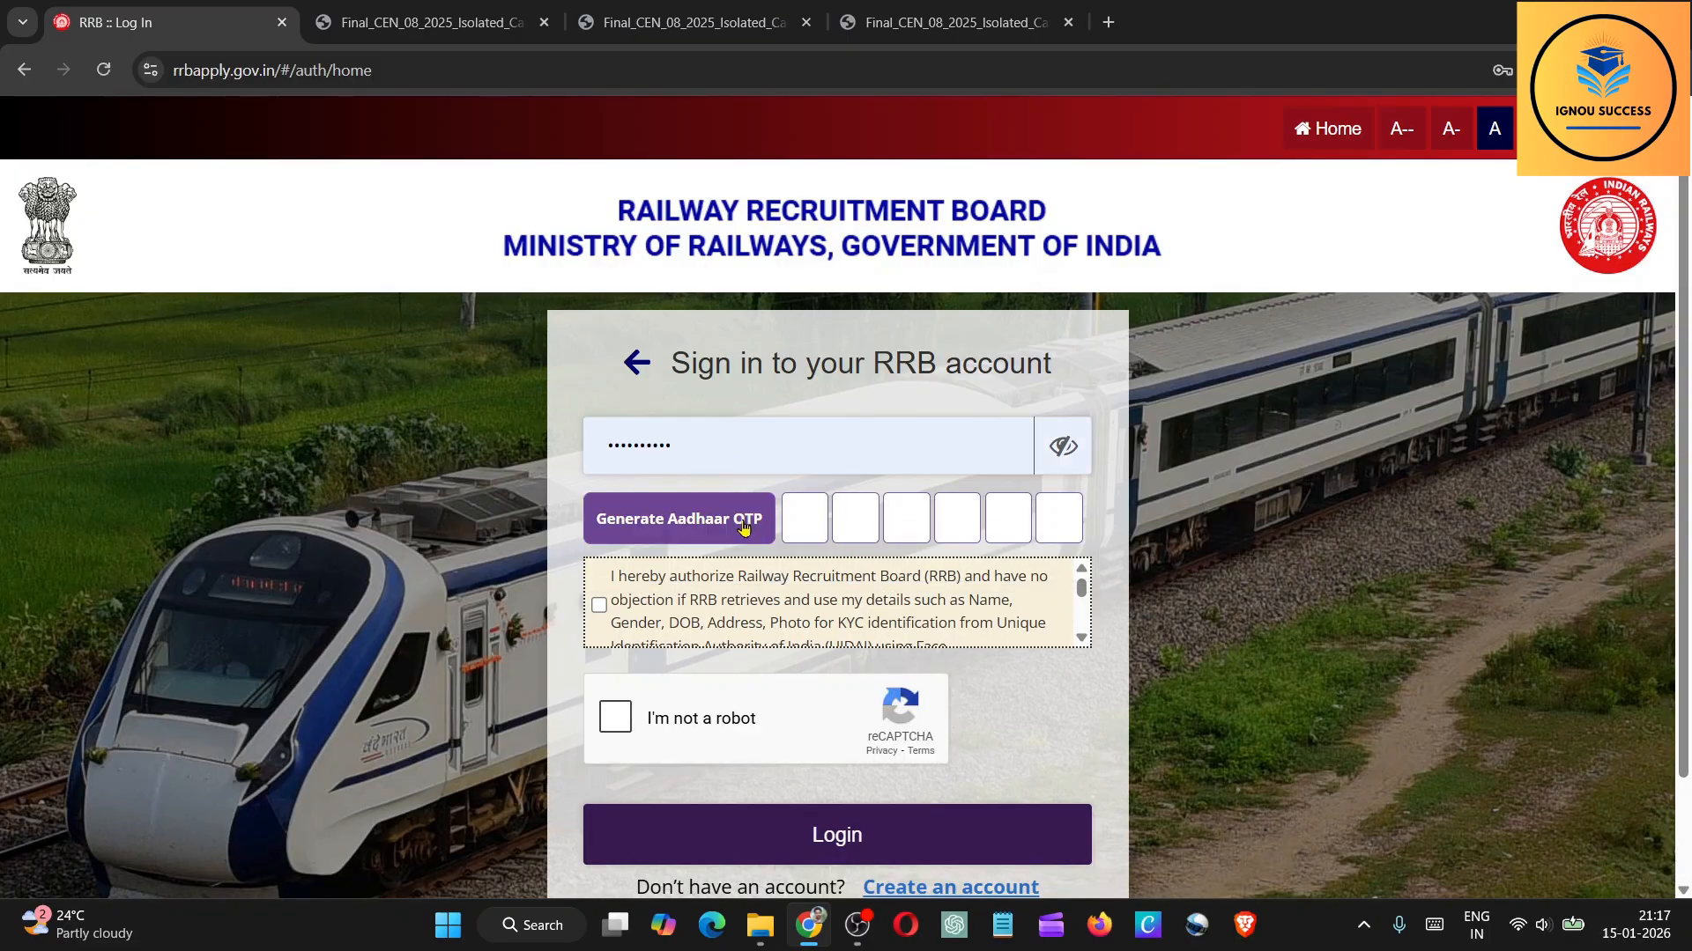
Request an Aadhaar OTP with the KYC authorization accepted and enter the received verification code.
left_click(598, 607)
left_click(694, 527)
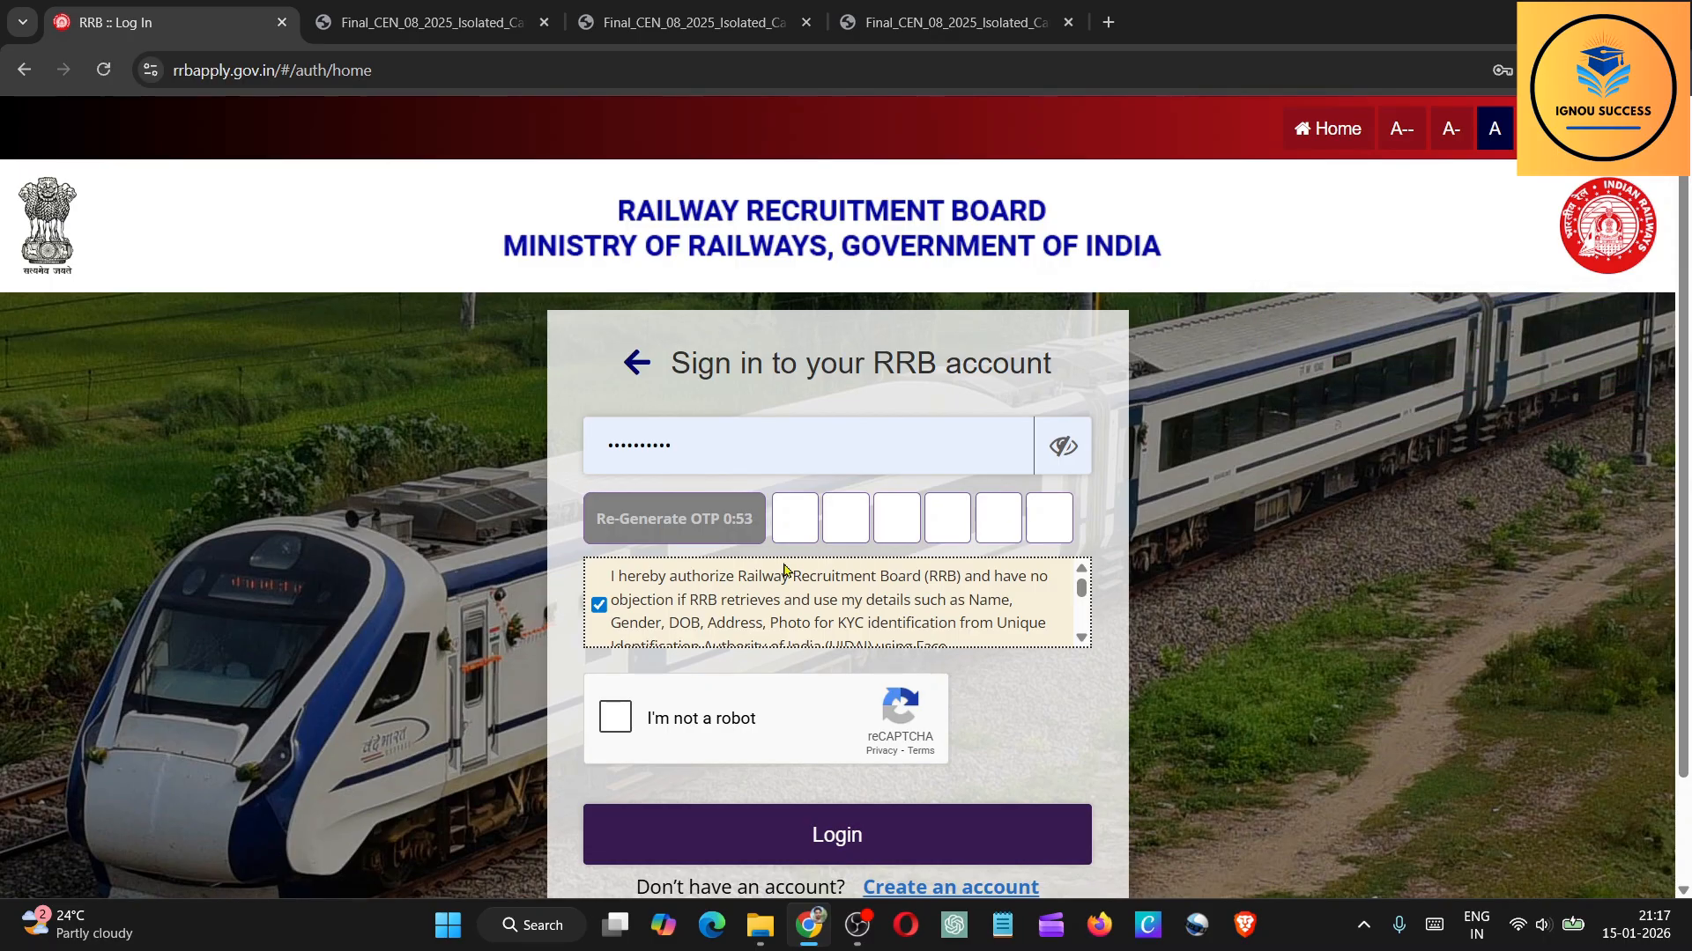
left_click(808, 525)
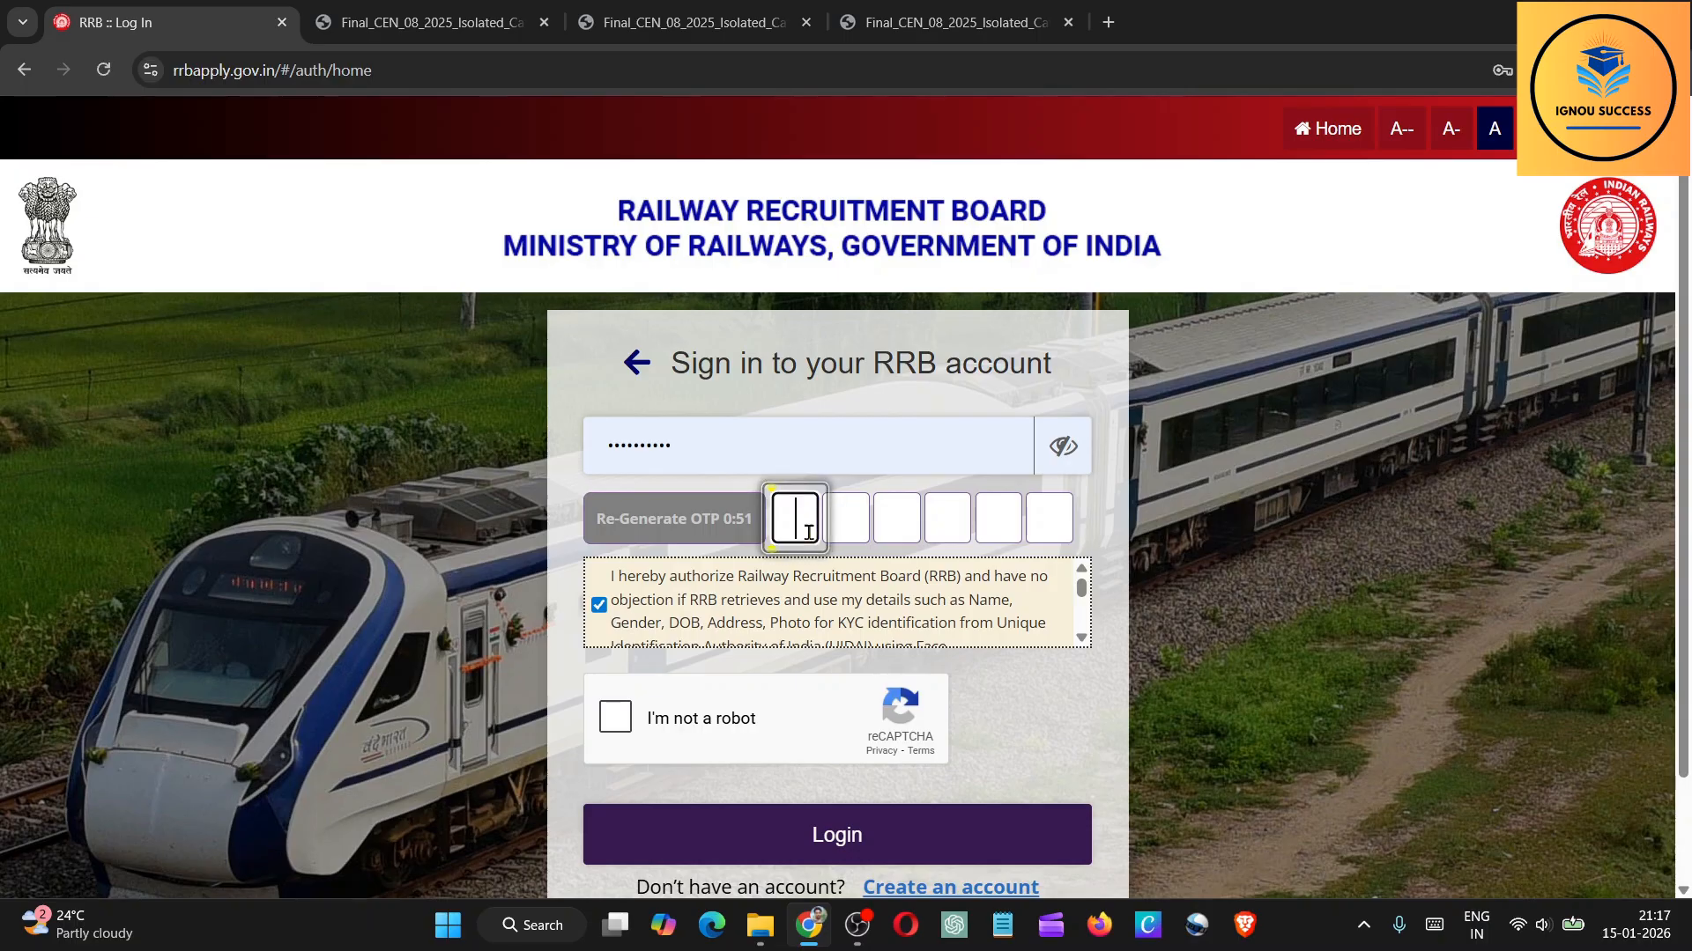
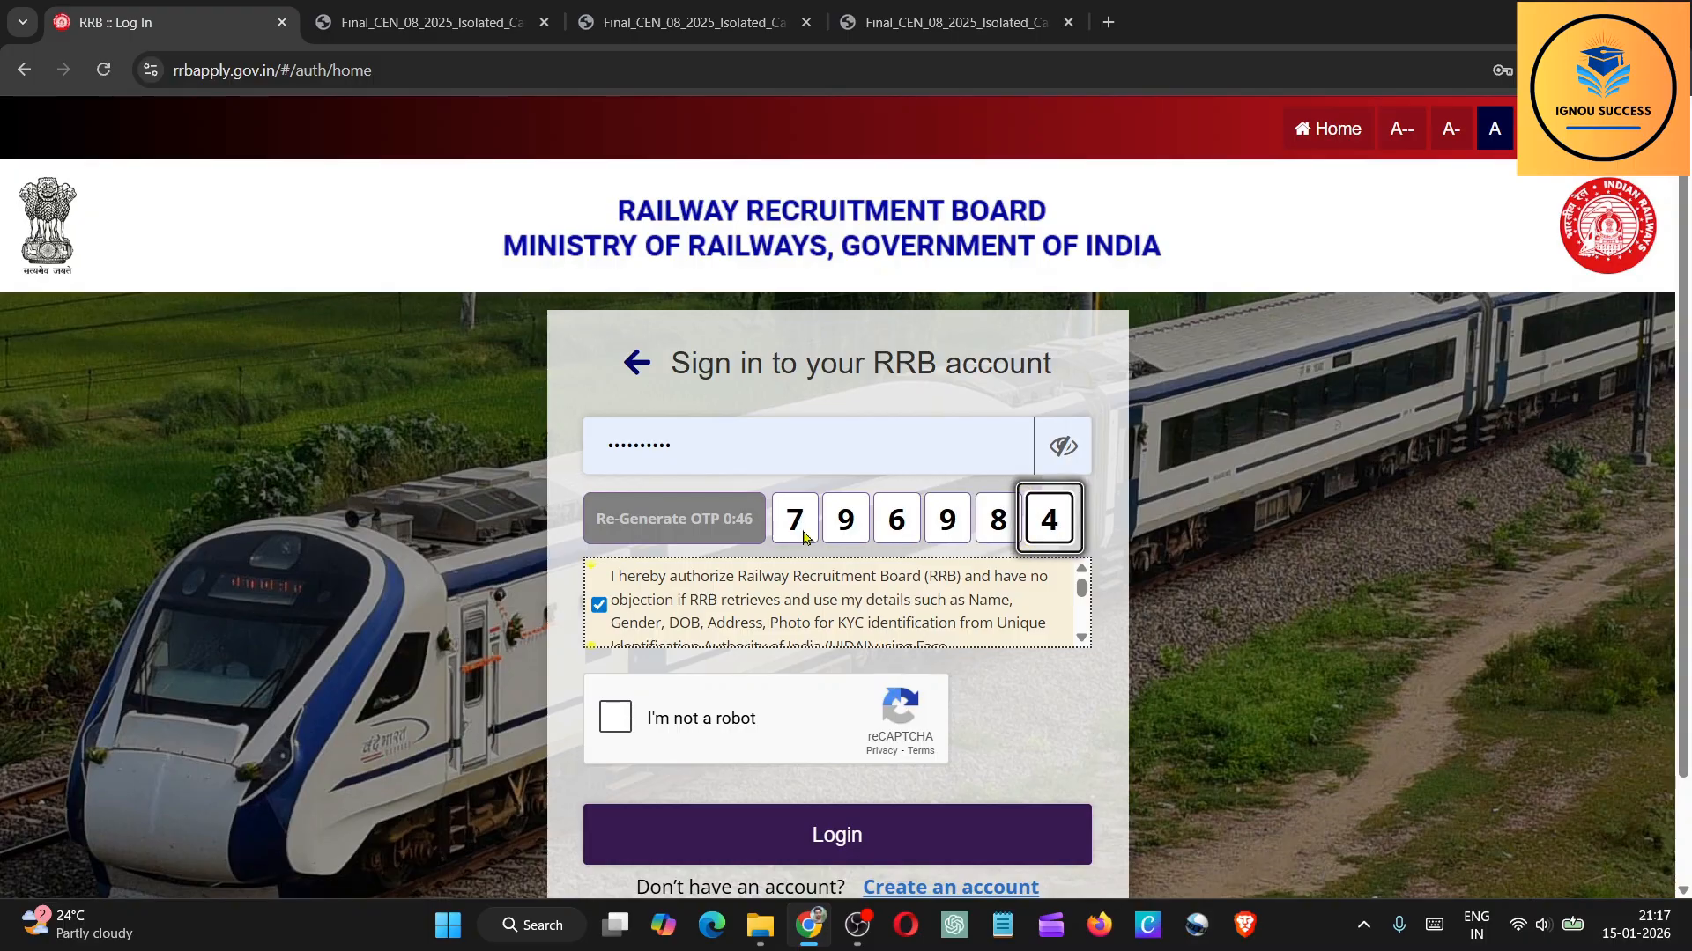
Complete the captcha check and log in to the RRB account.
scroll(740, 670, "down", 1)
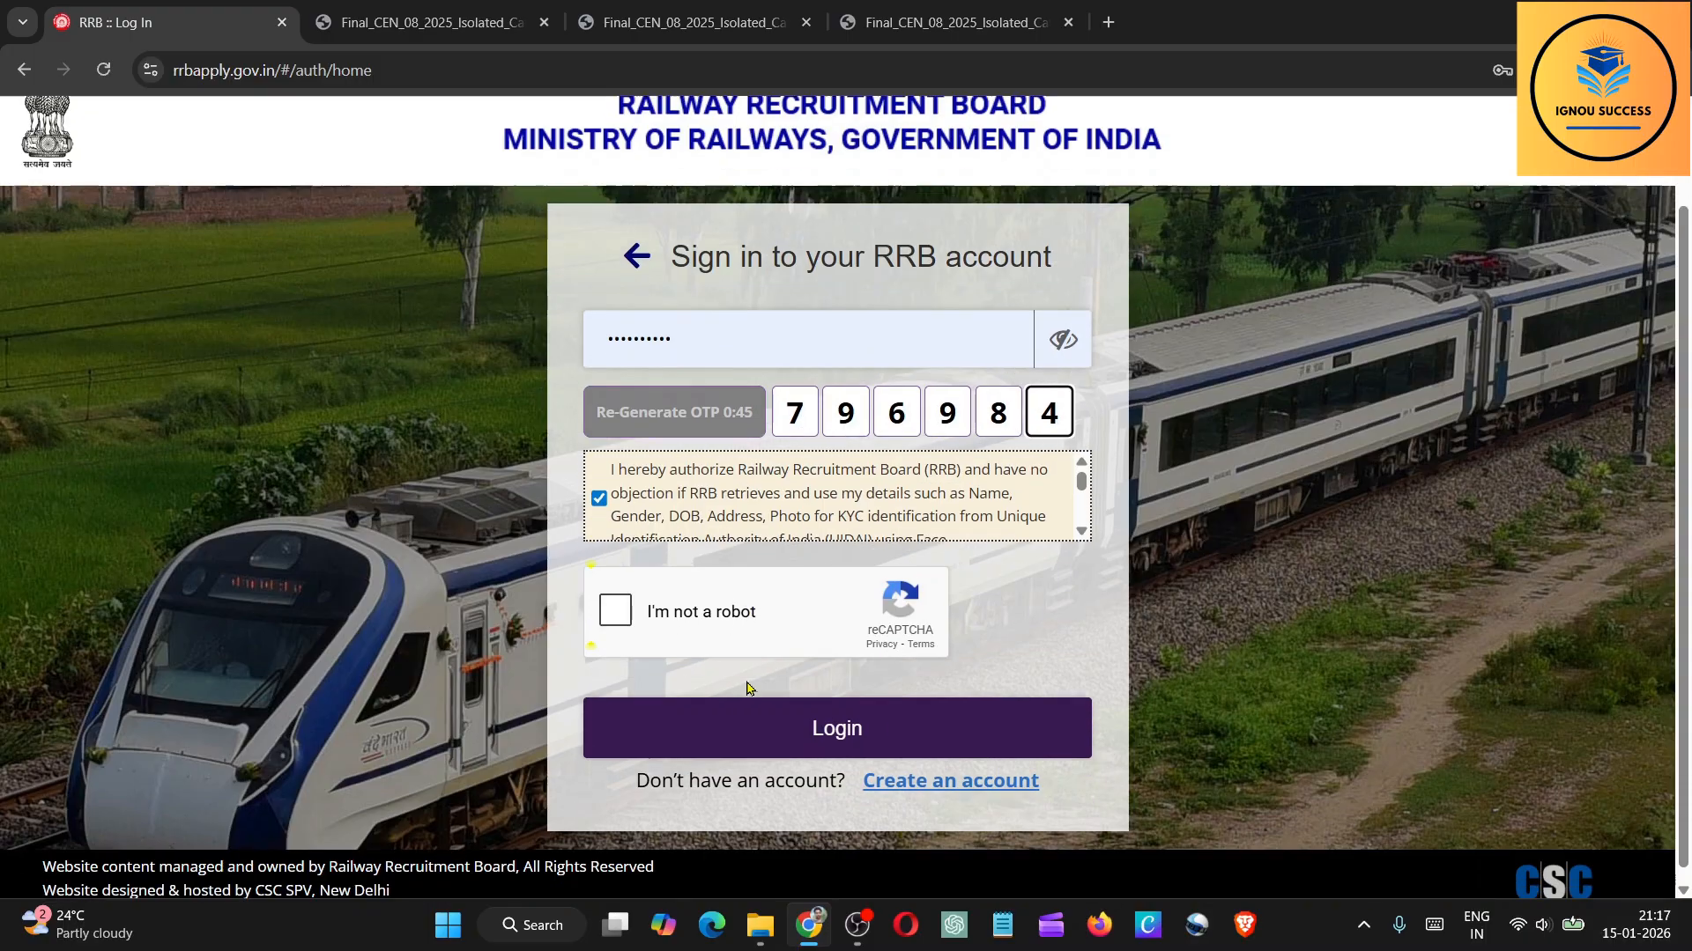
left_click(615, 608)
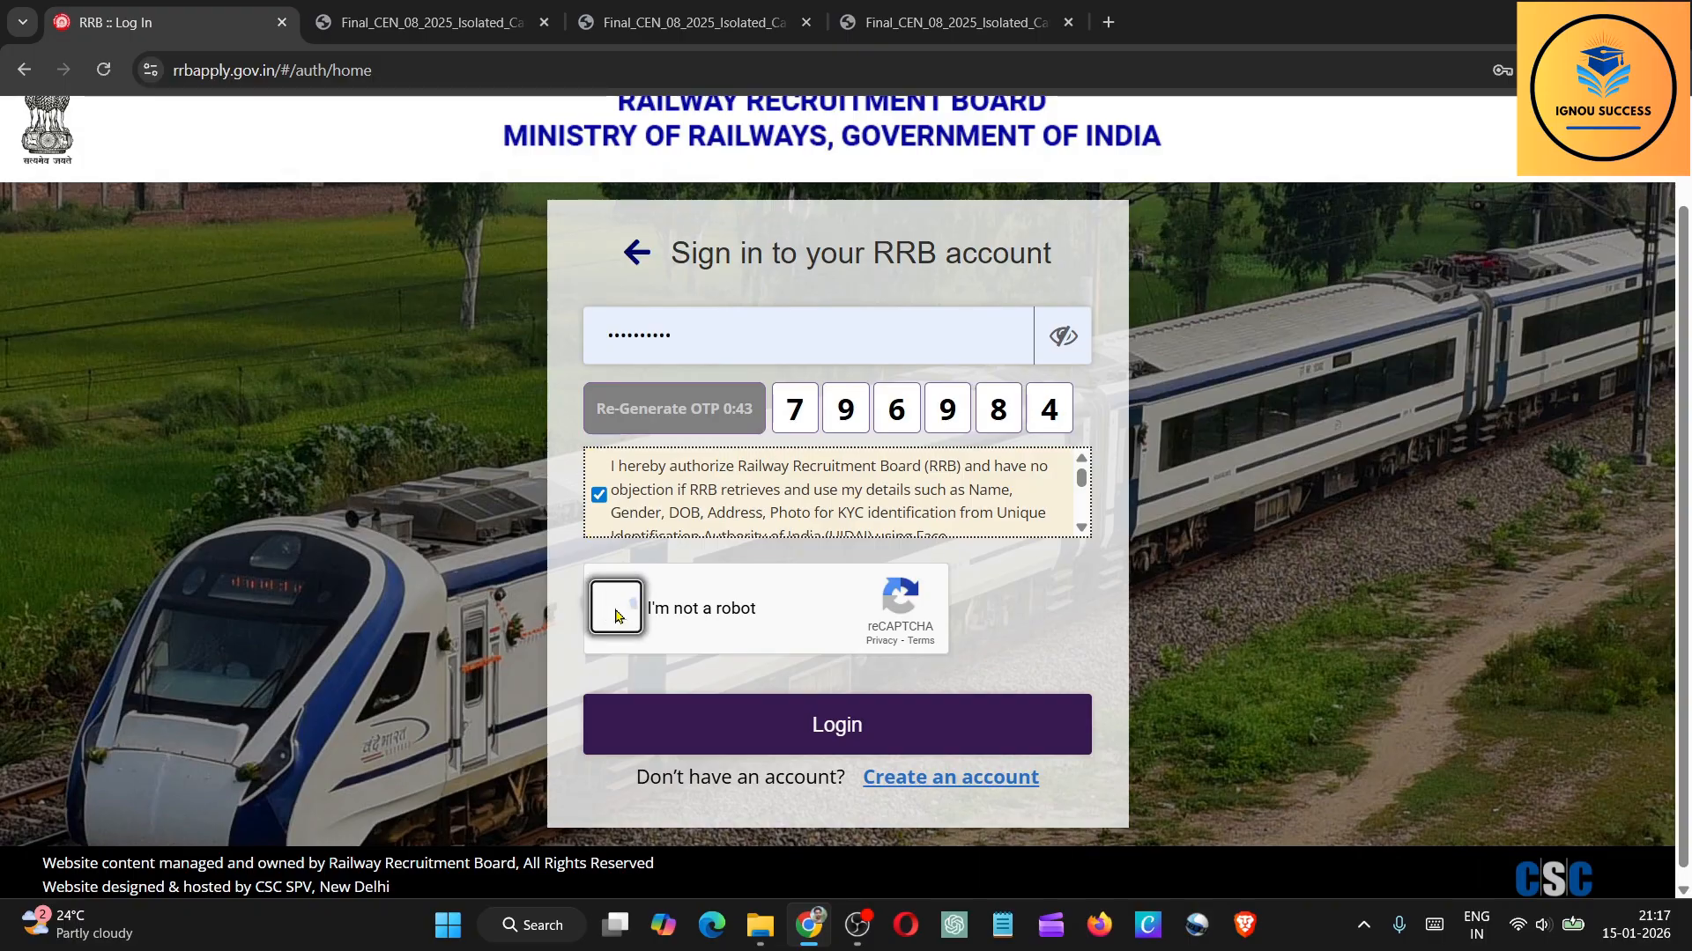
scroll(828, 714, "down", 1)
left_click(837, 716)
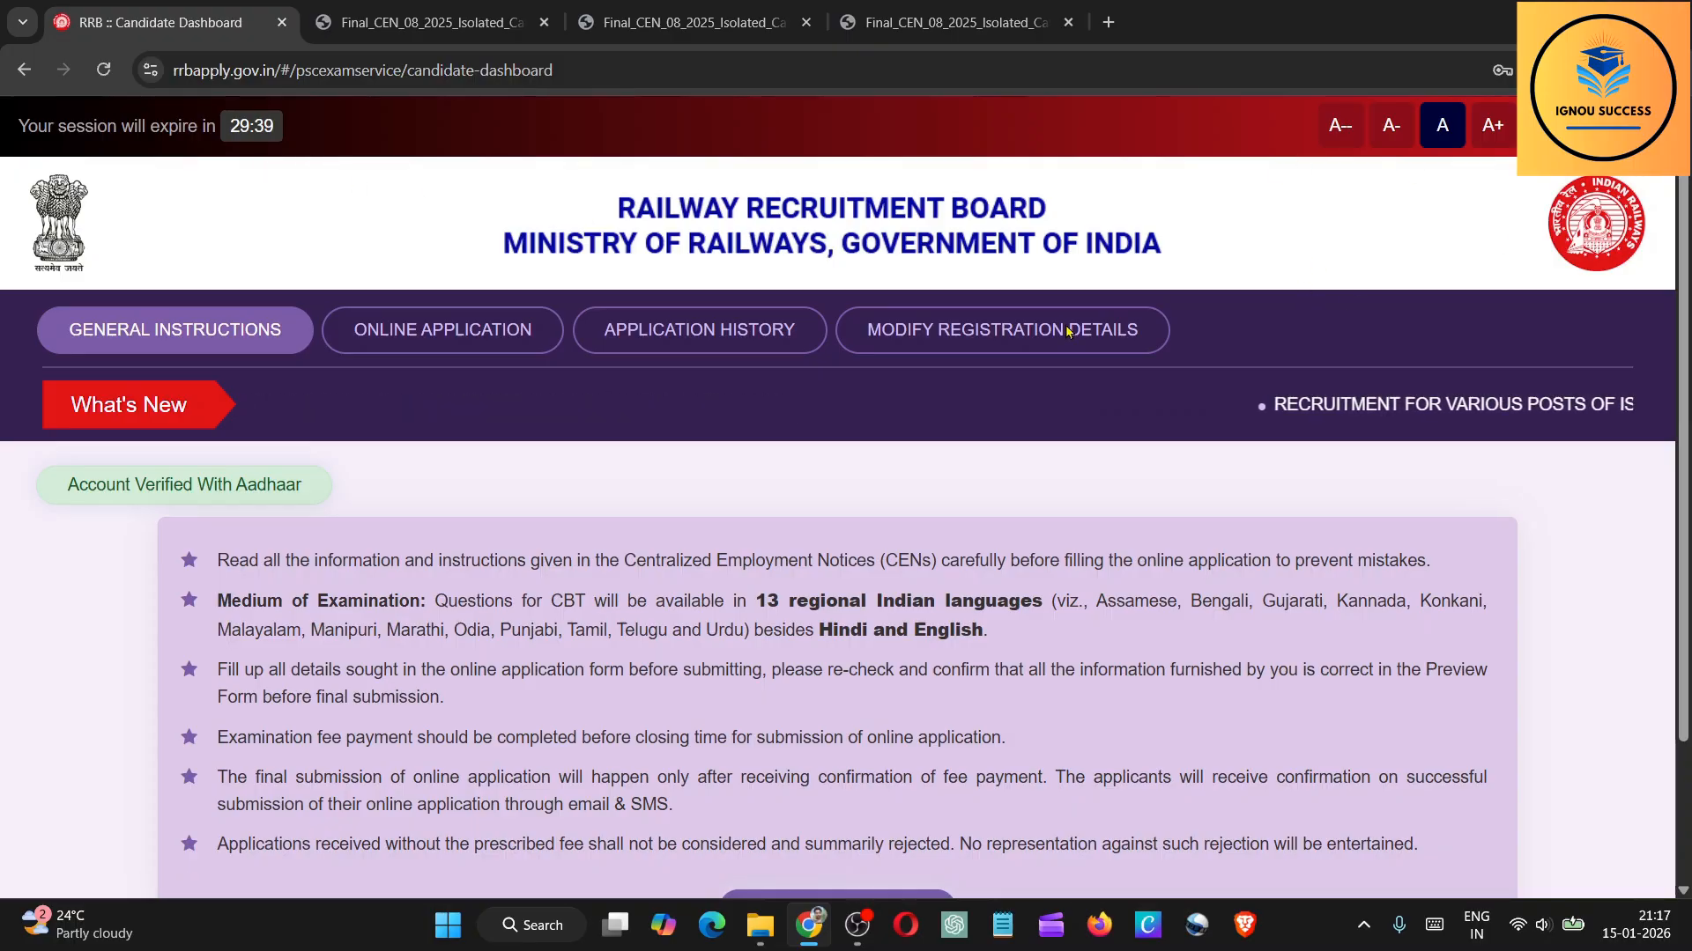
Read through the General Instructions on the candidate dashboard.
scroll(549, 443, "down", 2)
scroll(745, 480, "up", 1)
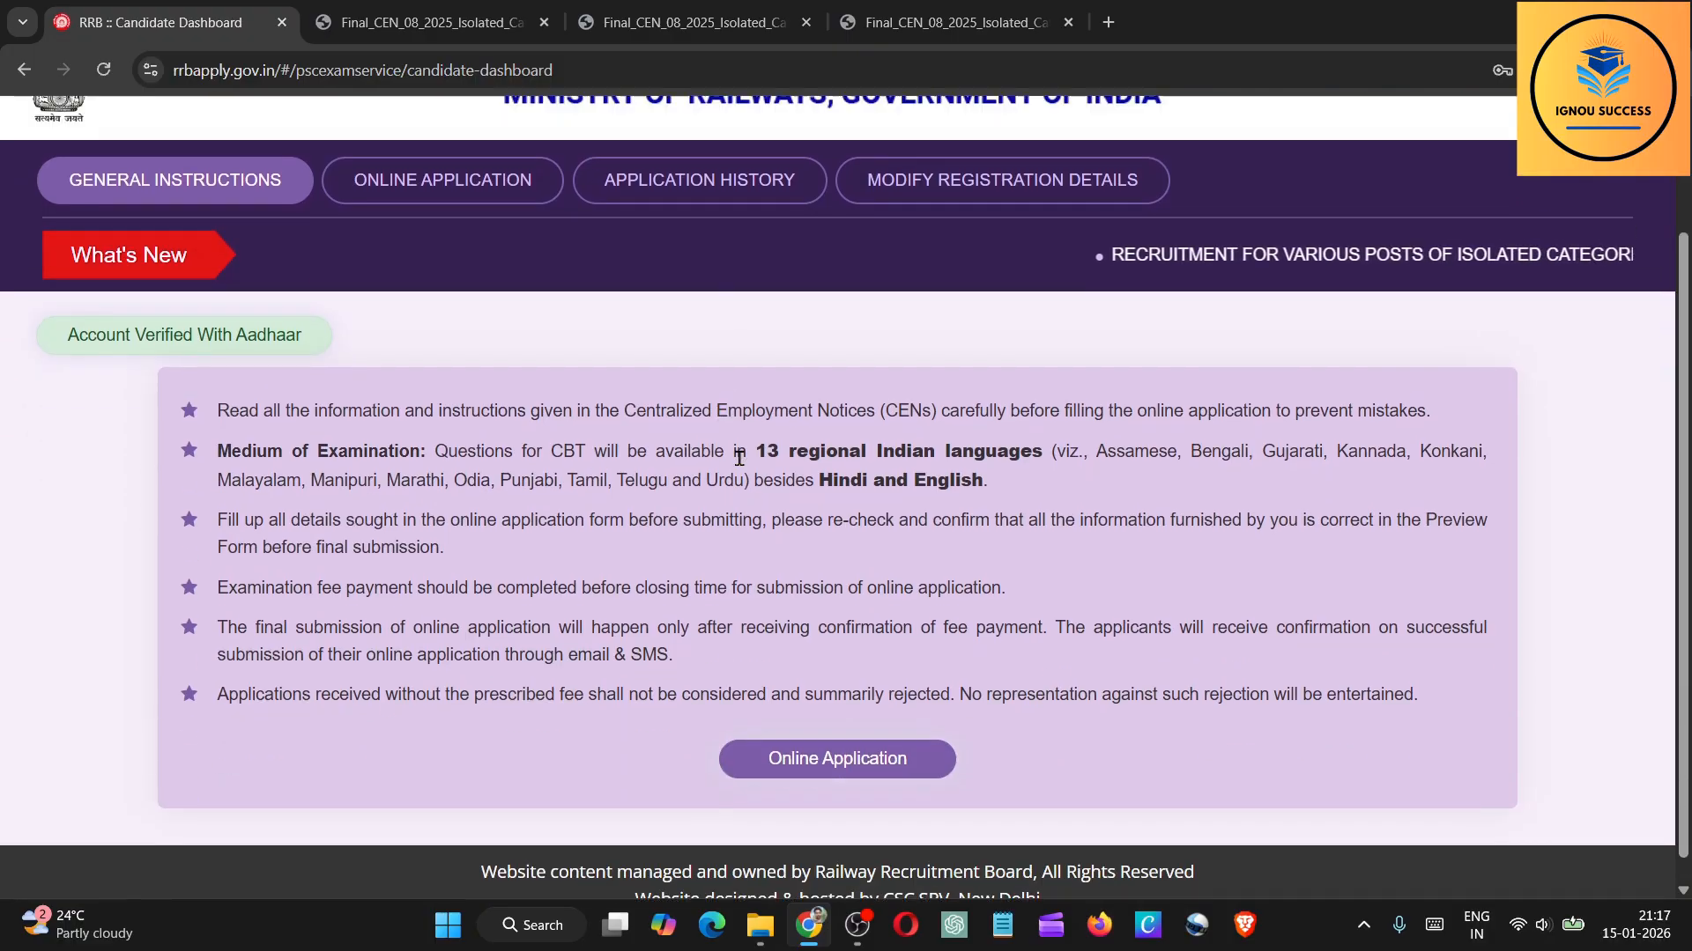
scroll(167, 476, "up", 1)
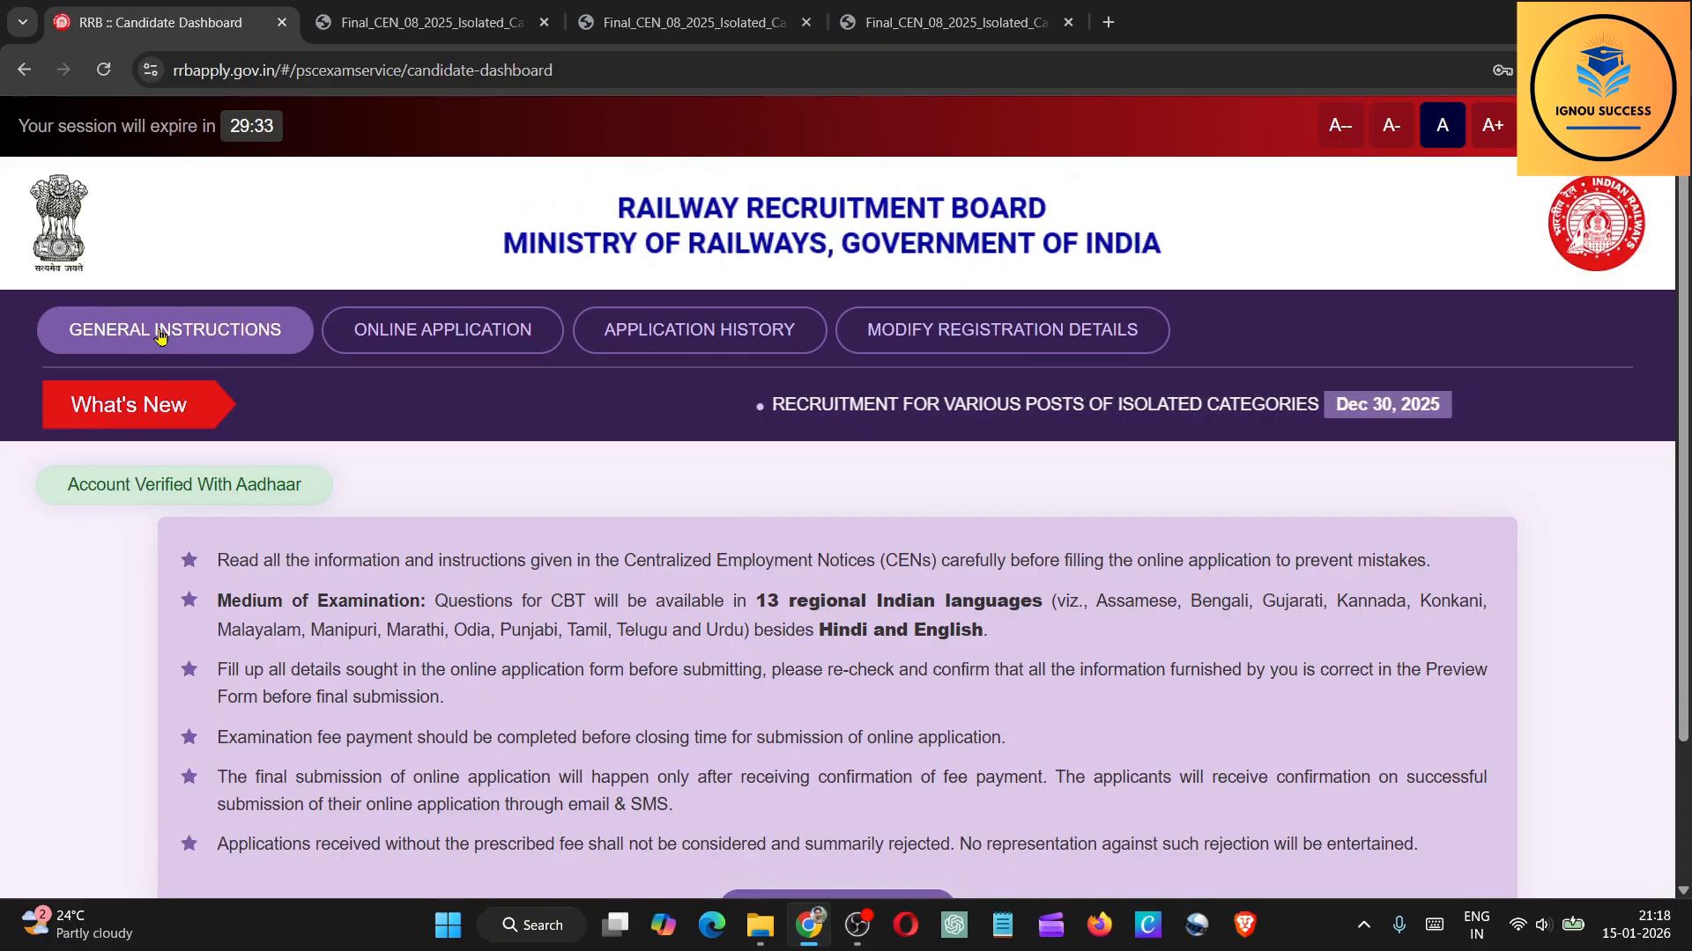
scroll(663, 666, "down", 1)
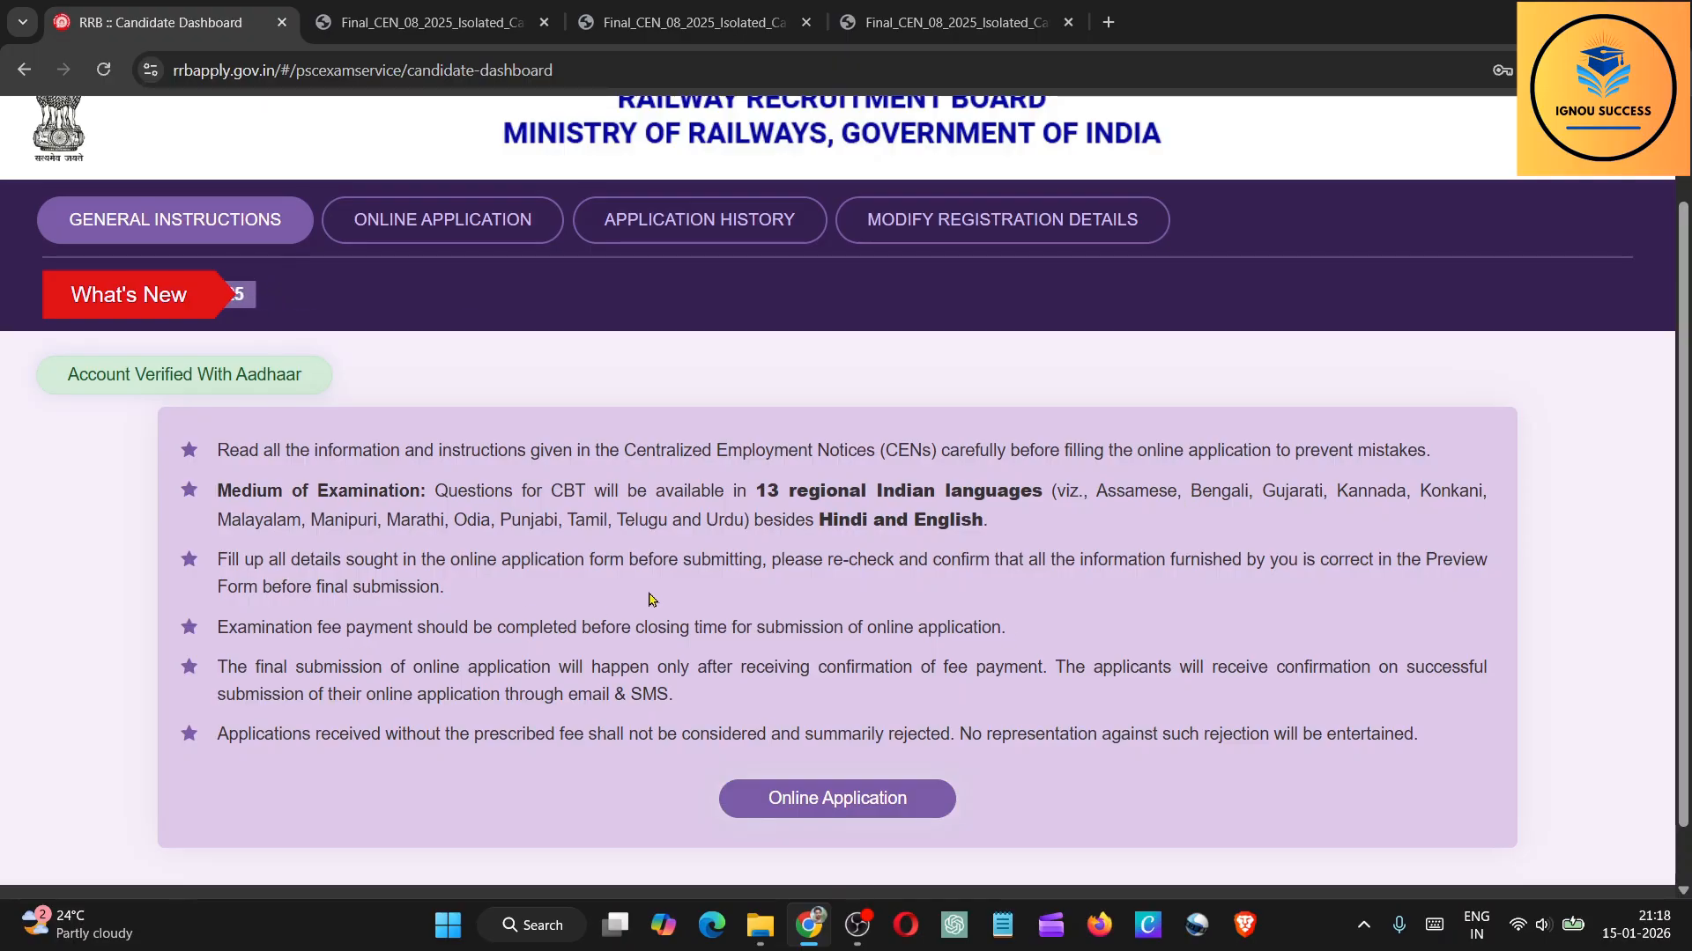
scroll(494, 532, "up", 2)
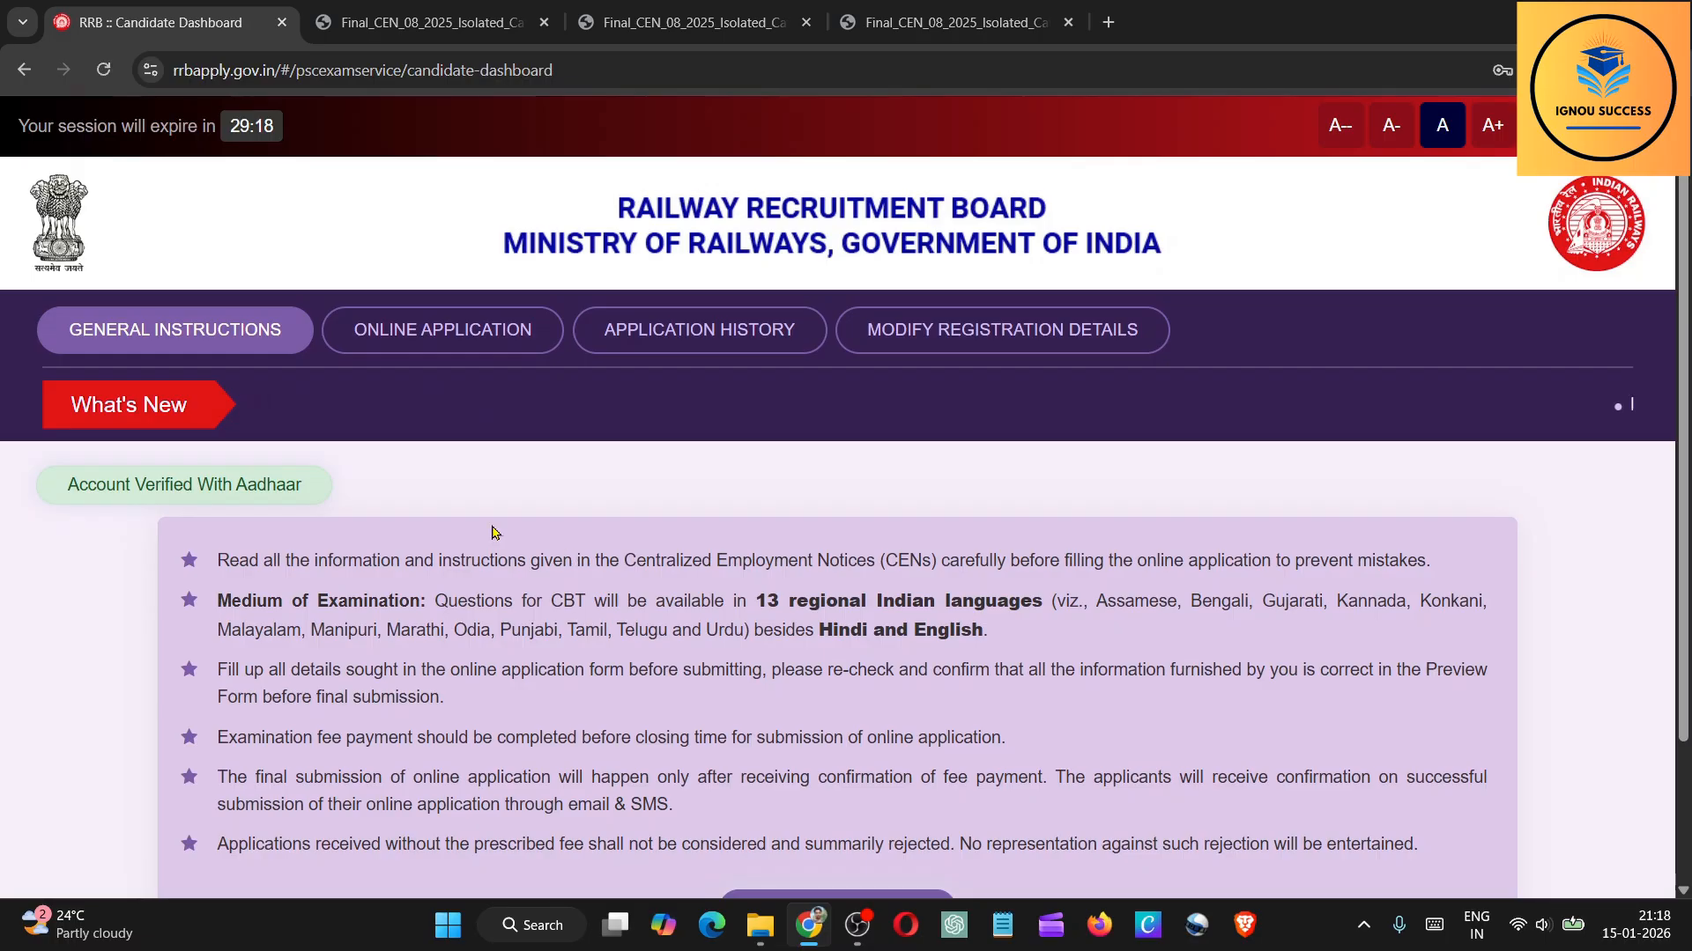
Open the Online Application section for CEN 08/2025 and view the available RRBs without choosing one.
left_click(438, 341)
scroll(1193, 627, "down", 2)
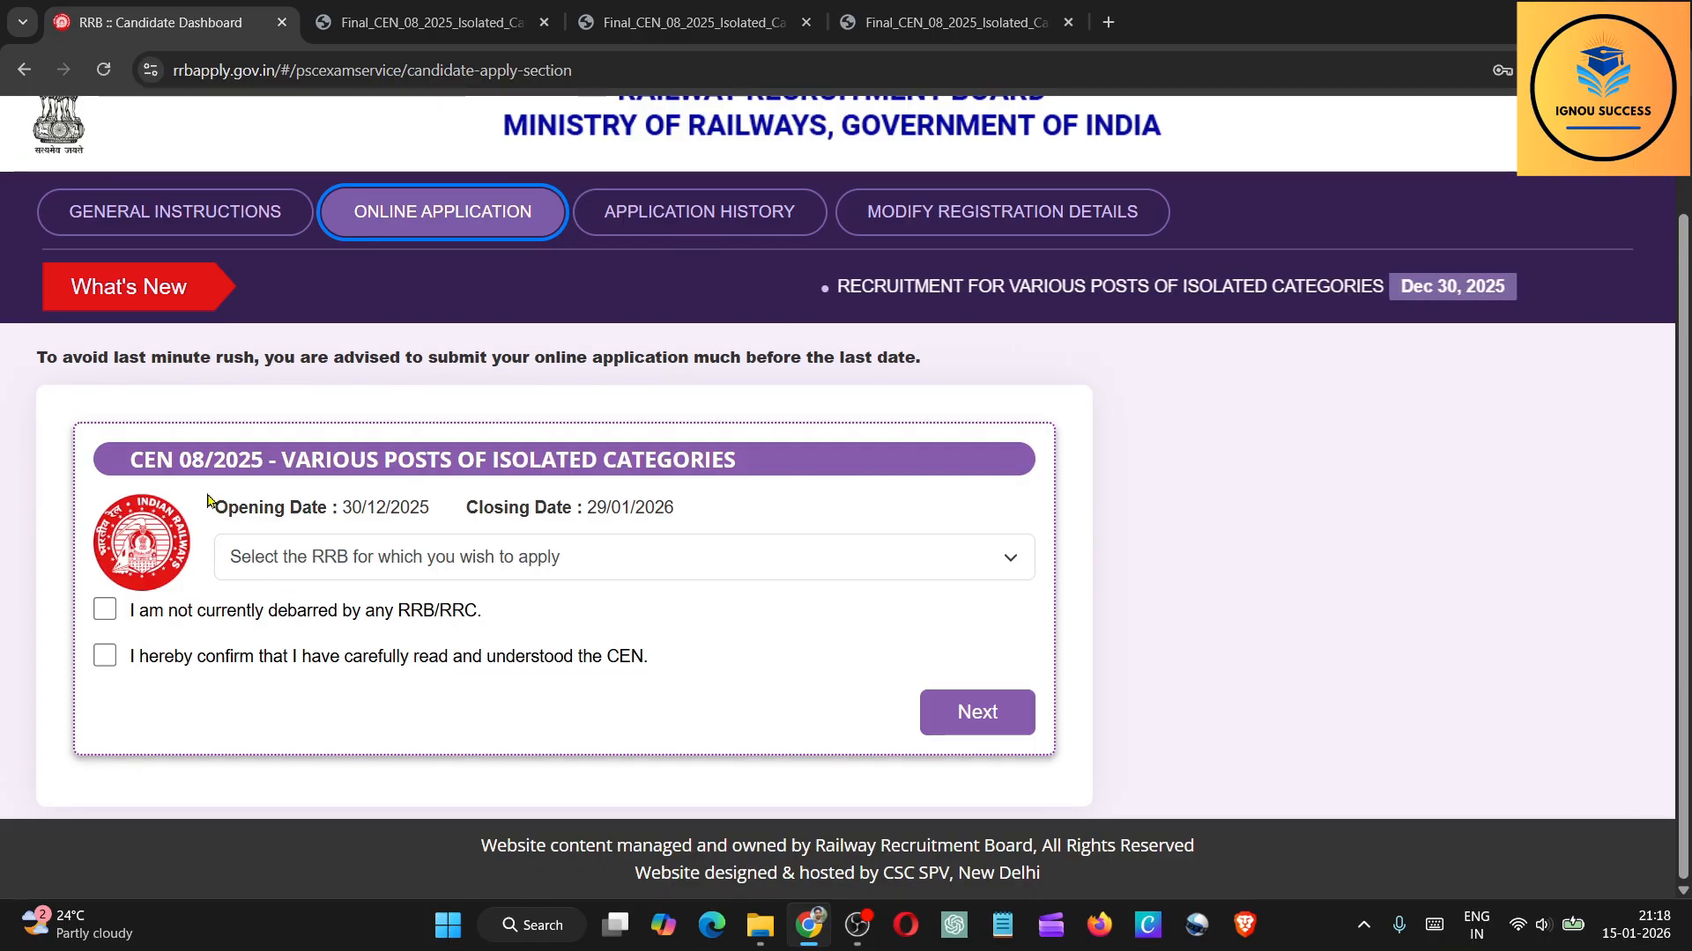
left_click(476, 560)
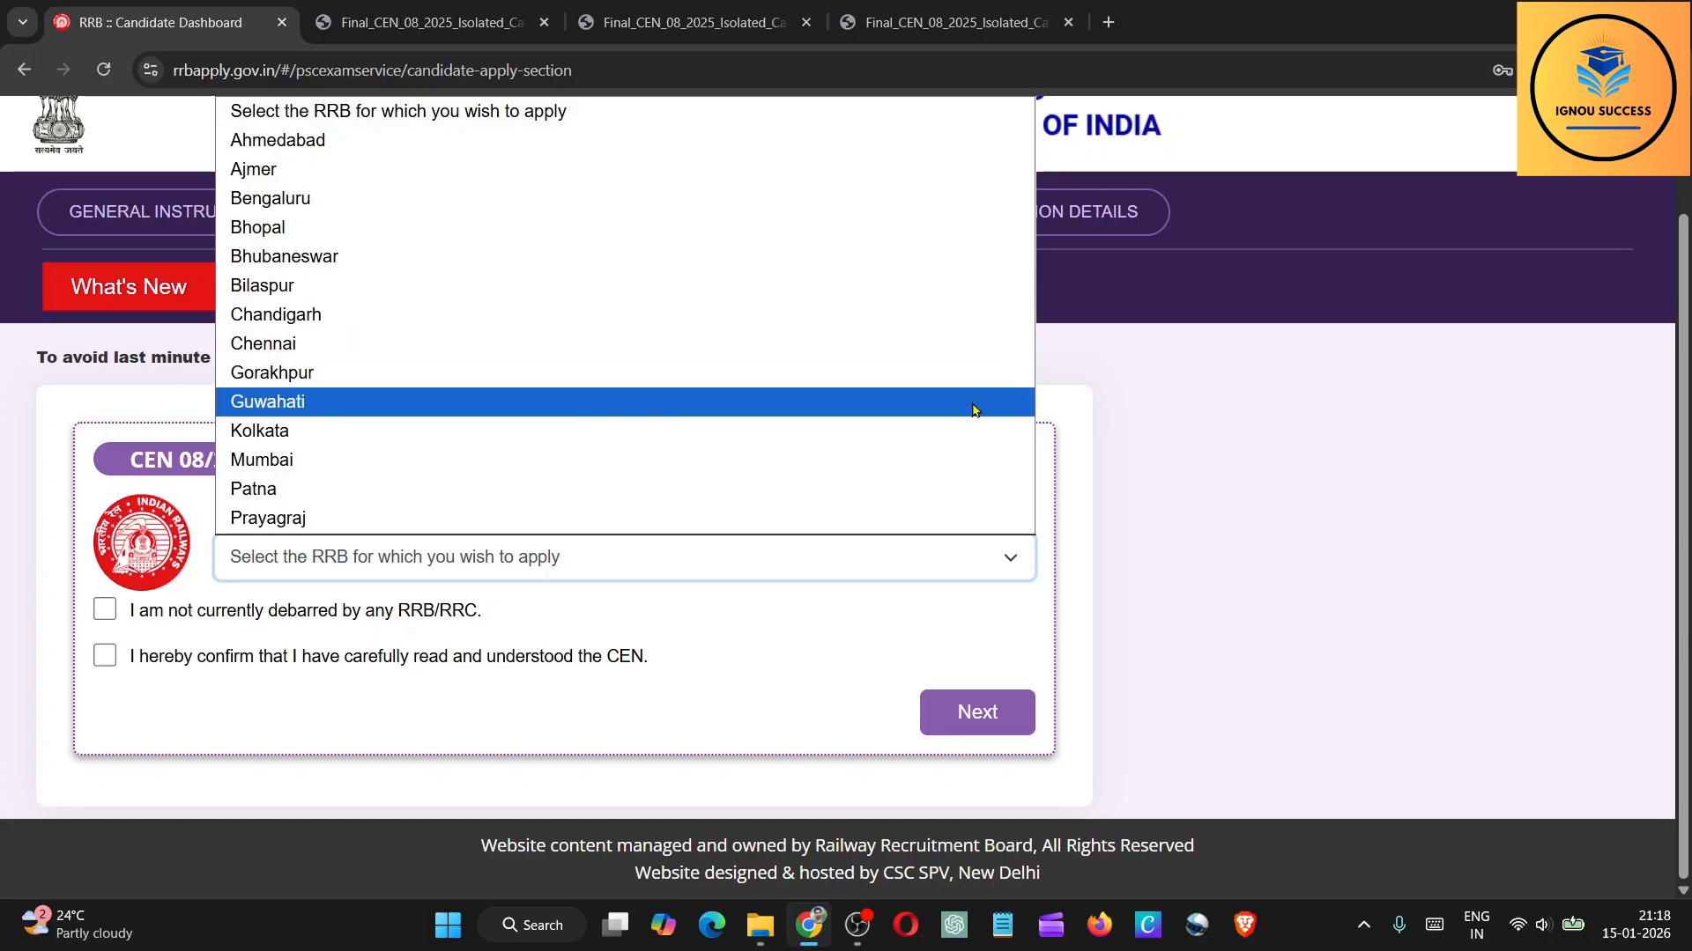
left_click(1249, 467)
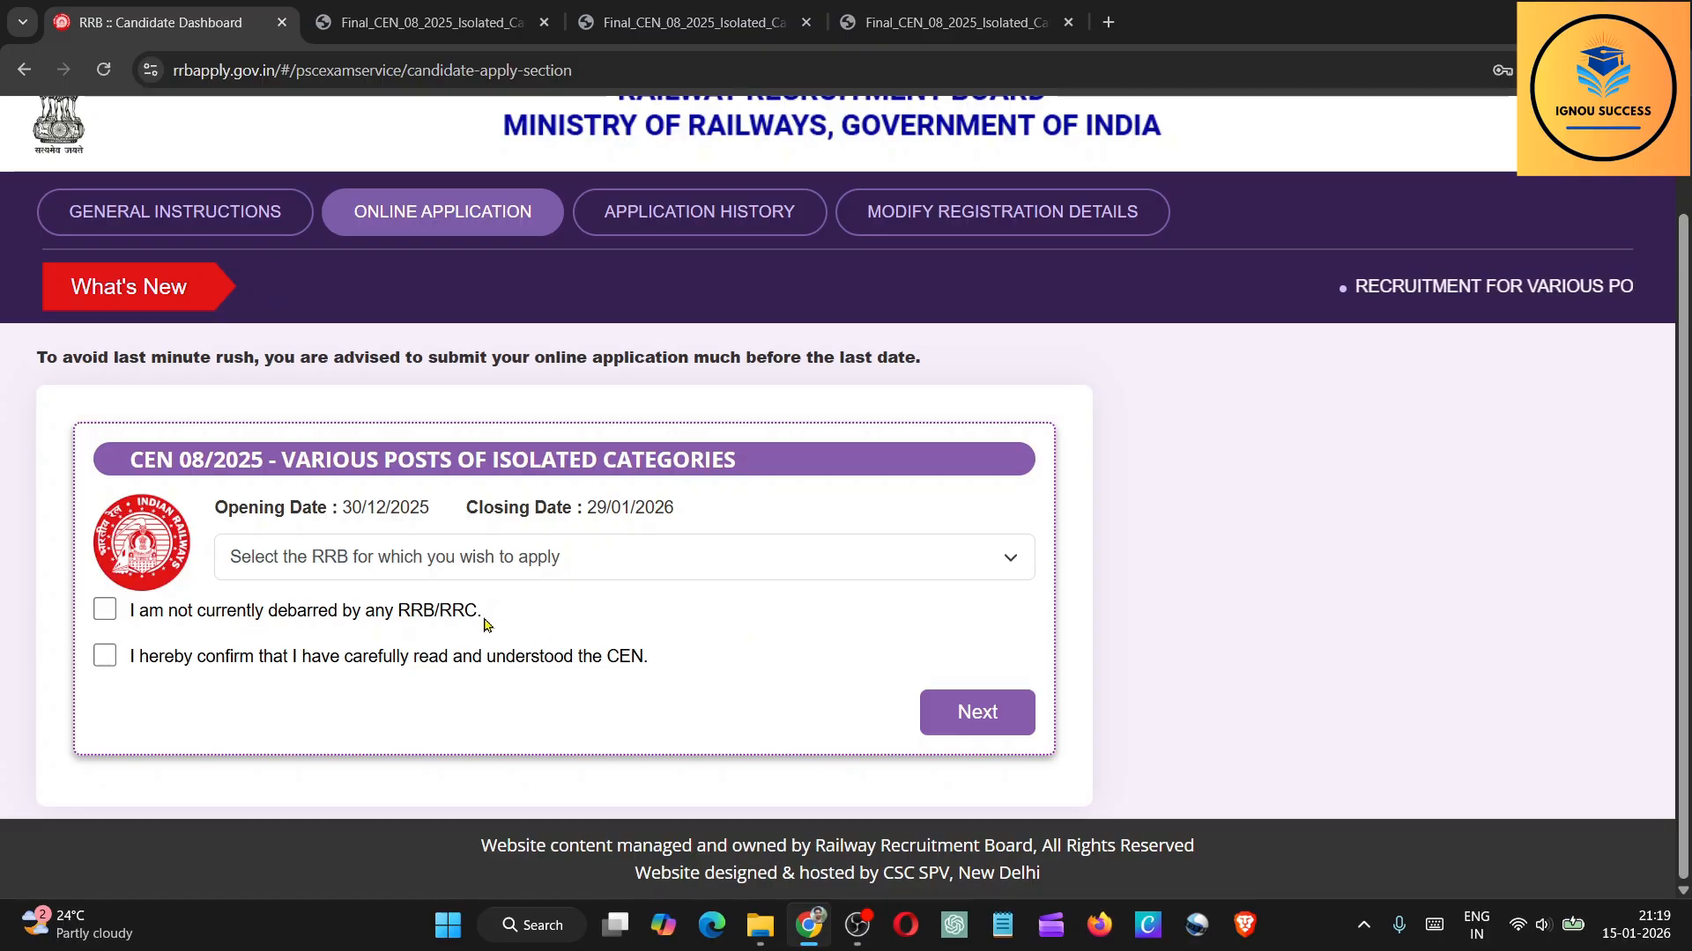
View the application history and the Modify Registration Details page, dismissing its Attention notice.
left_click(696, 212)
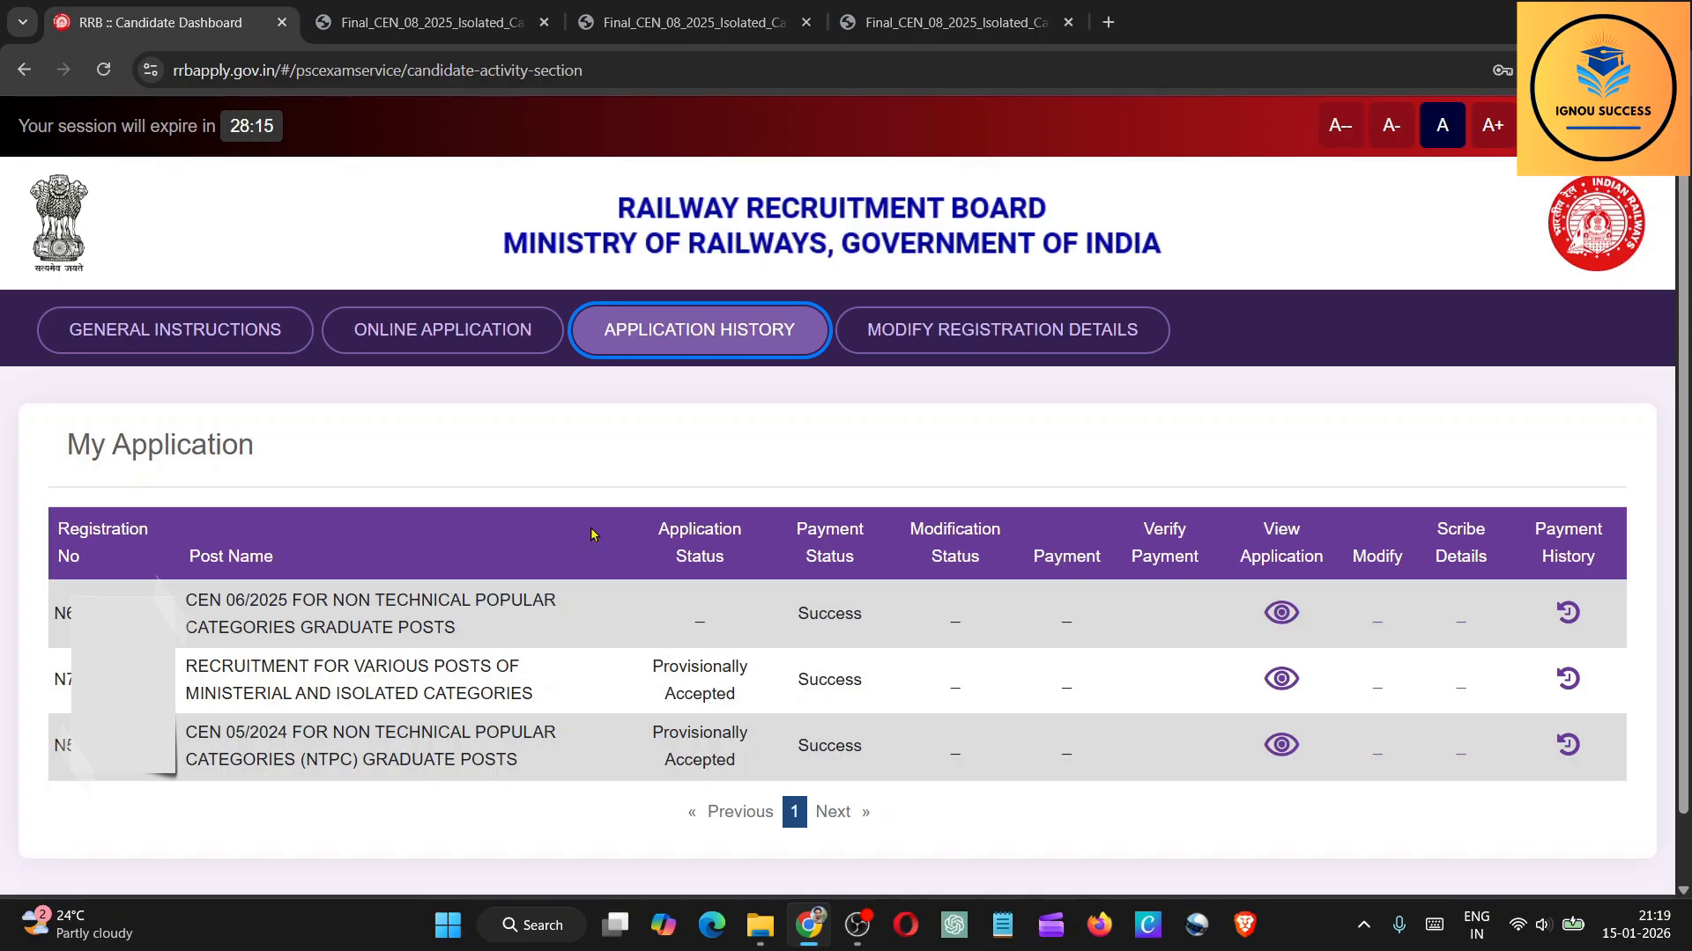
left_click(970, 341)
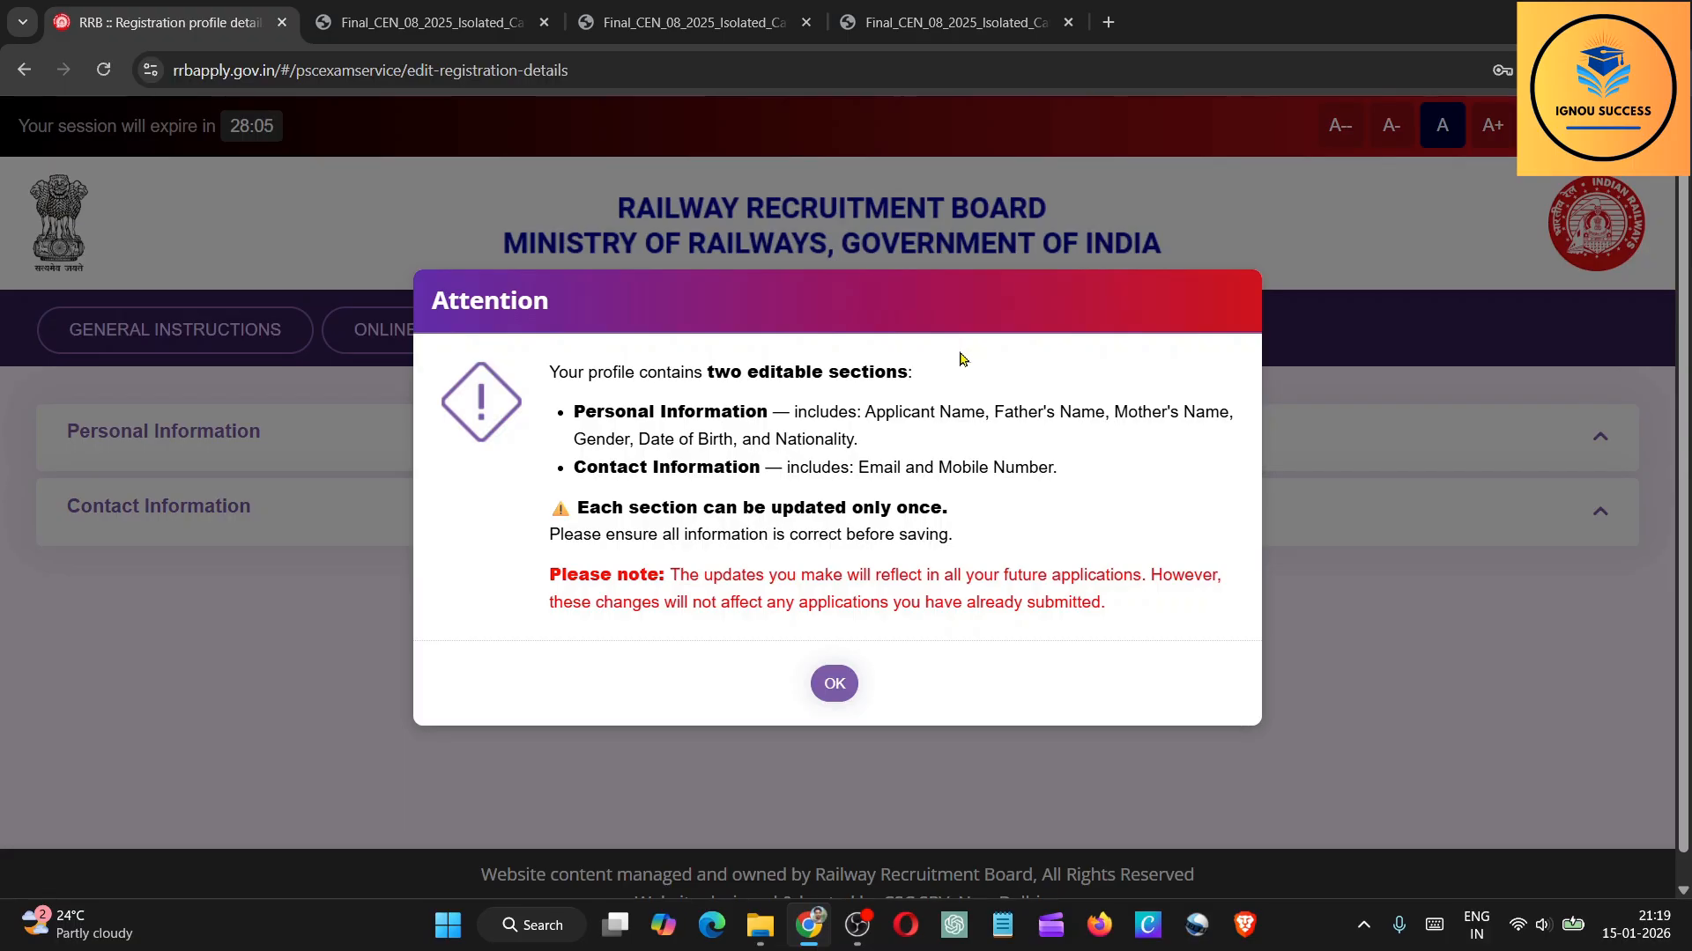
left_click(835, 696)
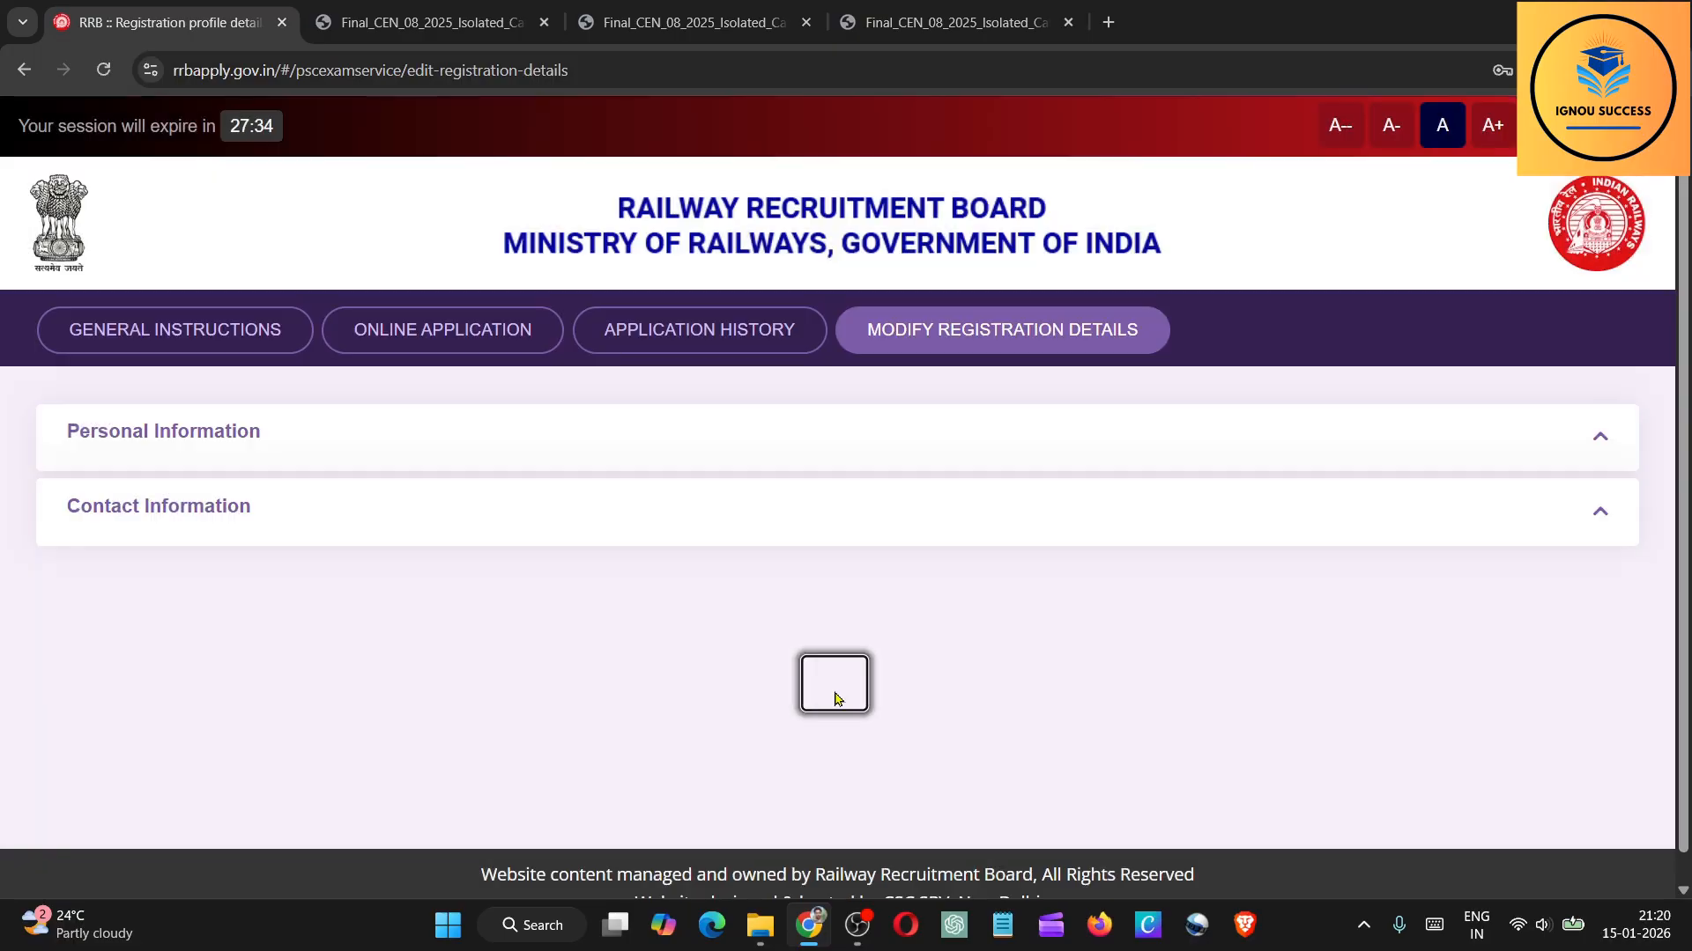
Choose Kolkata as the RRB in the CEN 08/2025 online application and declare not being currently debarred by any RRB/RRC.
left_click(435, 330)
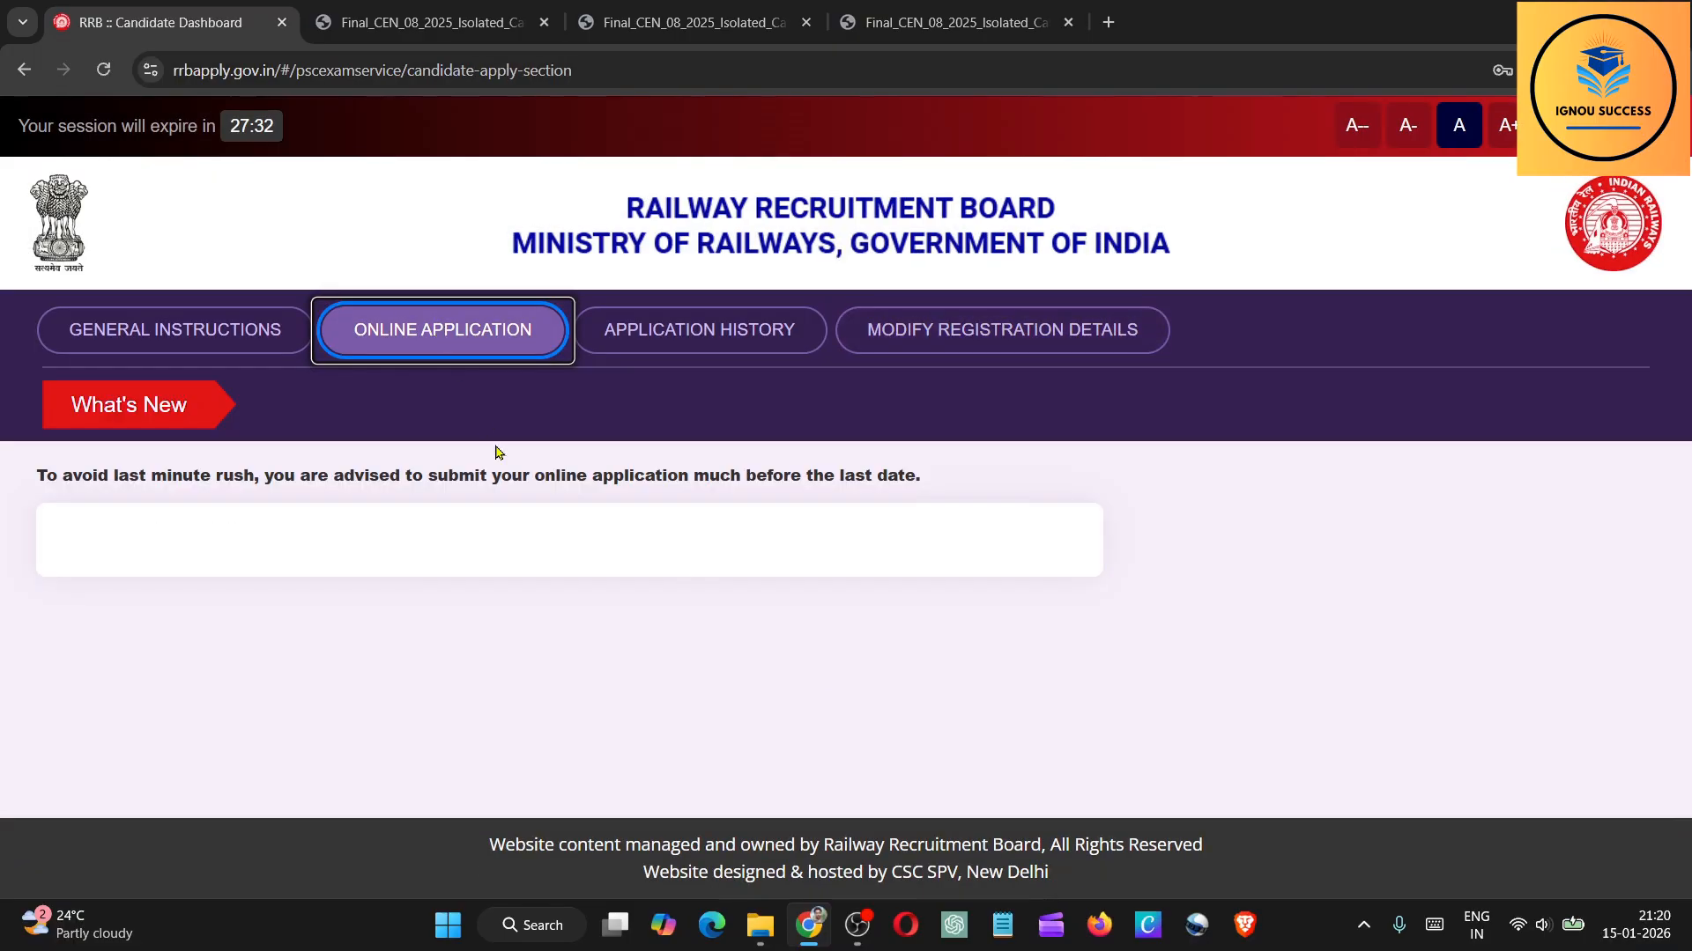
scroll(1212, 550, "down", 1)
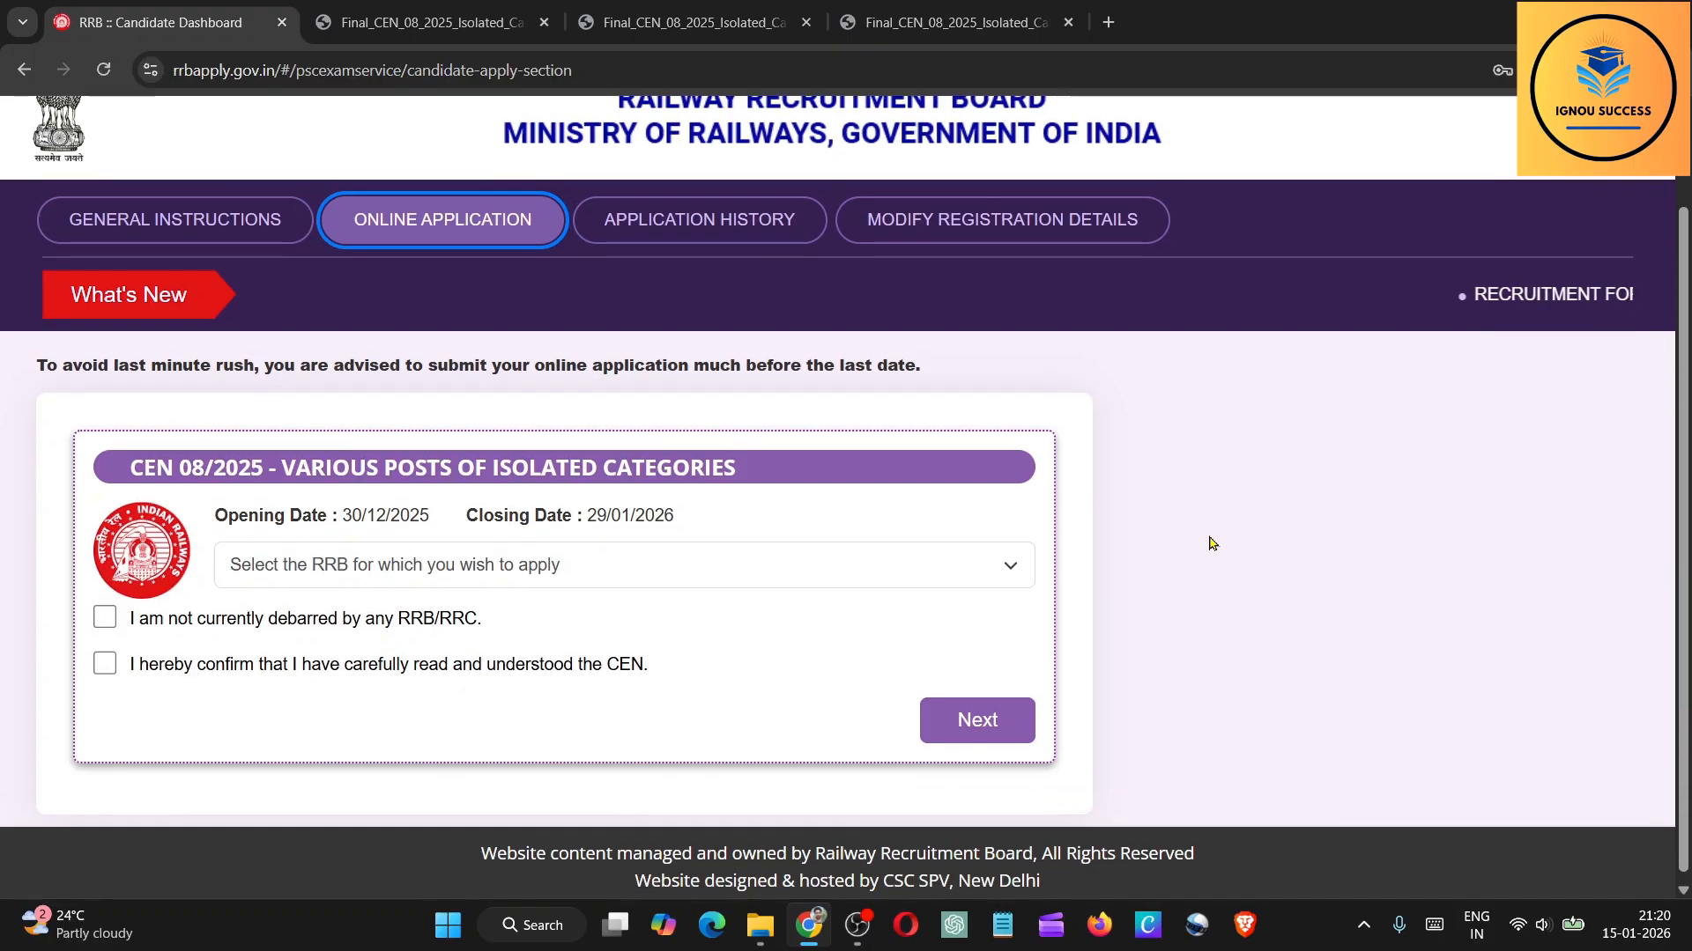
left_click(410, 577)
left_click(317, 439)
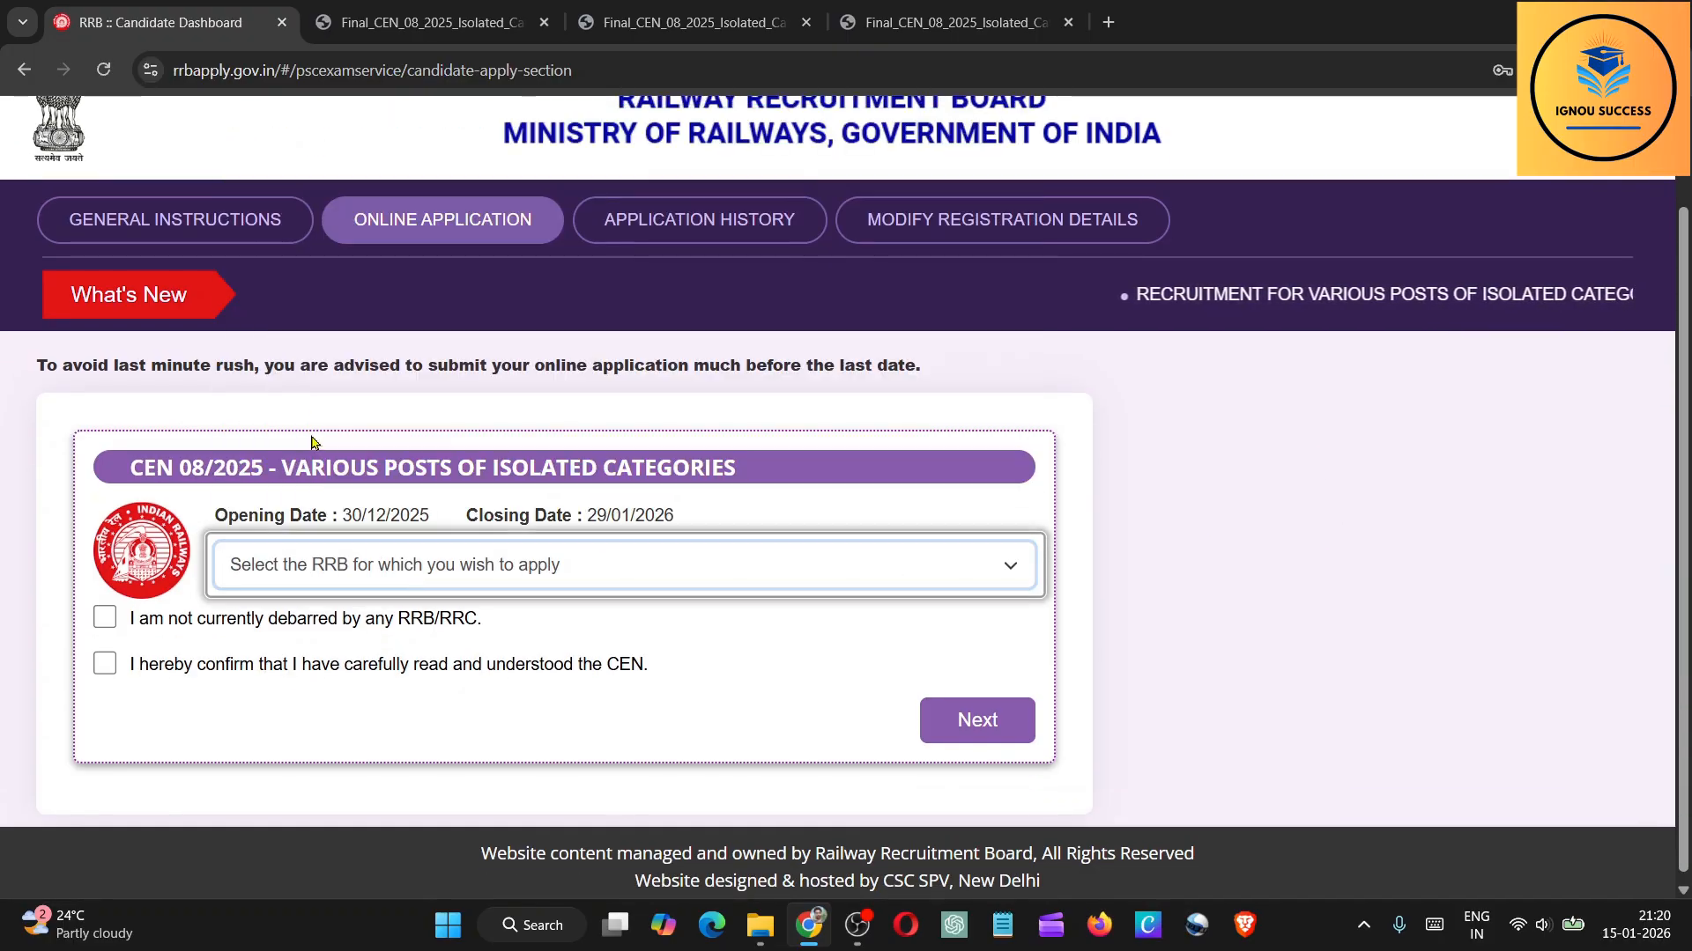
scroll(348, 583, "down", 1)
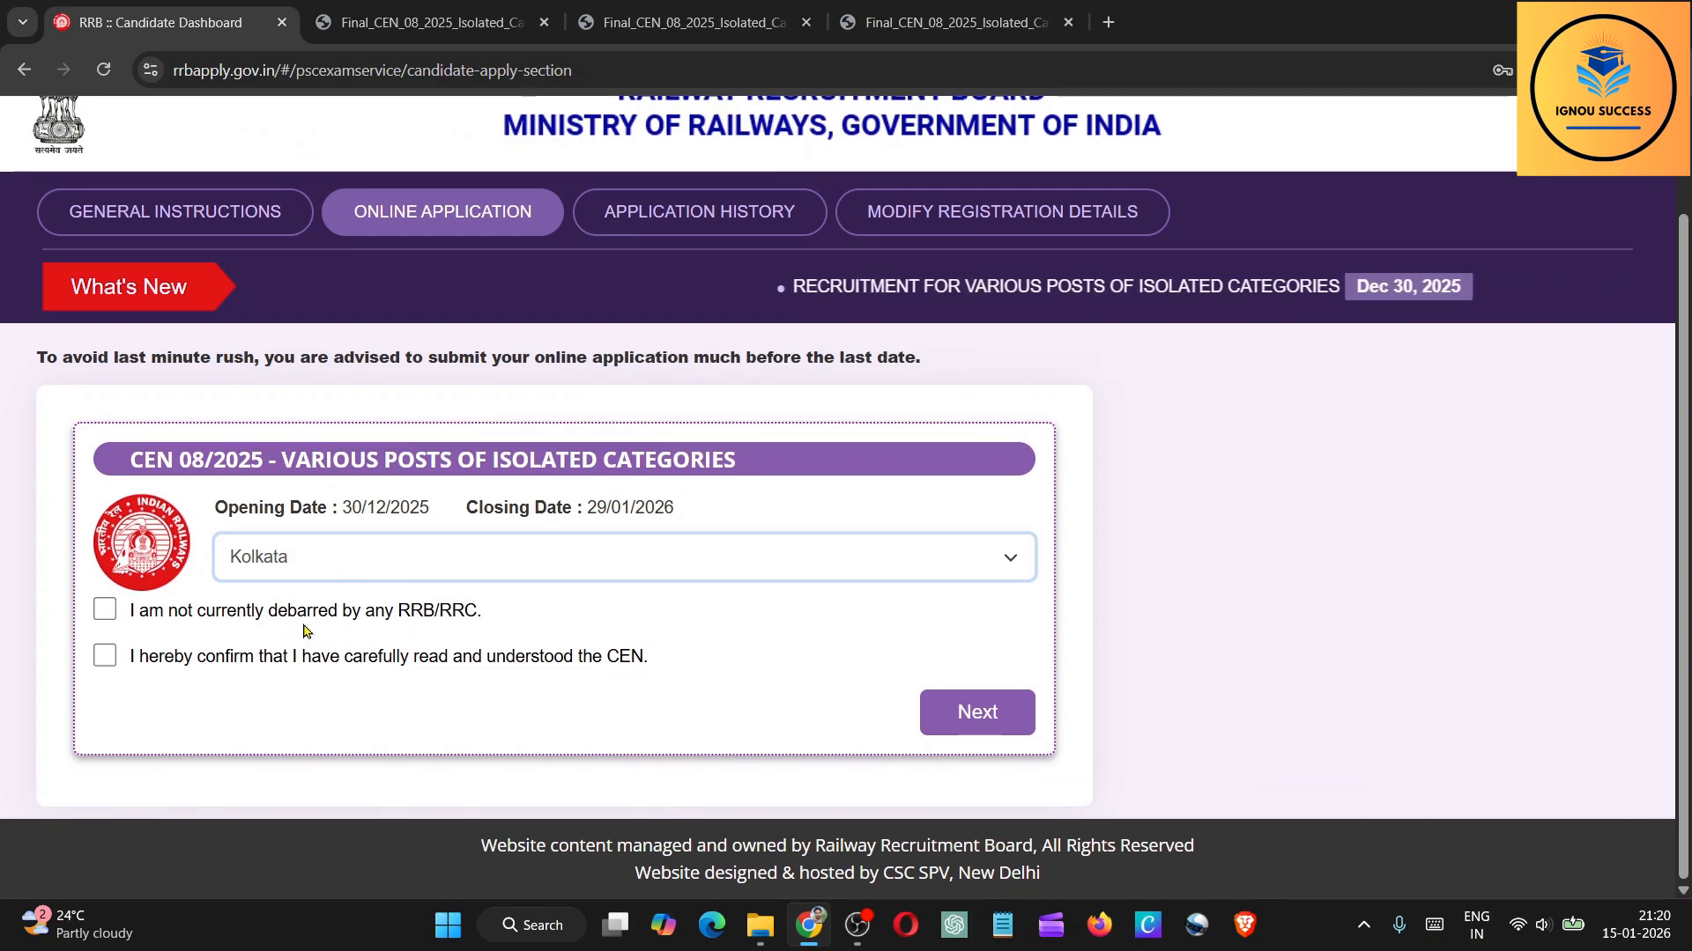
left_click(104, 609)
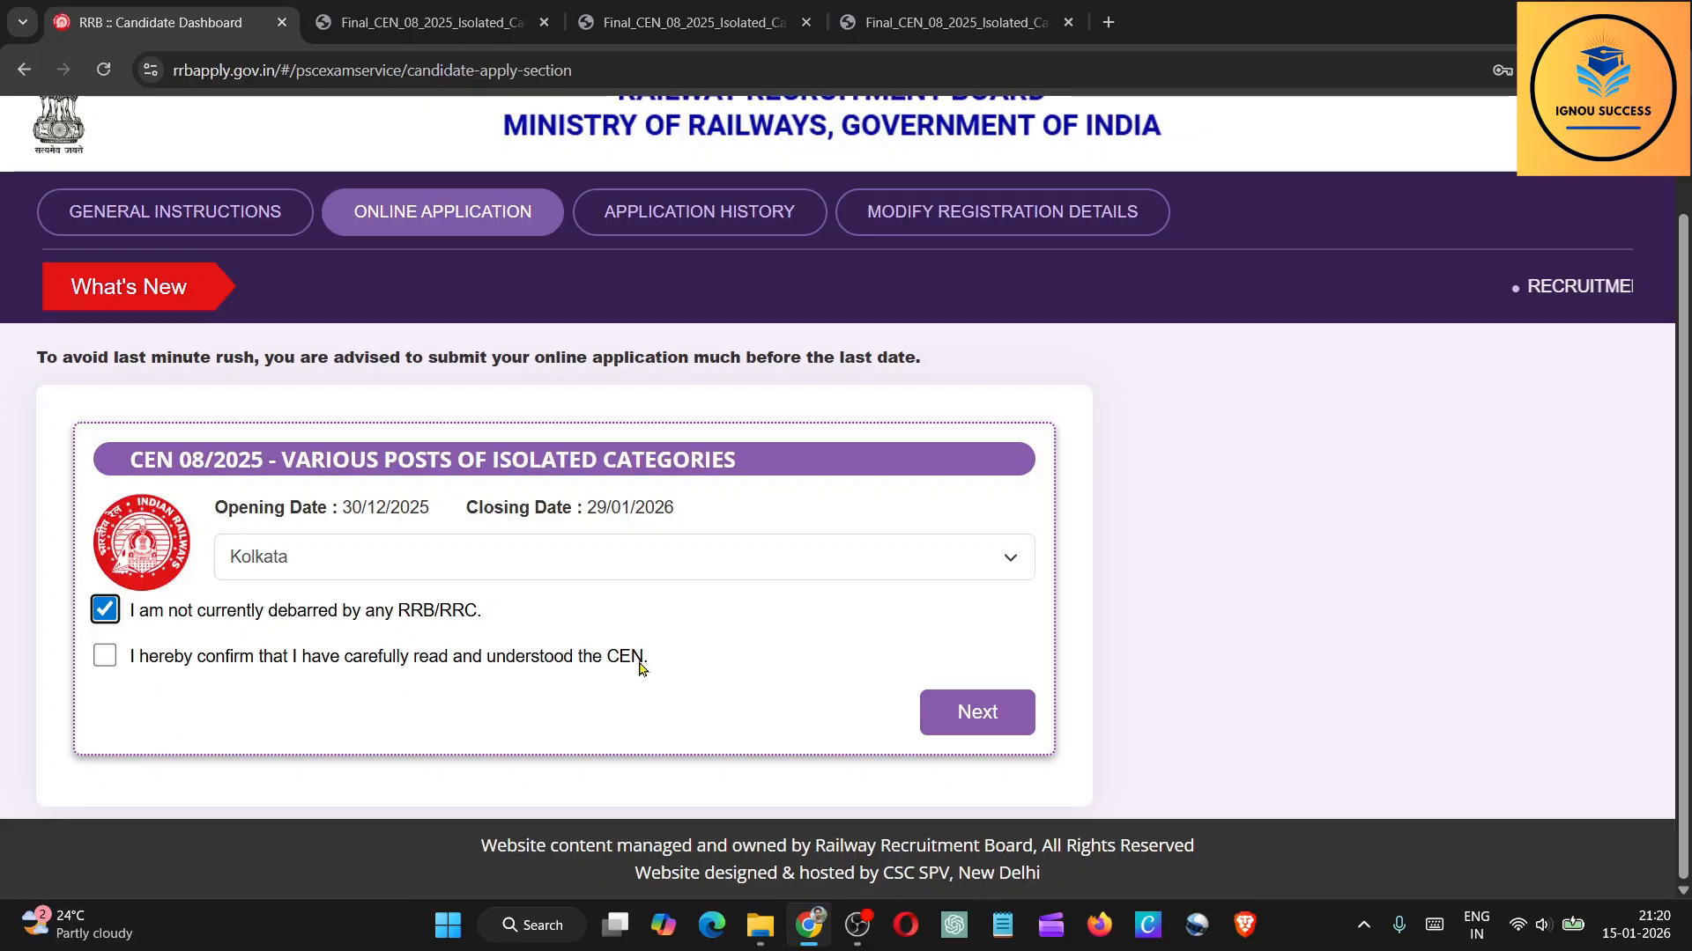
Look over the table of contents and cover page of the CEN 08/2025 notice and return to the application form.
left_click(492, 25)
scroll(898, 488, "up", 10)
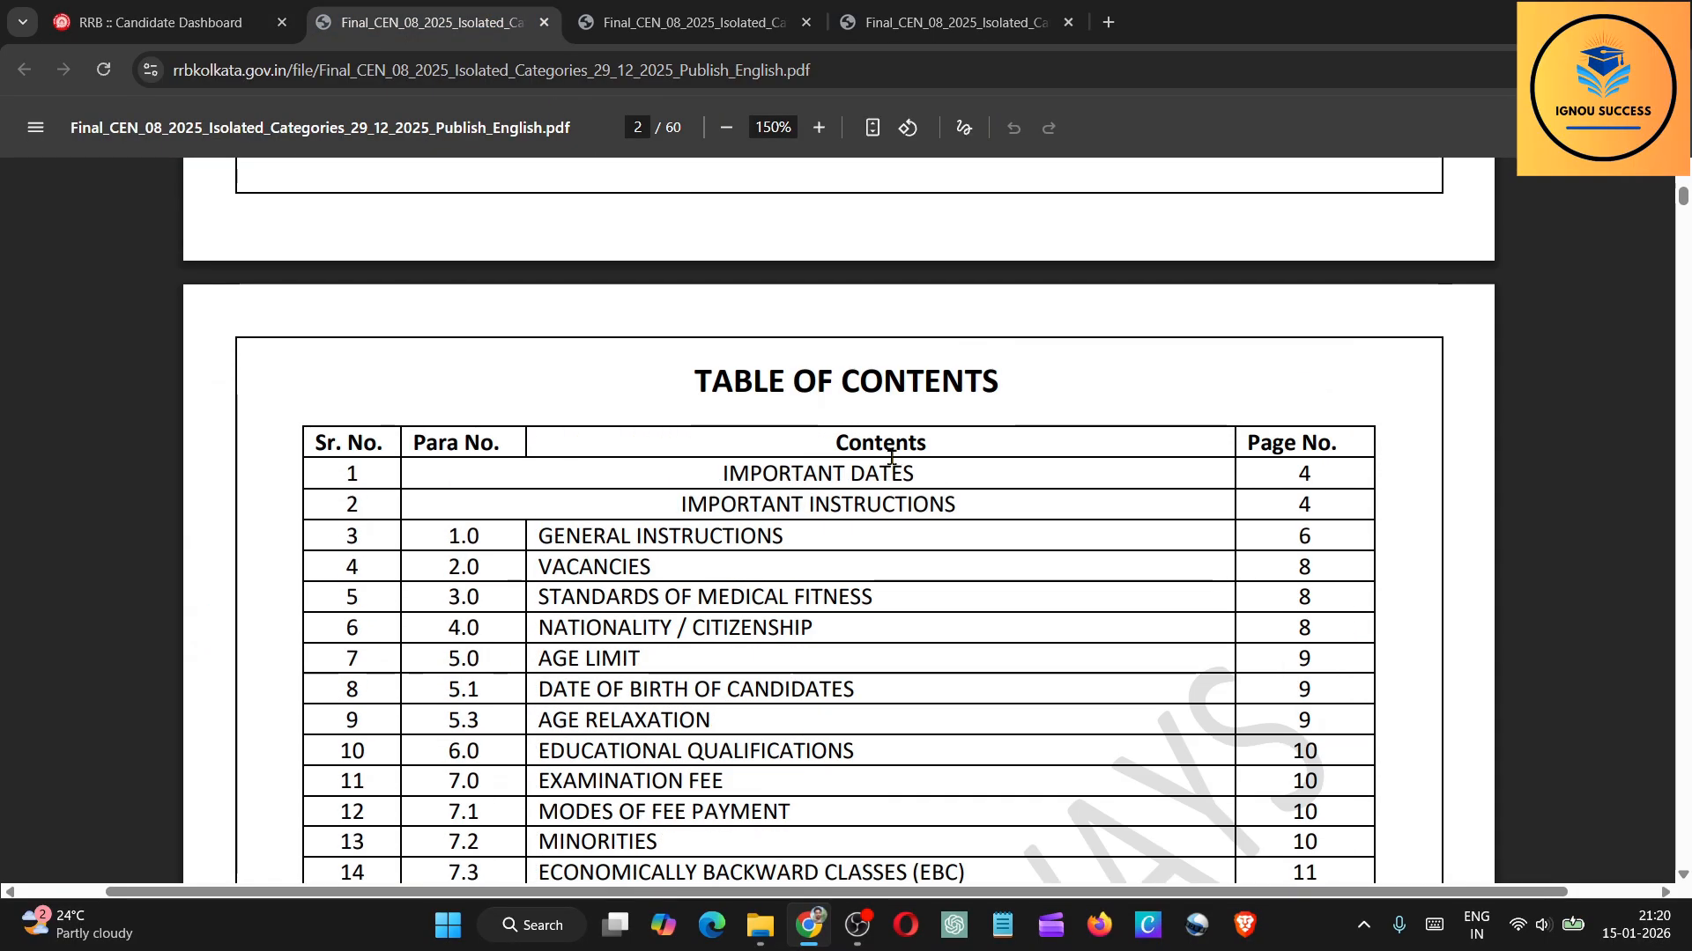
scroll(898, 487, "up", 5)
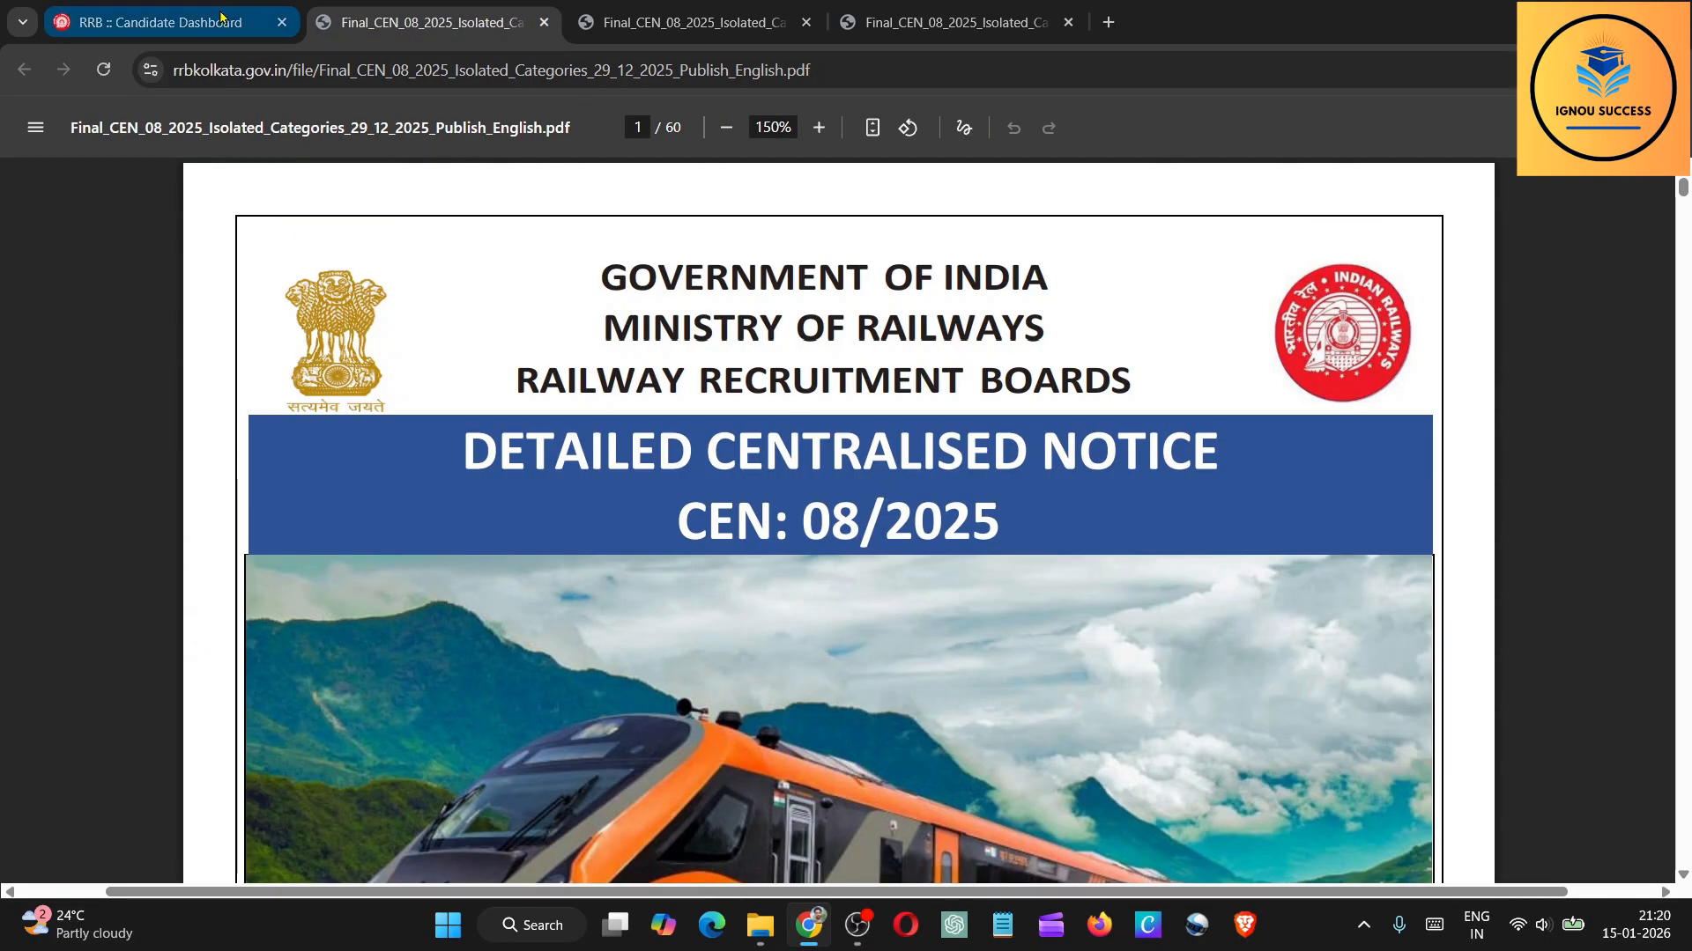
left_click(219, 24)
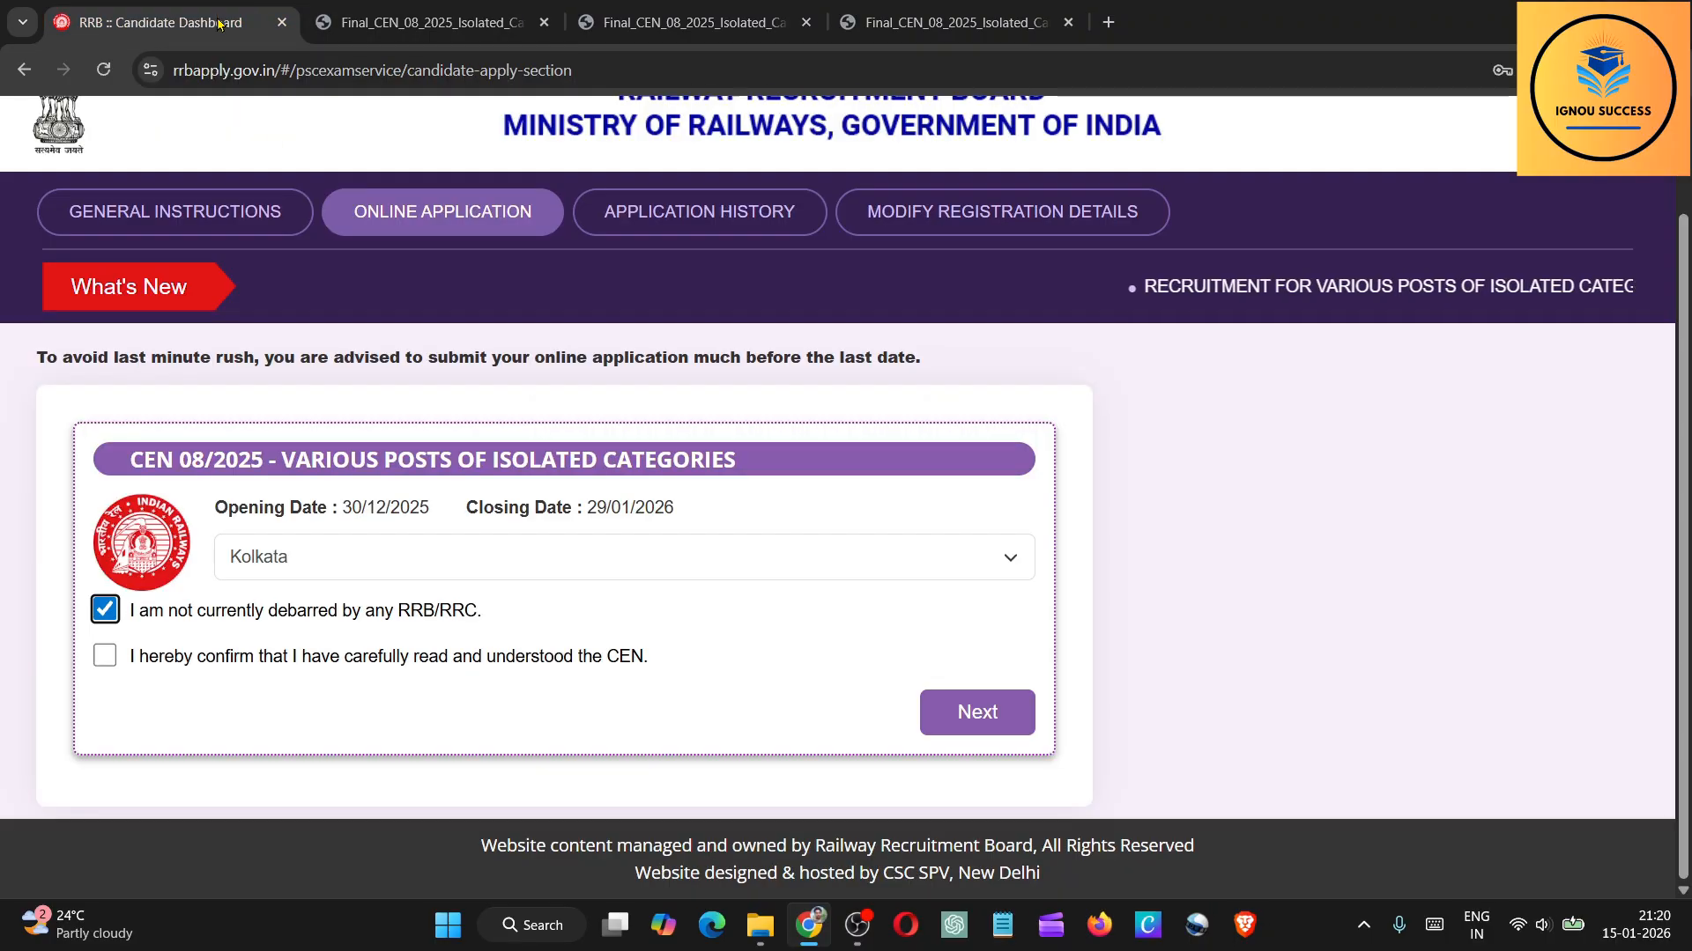
Confirm having read and understood the CEN, proceed to the Personal Details page, and dismiss its Information notice.
left_click(108, 658)
left_click(996, 718)
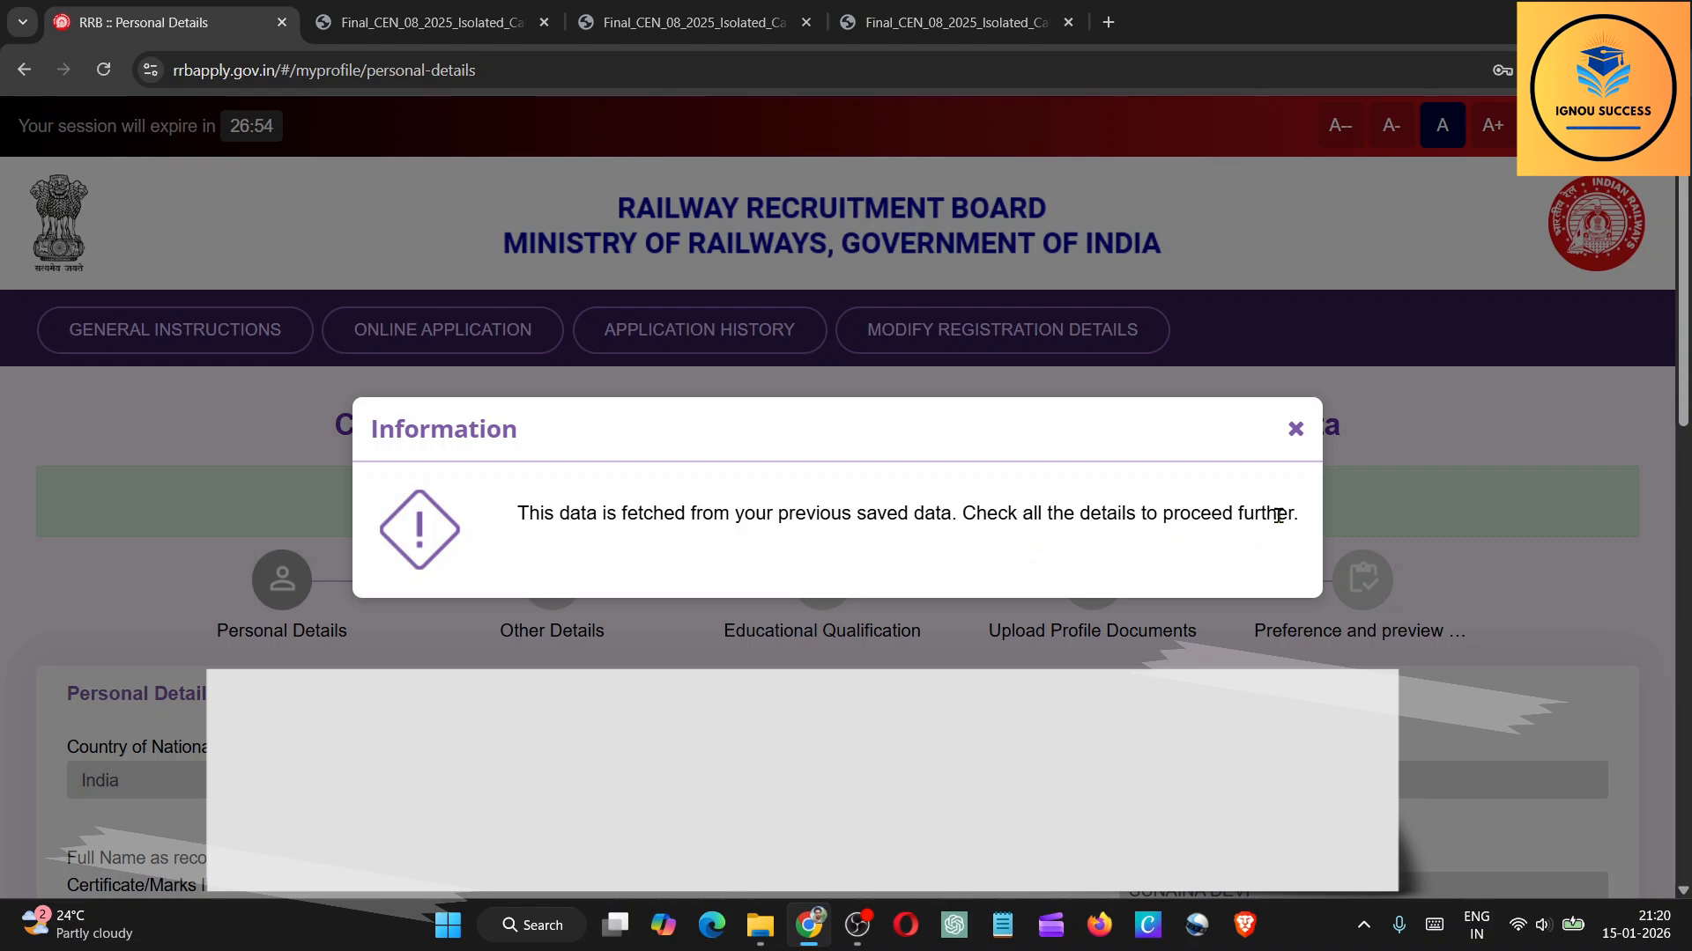
left_click(1295, 430)
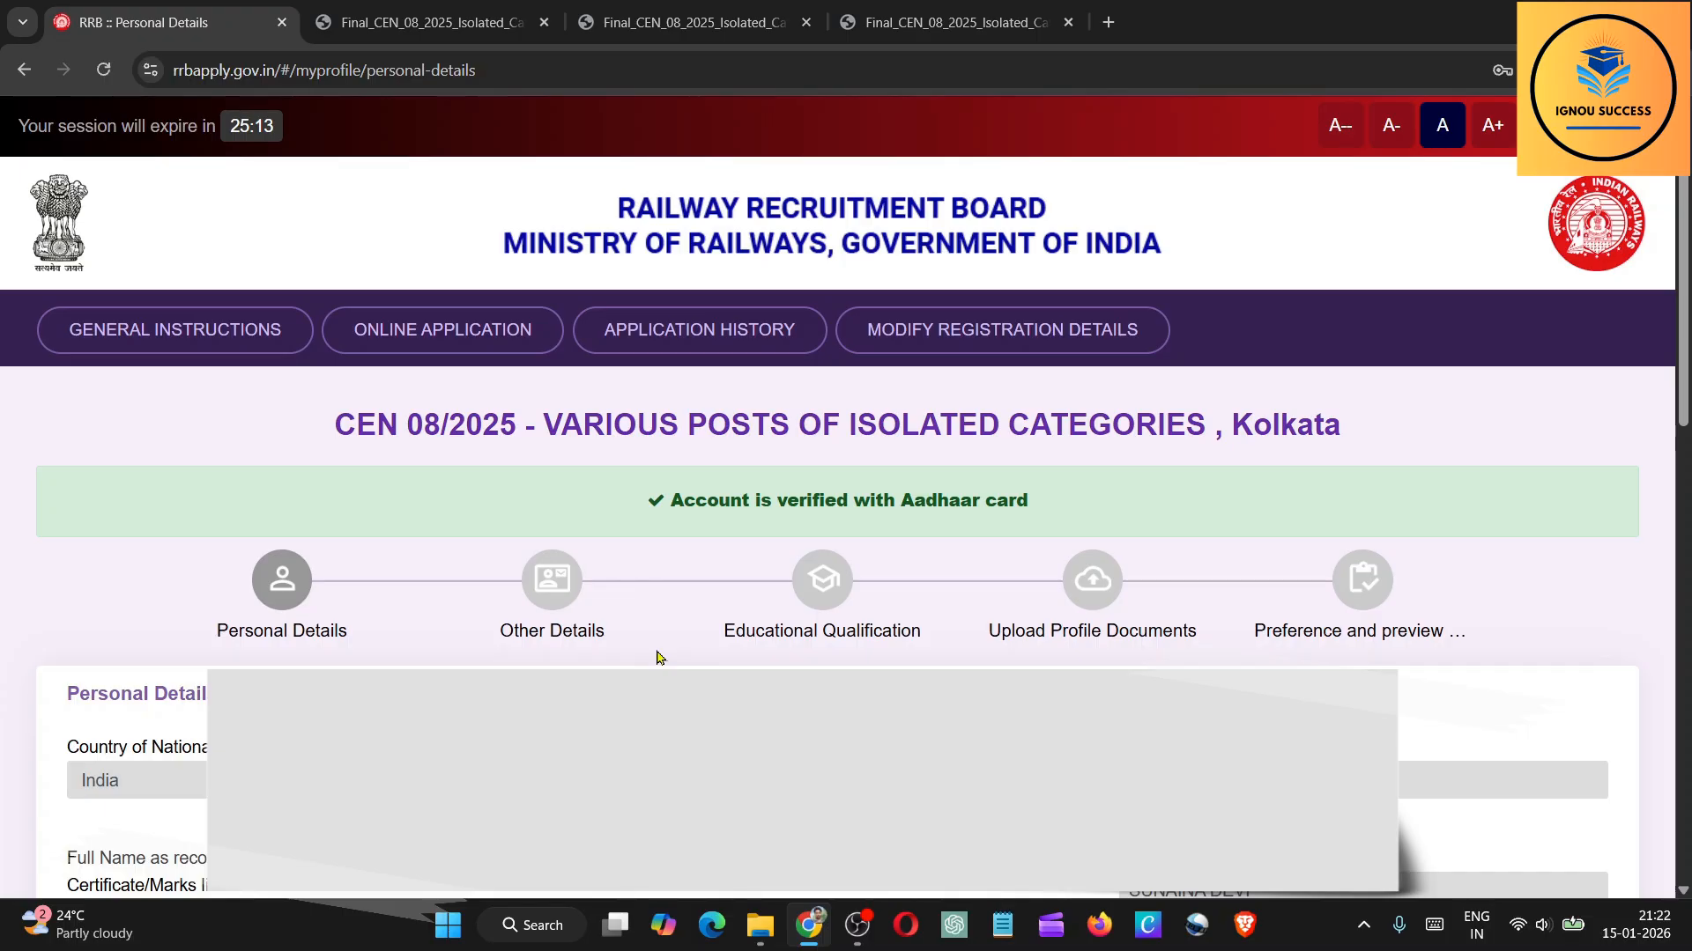
Set the marital status to Unmarried and the religion to Hindu in the personal details.
scroll(837, 507, "down", 3)
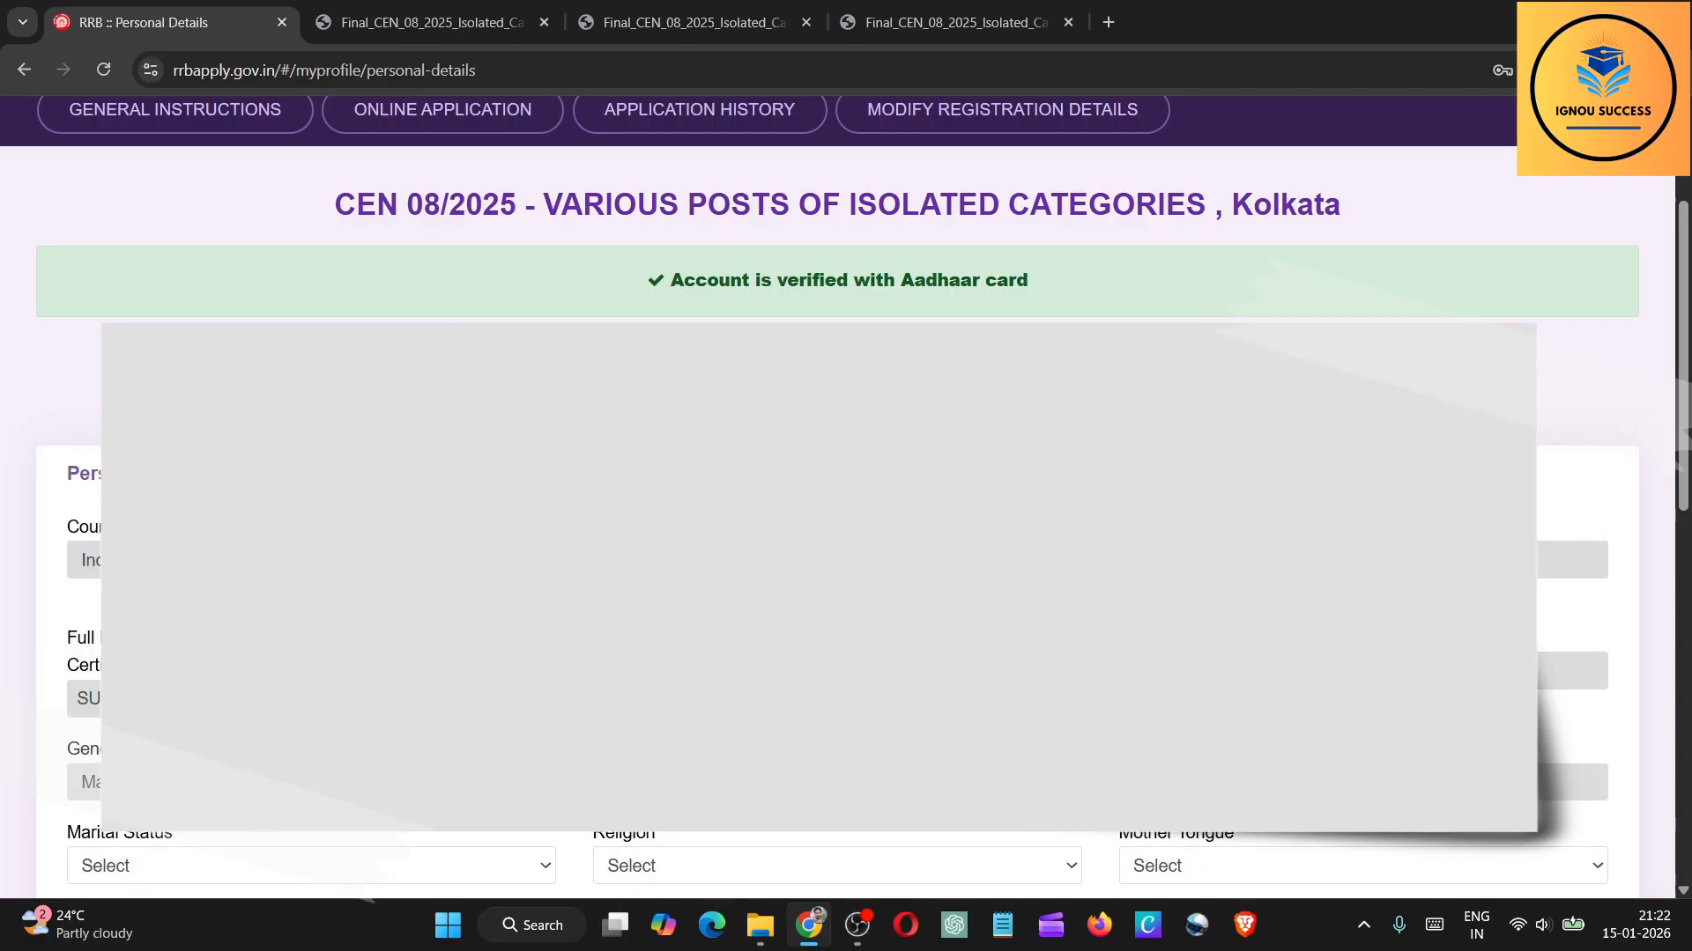
scroll(846, 494, "down", 1)
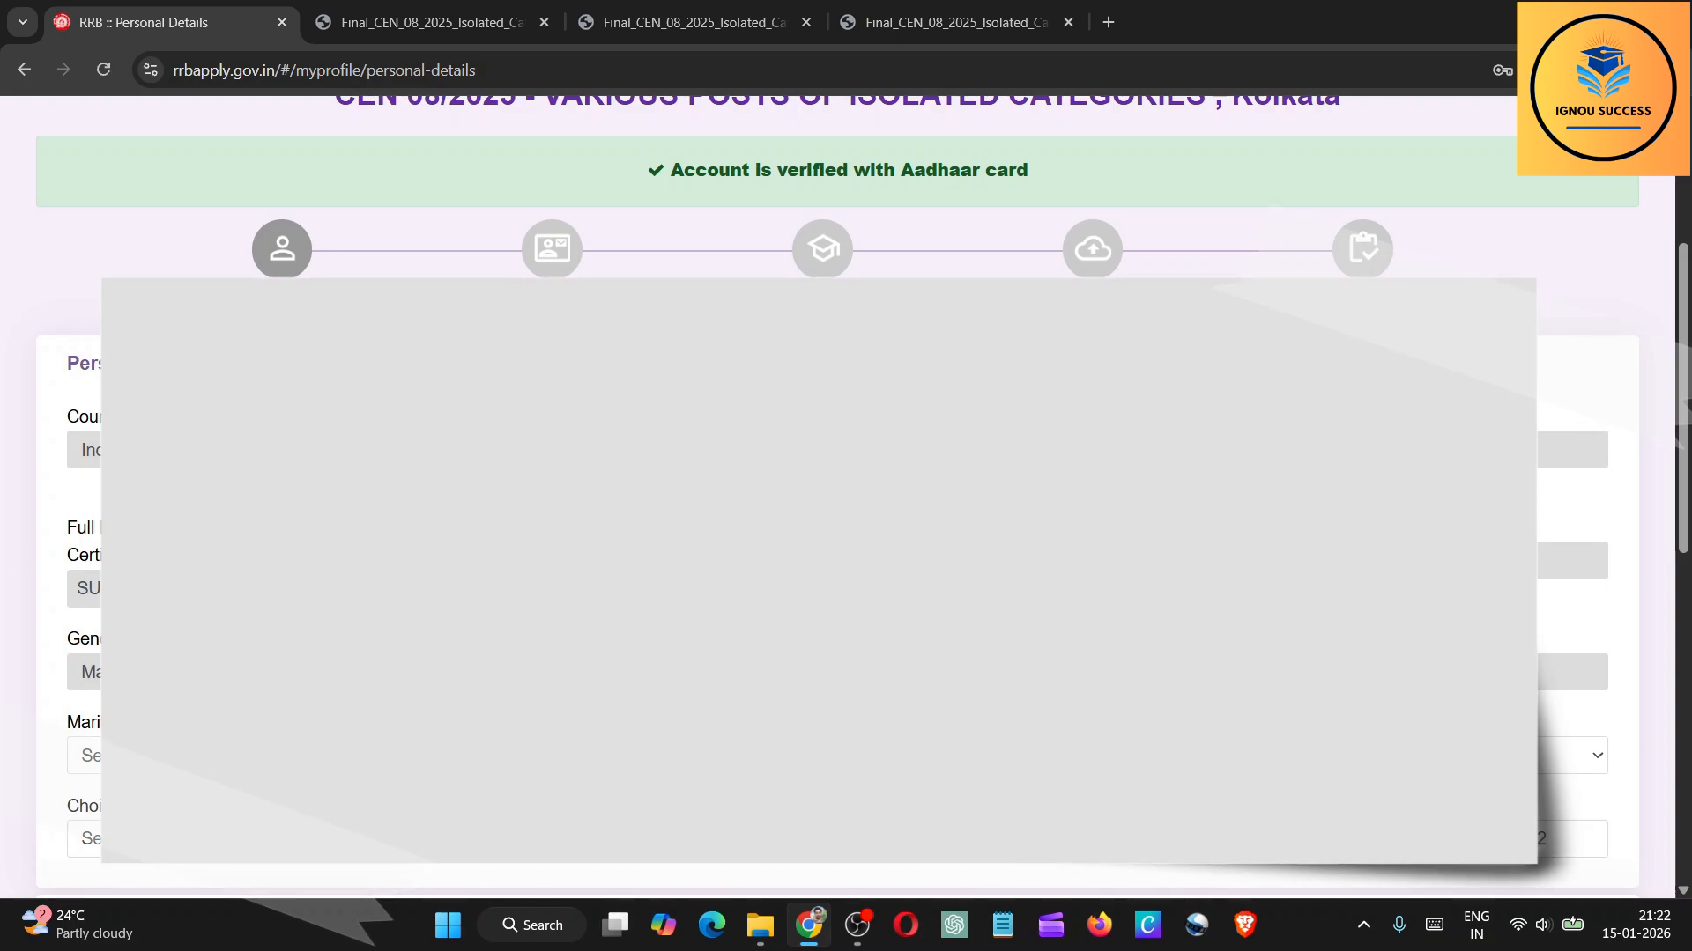
scroll(569, 639, "down", 2)
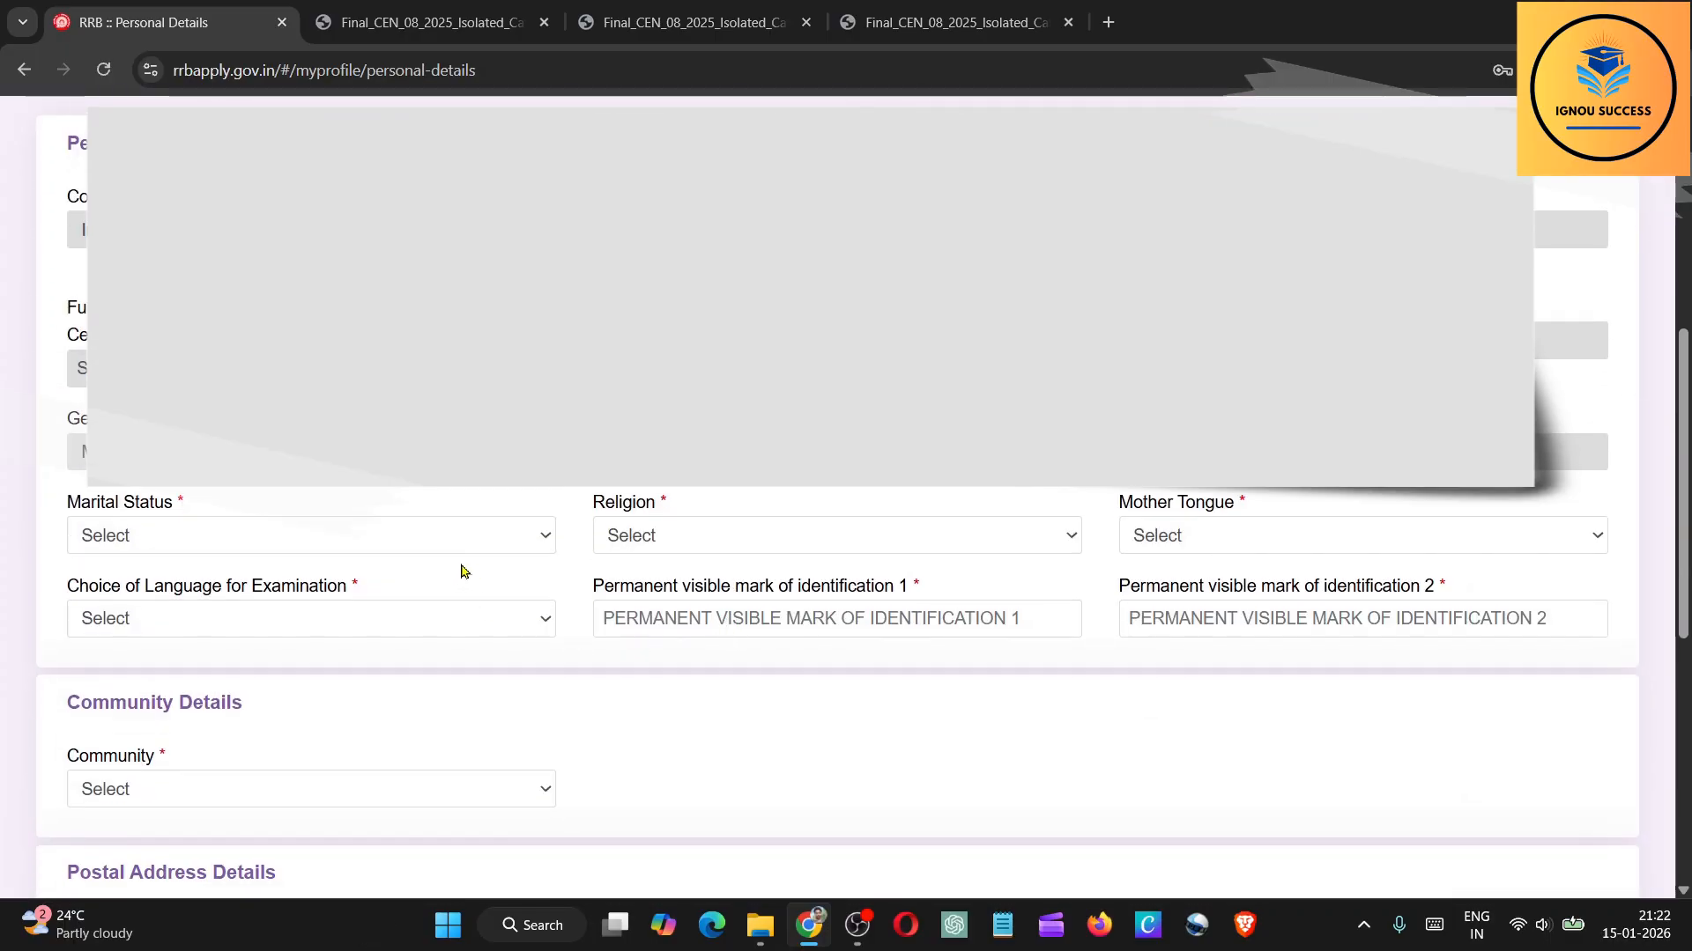
left_click(540, 542)
left_click(321, 604)
left_click(746, 539)
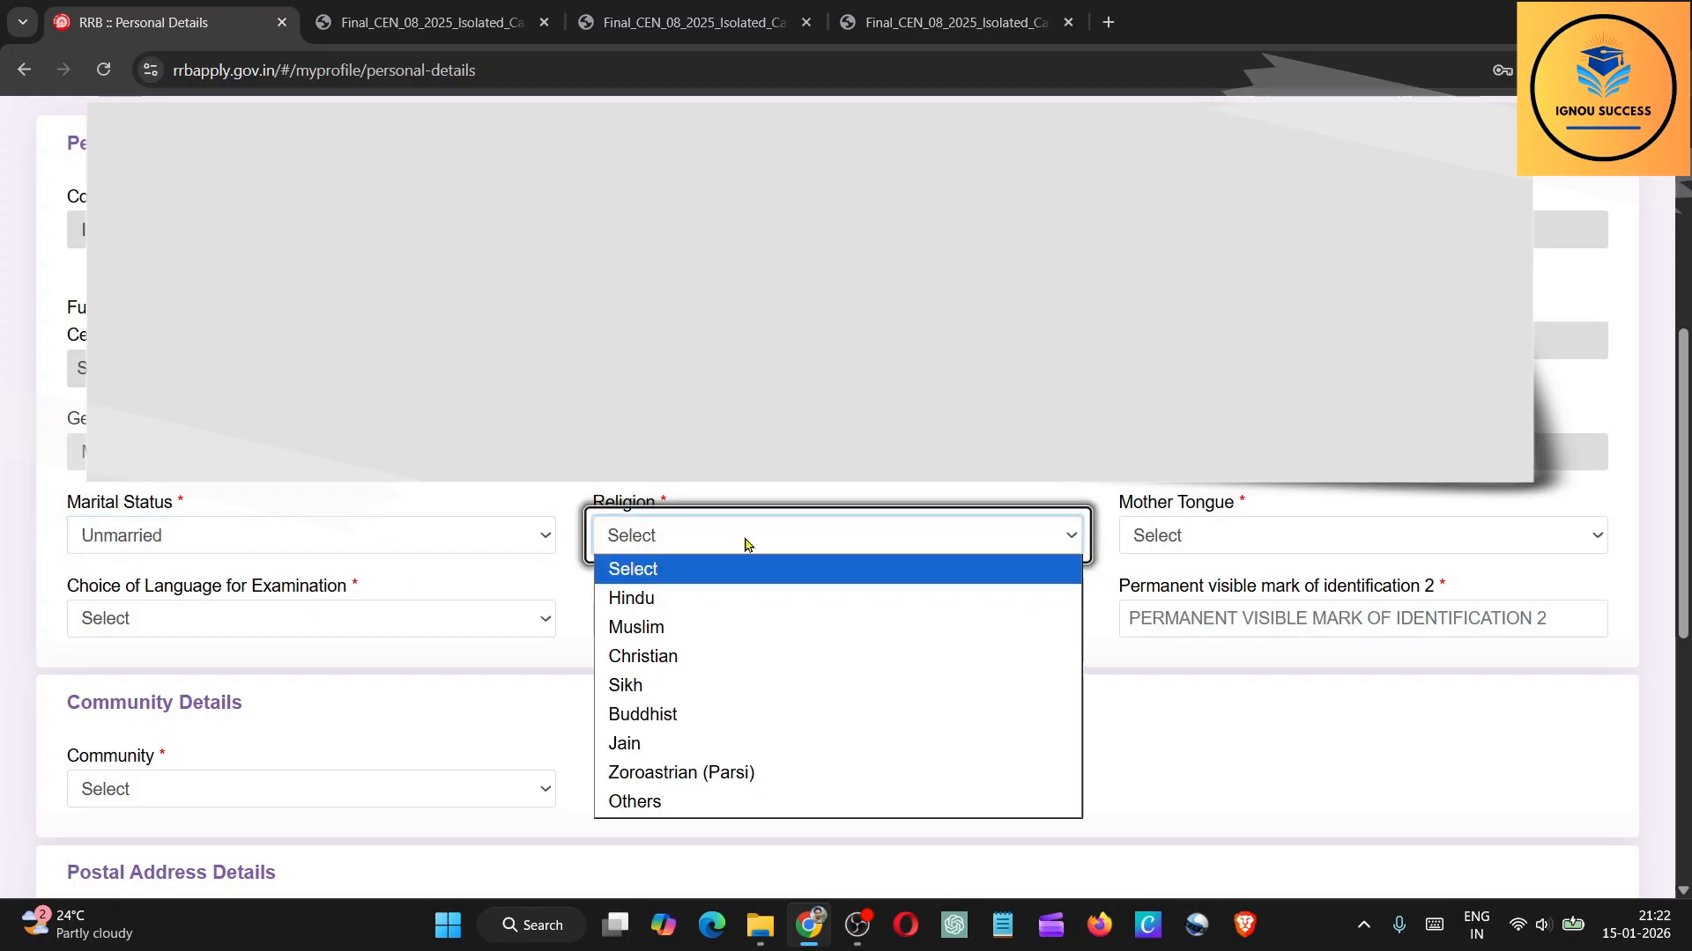
left_click(710, 601)
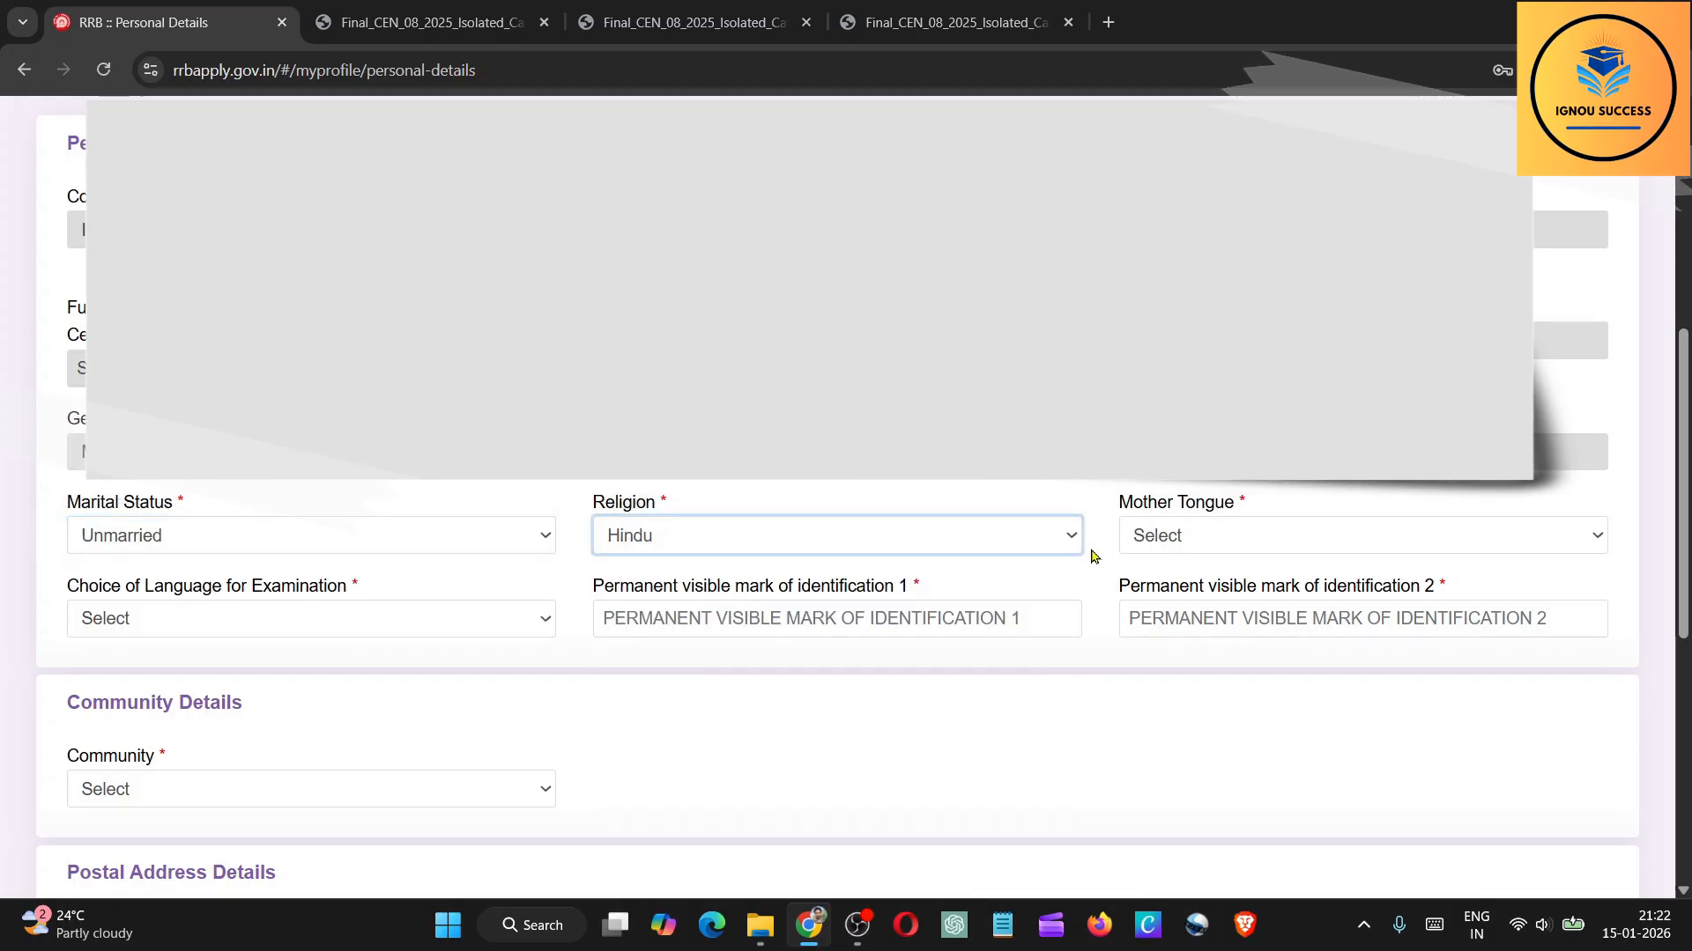
Set both the mother tongue and the choice of language for examination to Hindi.
left_click(1235, 546)
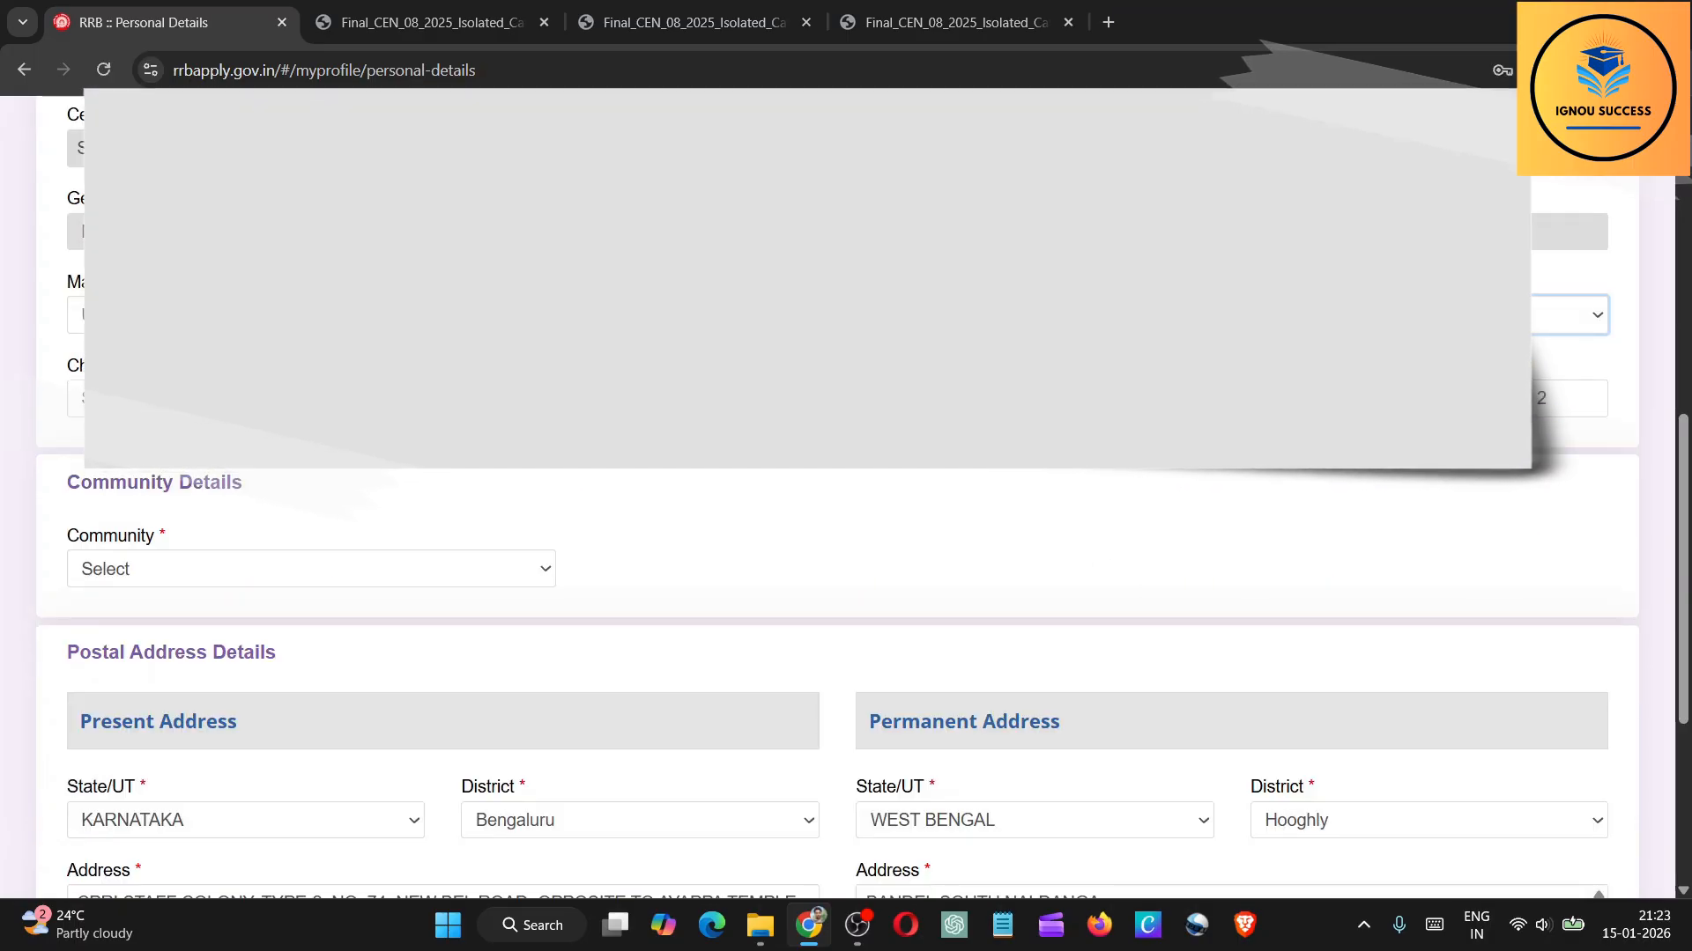
left_click(441, 401)
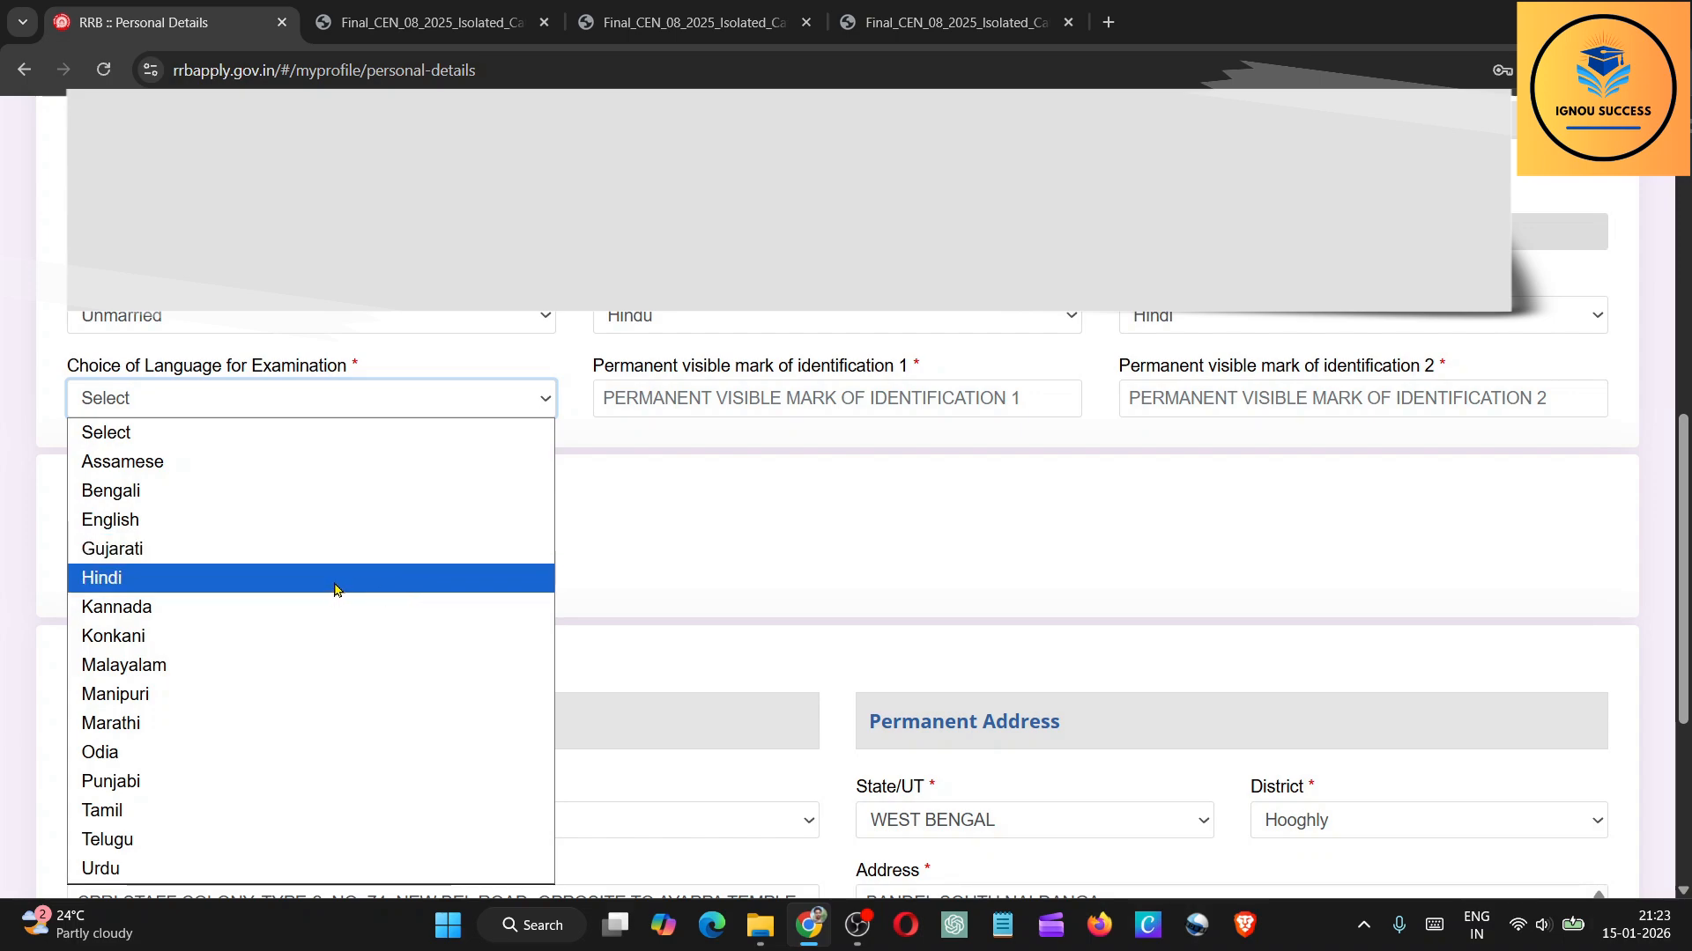
left_click(335, 589)
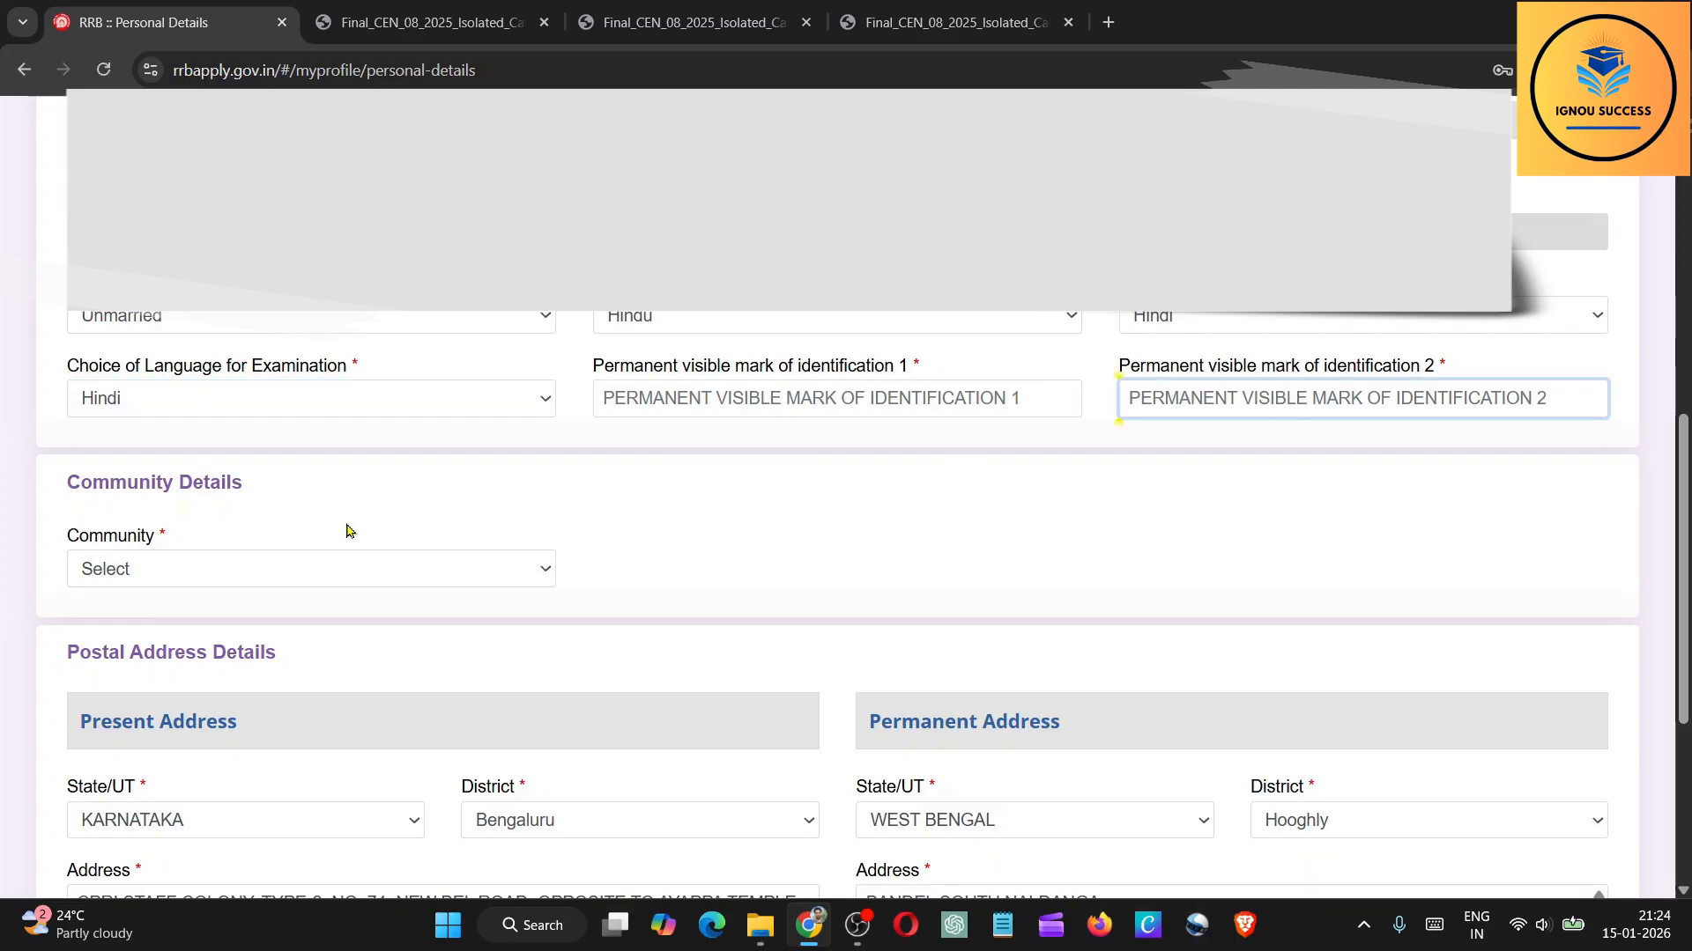
Set the community to OBC (Other Backward Classes) with OBC (Non Creamy layer) status, agreeing to both information notices.
scroll(220, 560, "down", 1)
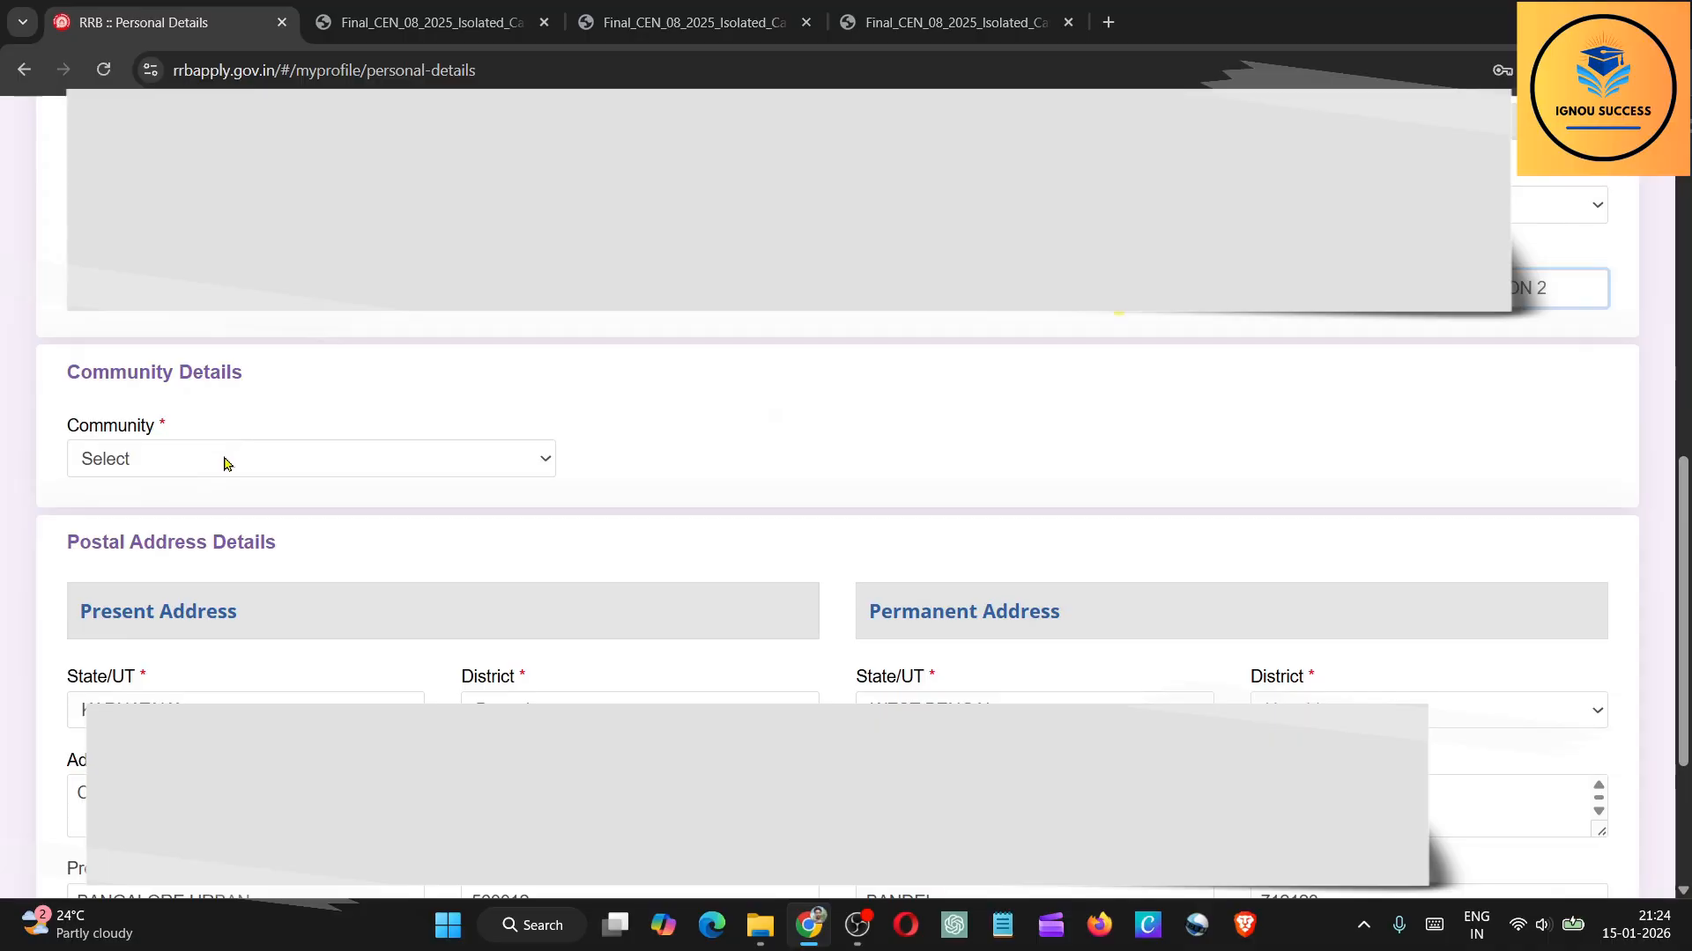
left_click(223, 464)
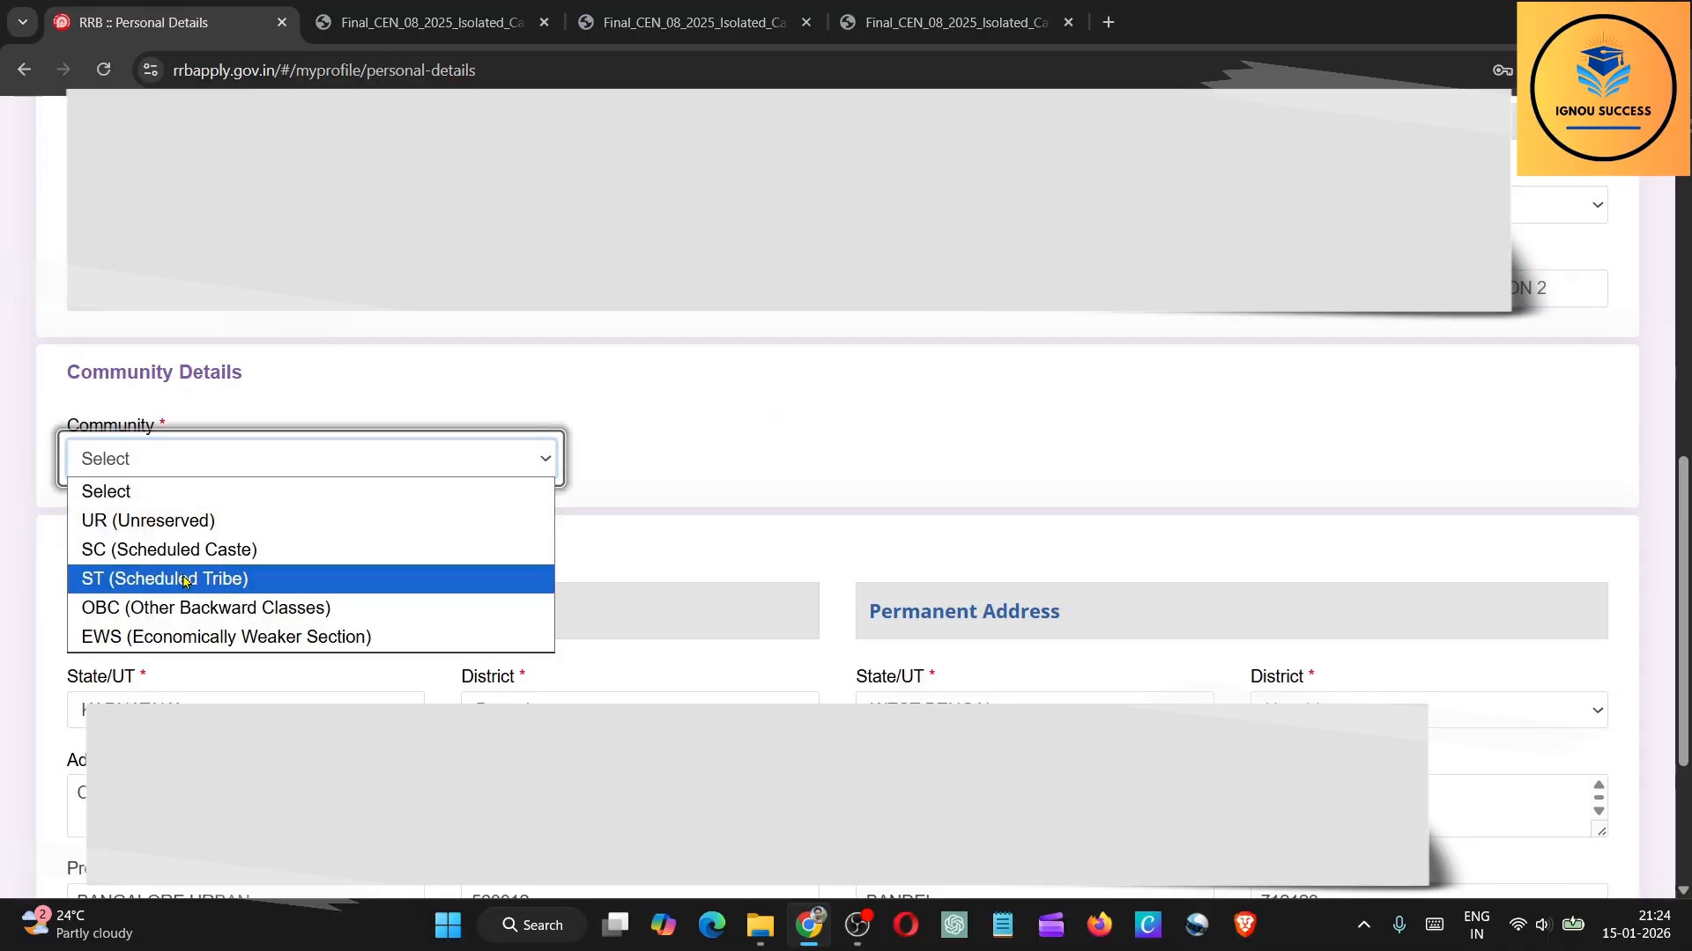
left_click(194, 610)
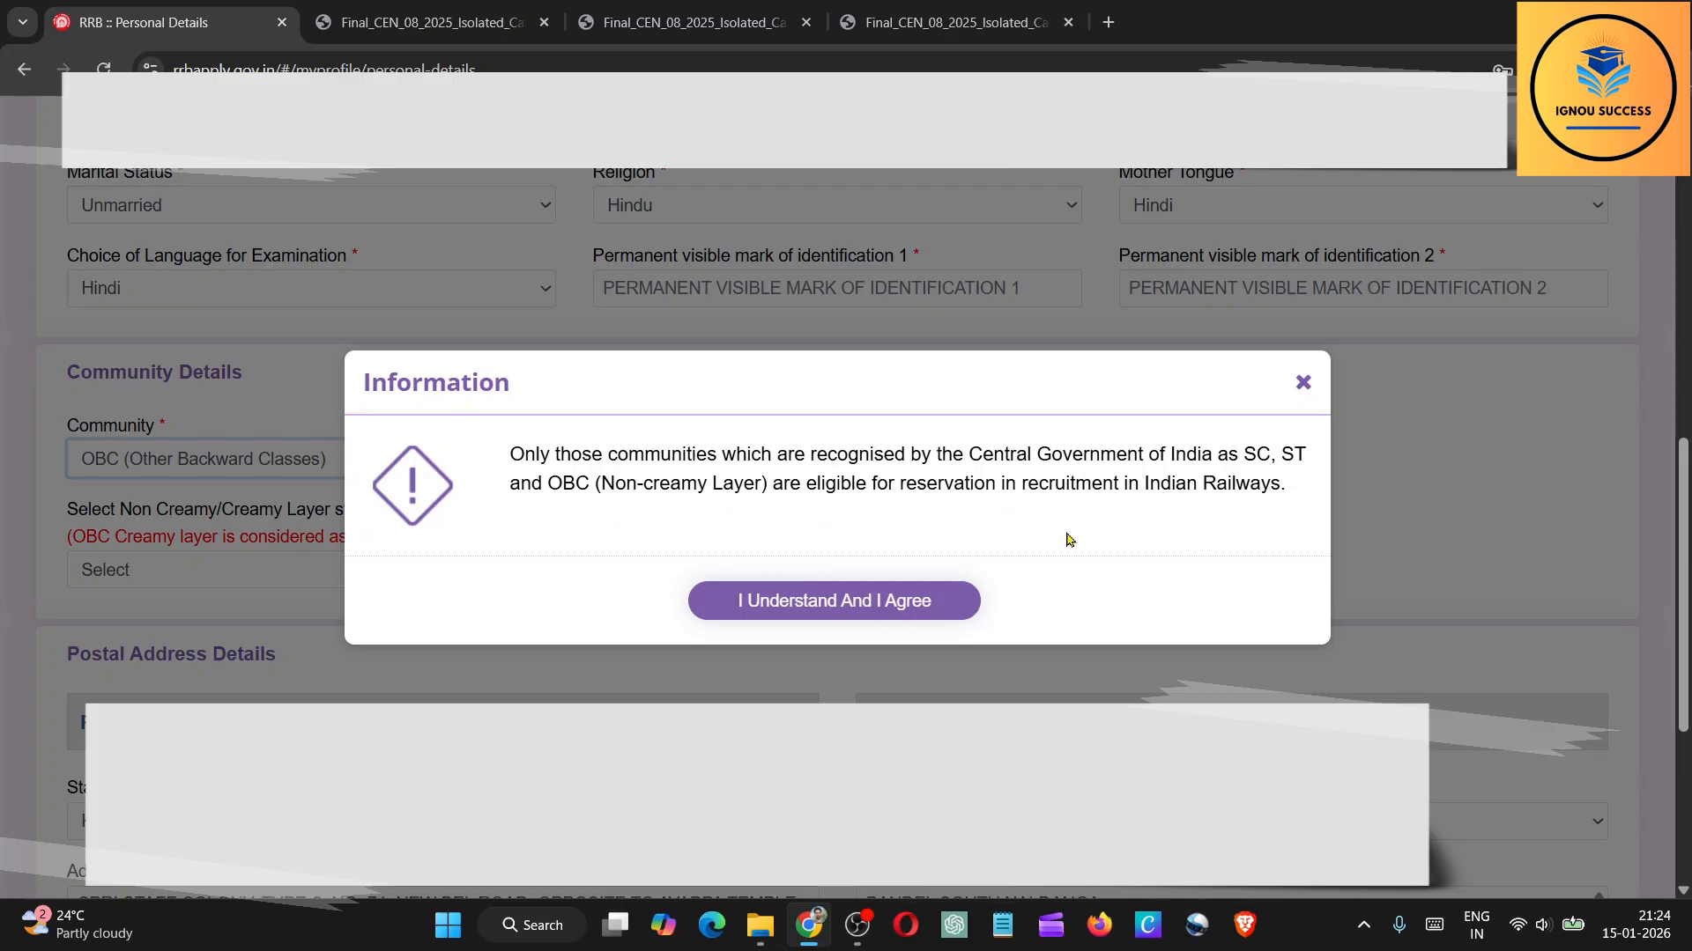
left_click(827, 605)
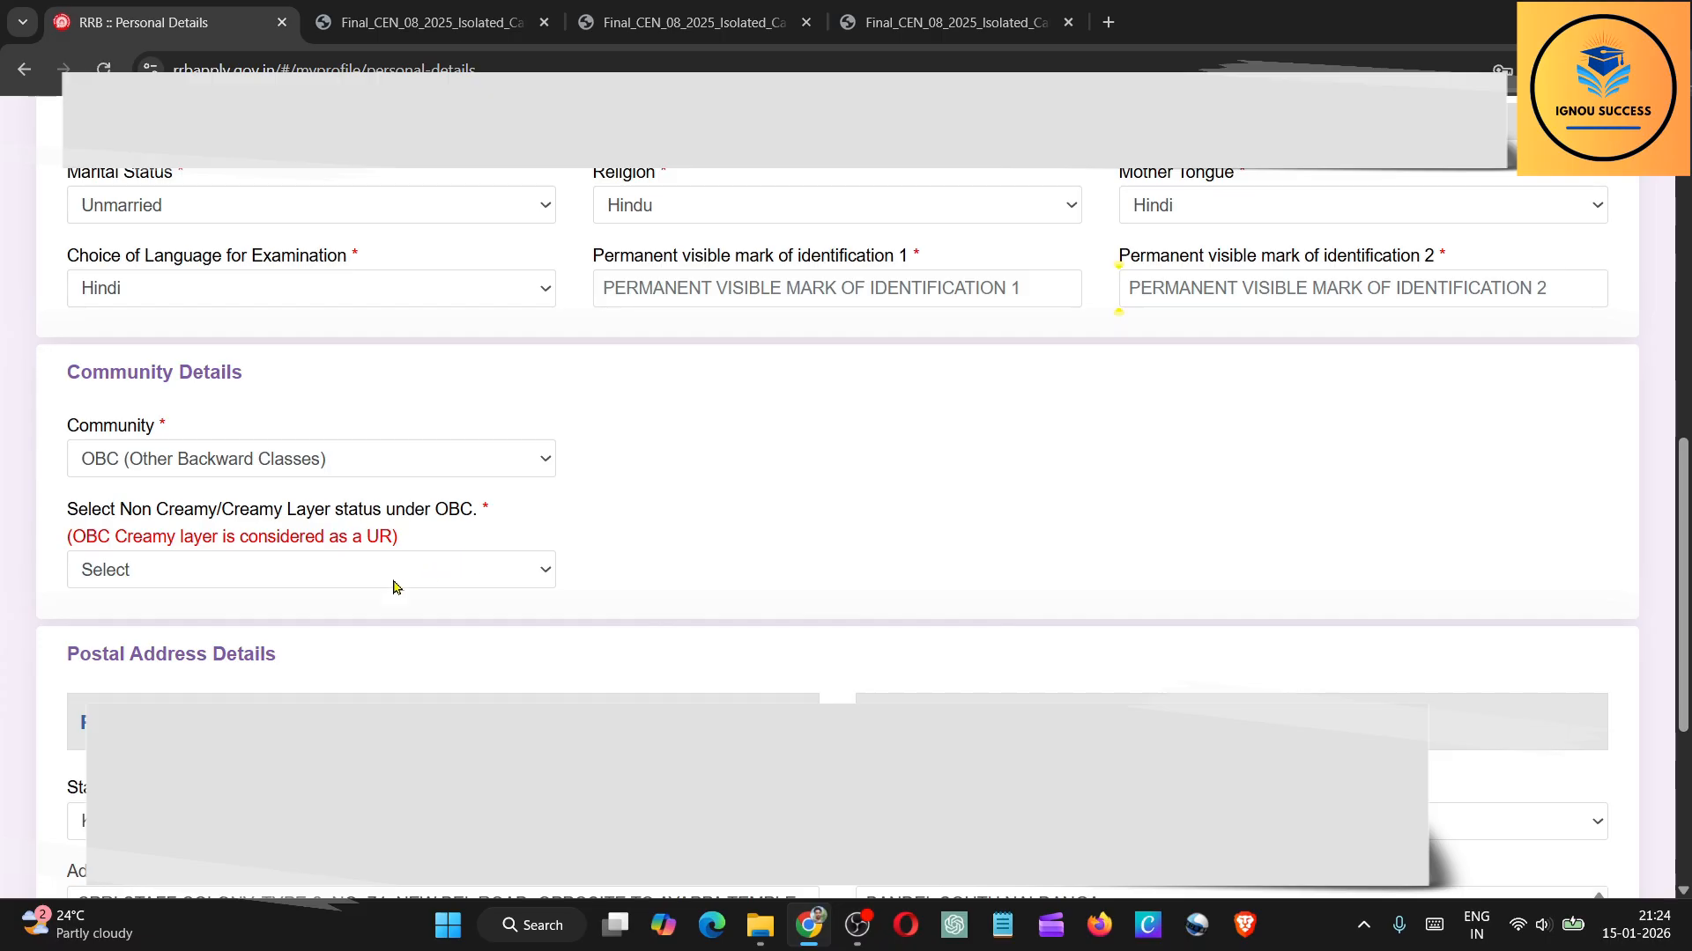
left_click(270, 585)
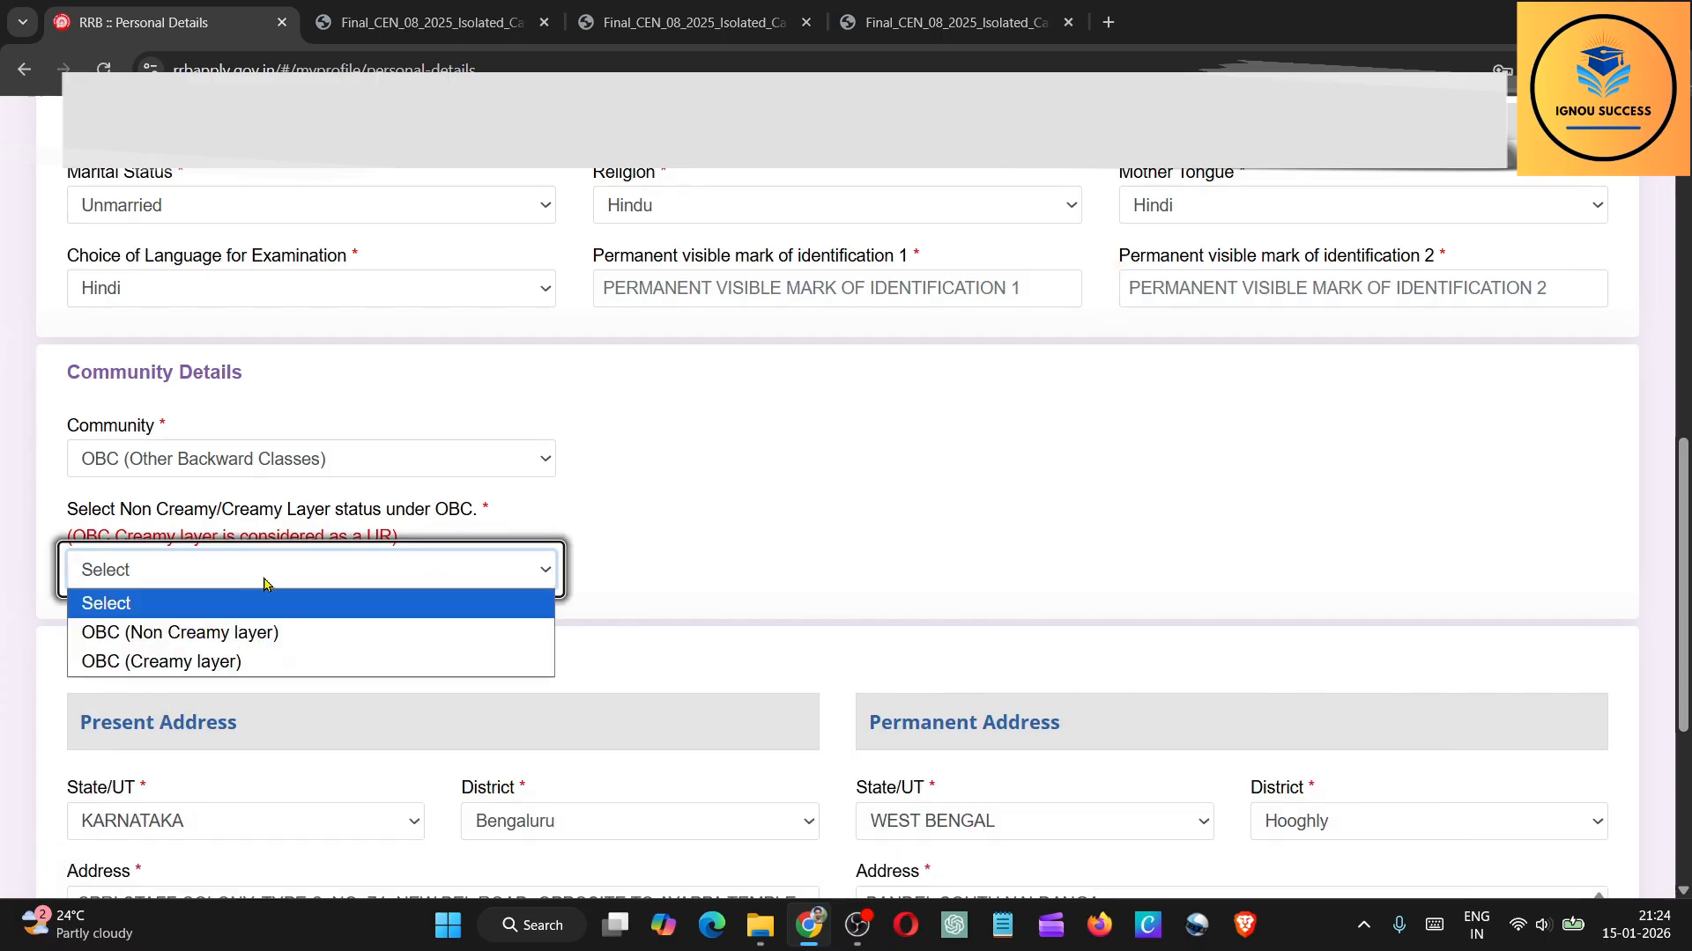
left_click(258, 634)
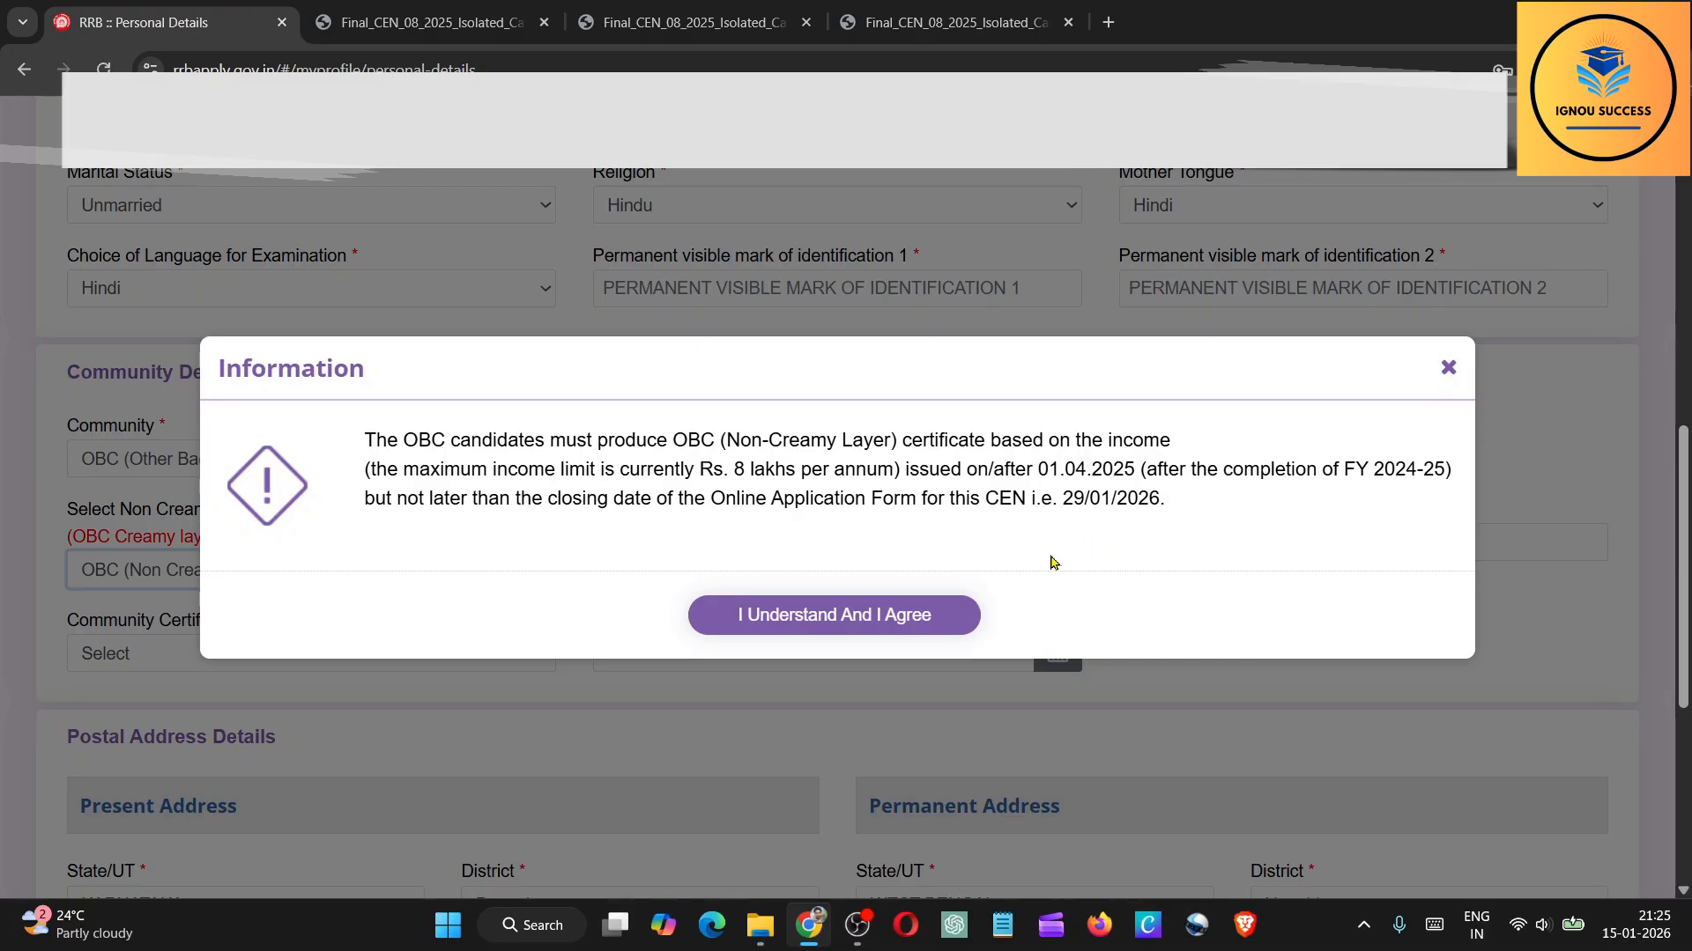
left_click(838, 621)
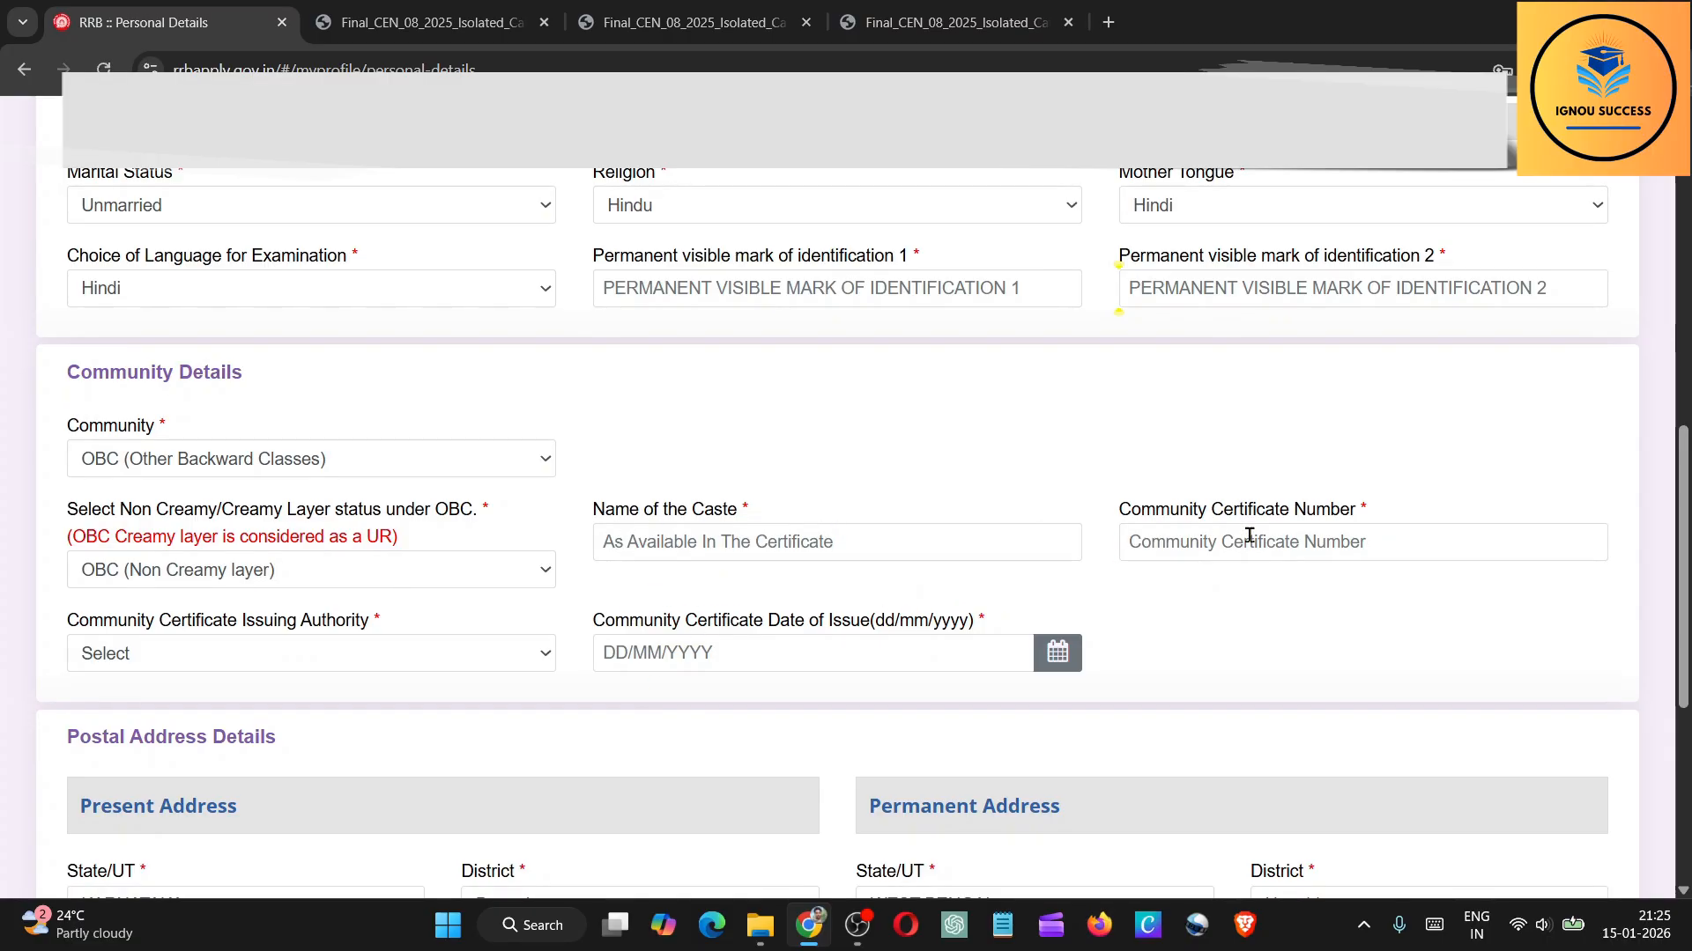
View the community certificate issuing authorities without choosing one, and look over the postal address and personal details sections.
left_click(212, 667)
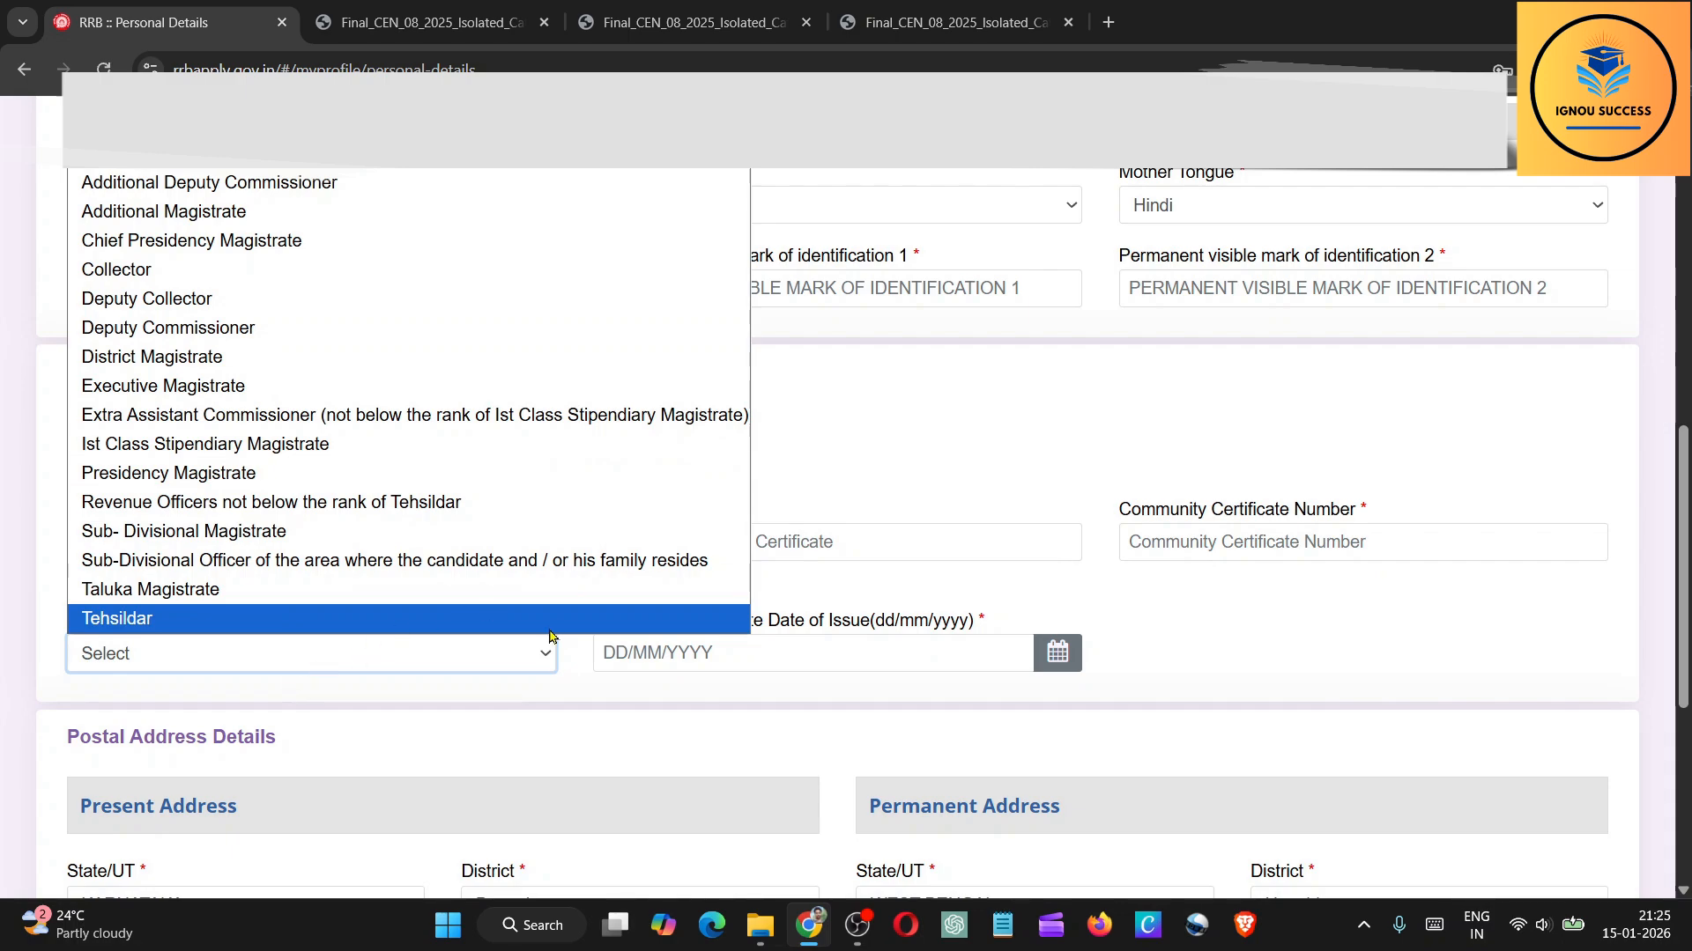
left_click(1108, 634)
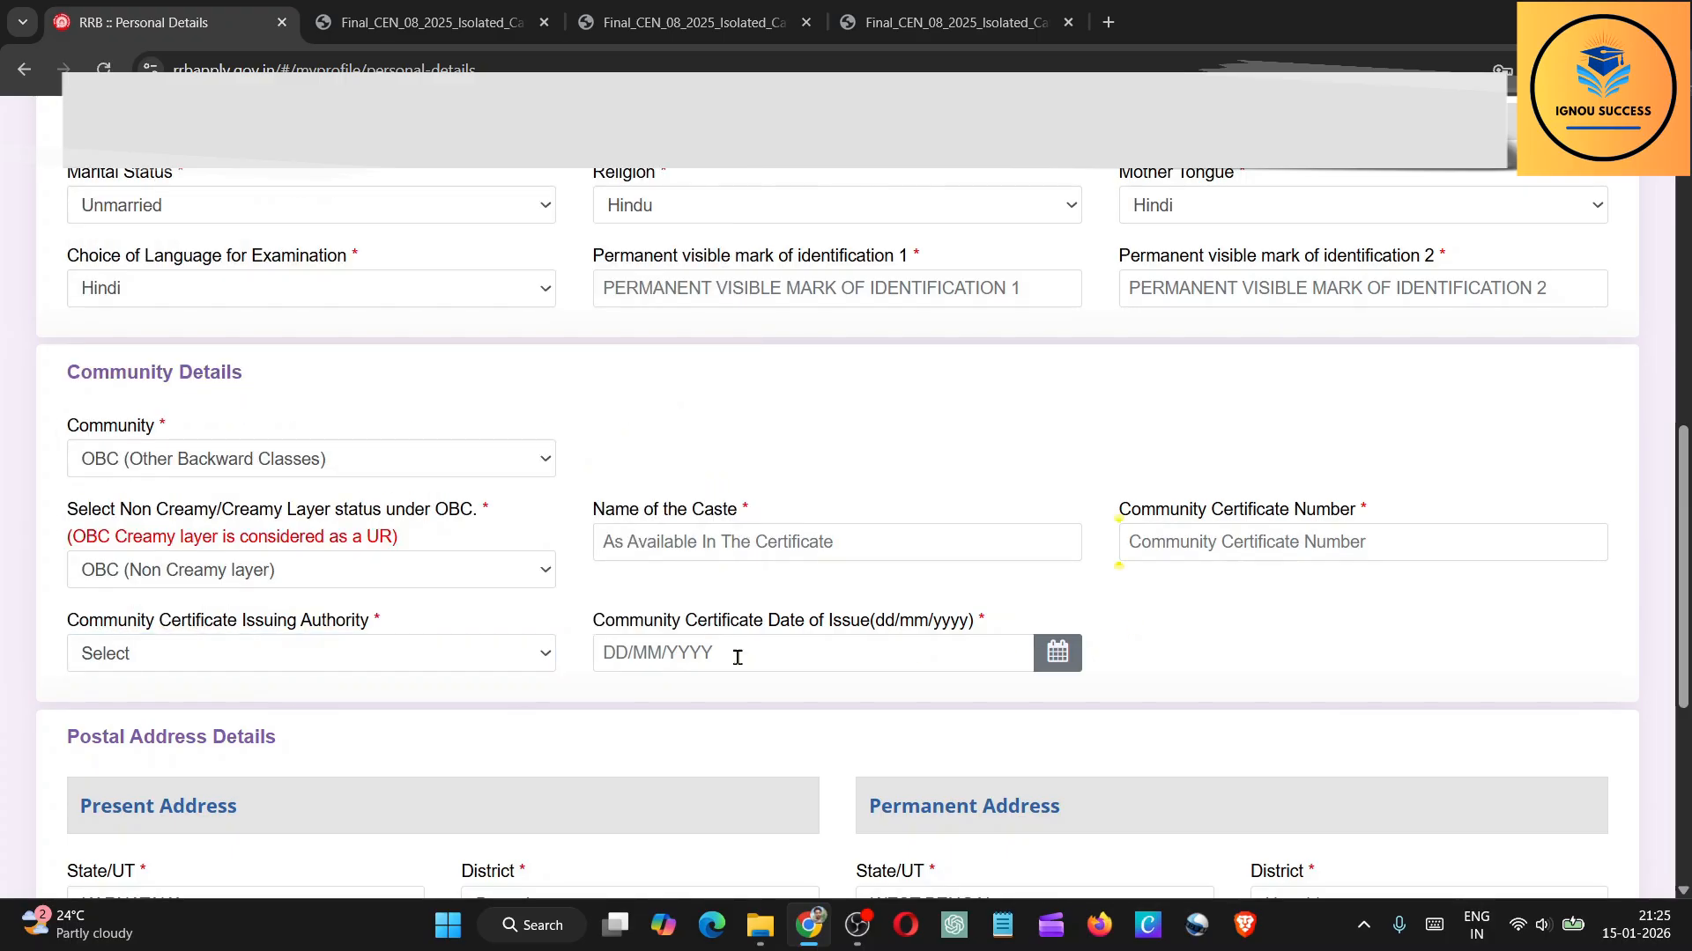
scroll(793, 652, "down", 5)
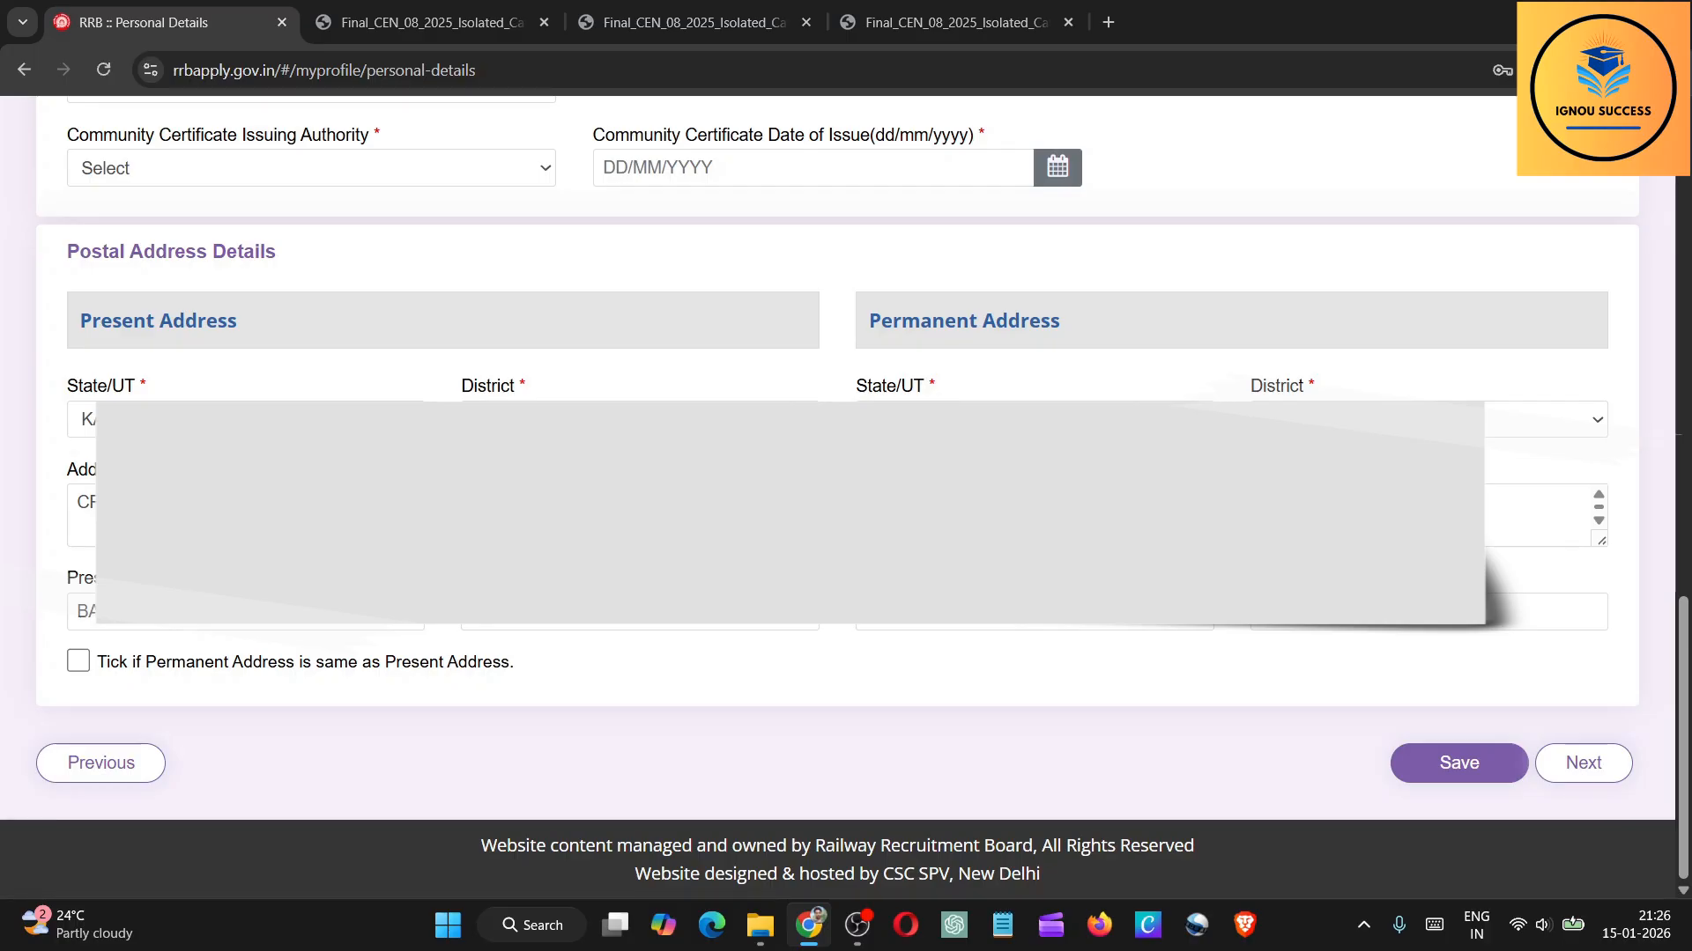
scroll(1345, 663, "up", 11)
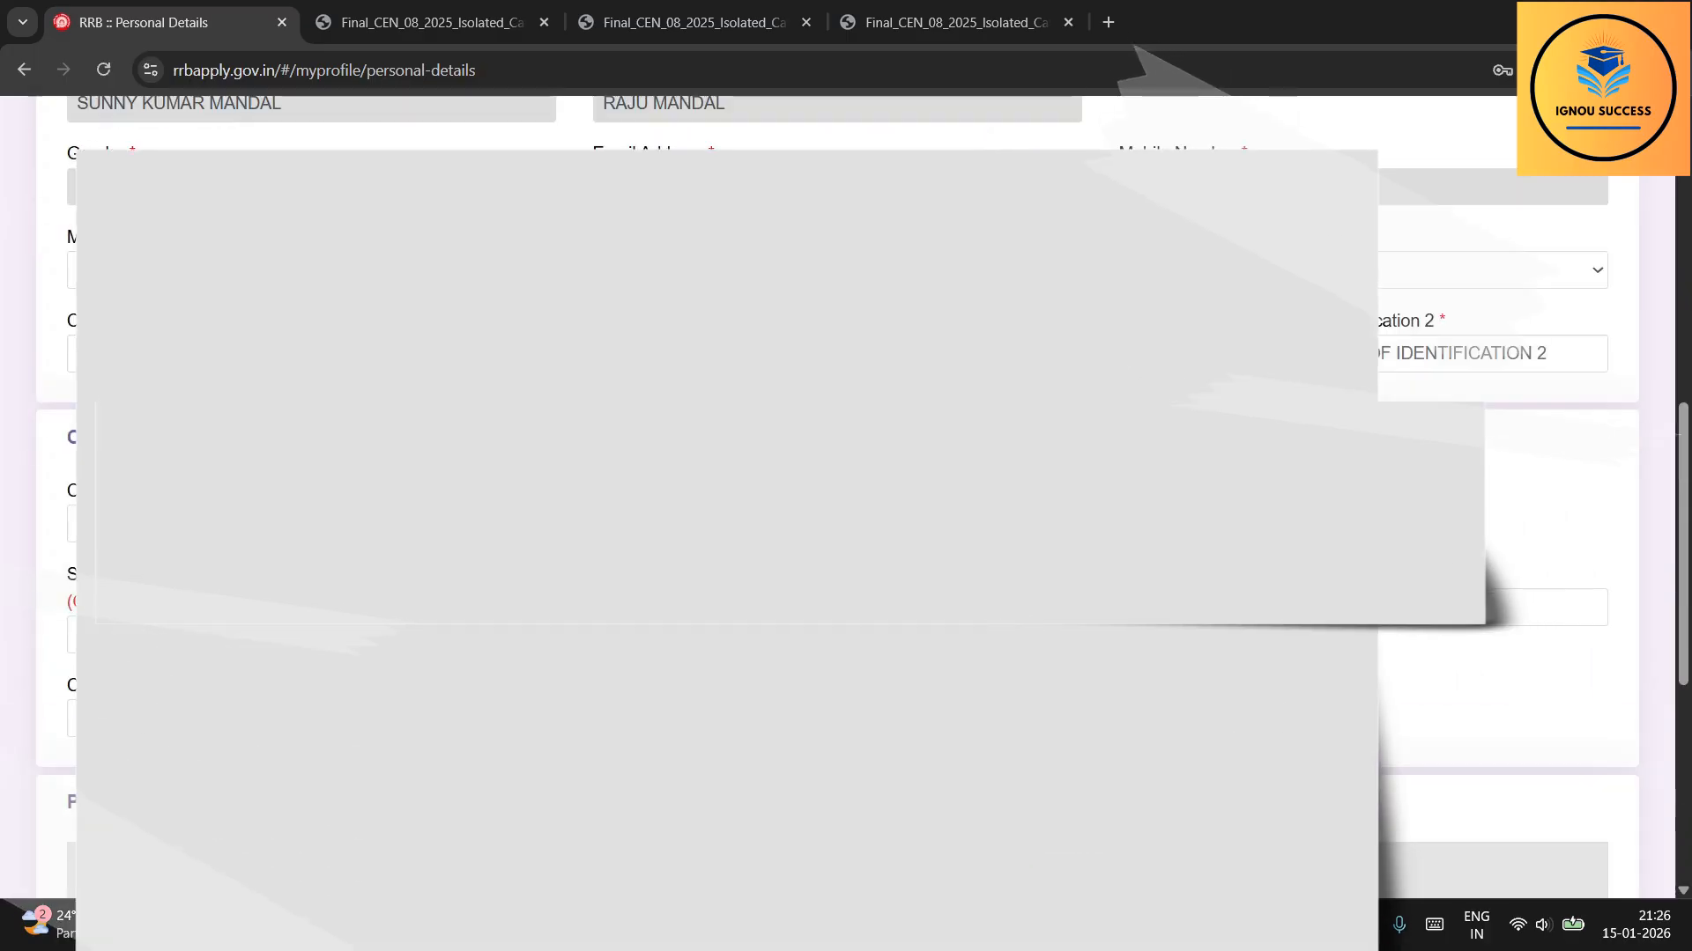
scroll(1345, 663, "up", 1)
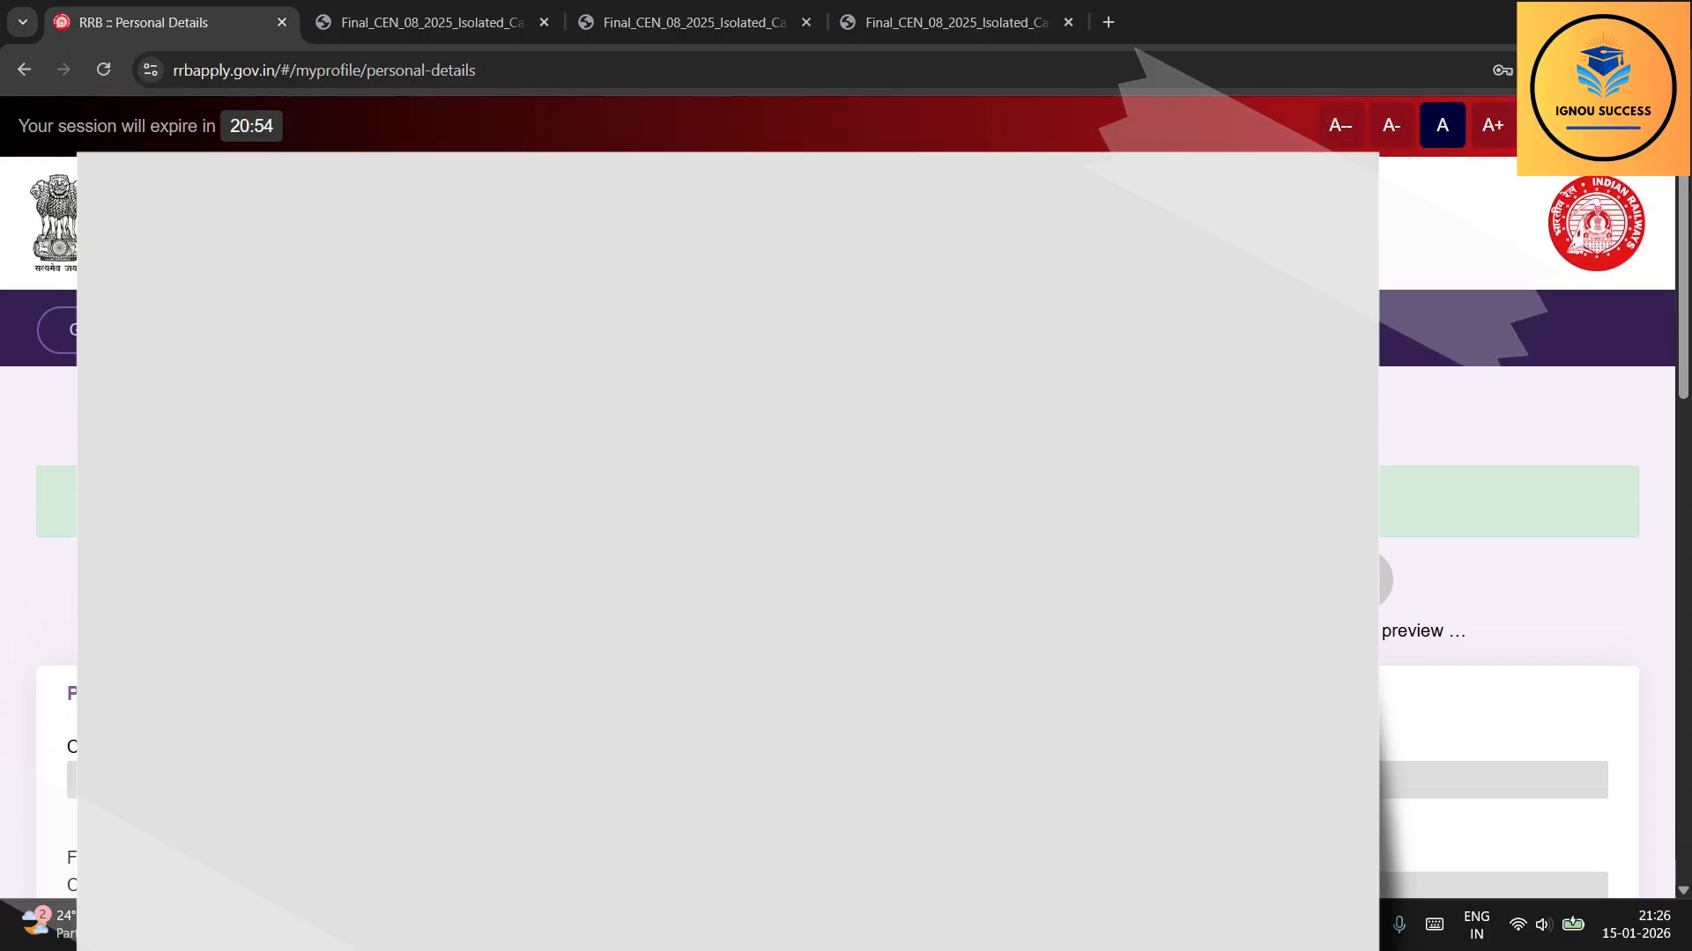
Try to save the Personal Details form with the identification marks and community certificate fields left blank.
scroll(1339, 657, "down", 5)
scroll(1409, 660, "down", 15)
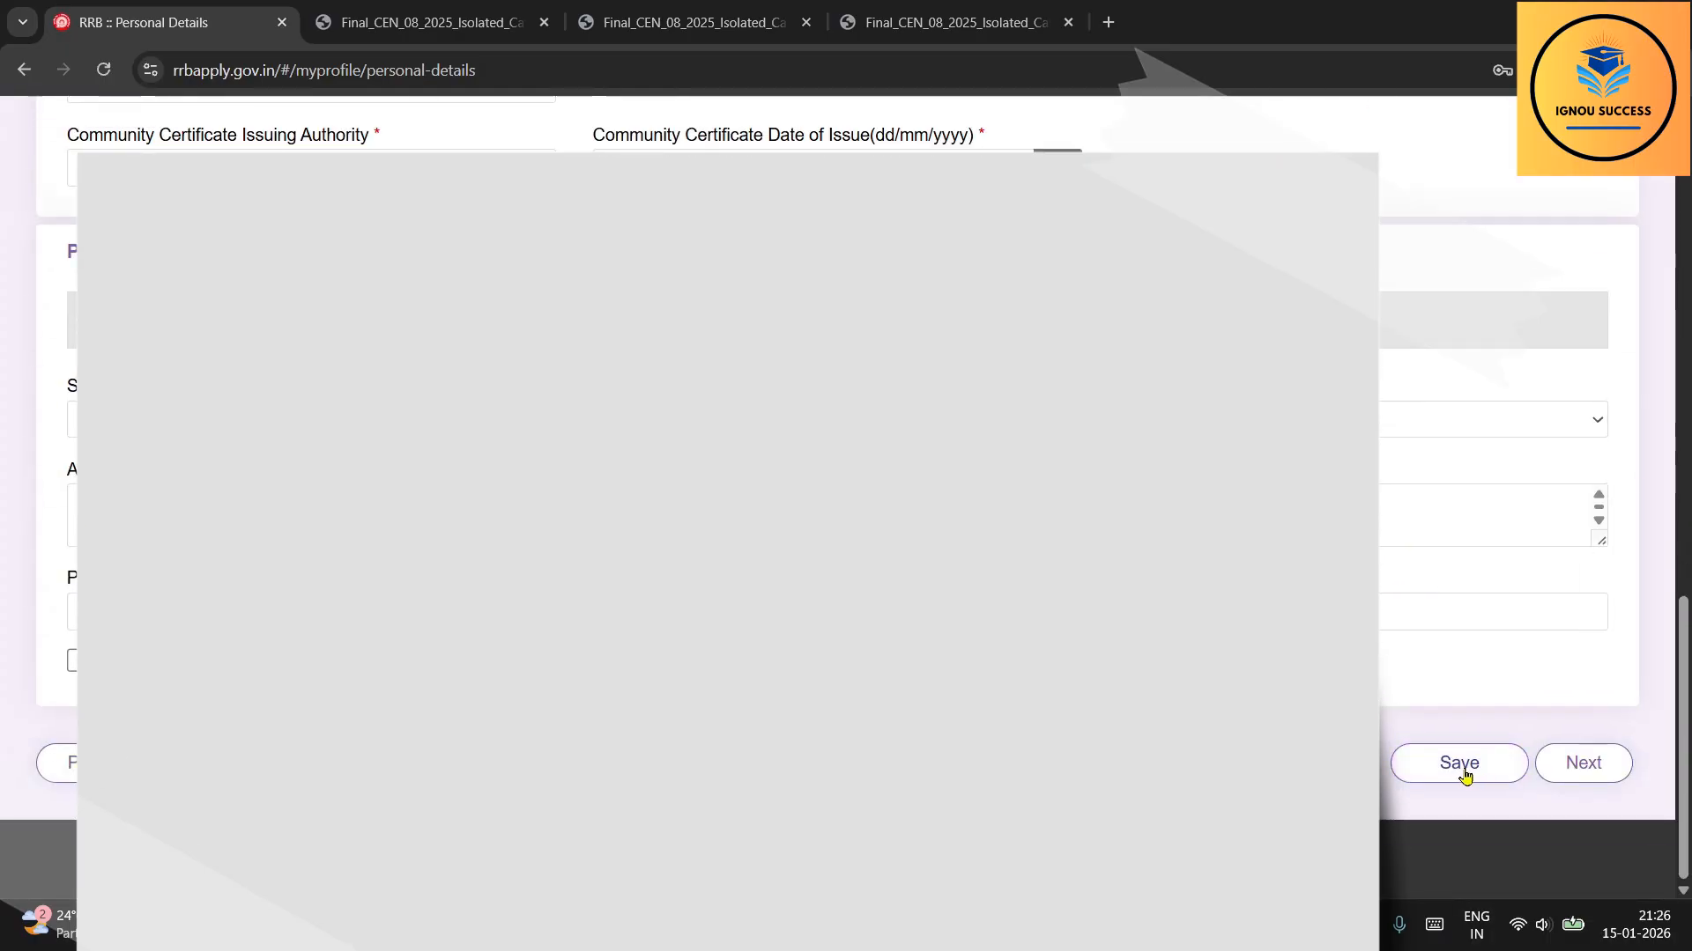
left_click(1461, 768)
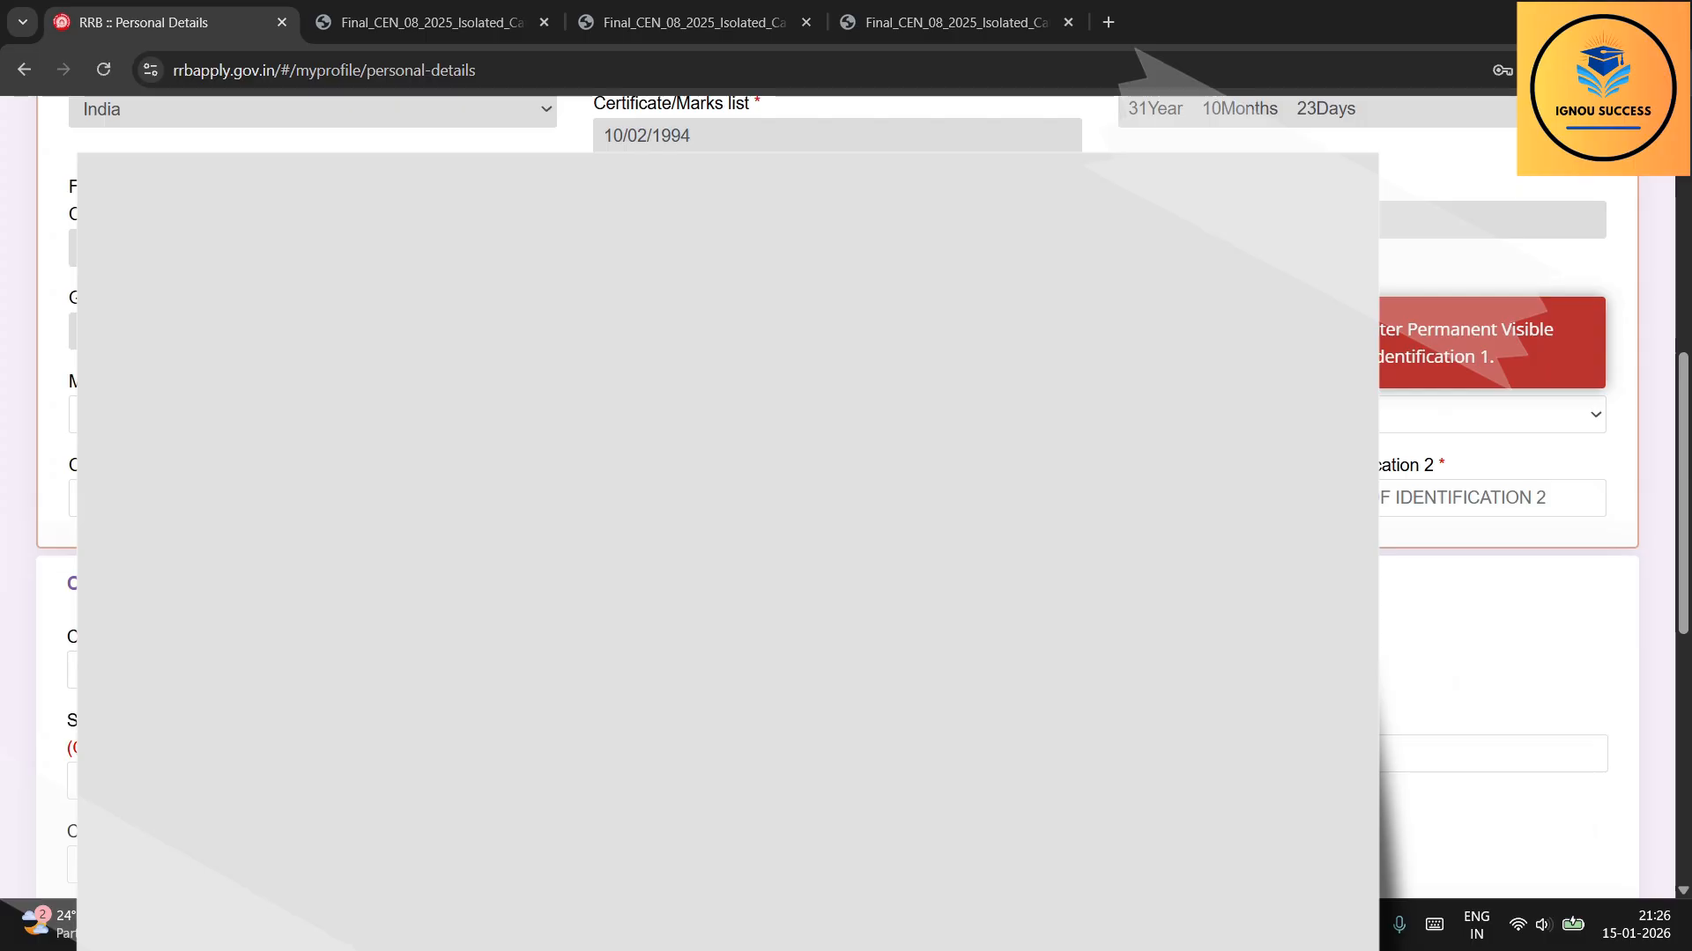
Check the Personal Details form for required fields, from the identification marks to the community and address sections.
scroll(837, 496, "down", 5)
scroll(836, 497, "up", 11)
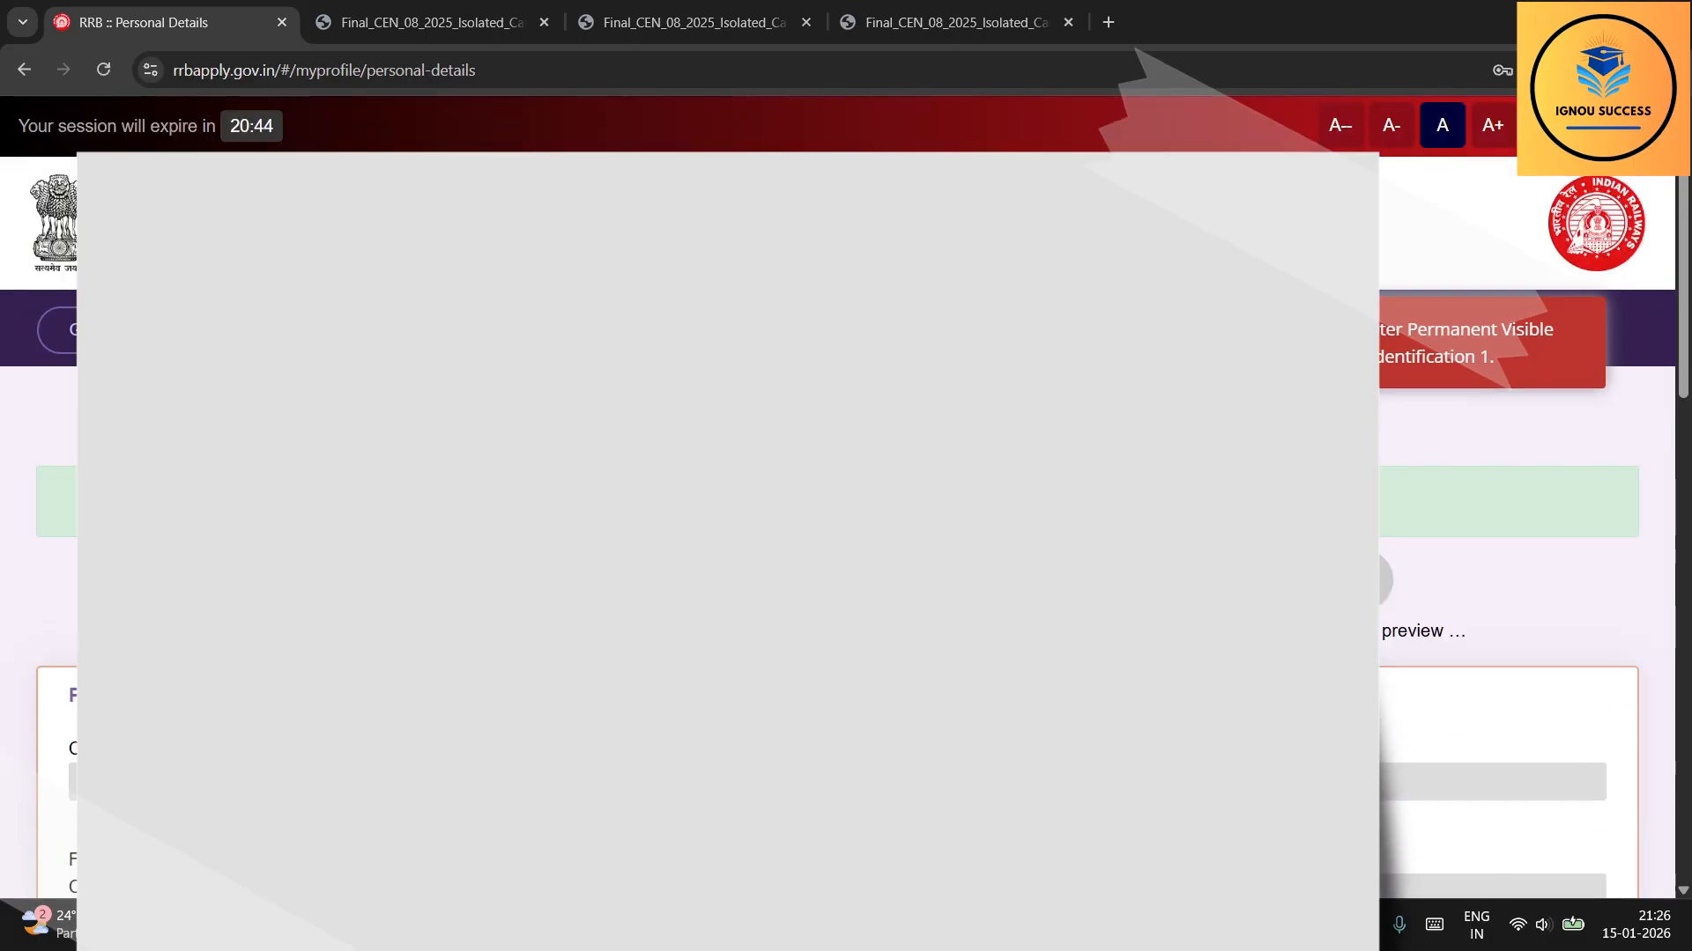
scroll(837, 497, "down", 5)
scroll(837, 497, "up", 5)
scroll(836, 497, "down", 8)
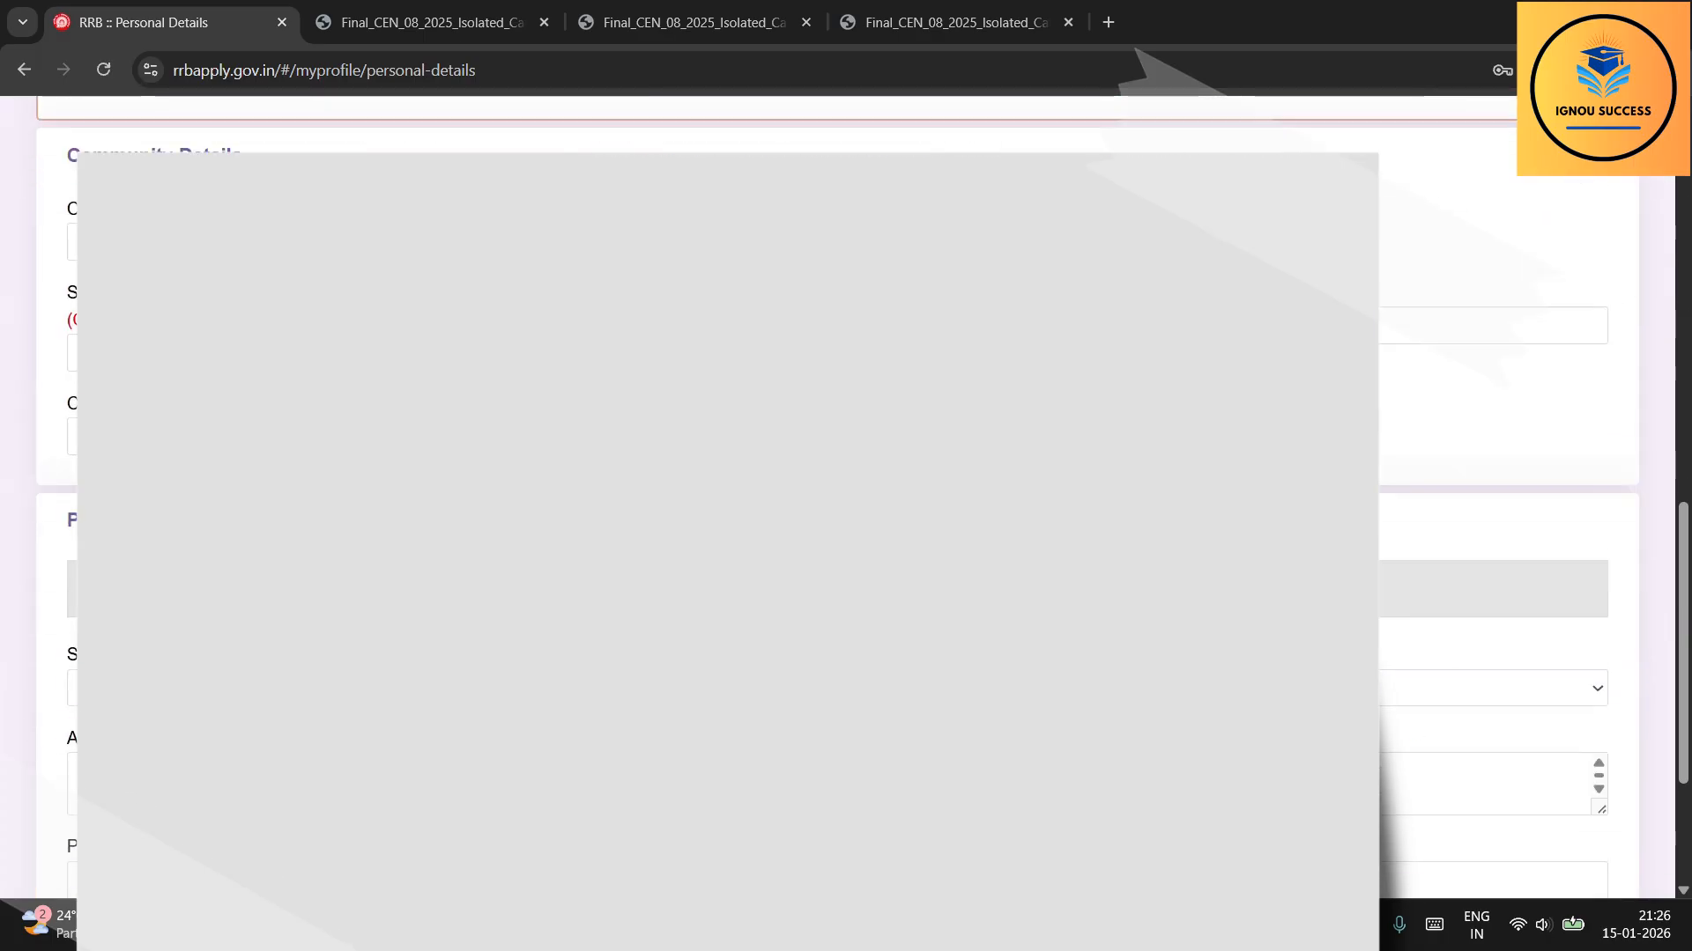
scroll(837, 496, "up", 1)
scroll(837, 496, "up", 3)
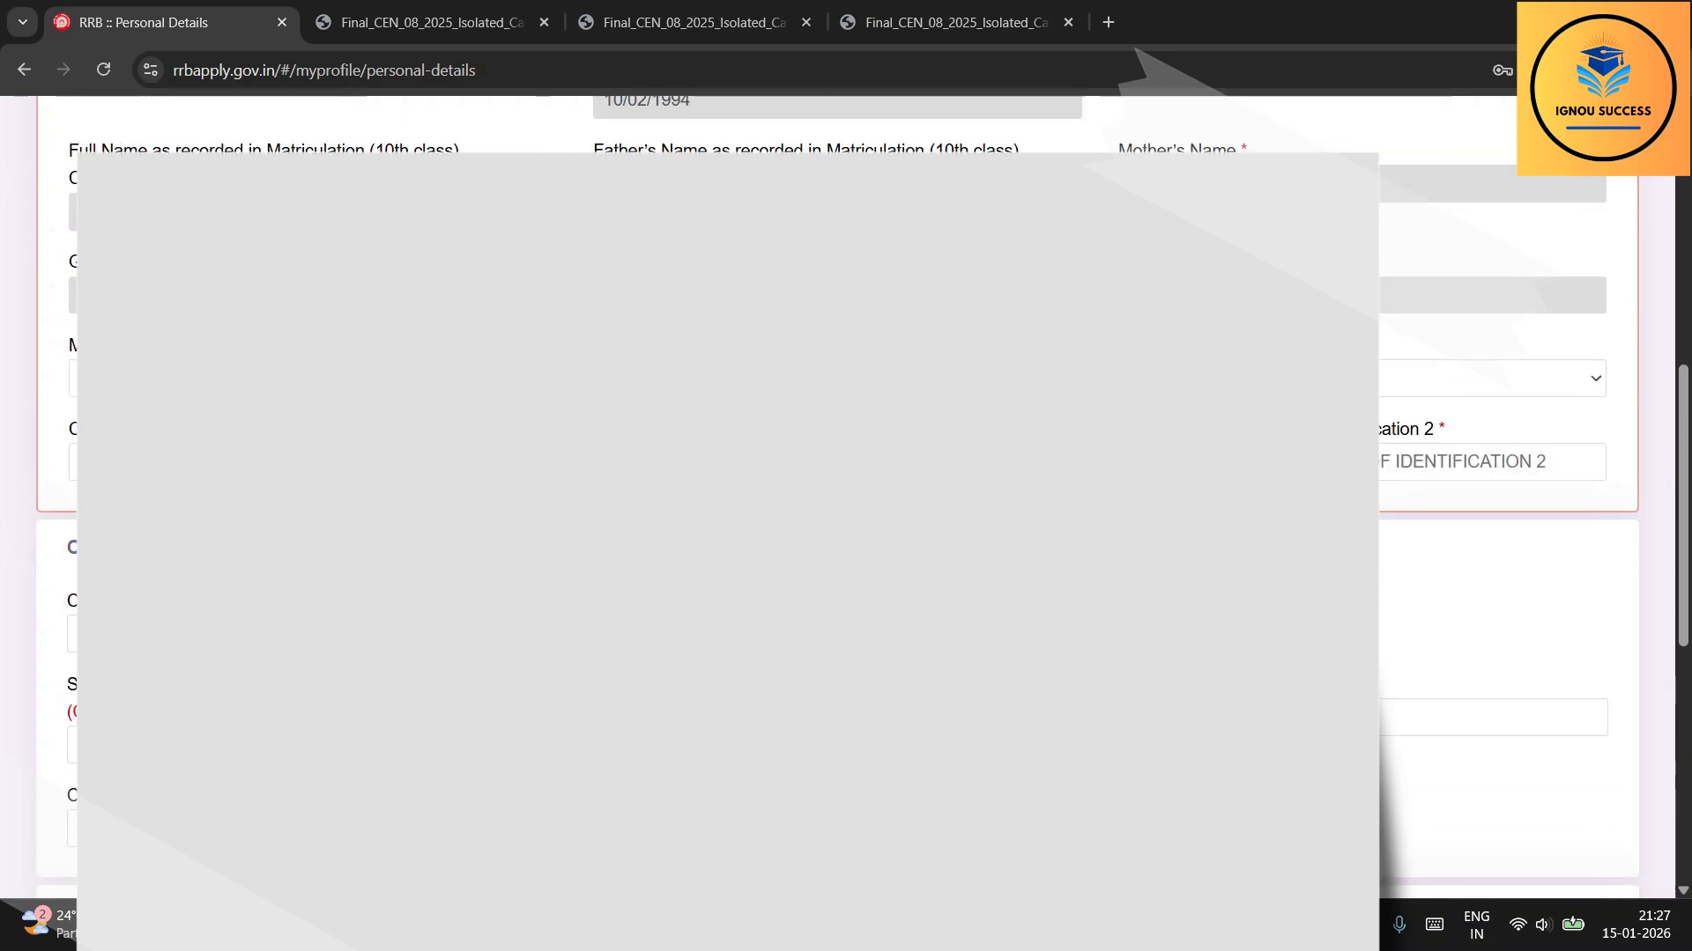
Proceed from the Personal Details page to the Other Details page of the application.
scroll(1601, 770, "down", 10)
left_click(1601, 770)
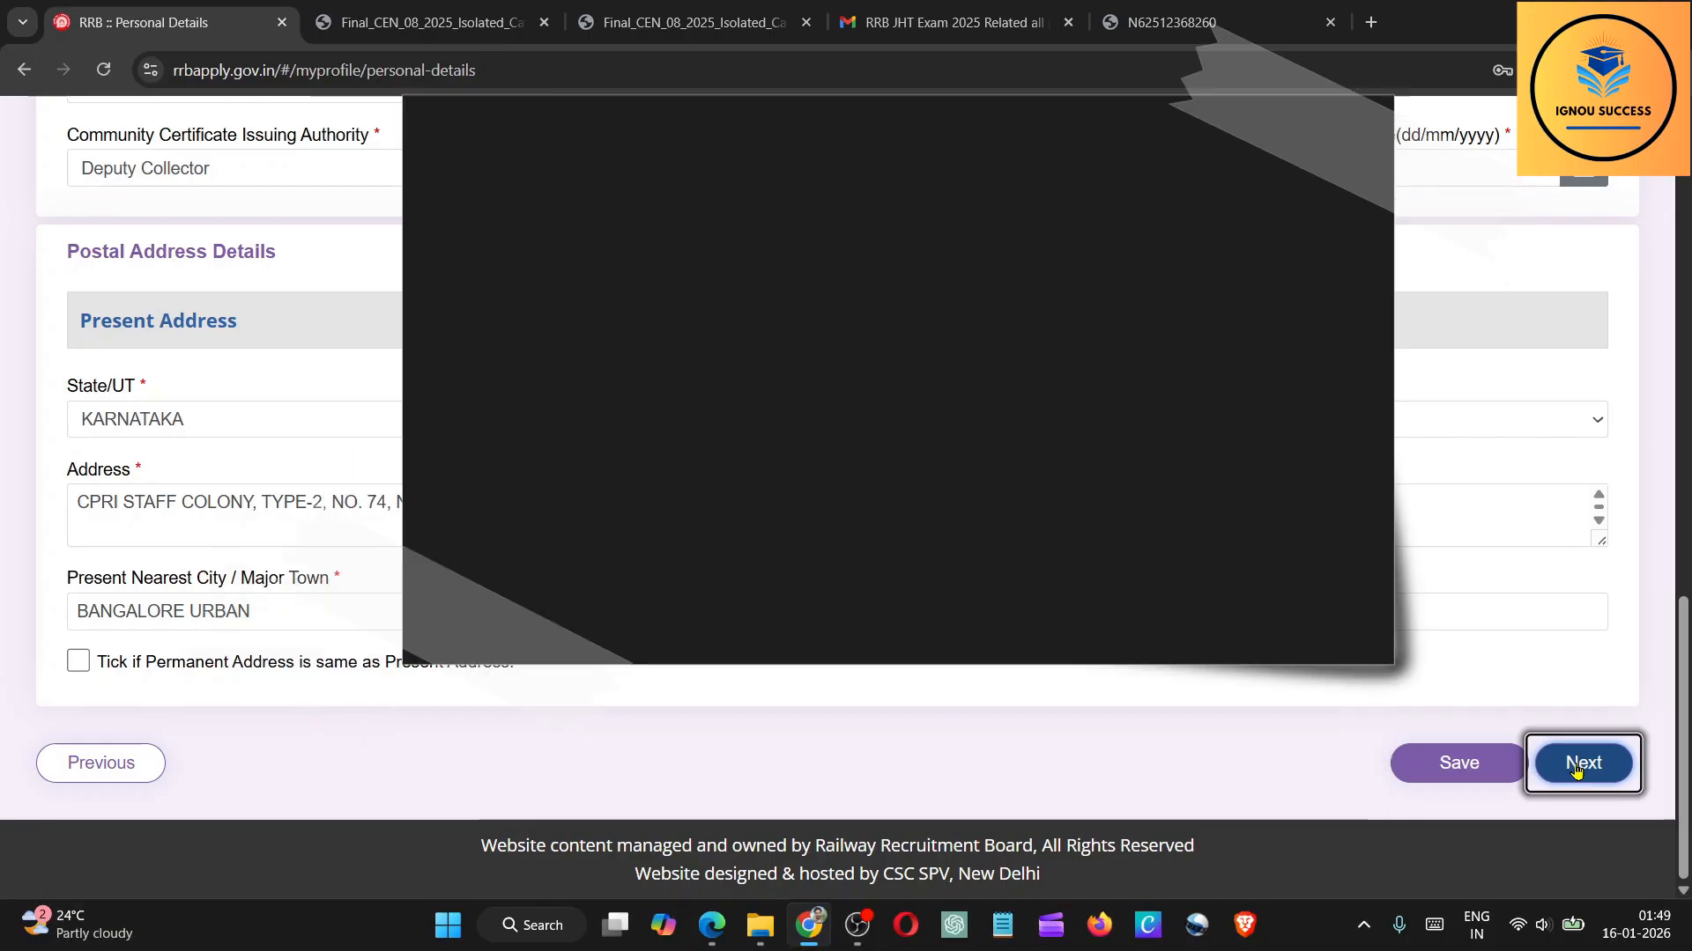
left_click(1574, 763)
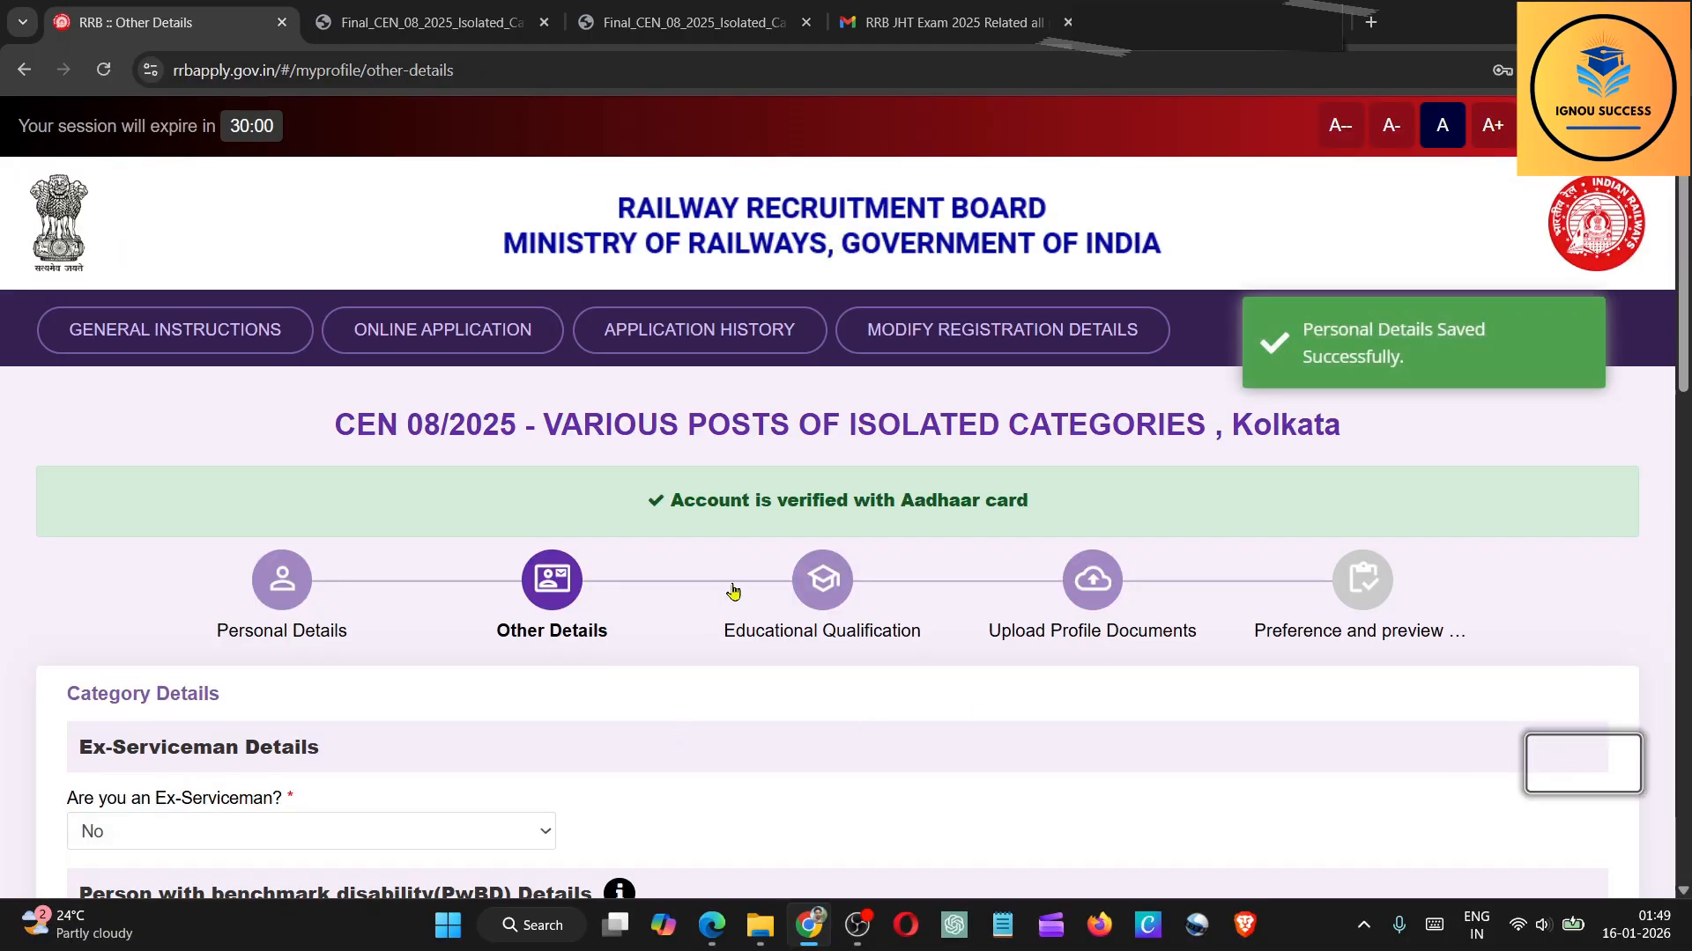
Review the Other Details form from the Ex-Serviceman, disability and scribe questions to the EBC, railway service and current employment sections.
scroll(851, 532, "down", 4)
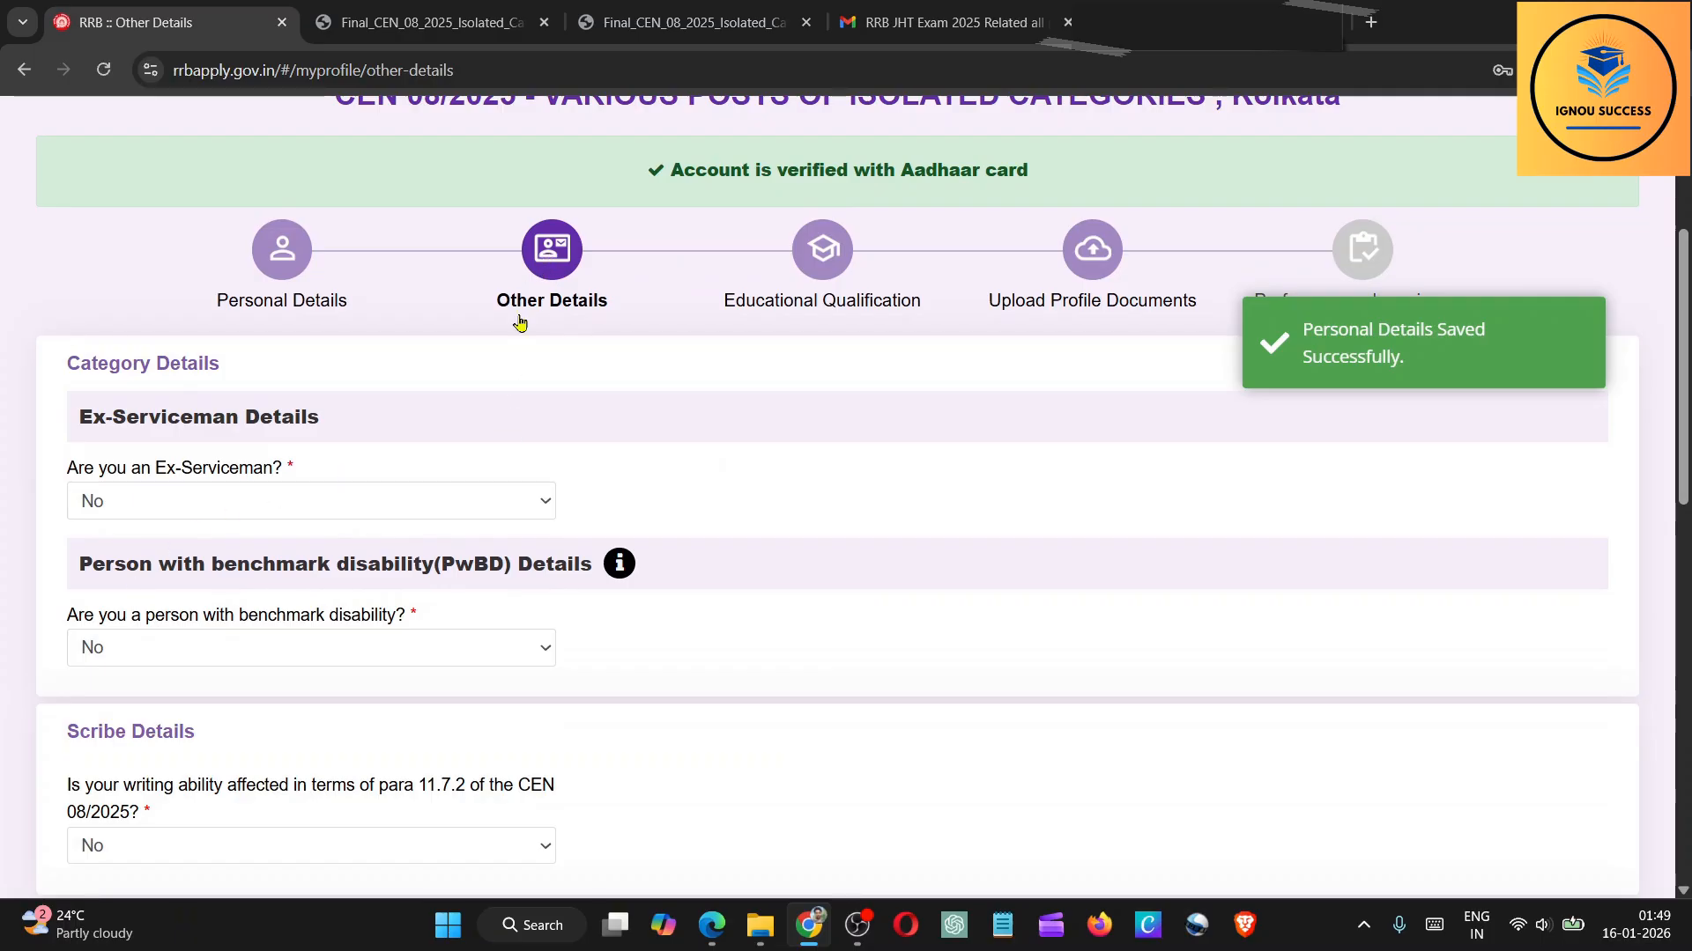
scroll(450, 435, "down", 2)
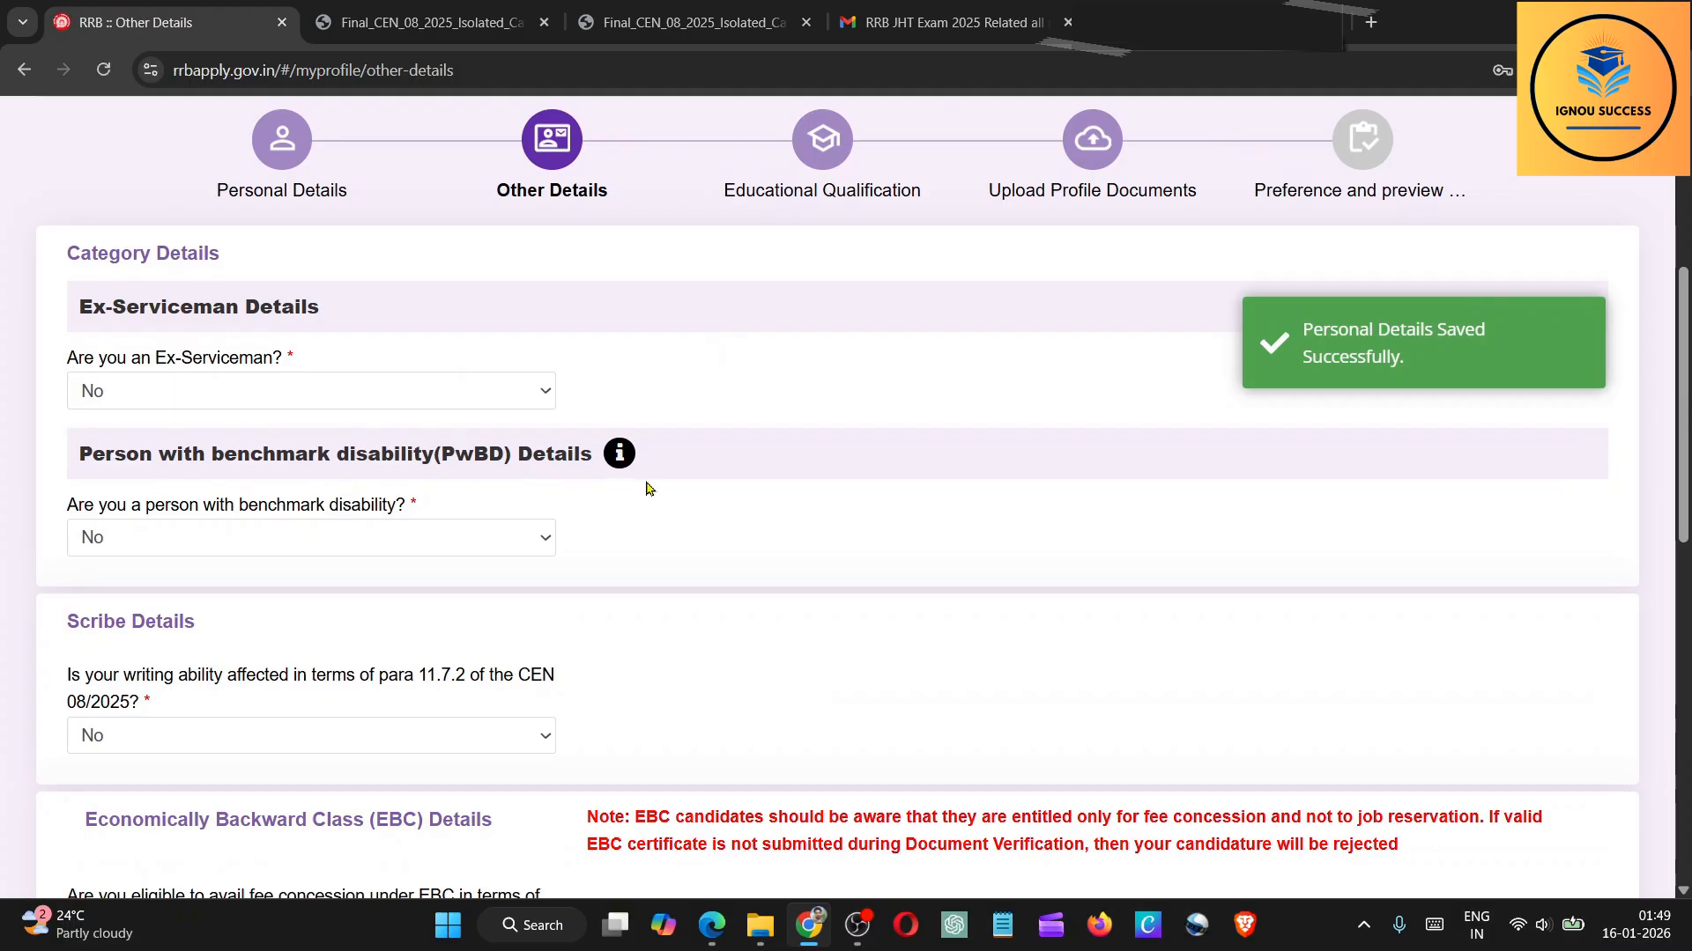
scroll(480, 555, "down", 2)
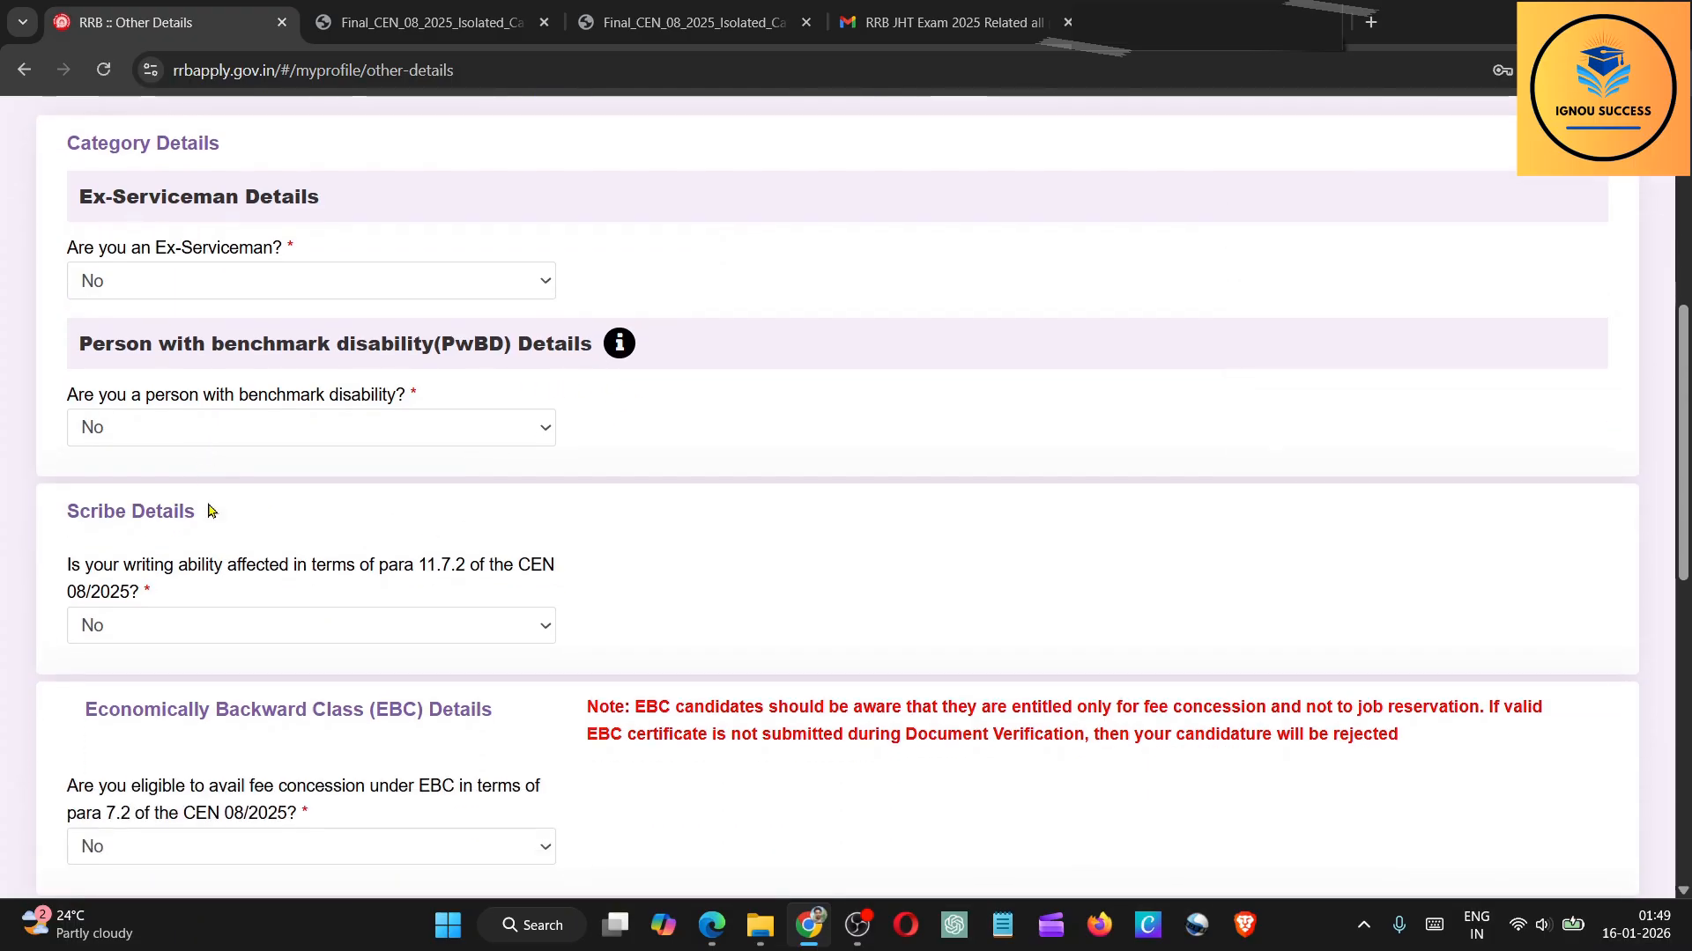
scroll(200, 472, "down", 2)
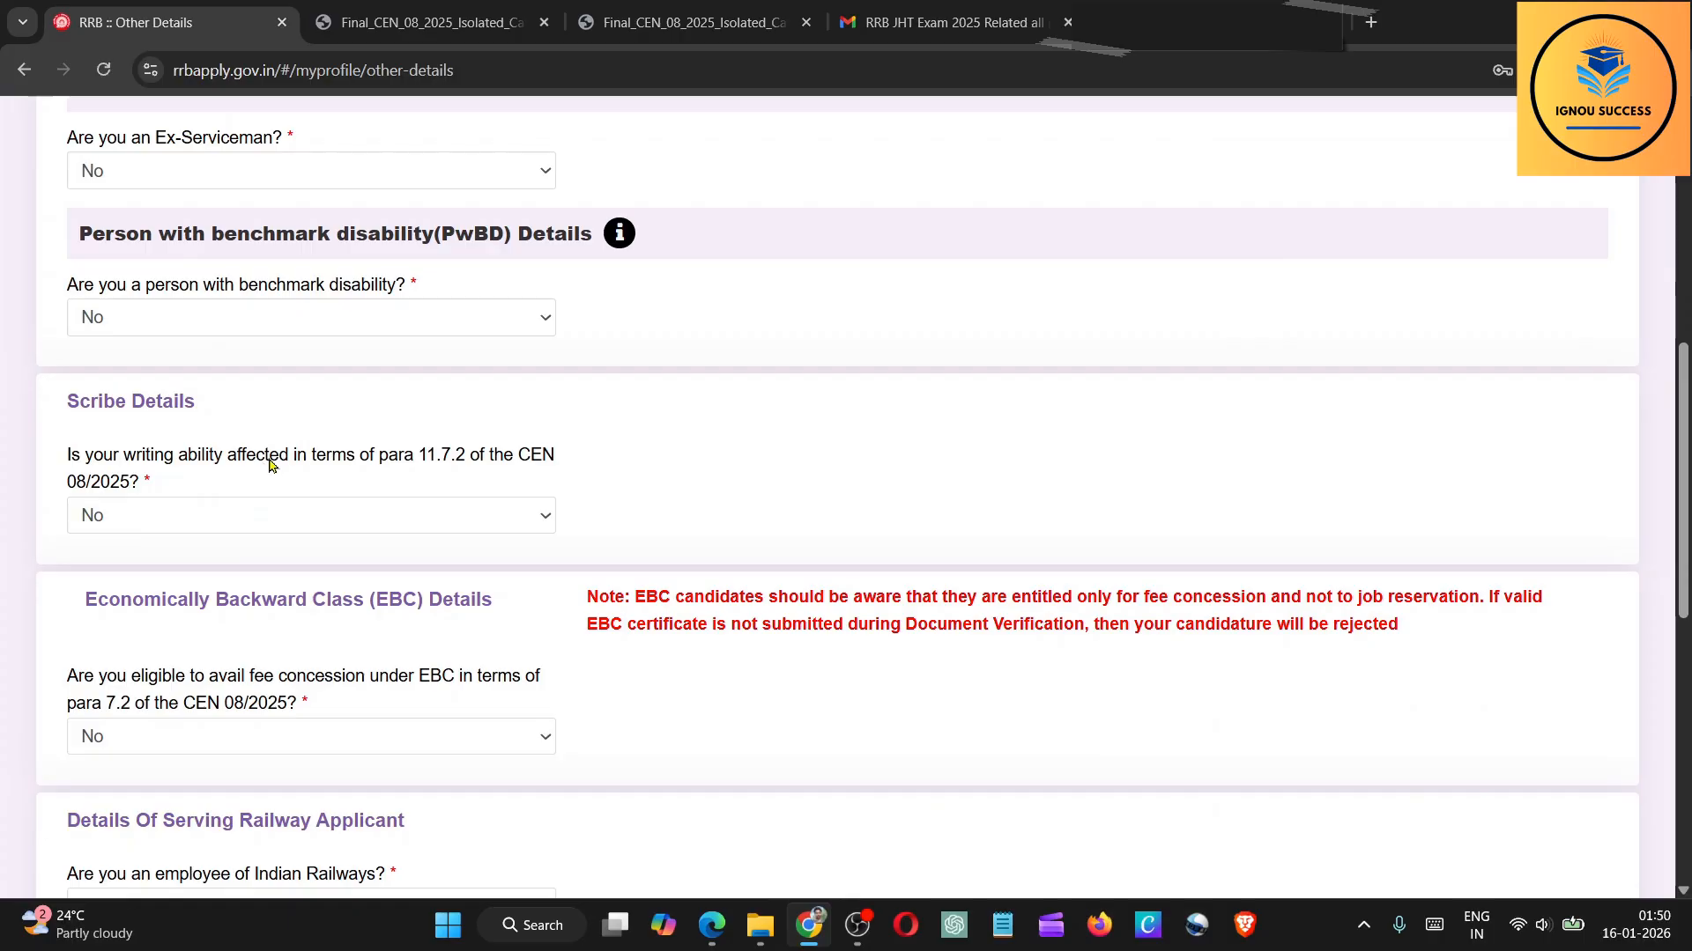
scroll(427, 498, "down", 3)
scroll(428, 499, "down", 2)
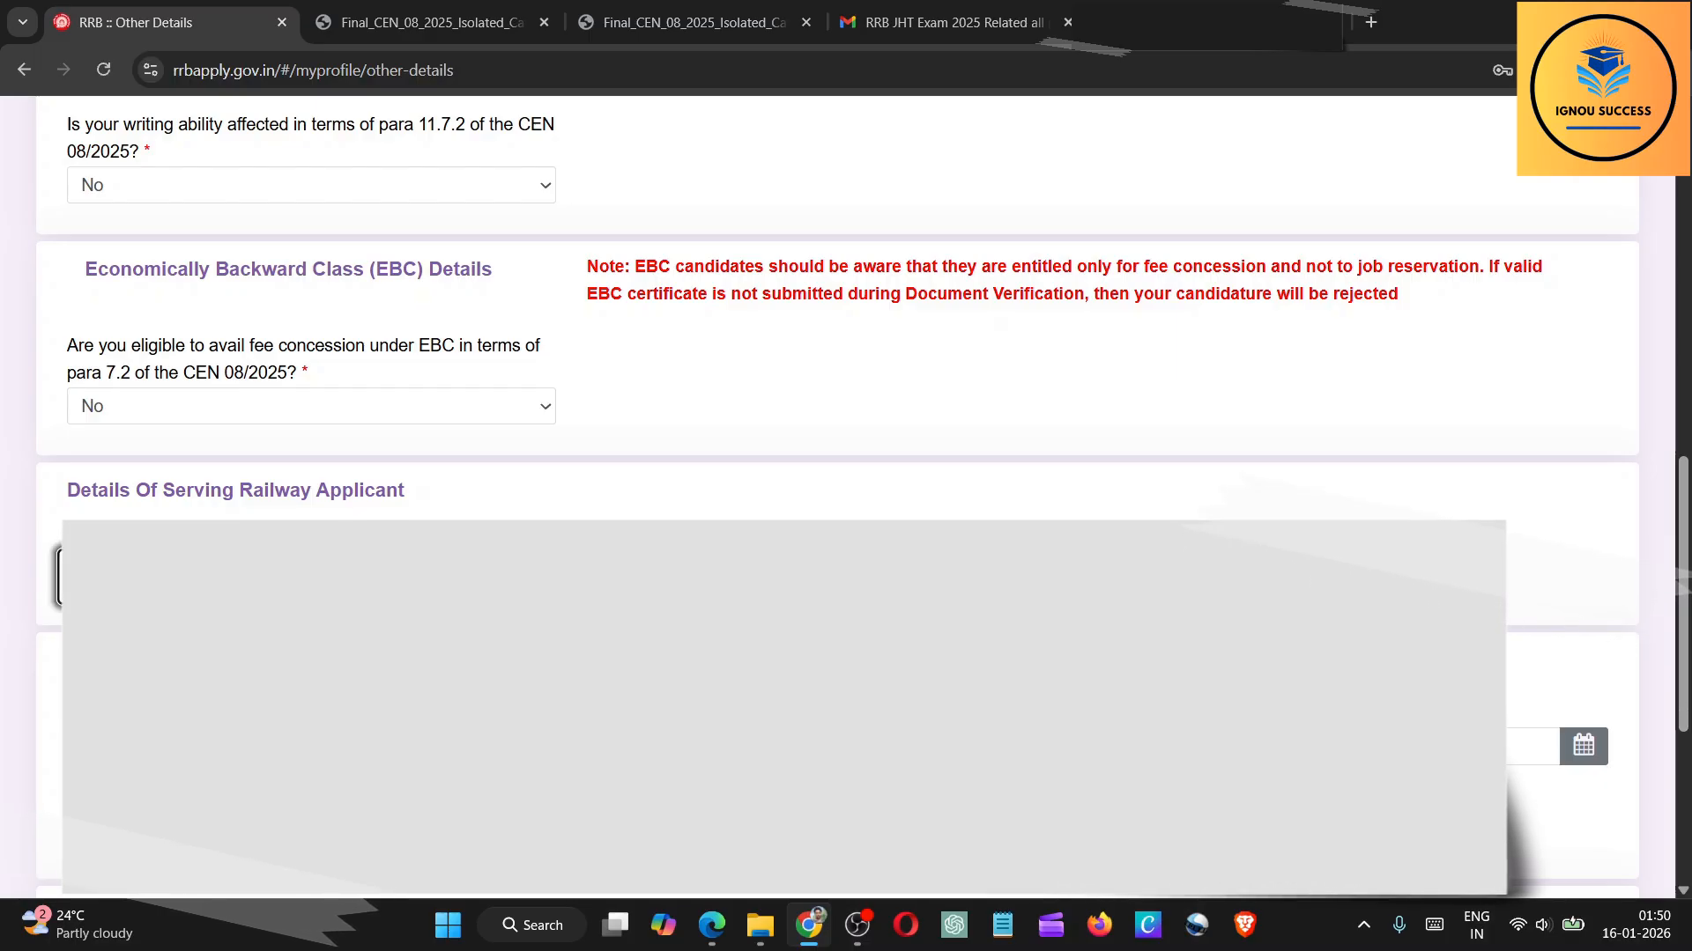
scroll(837, 493, "down", 2)
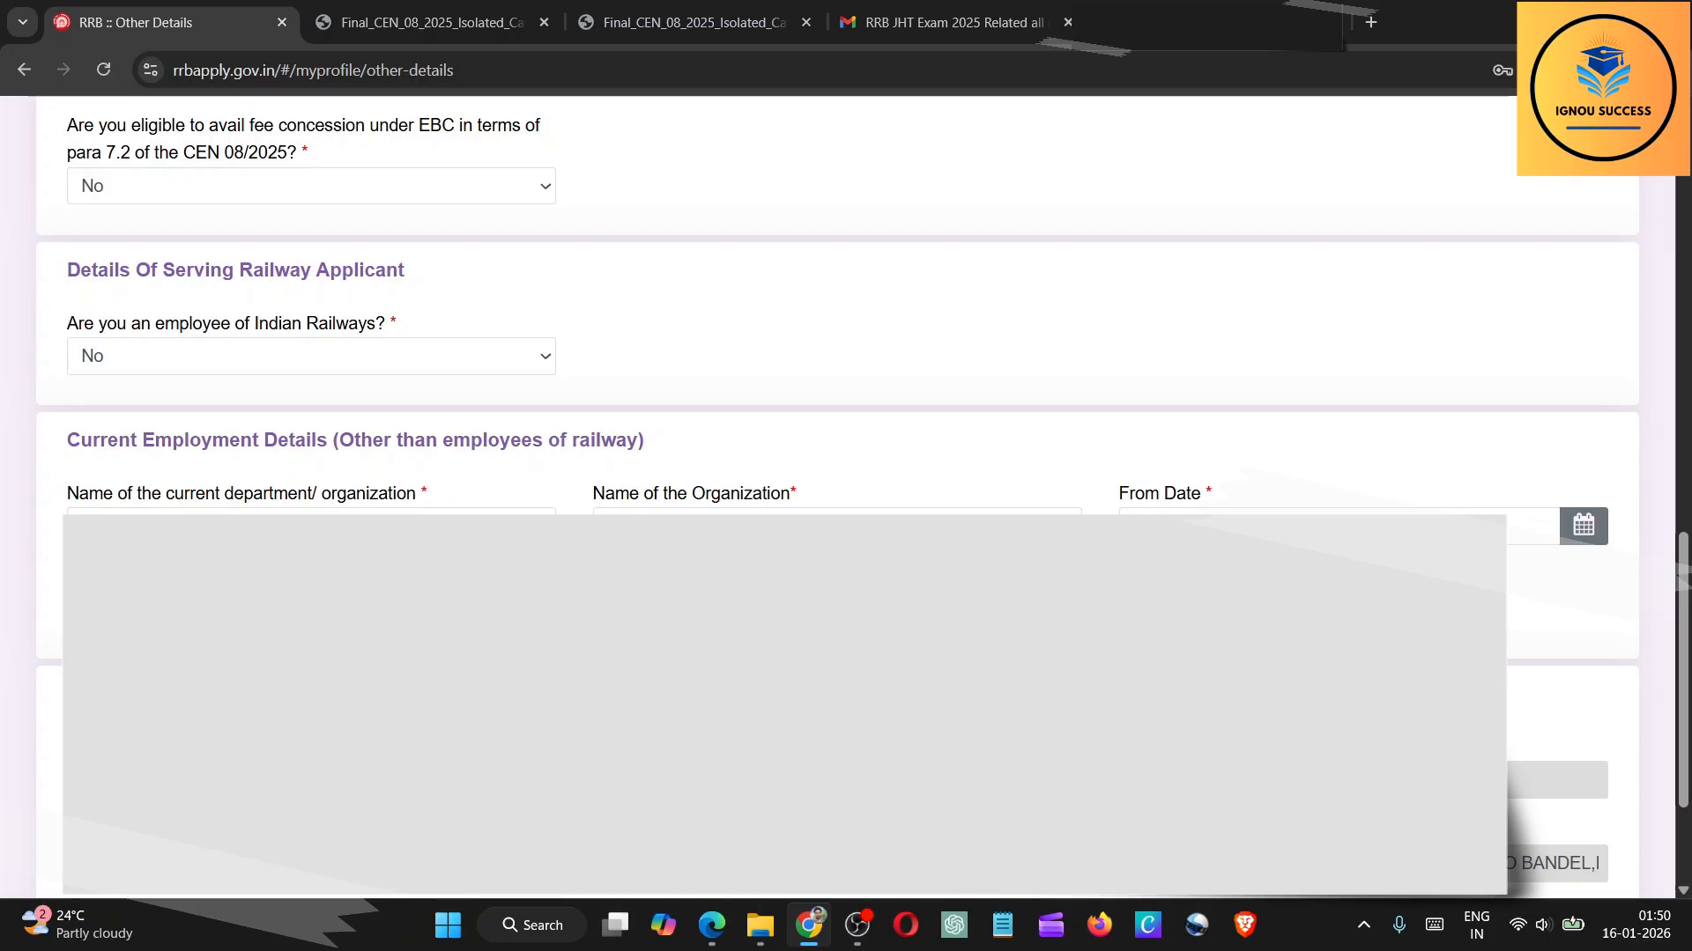
Check the current employment and bank details, save the Other Details form and proceed to the Educational Qualification page.
left_click(311, 527)
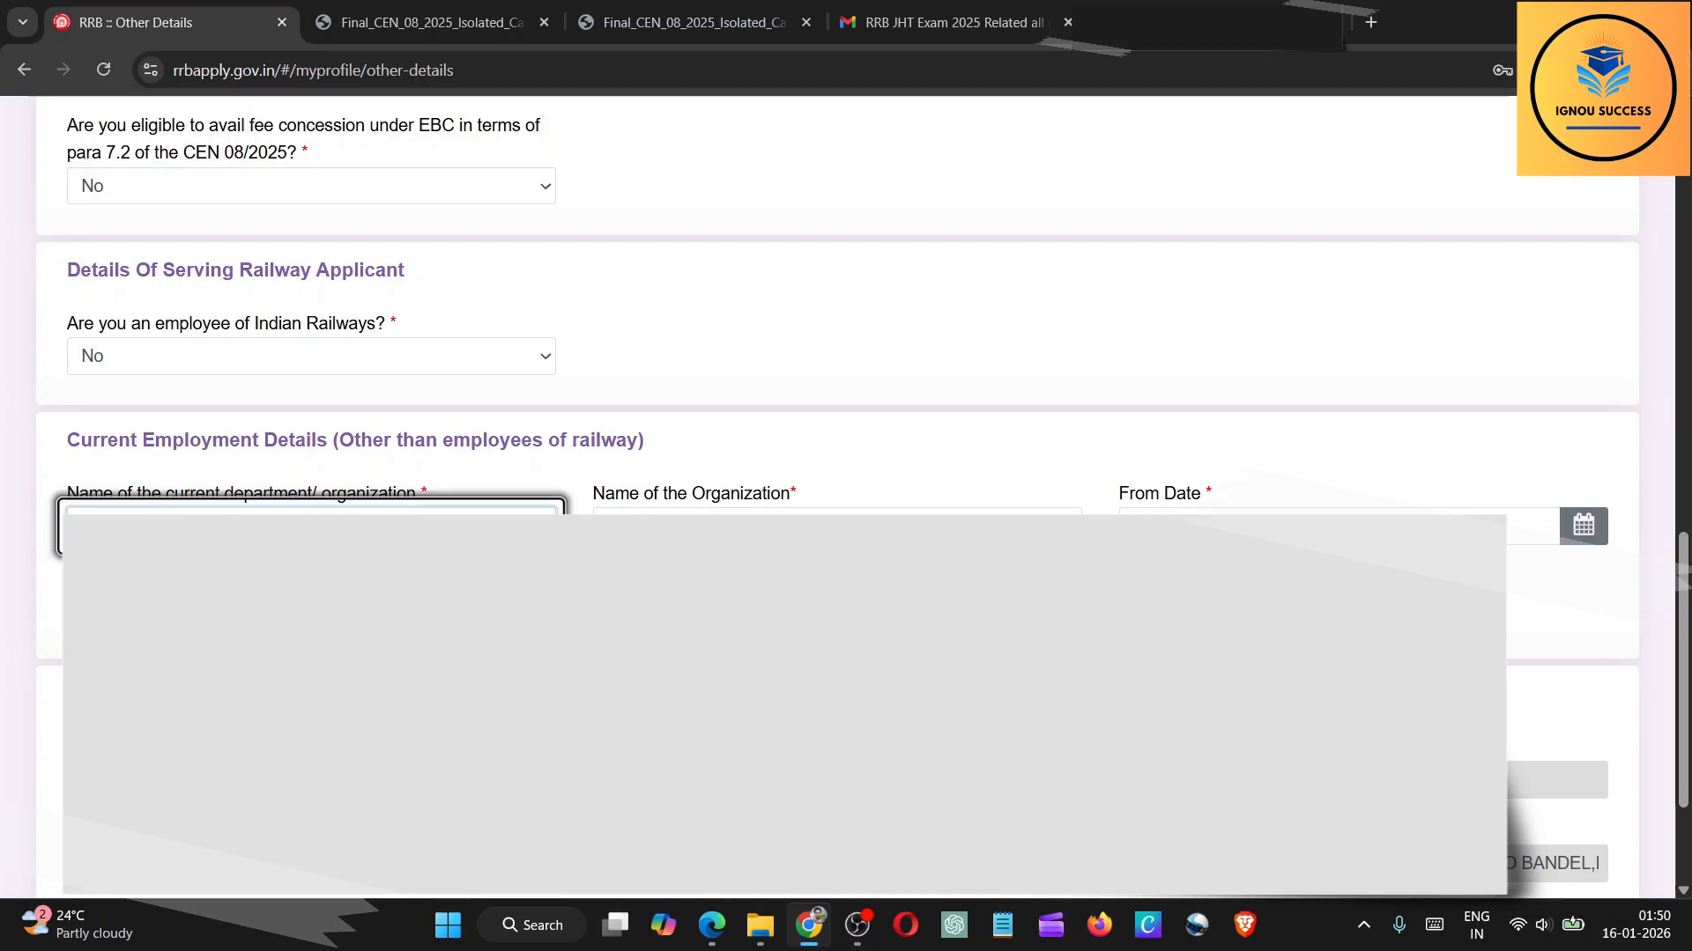
left_click(705, 441)
scroll(846, 494, "down", 3)
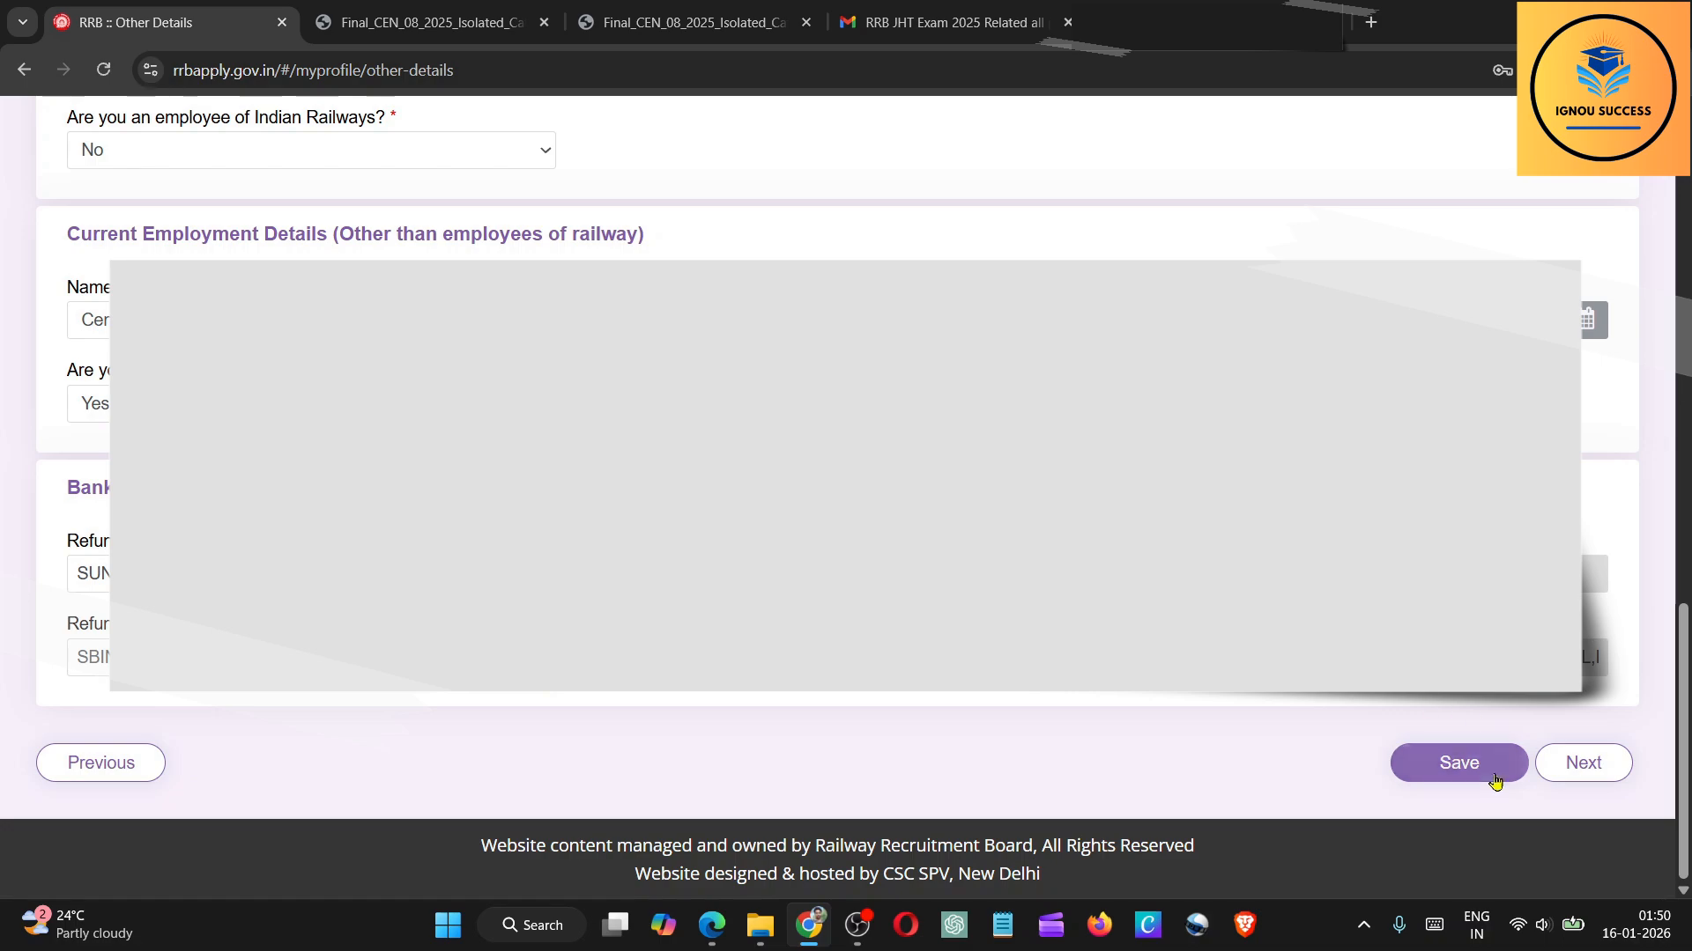
left_click(1570, 769)
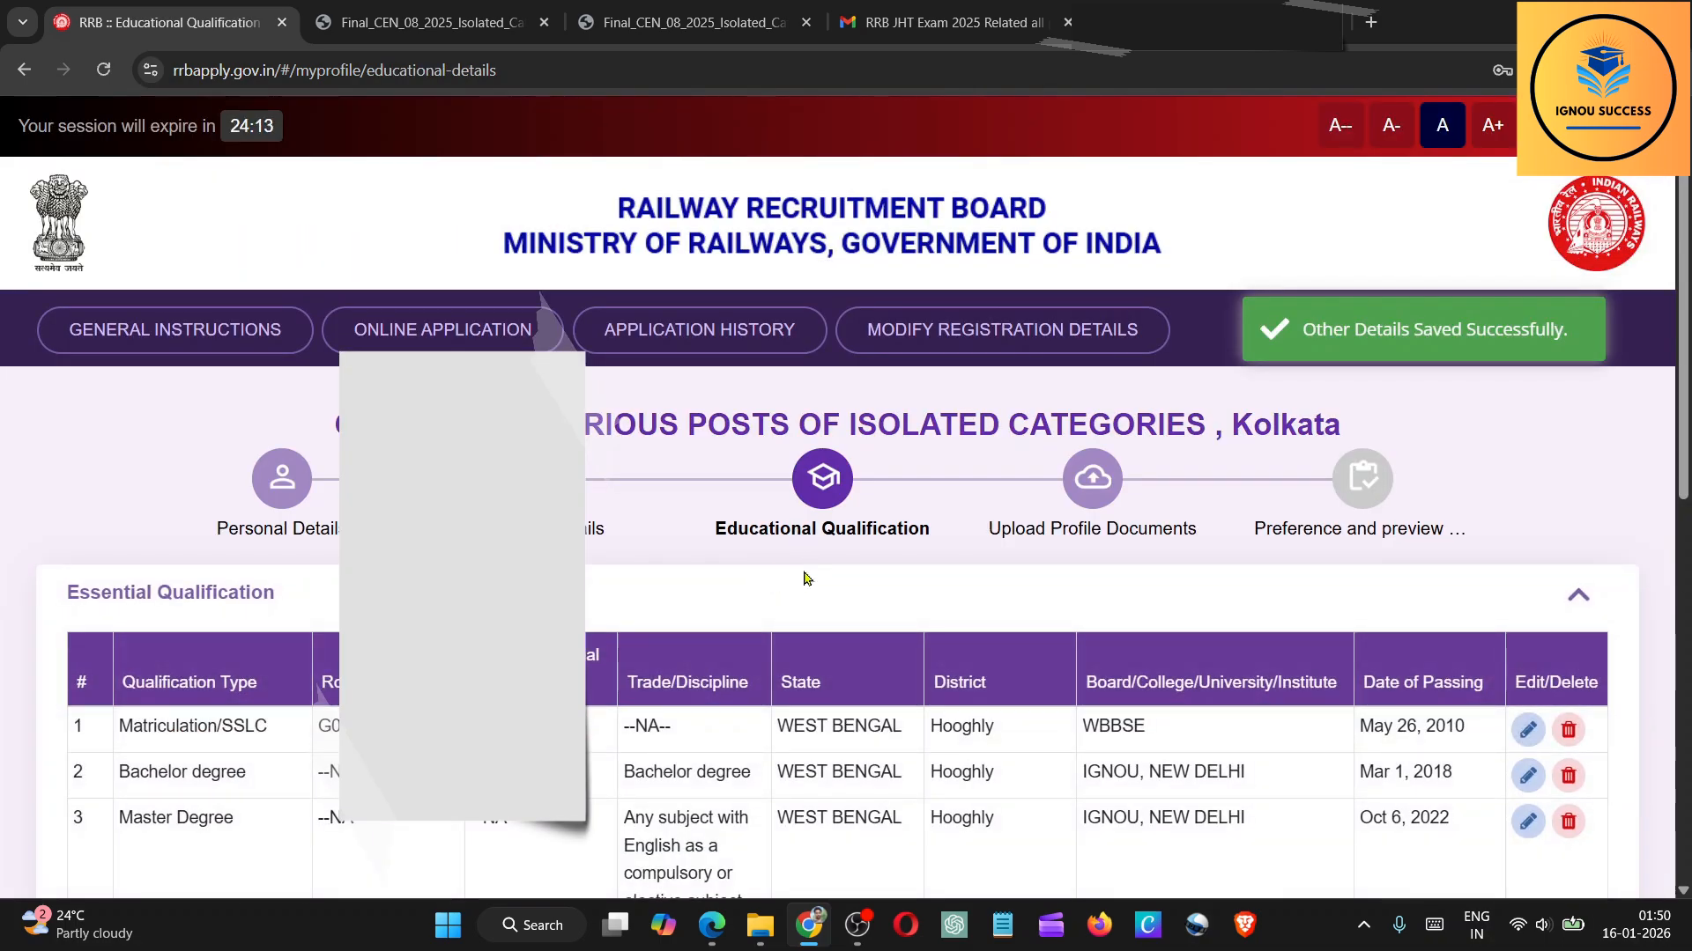
Review the essential qualification entries and view the qualification types available for adding, without choosing one.
scroll(528, 572, "down", 3)
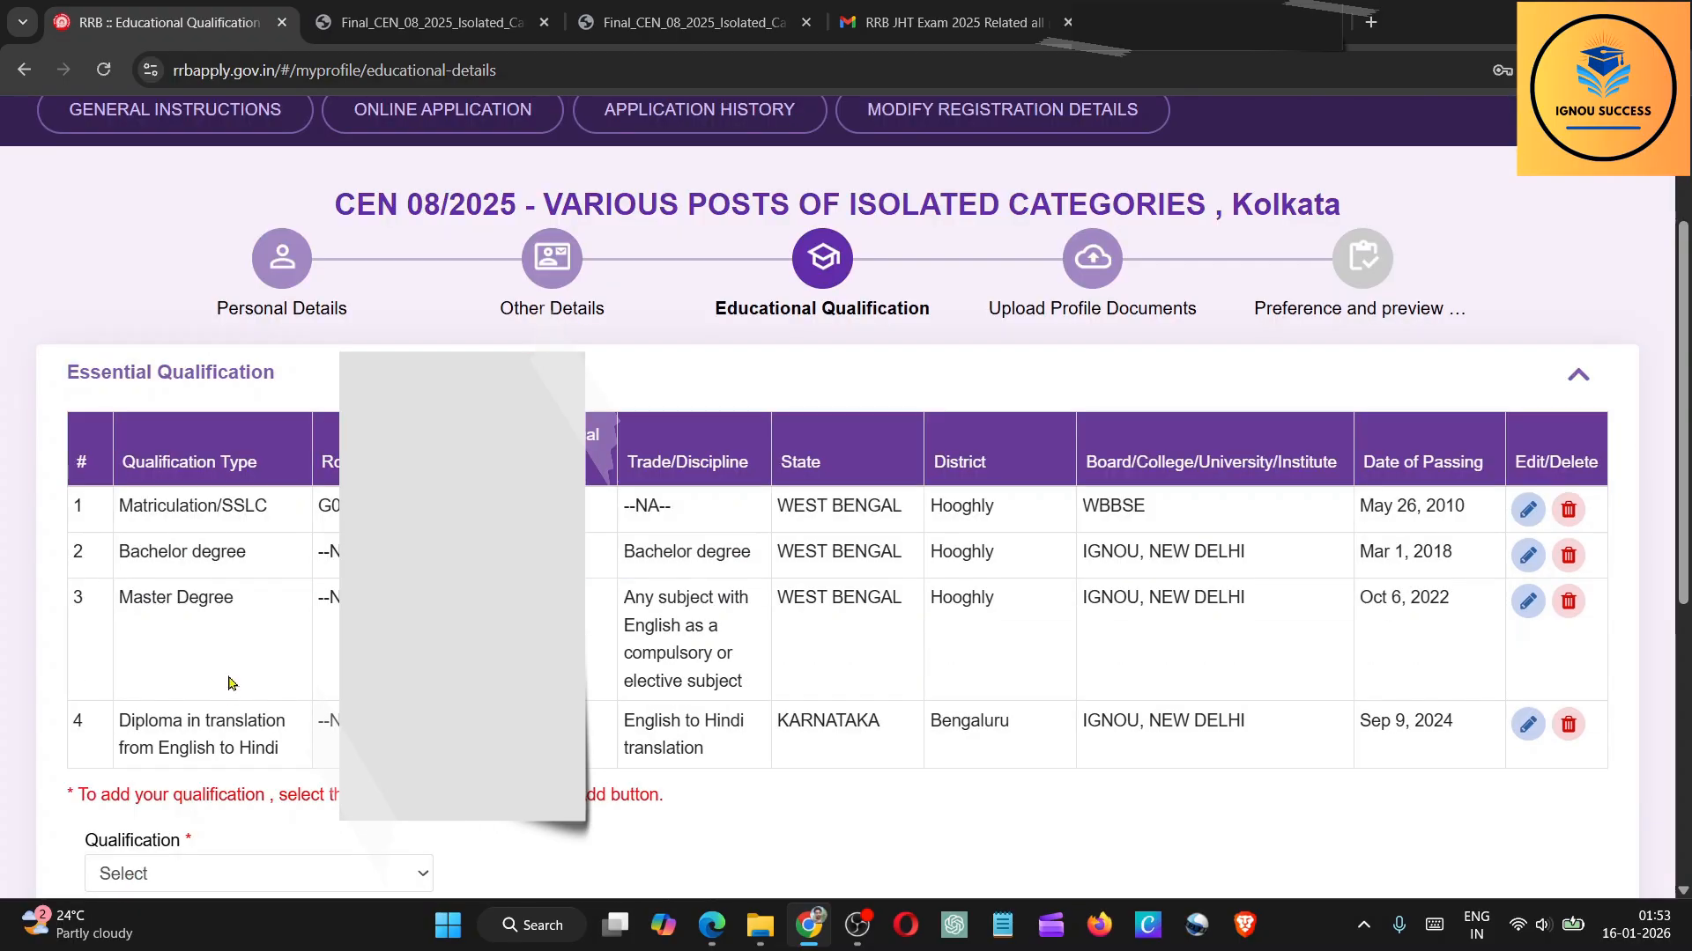
scroll(339, 687, "down", 3)
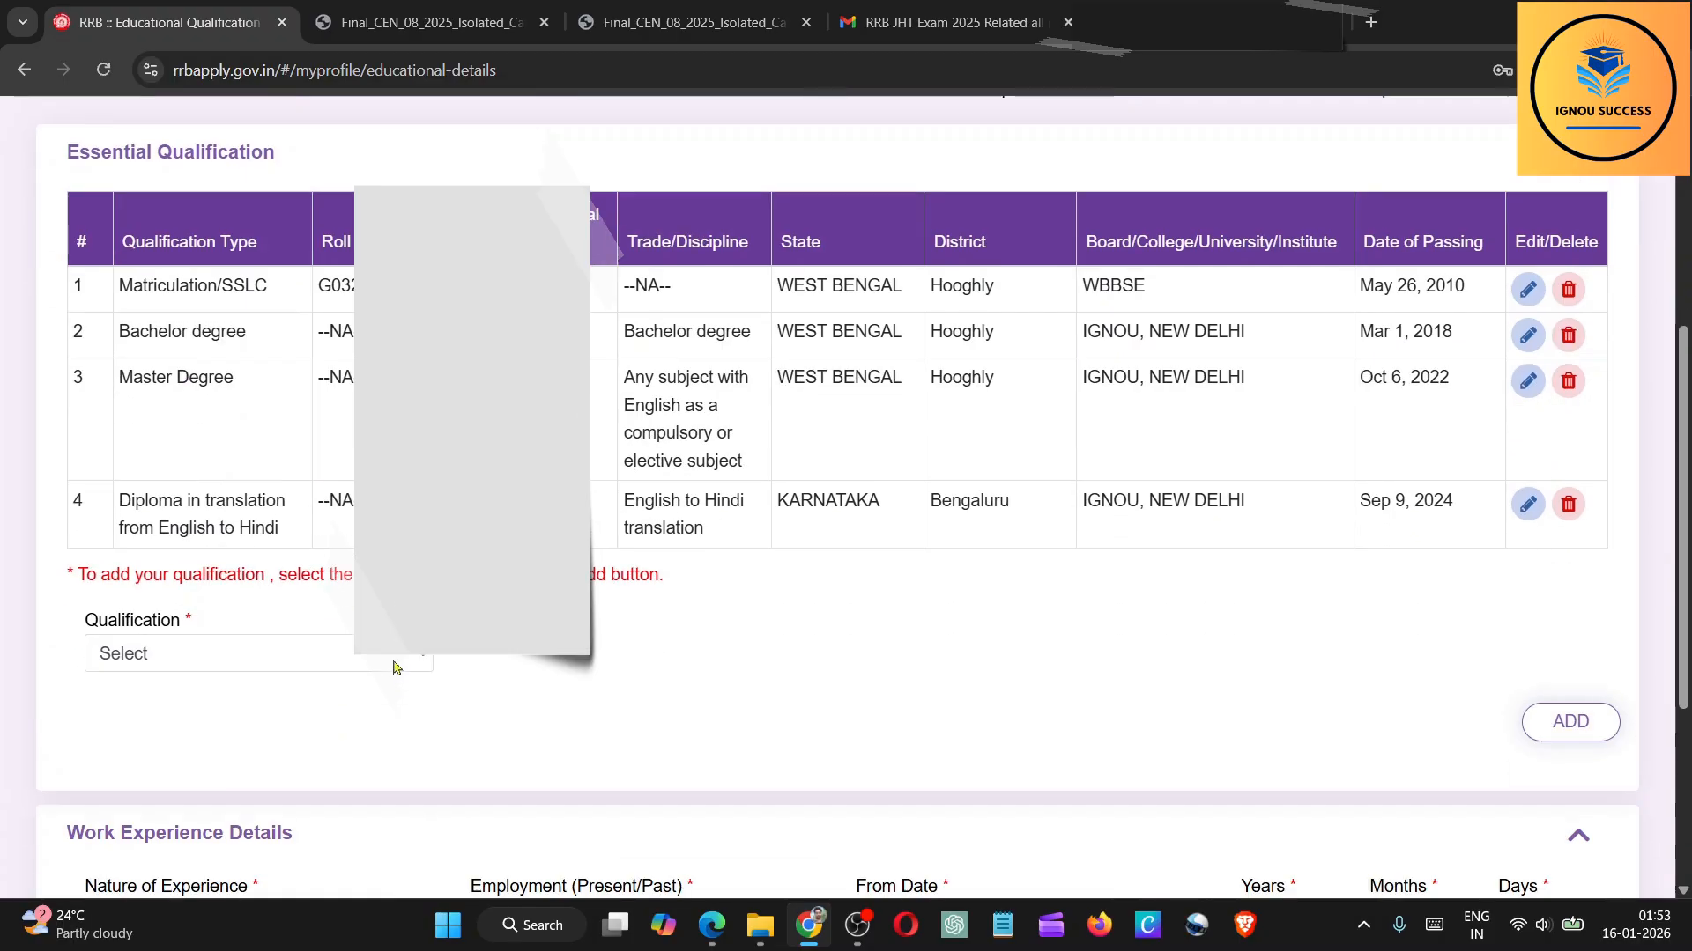
left_click(388, 660)
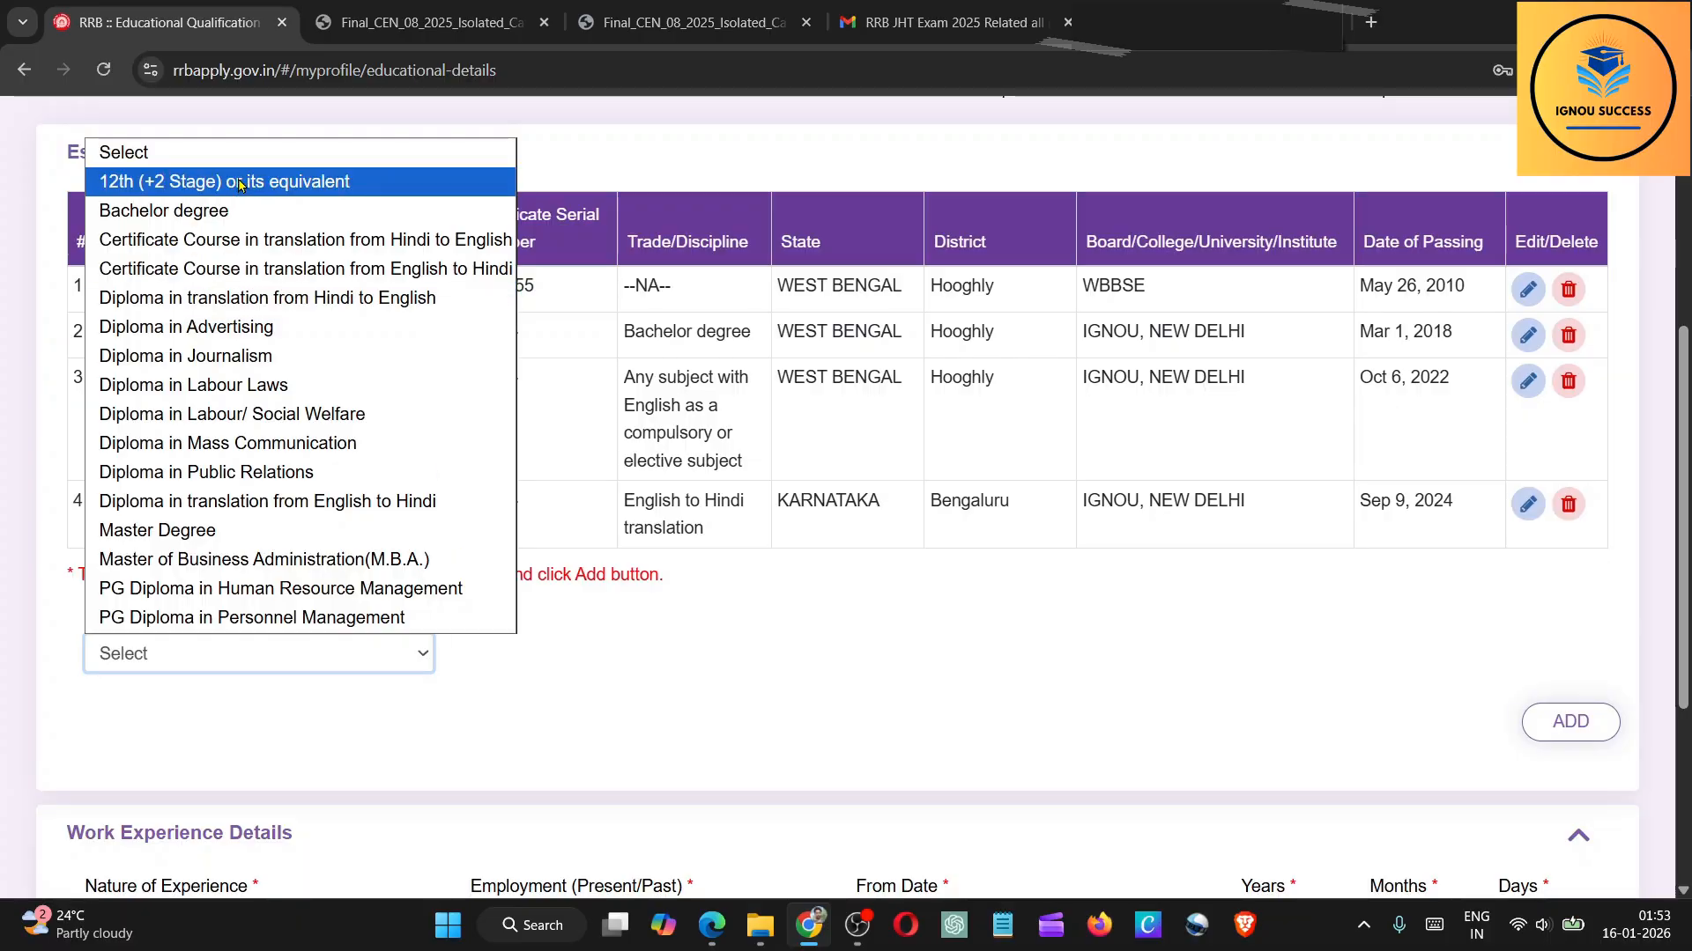
left_click(656, 652)
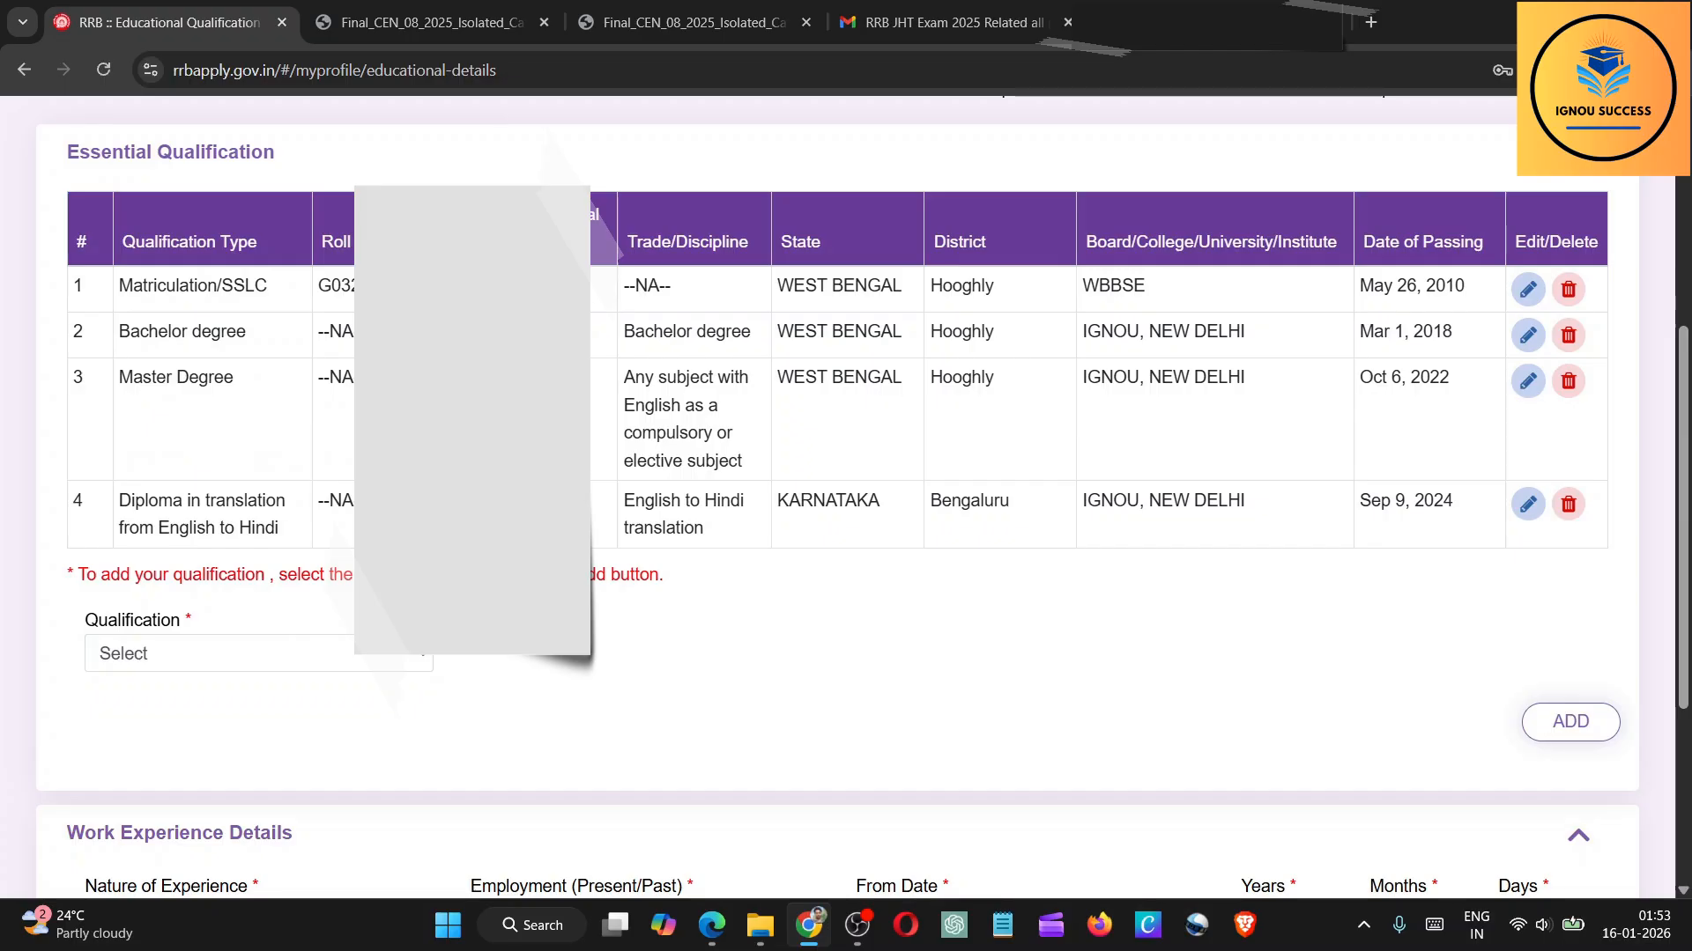
Read the minimum educational qualifications for each post in Annexure-A of the CEN 08/2025 notification PDF.
left_click(646, 18)
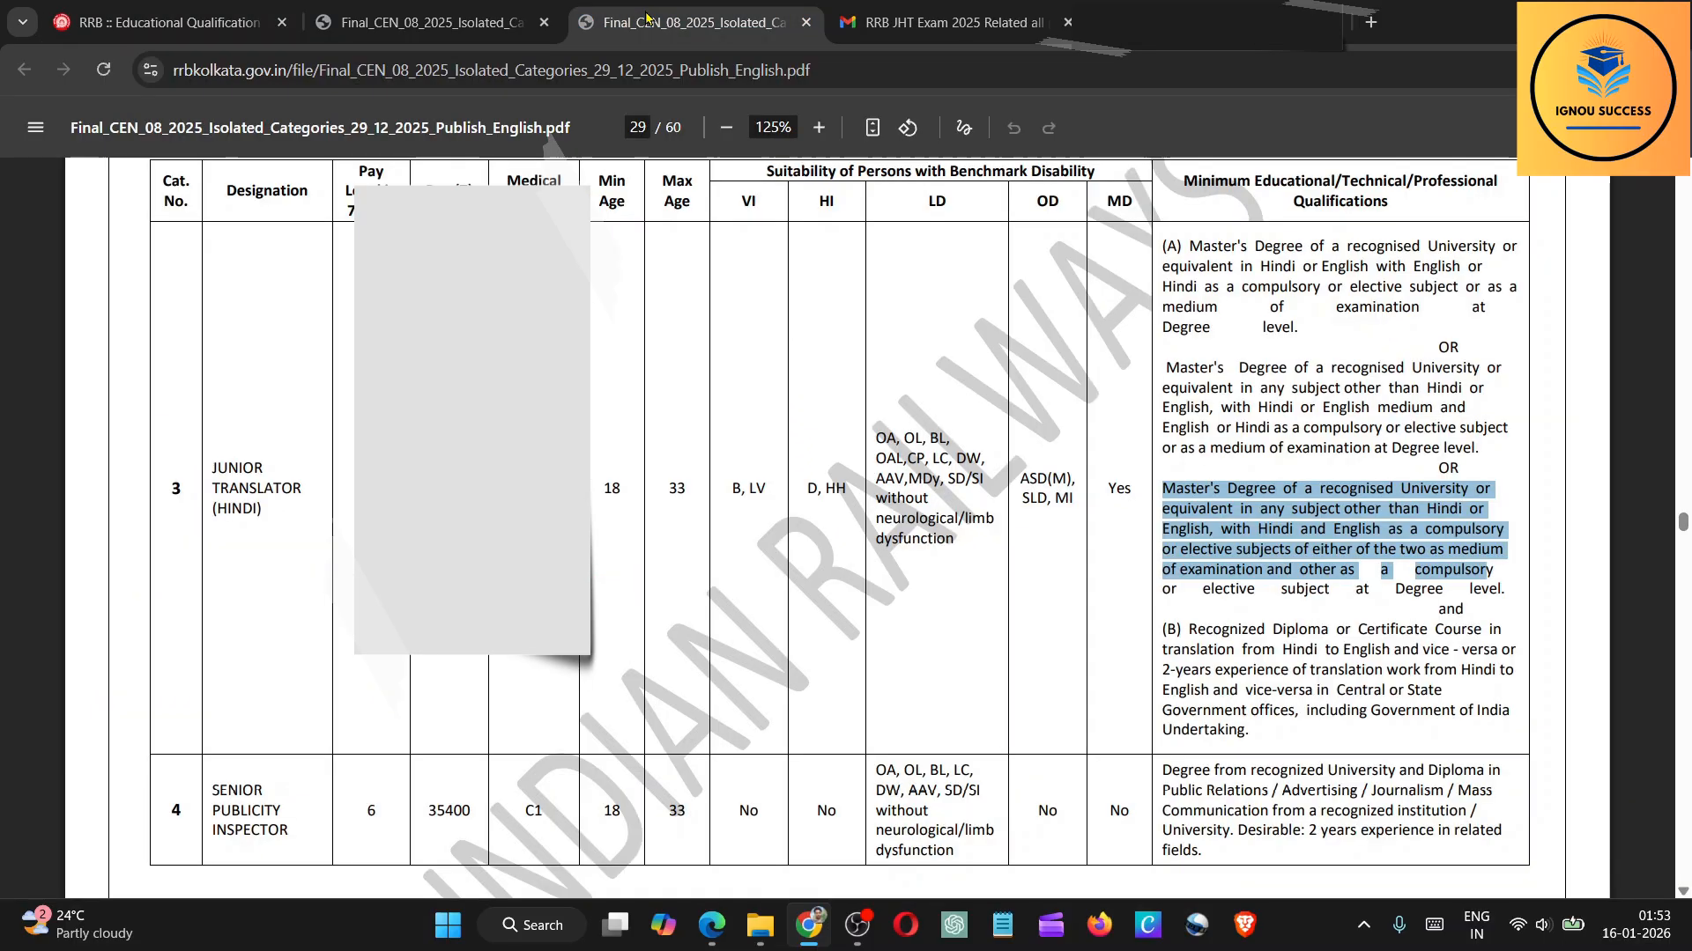
left_click(423, 25)
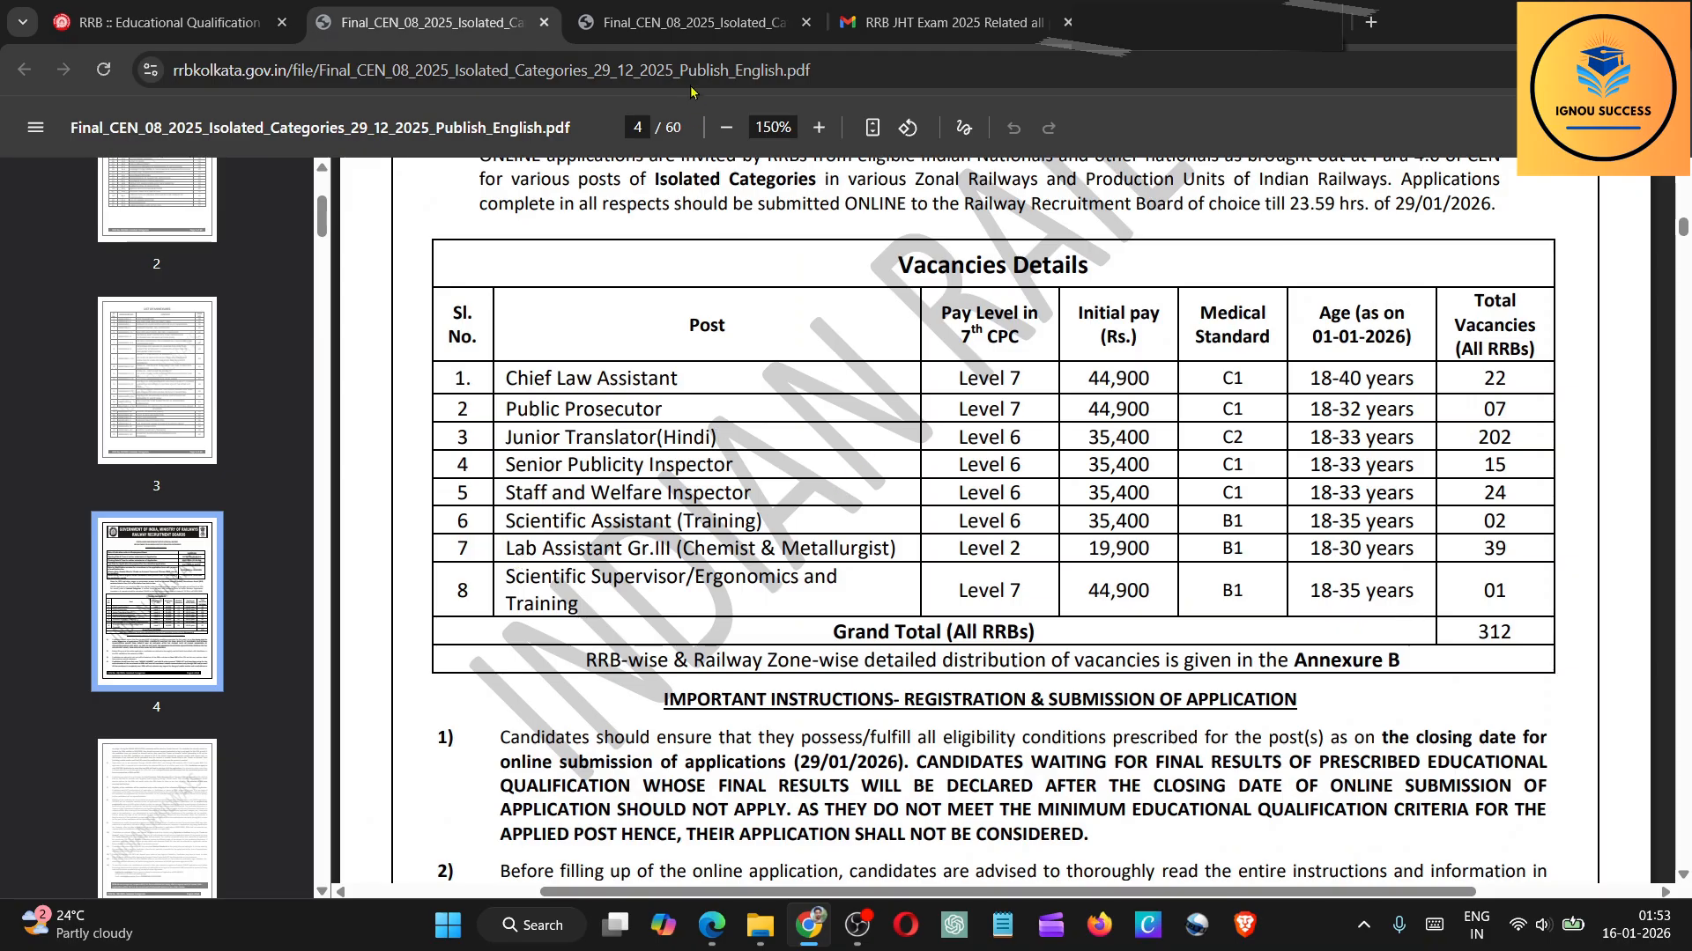
left_click(679, 21)
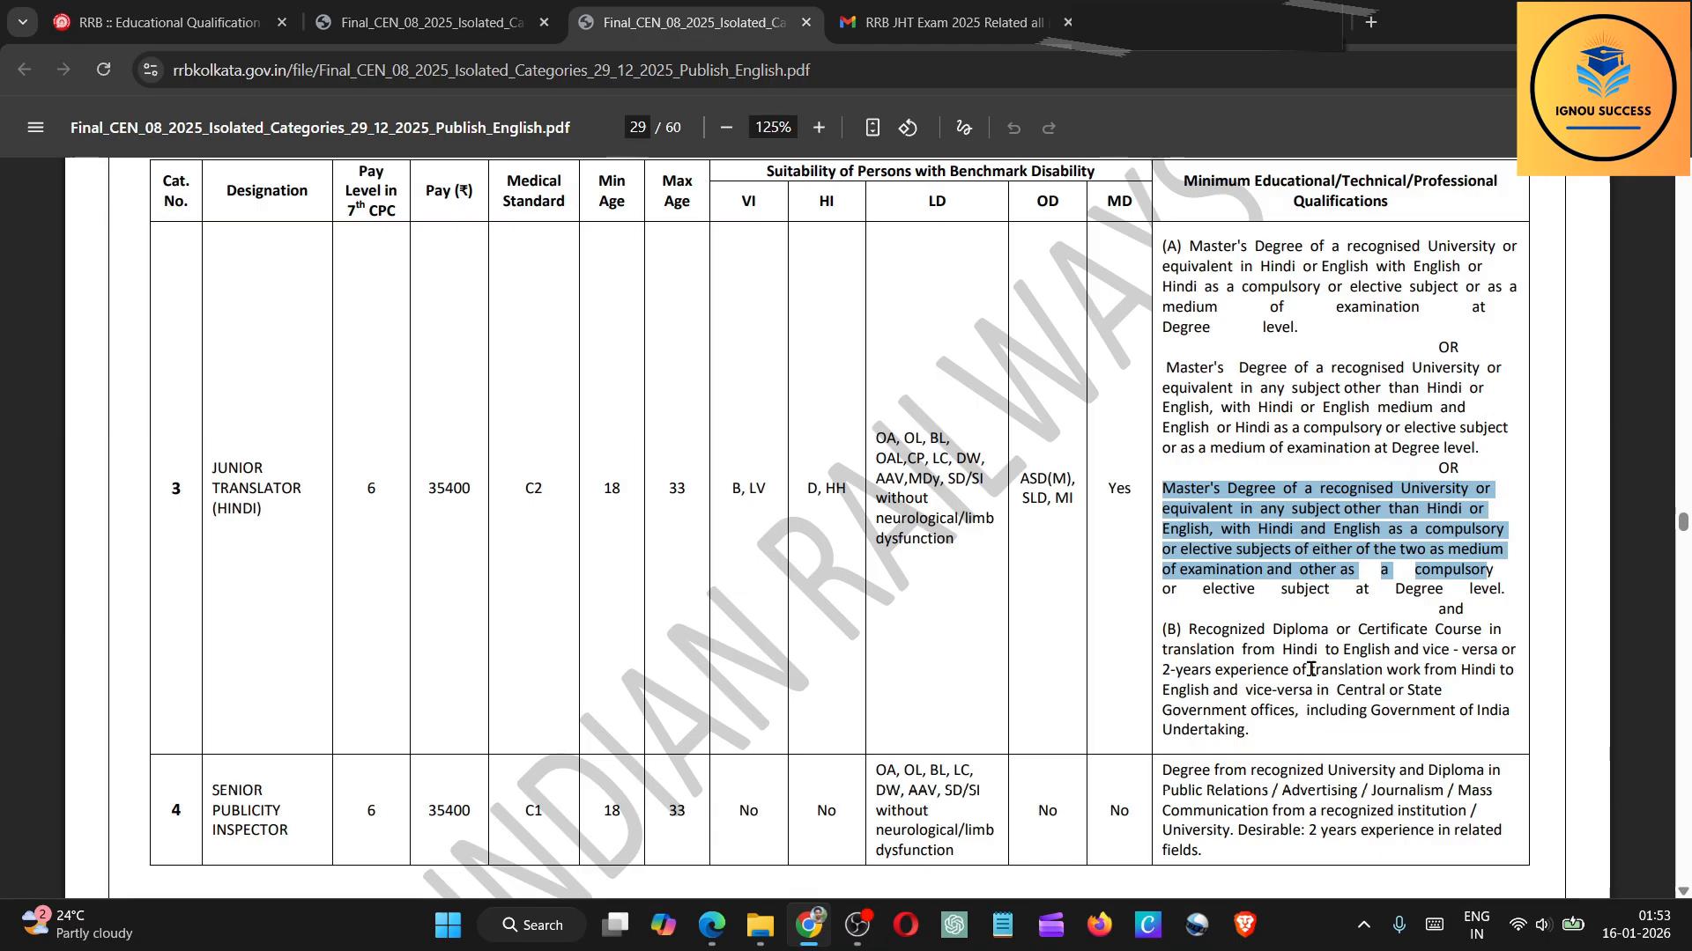
scroll(1310, 656, "up", 5)
scroll(1309, 648, "up", 6)
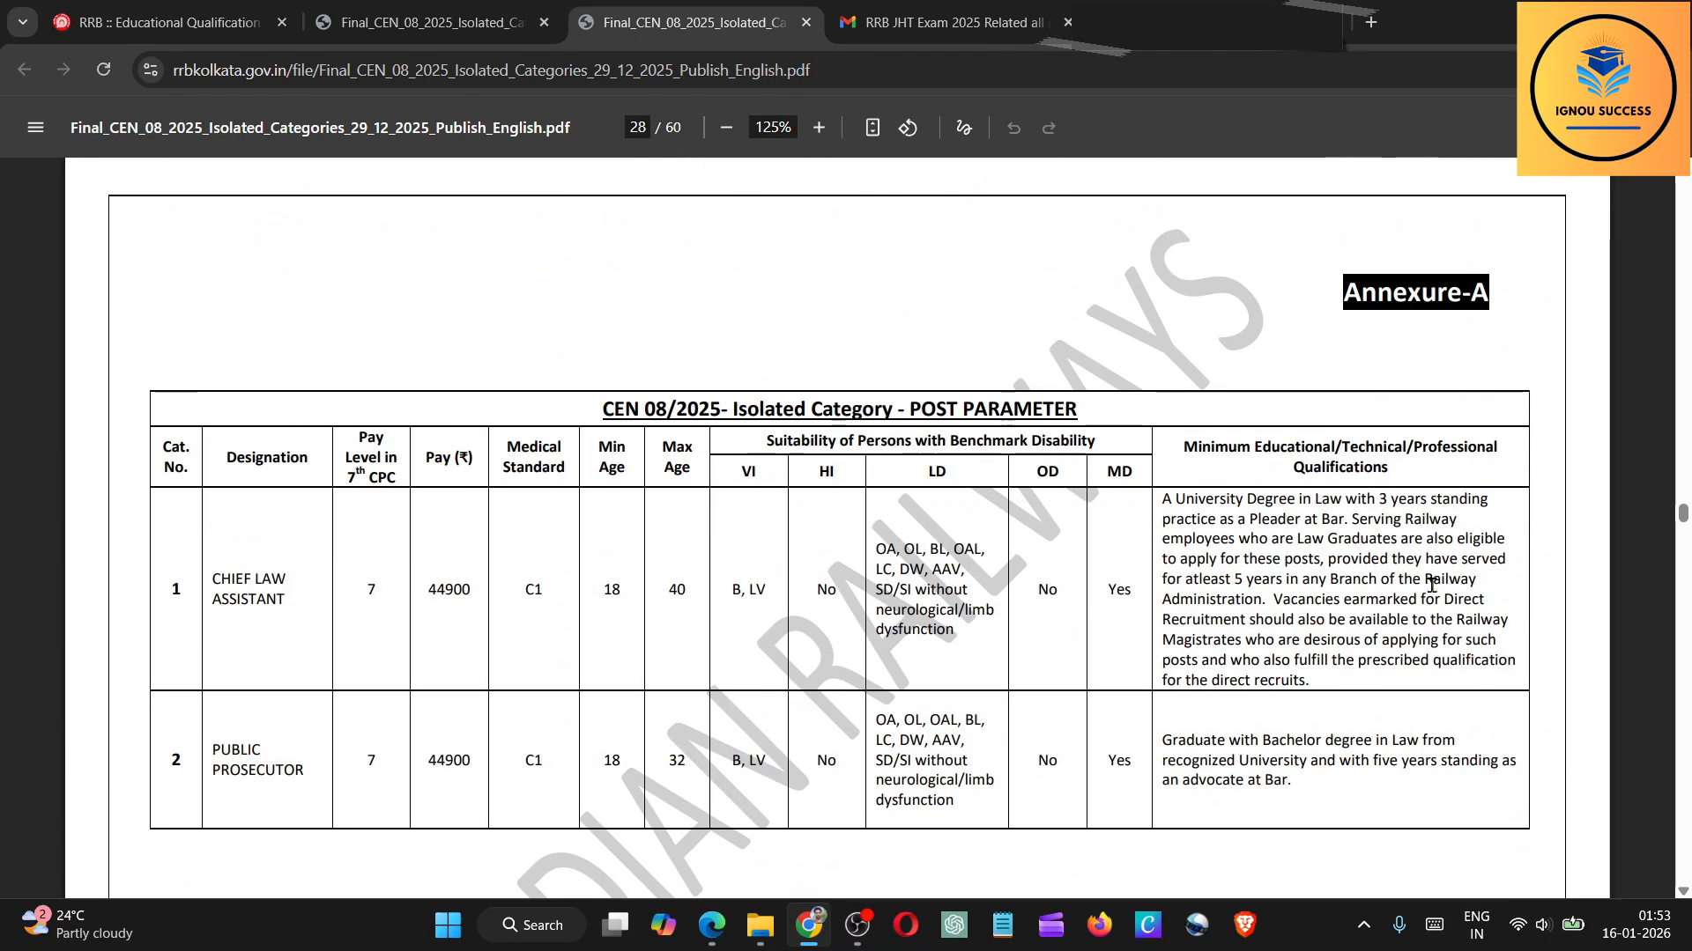
scroll(1432, 585, "down", 12)
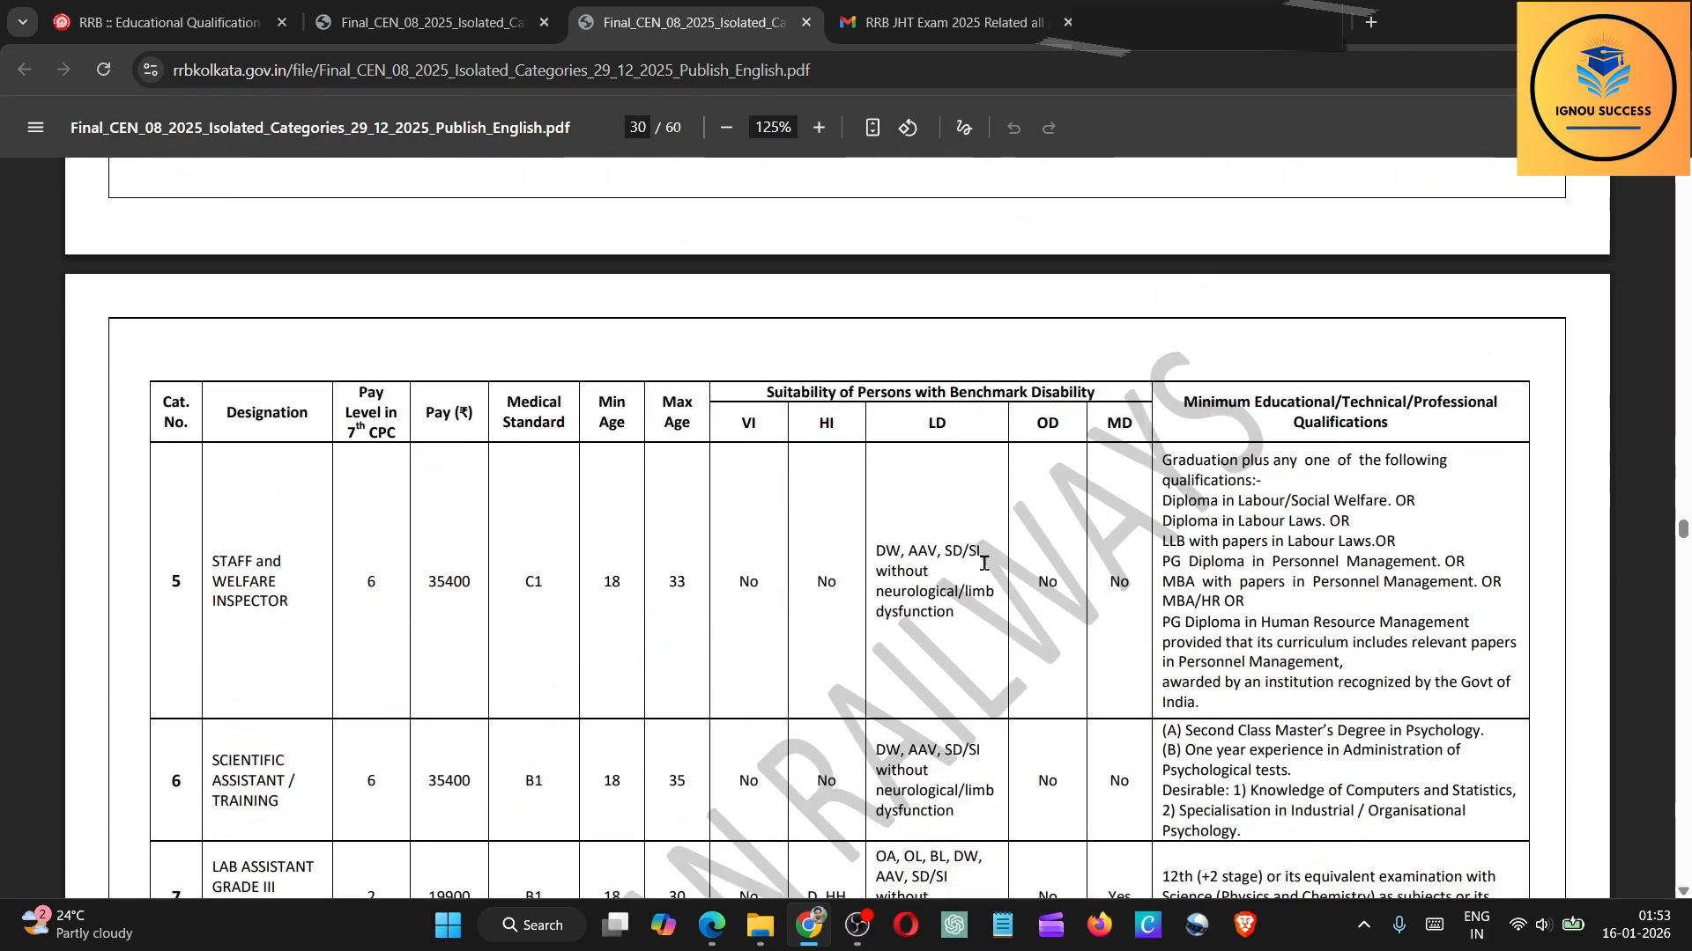
scroll(984, 563, "down", 5)
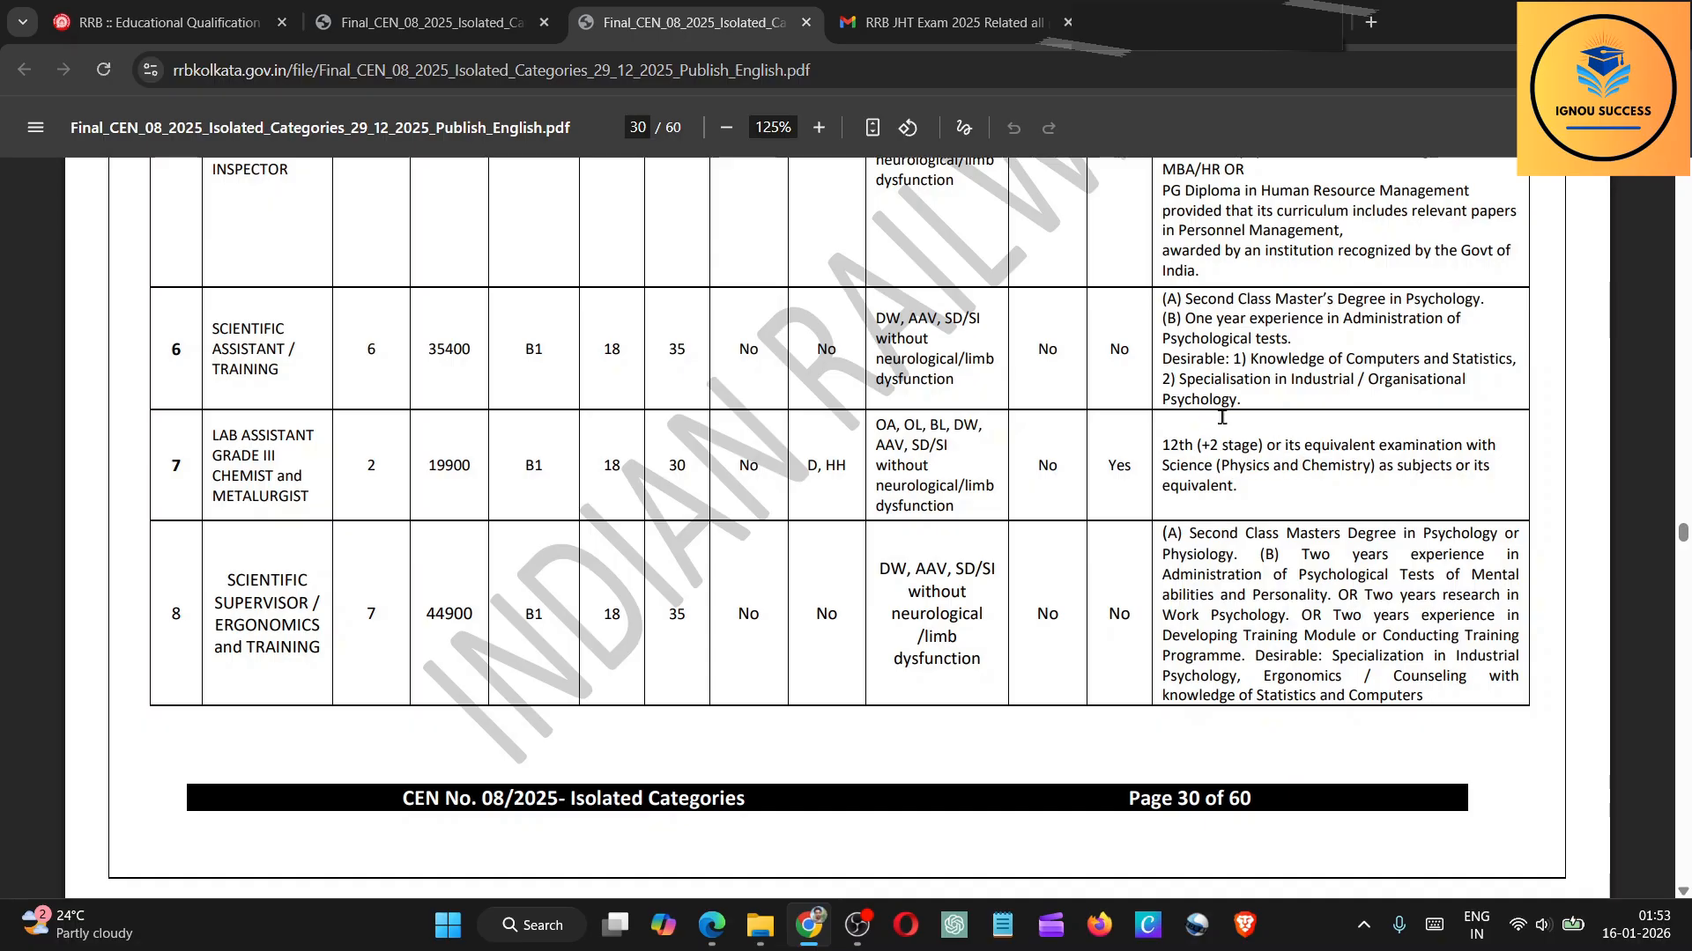
Return to the application, choose Master Degree as the qualification to add and view its discipline options.
left_click(192, 9)
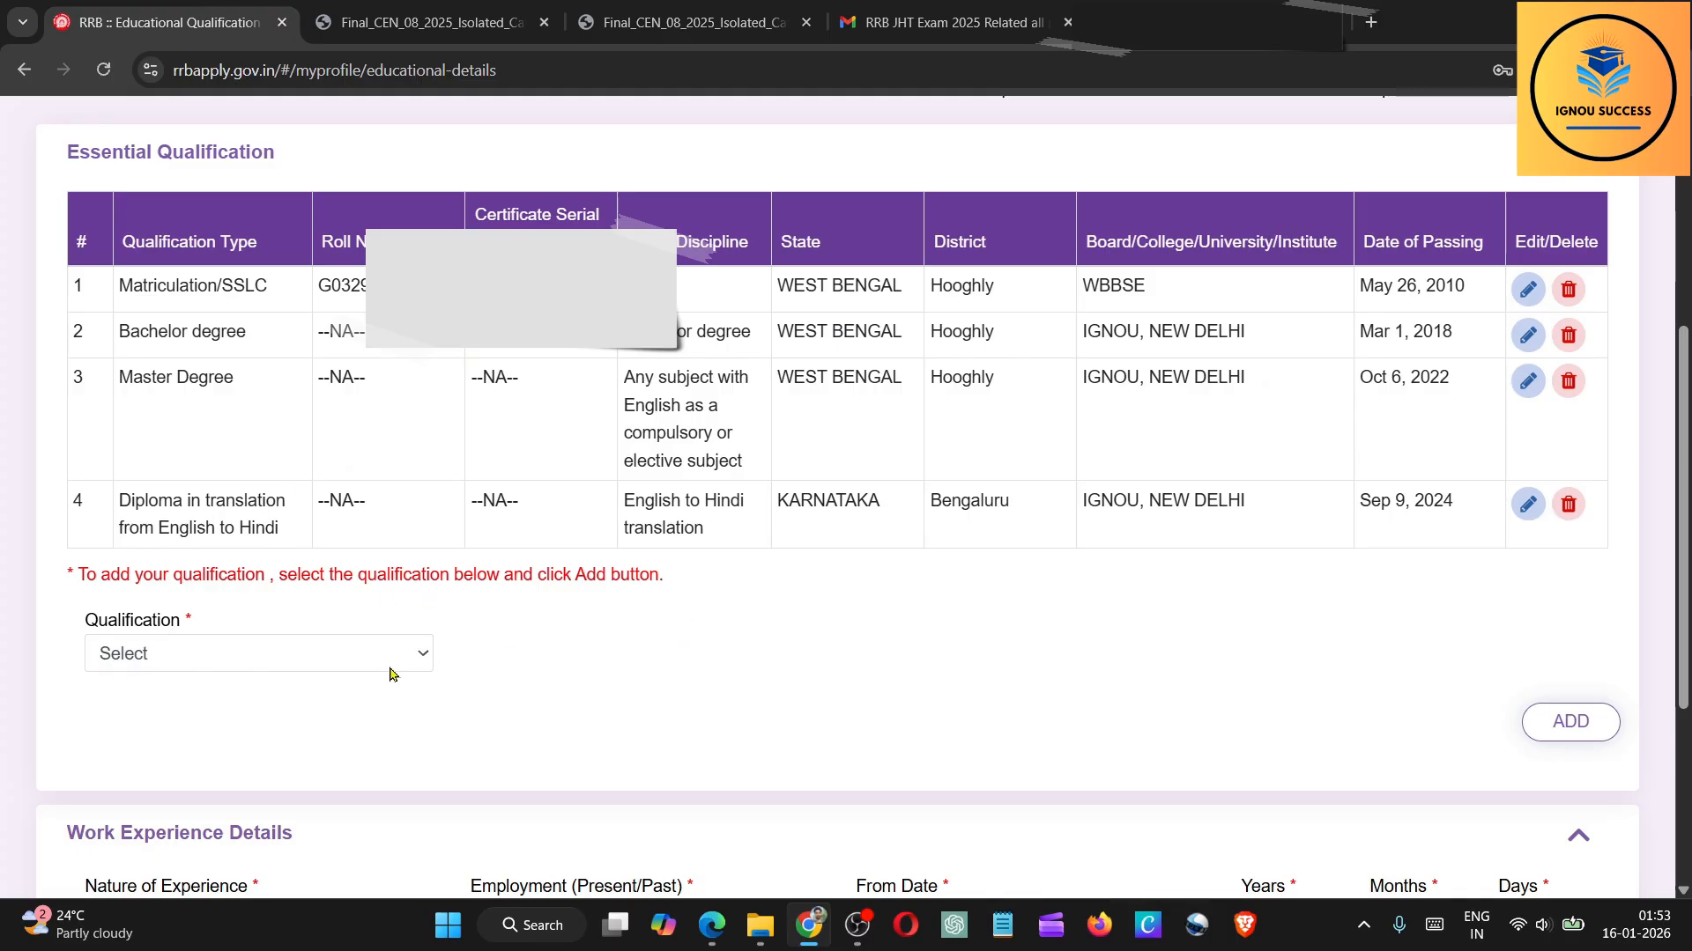
left_click(422, 653)
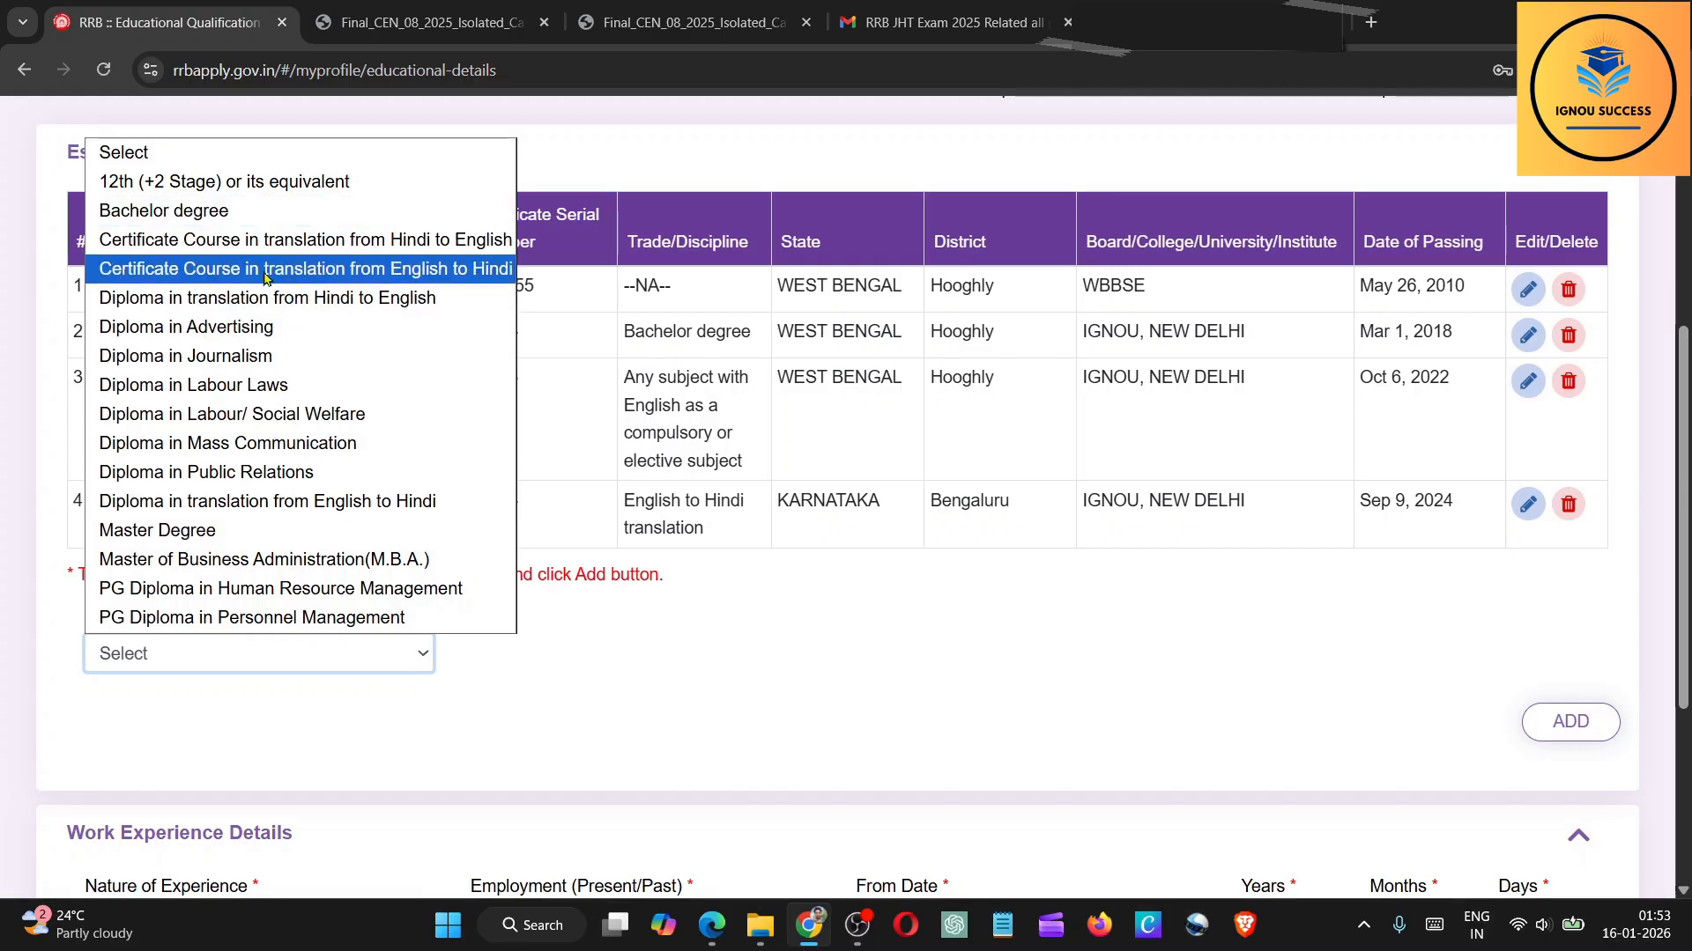
left_click(262, 531)
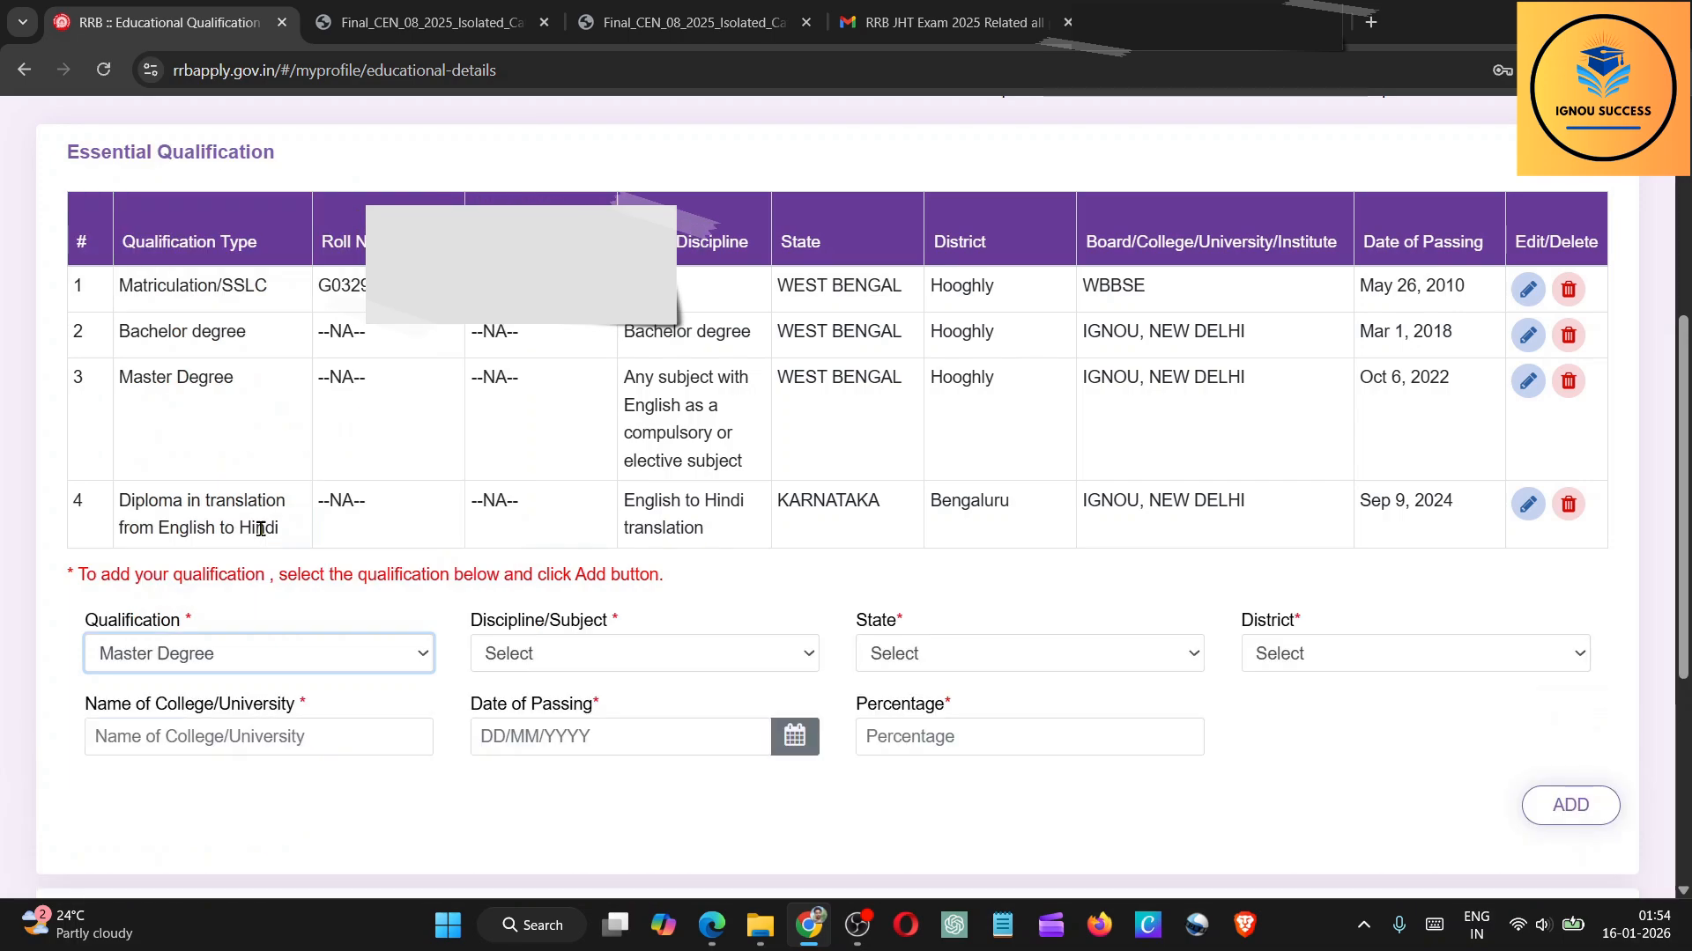
left_click(656, 650)
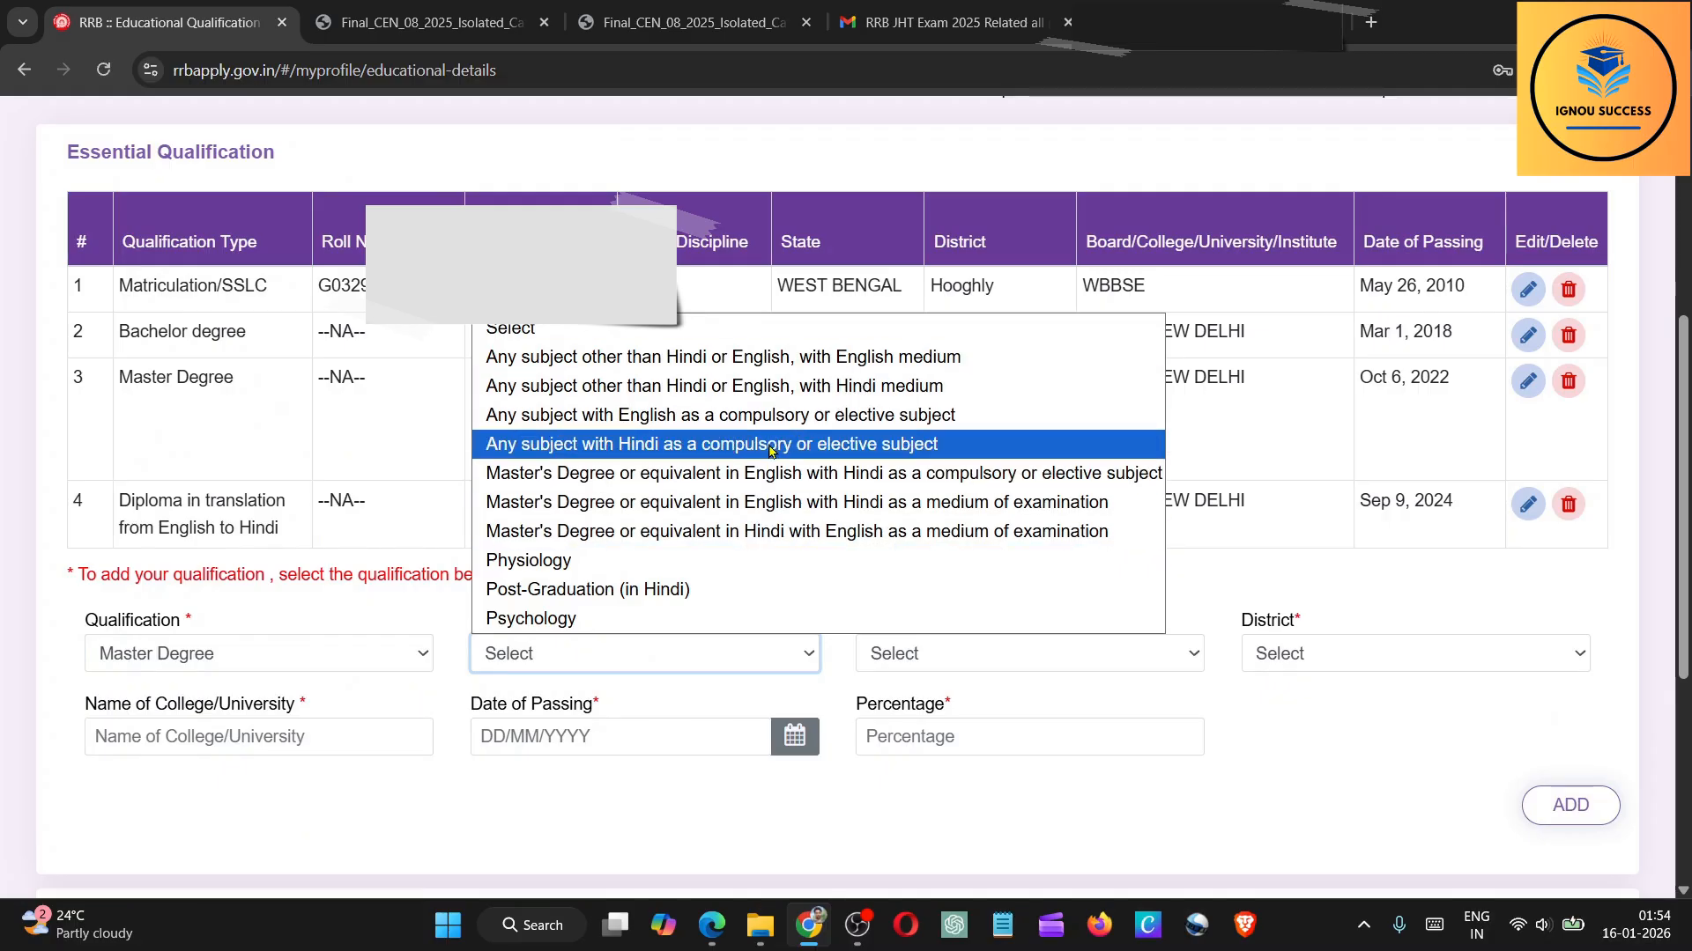
Compare the Junior Translator (Hindi) qualification requirements in the notification with the Master Degree discipline options in the application.
left_click(659, 19)
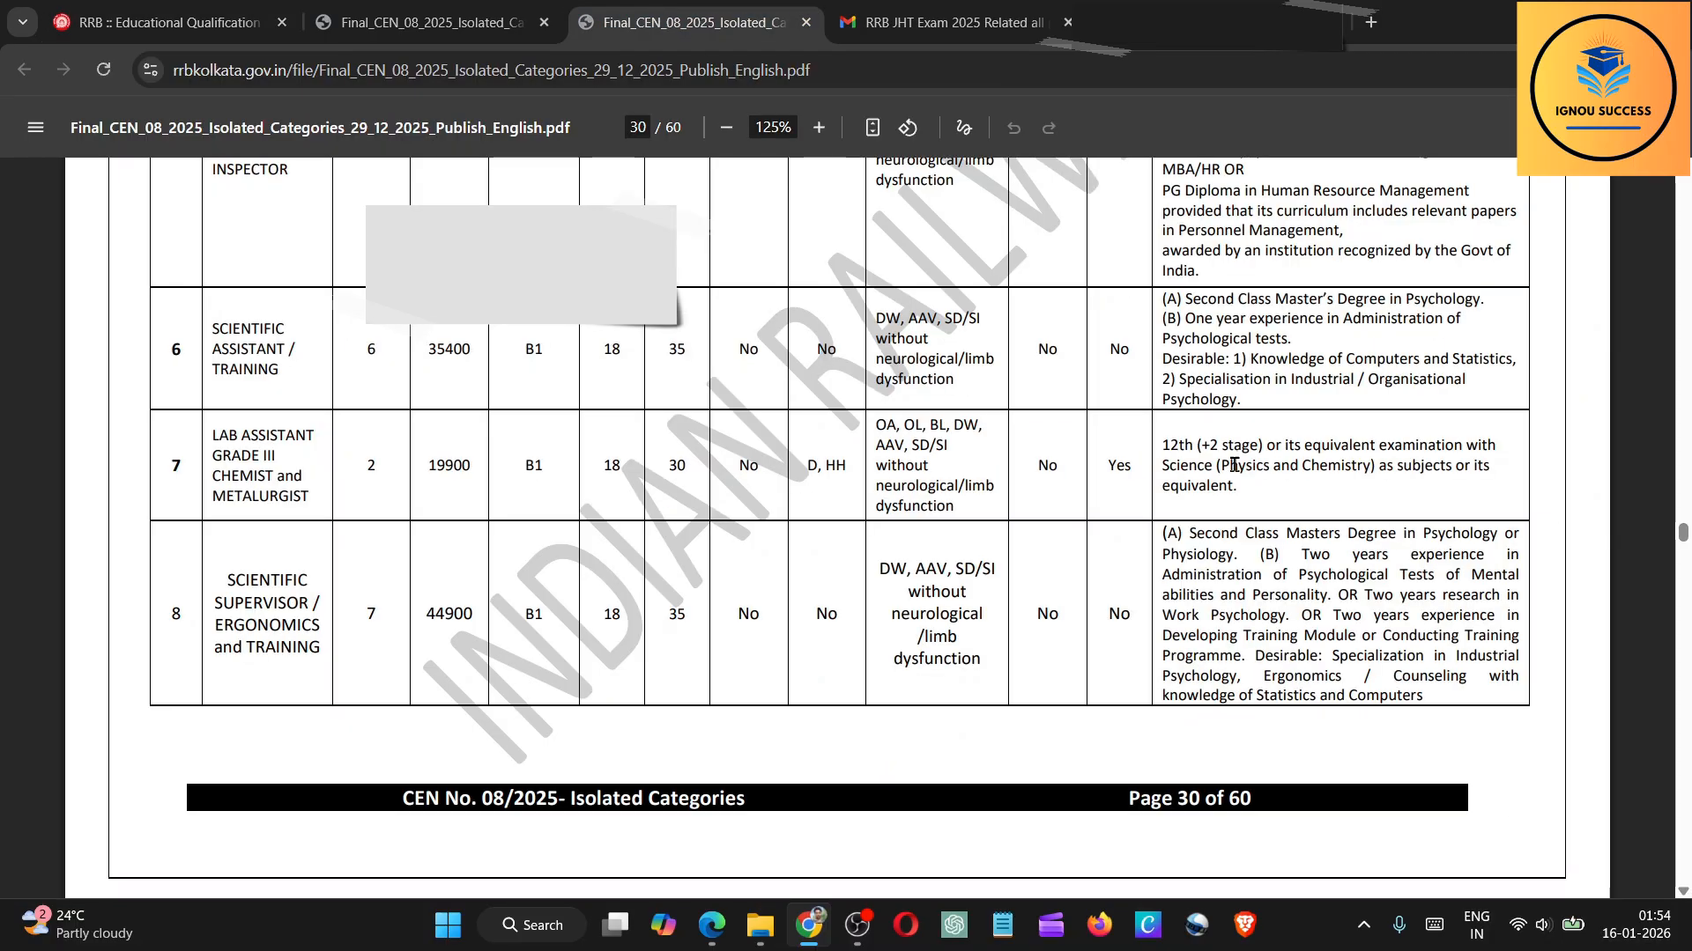
scroll(1233, 465, "up", 10)
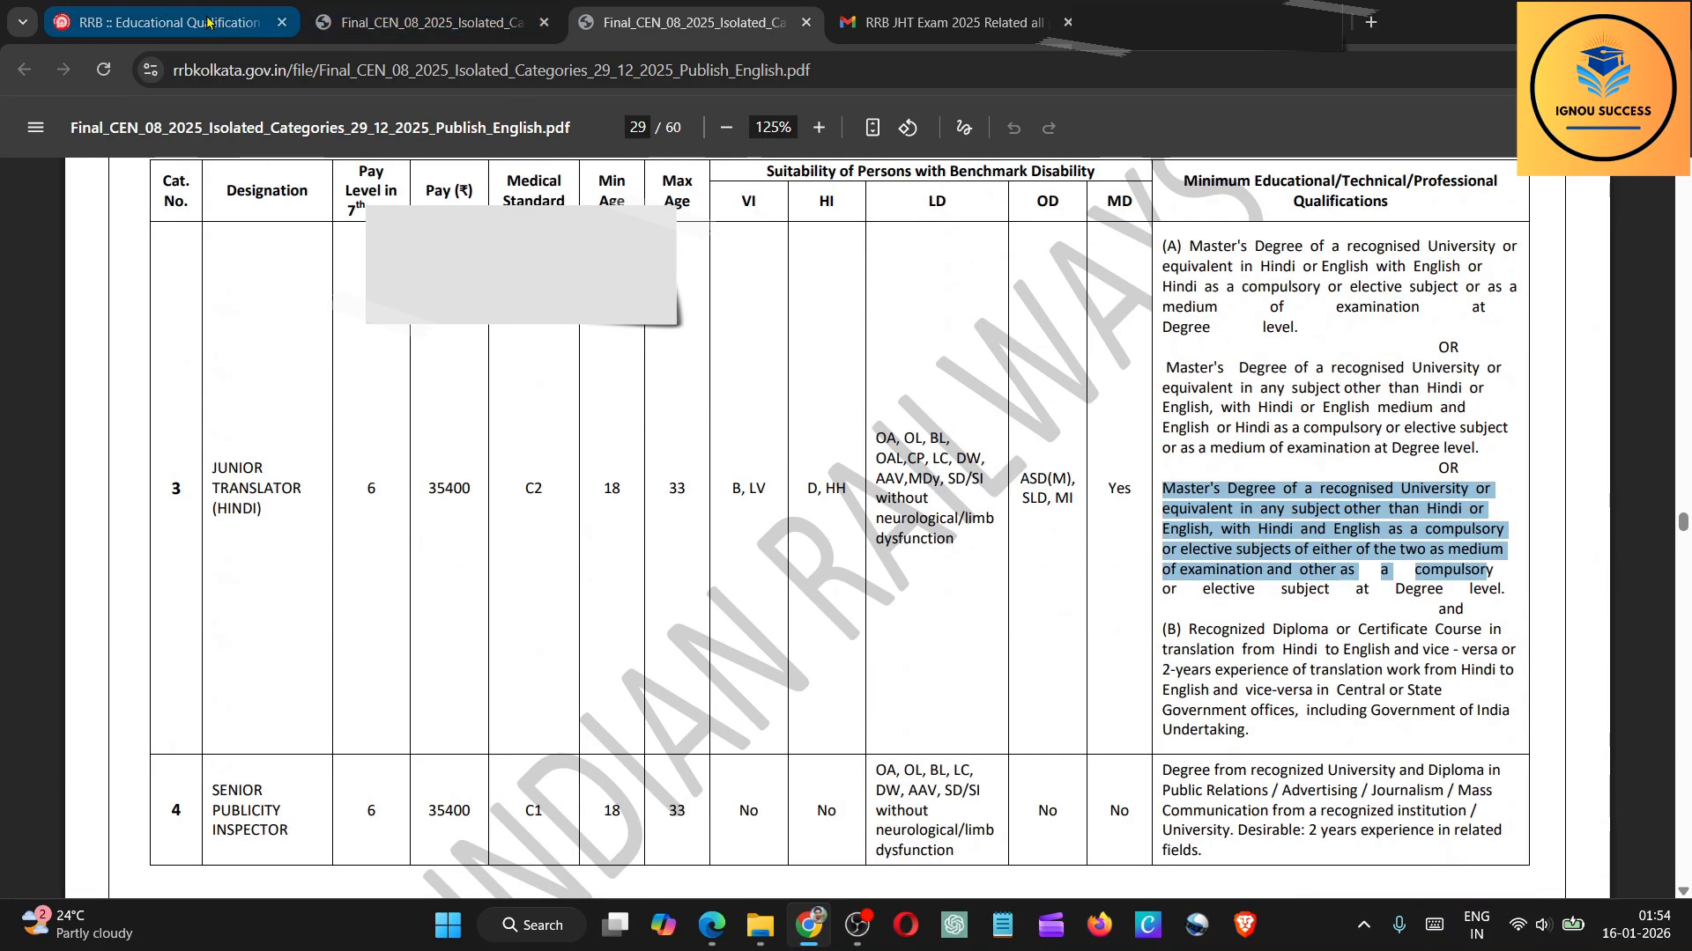
left_click(167, 22)
left_click(609, 653)
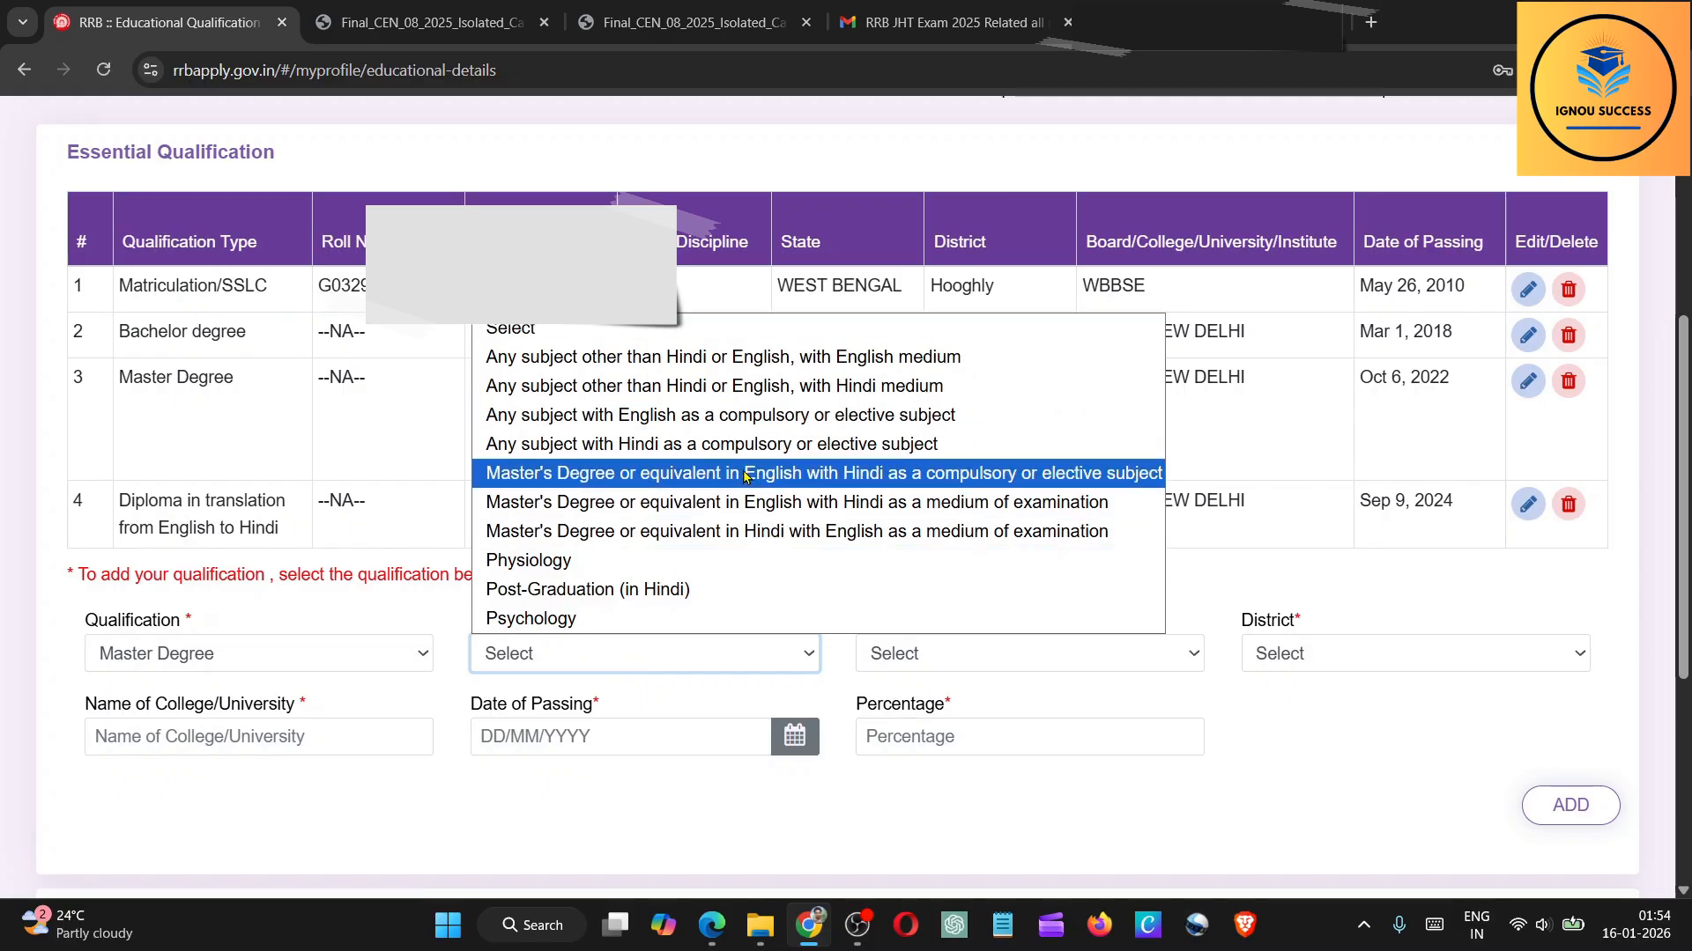
left_click(1286, 762)
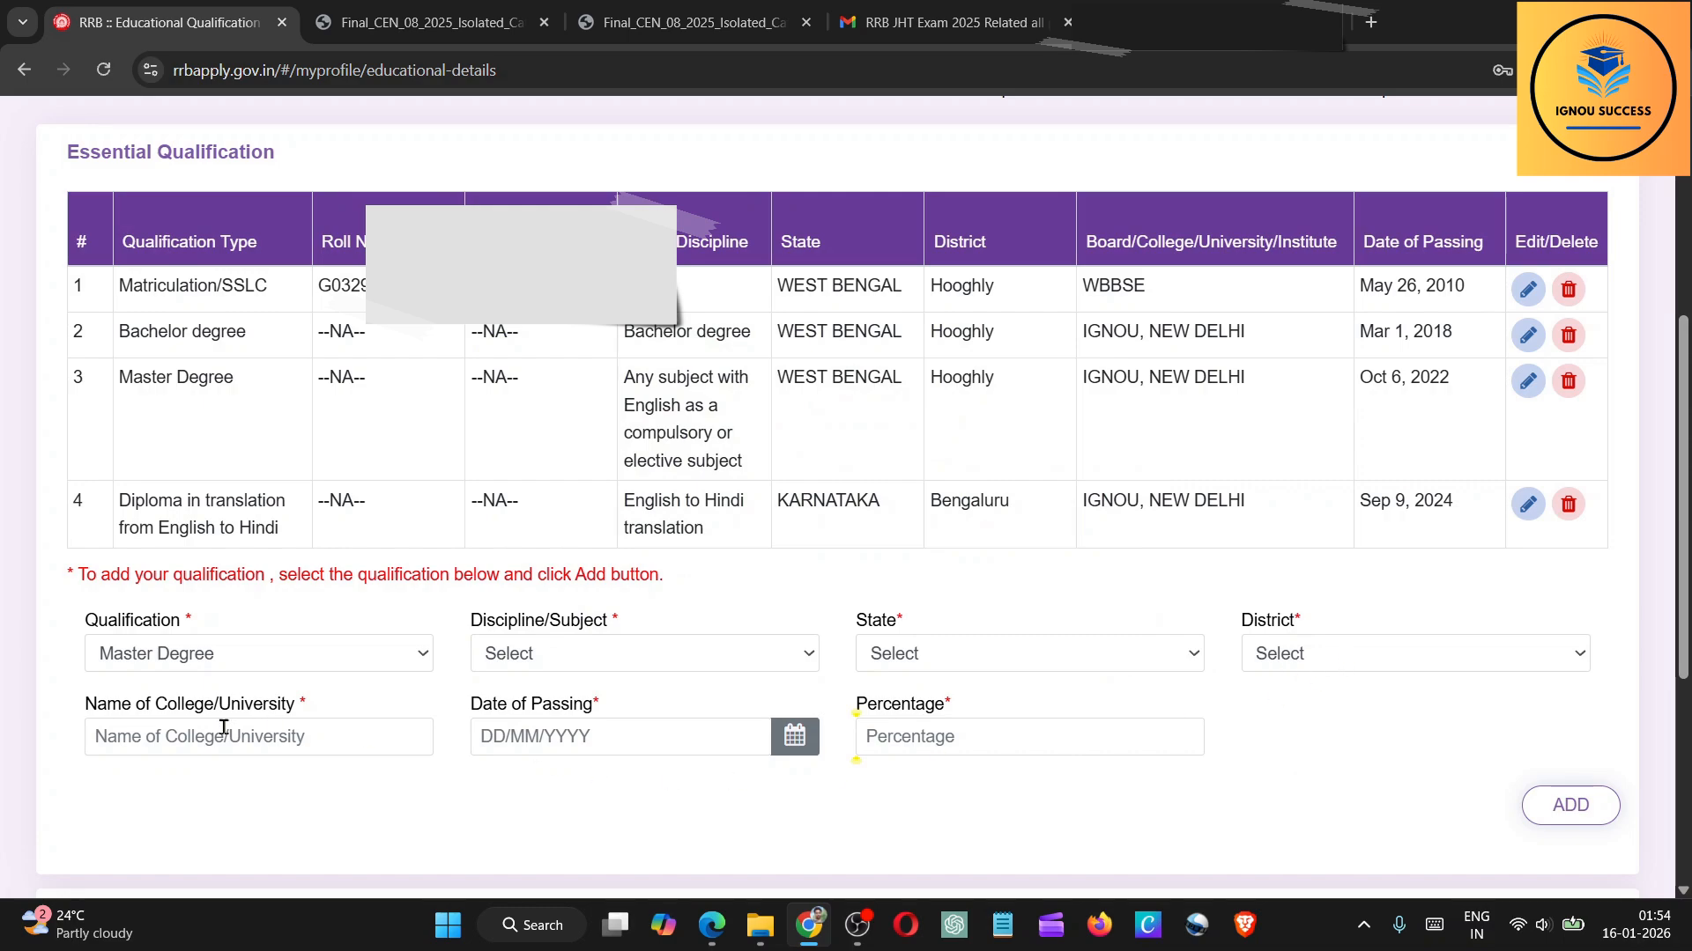
Look over the qualification types again and reset the qualification to Select without adding an entry.
left_click(398, 656)
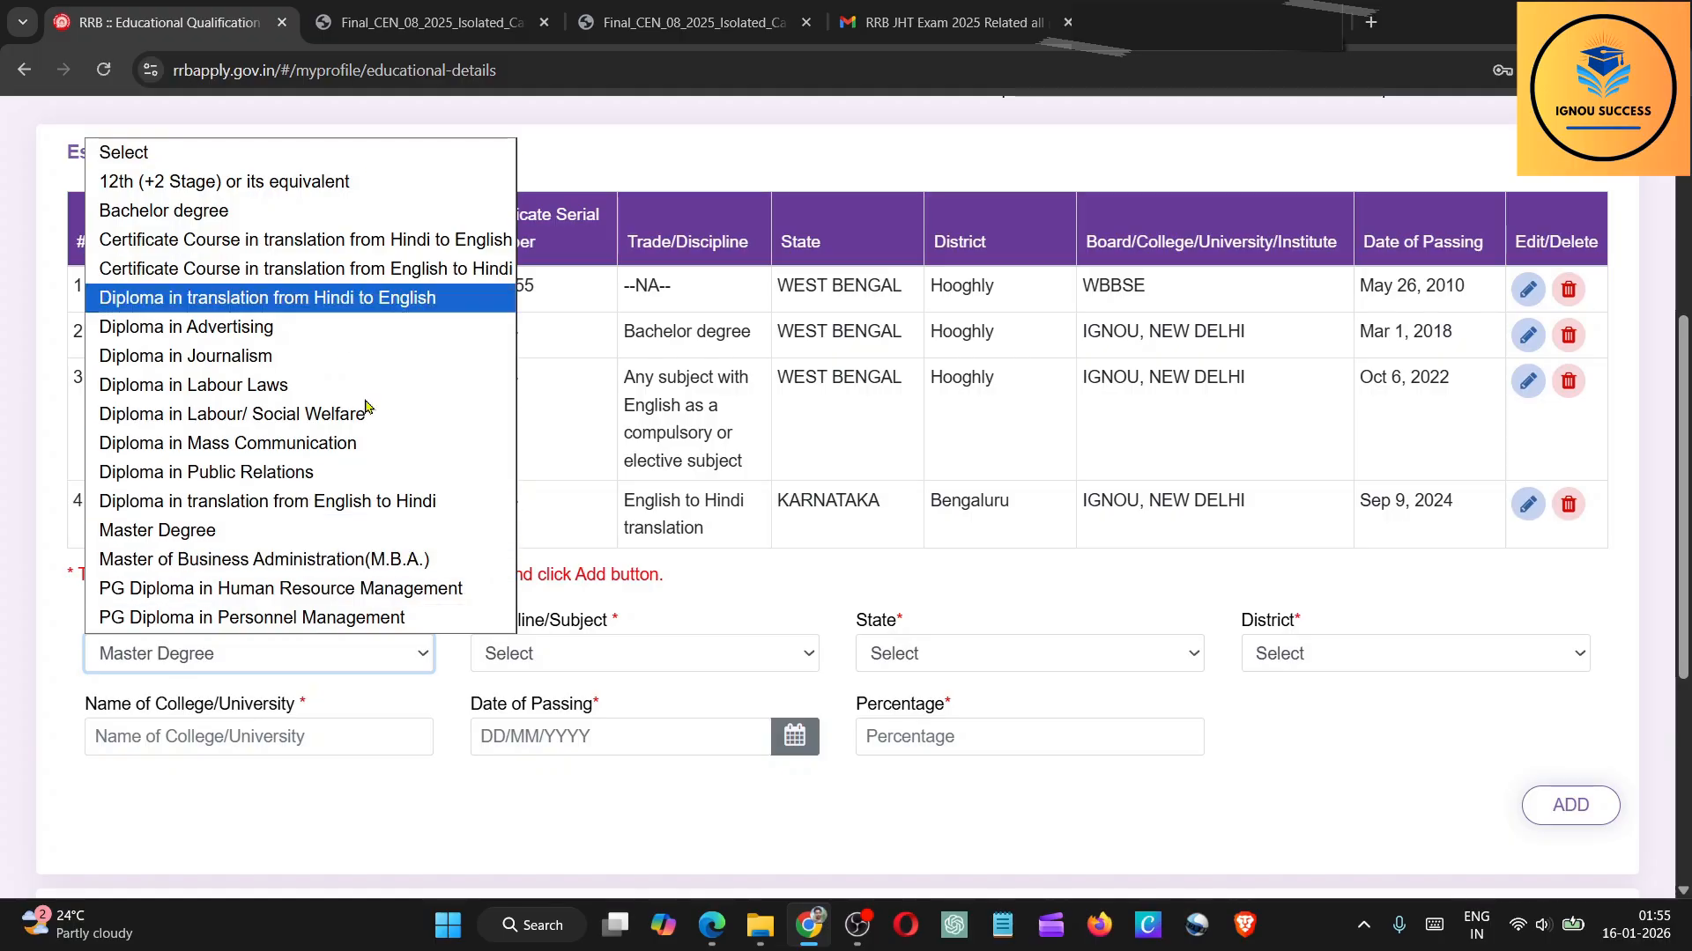
left_click(851, 784)
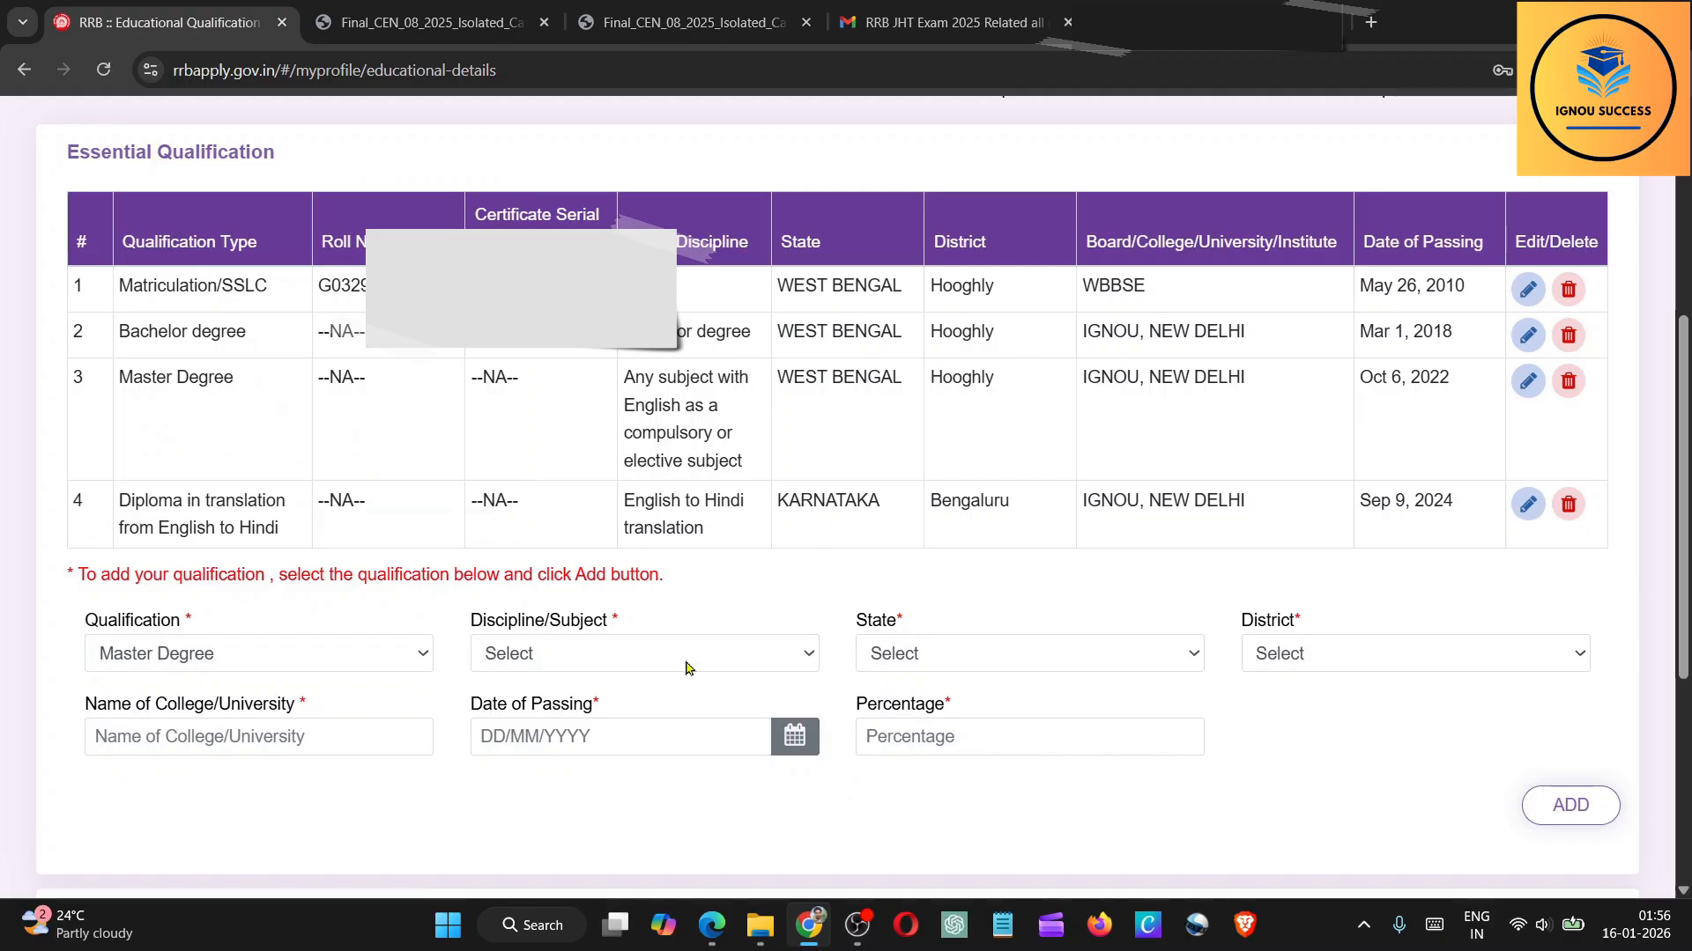
scroll(875, 781, "down", 3)
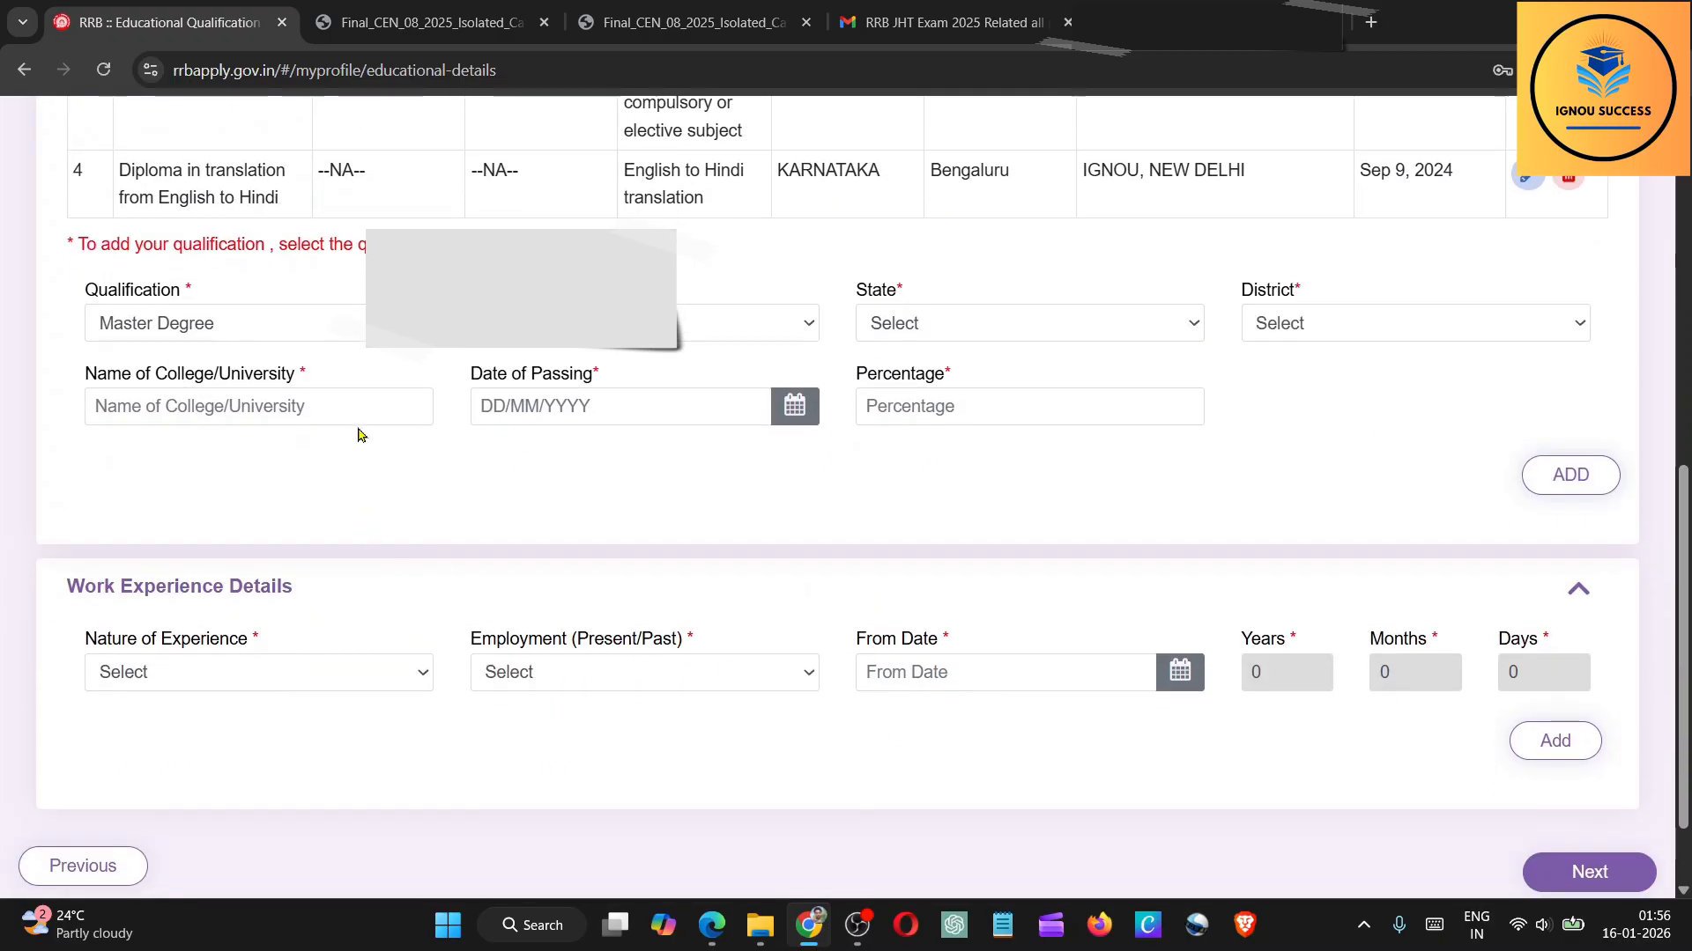
left_click(423, 325)
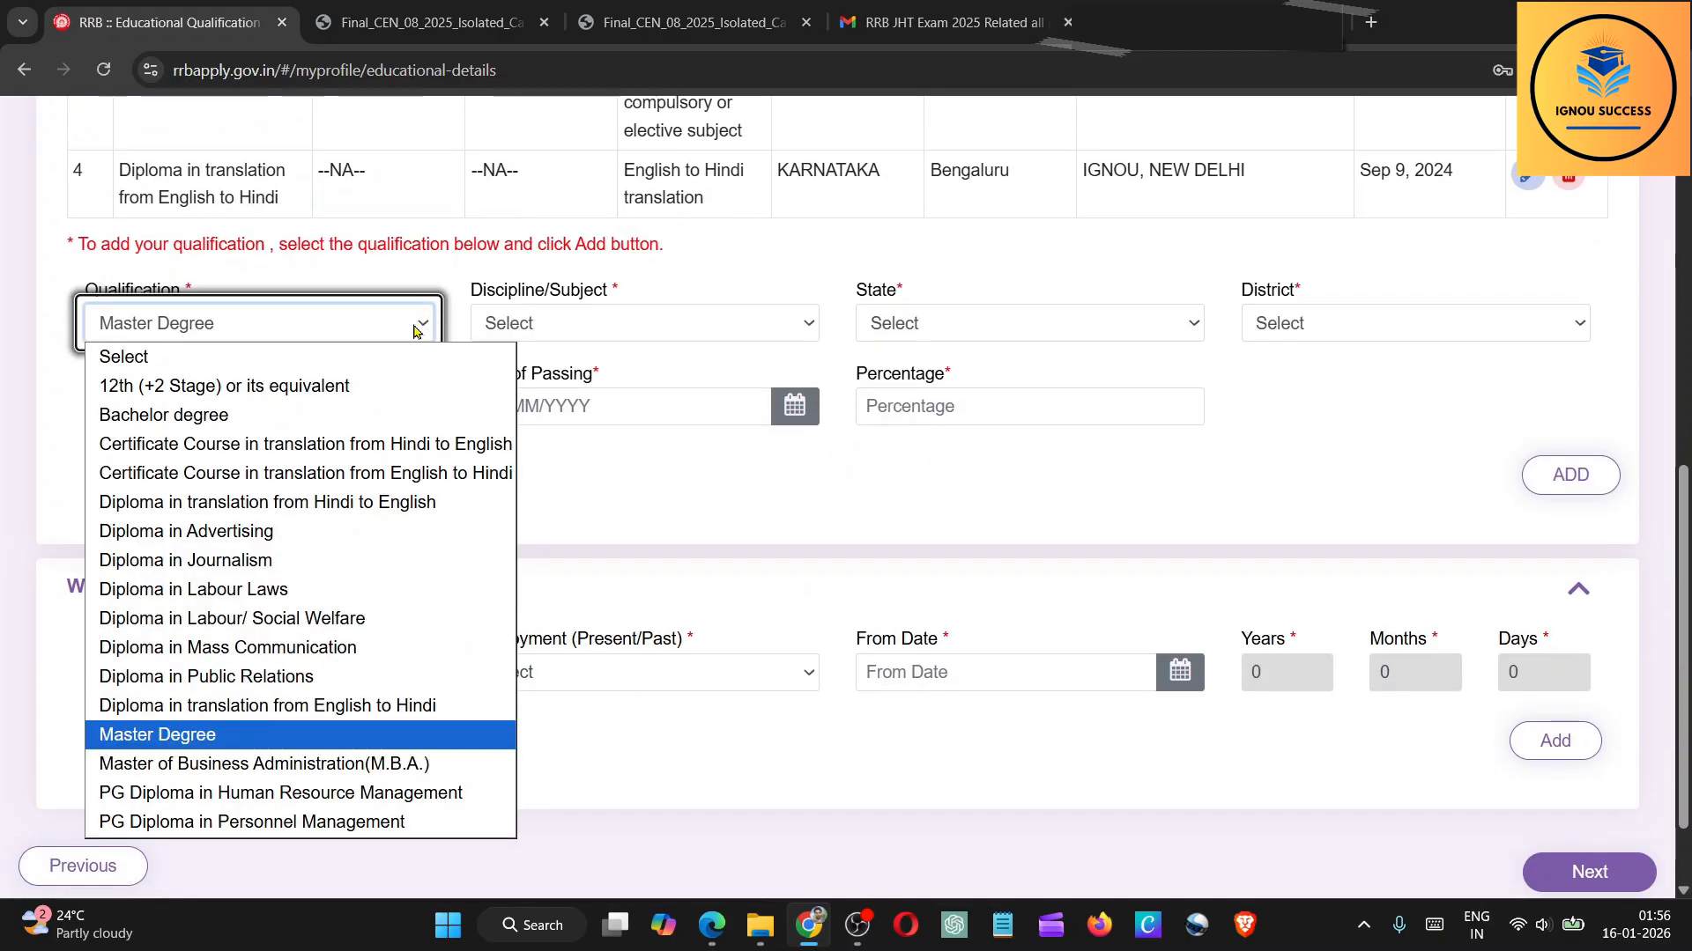
left_click(331, 354)
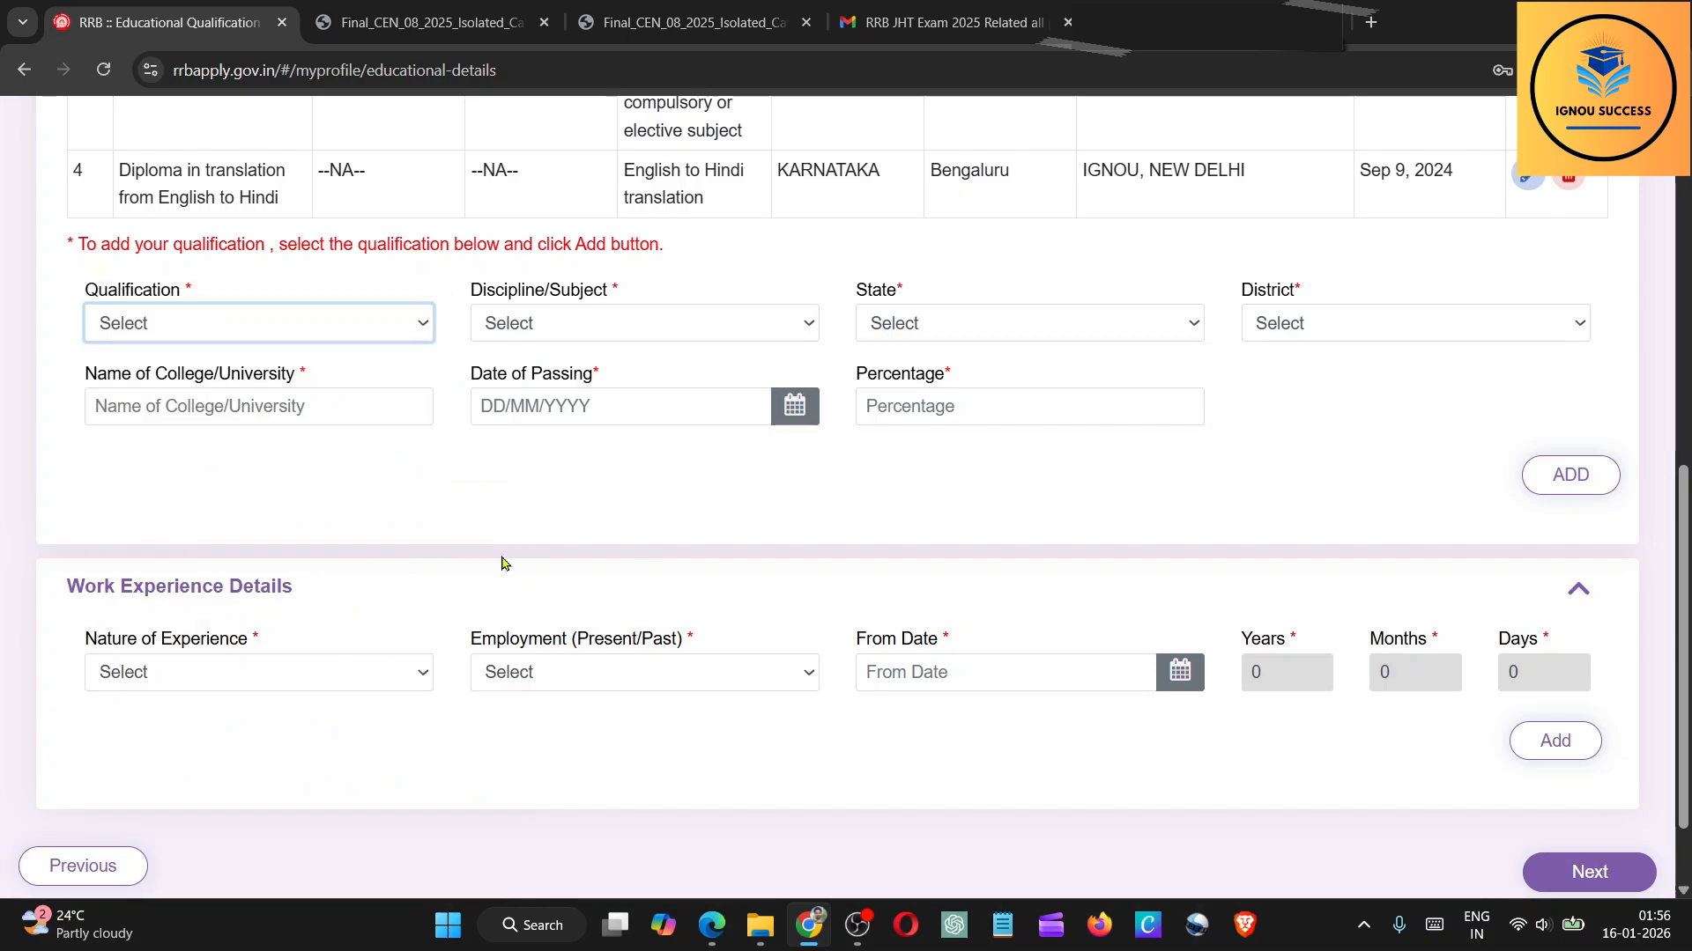
Look over the Nature of Experience and Employment (Present/Past) options in Work Experience Details without choosing any.
scroll(352, 642, "down", 1)
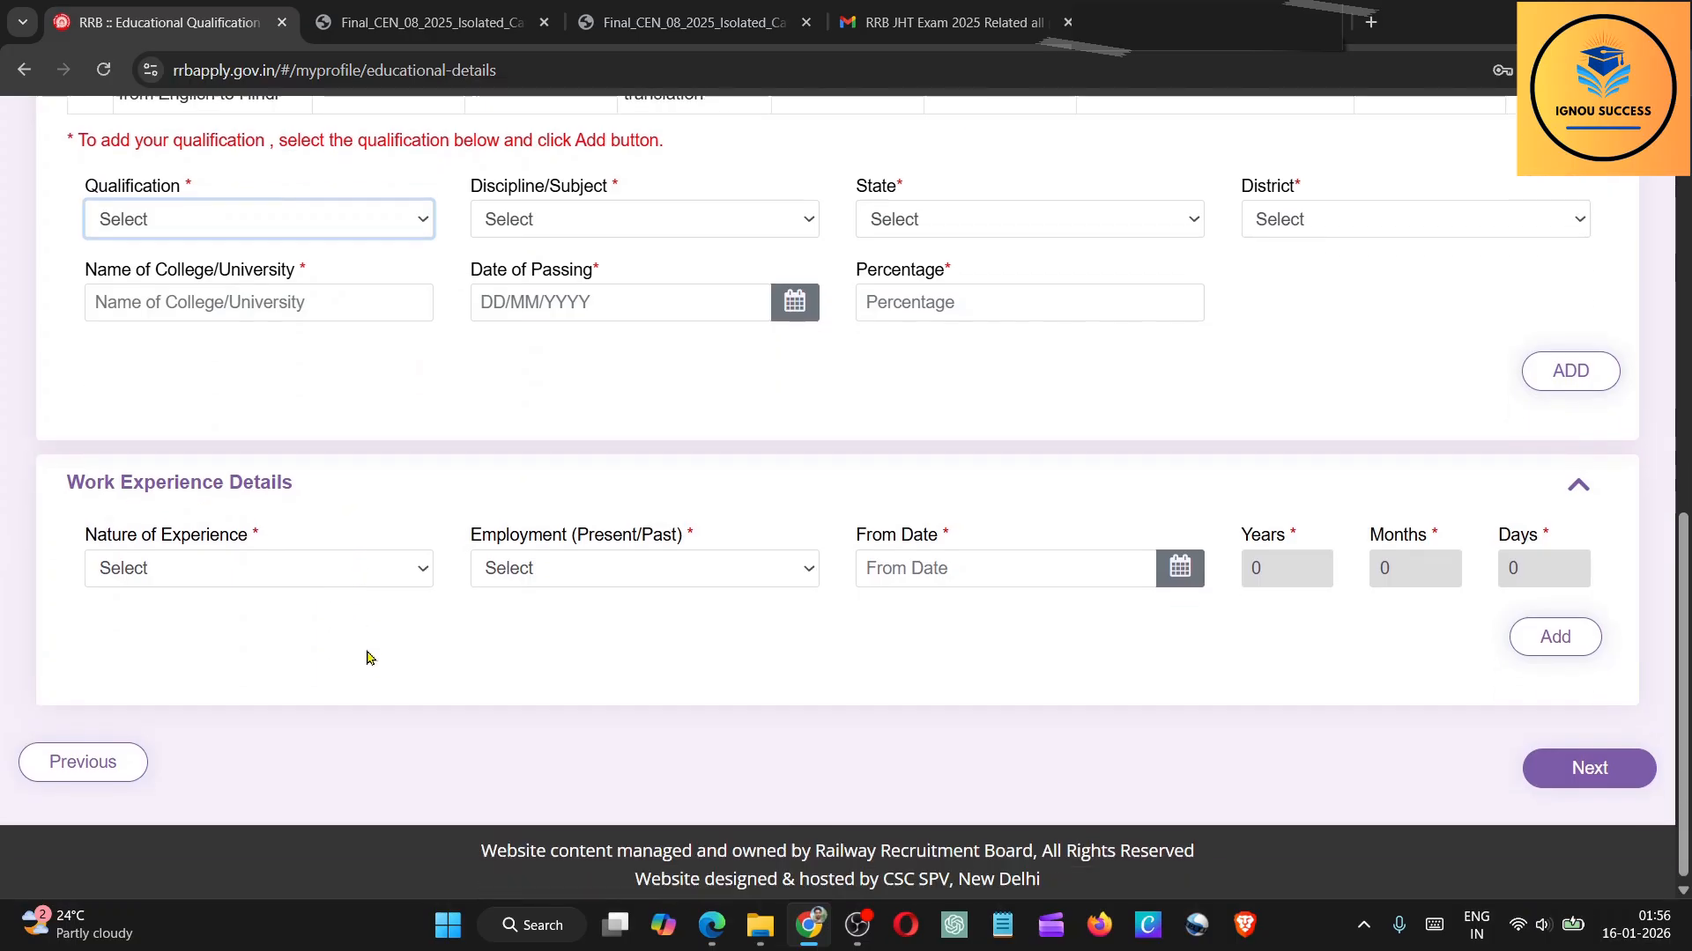
left_click(420, 572)
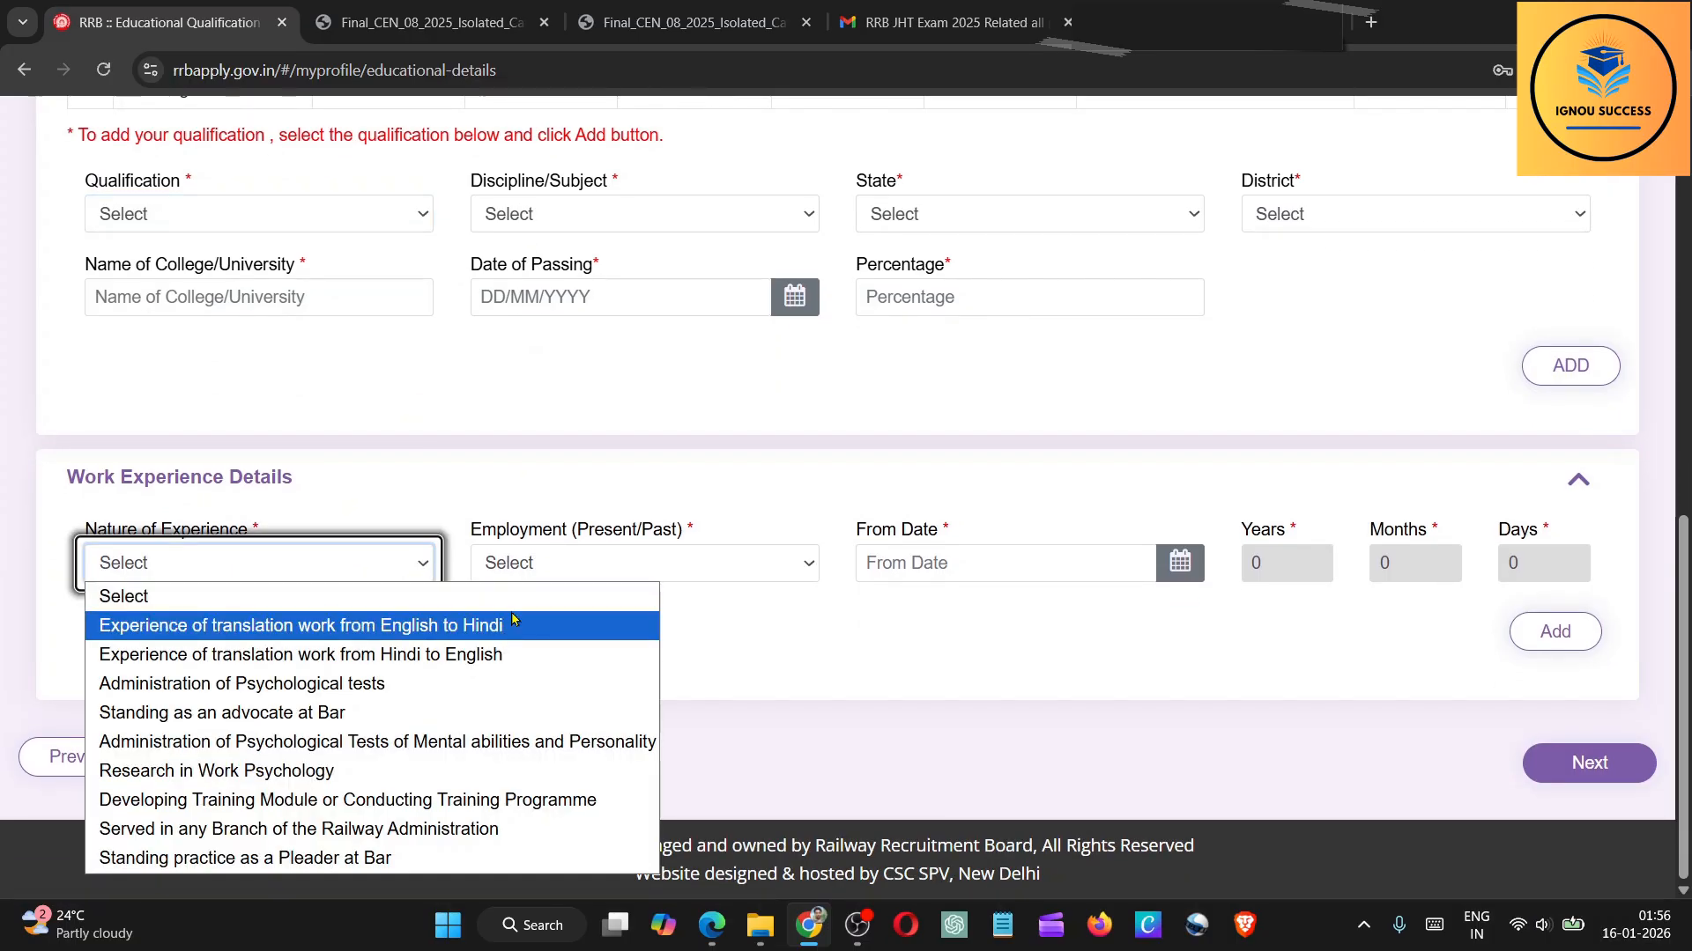
left_click(792, 651)
left_click(405, 571)
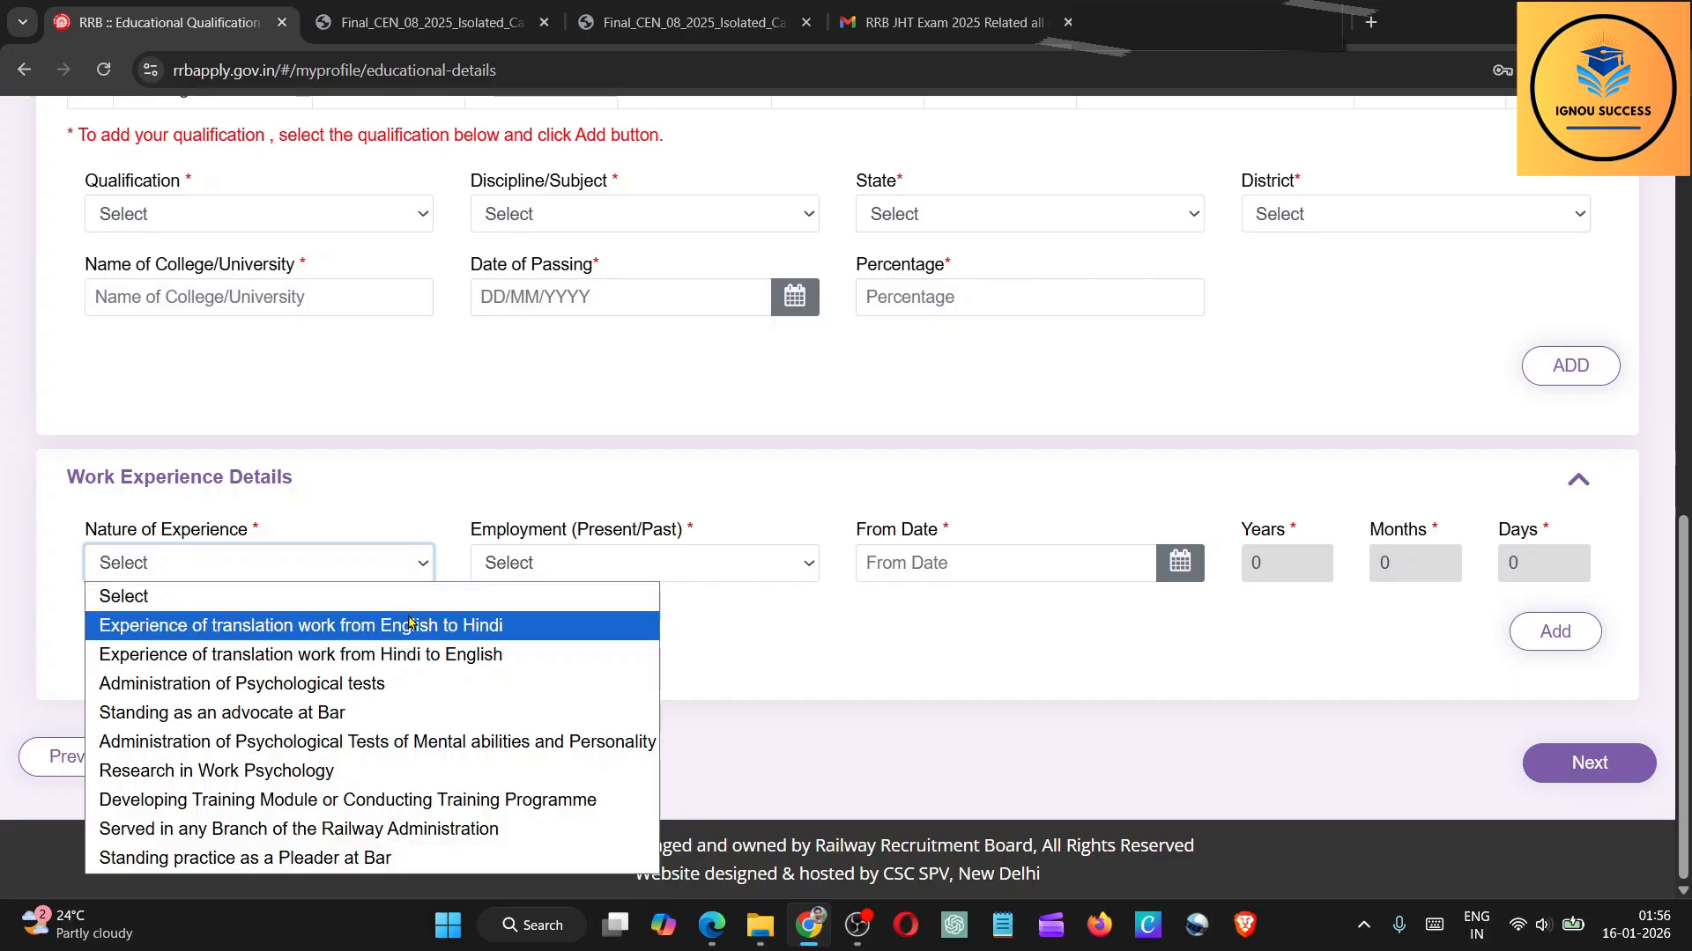
left_click(748, 574)
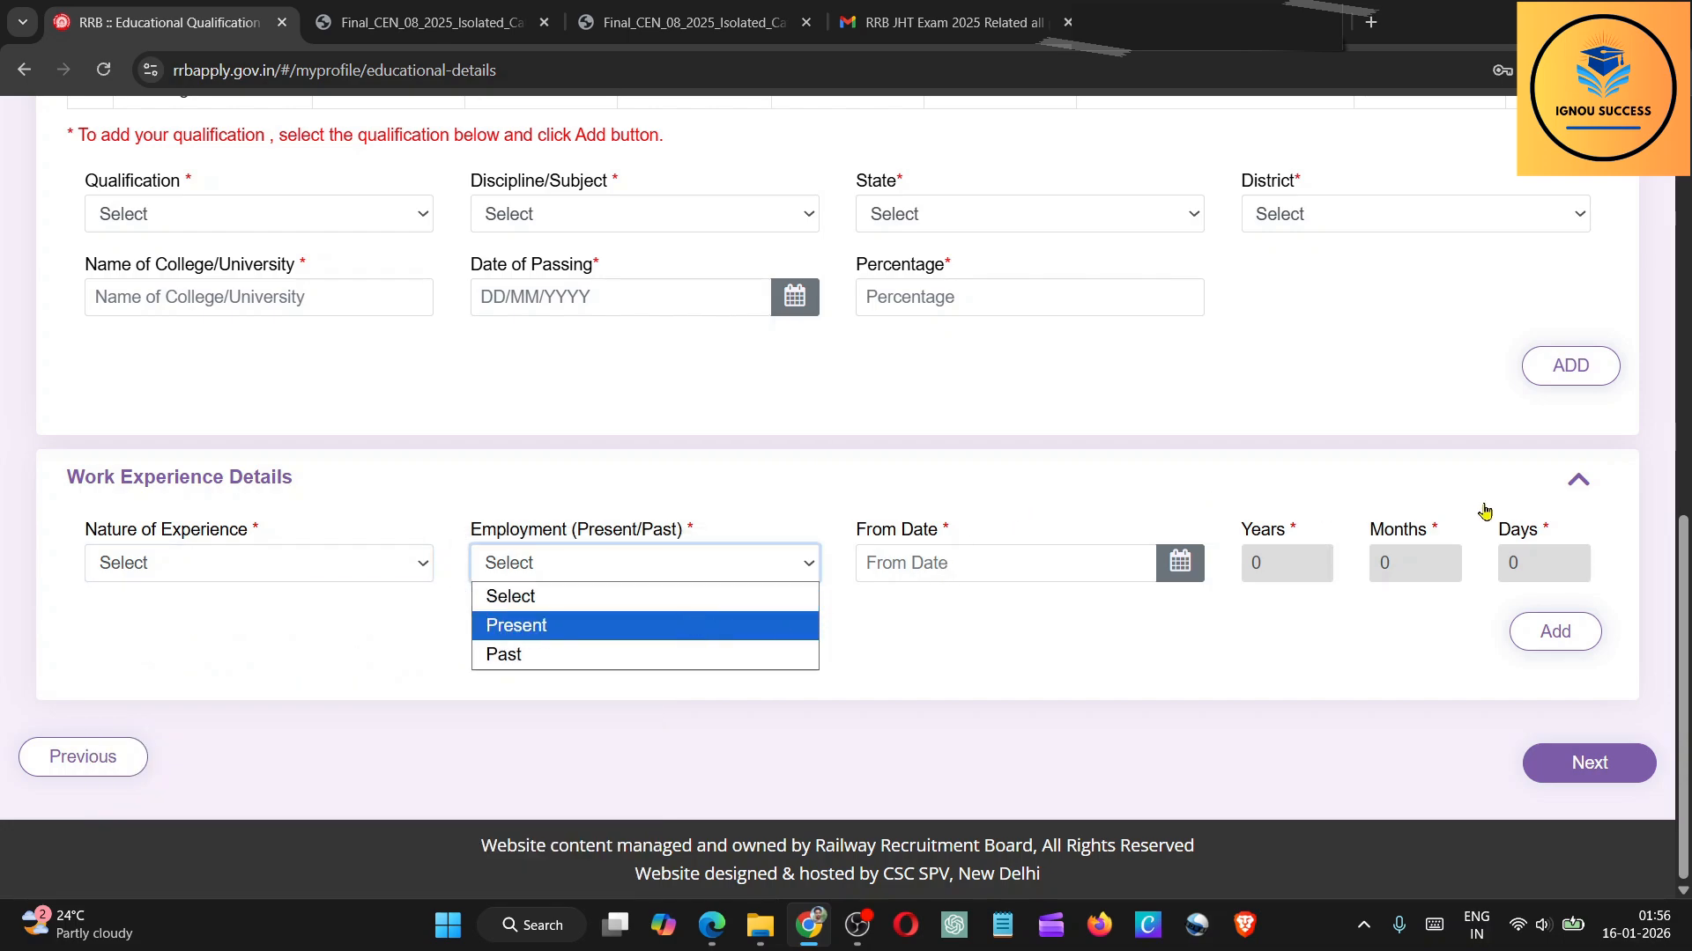
scroll(1010, 457, "up", 1)
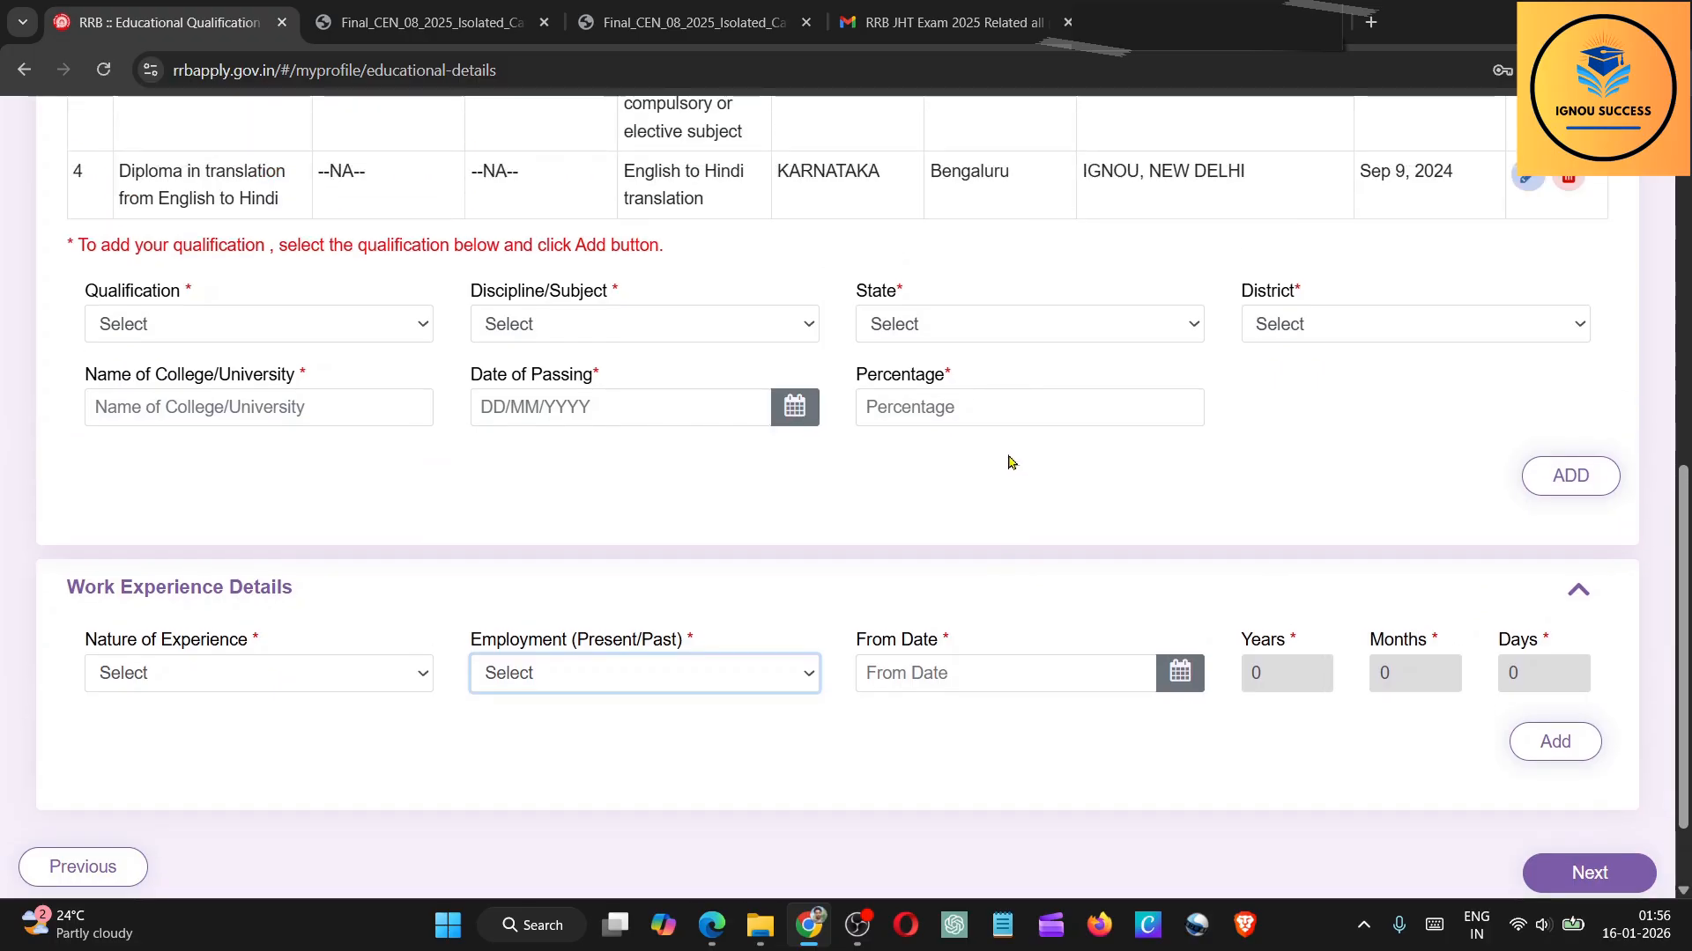
Collapse Work Experience Details, review the added essential qualifications and proceed to the Upload Profile Documents page.
left_click(1581, 592)
scroll(533, 476, "up", 4)
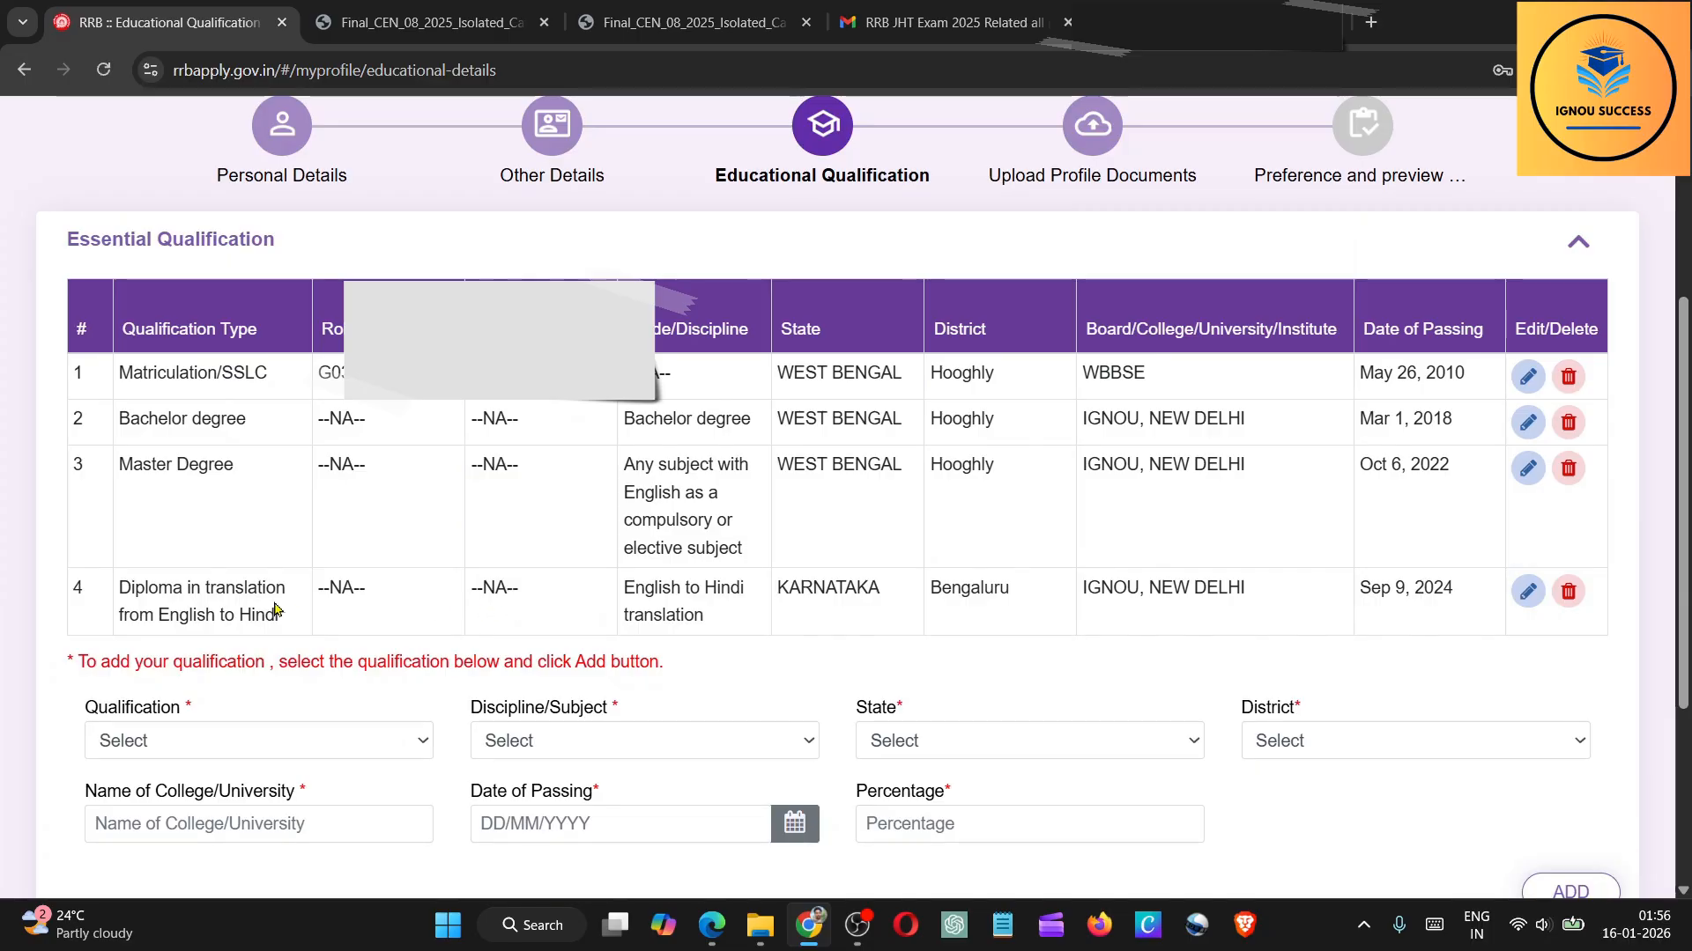
scroll(969, 529, "down", 4)
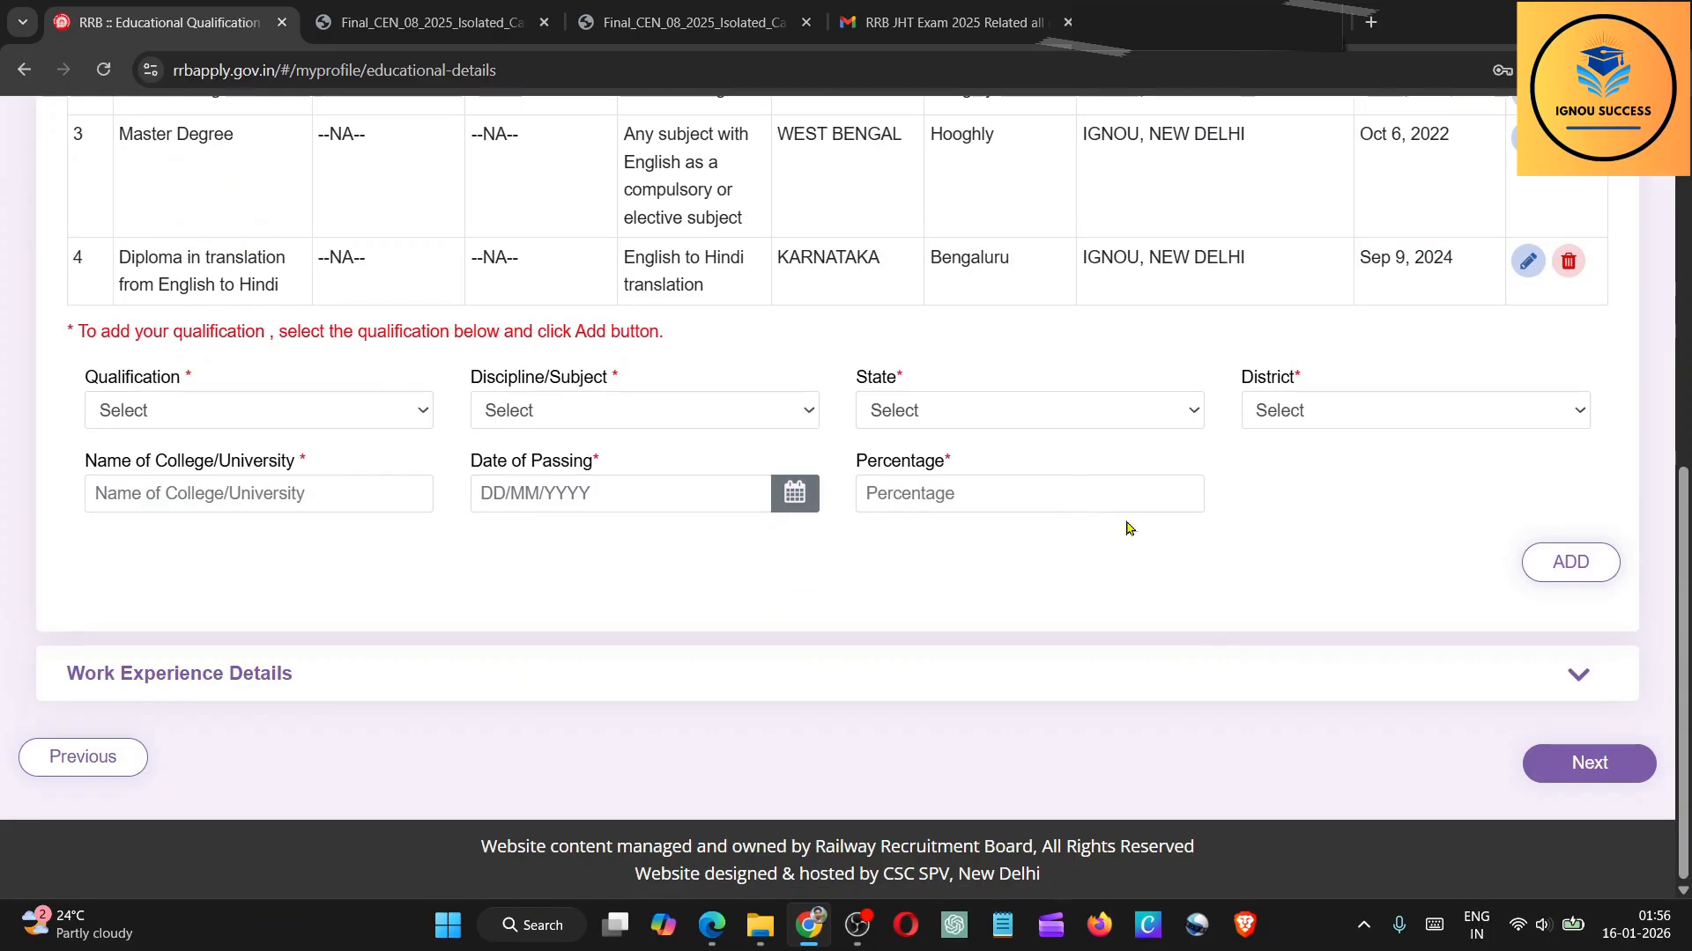
left_click(1627, 775)
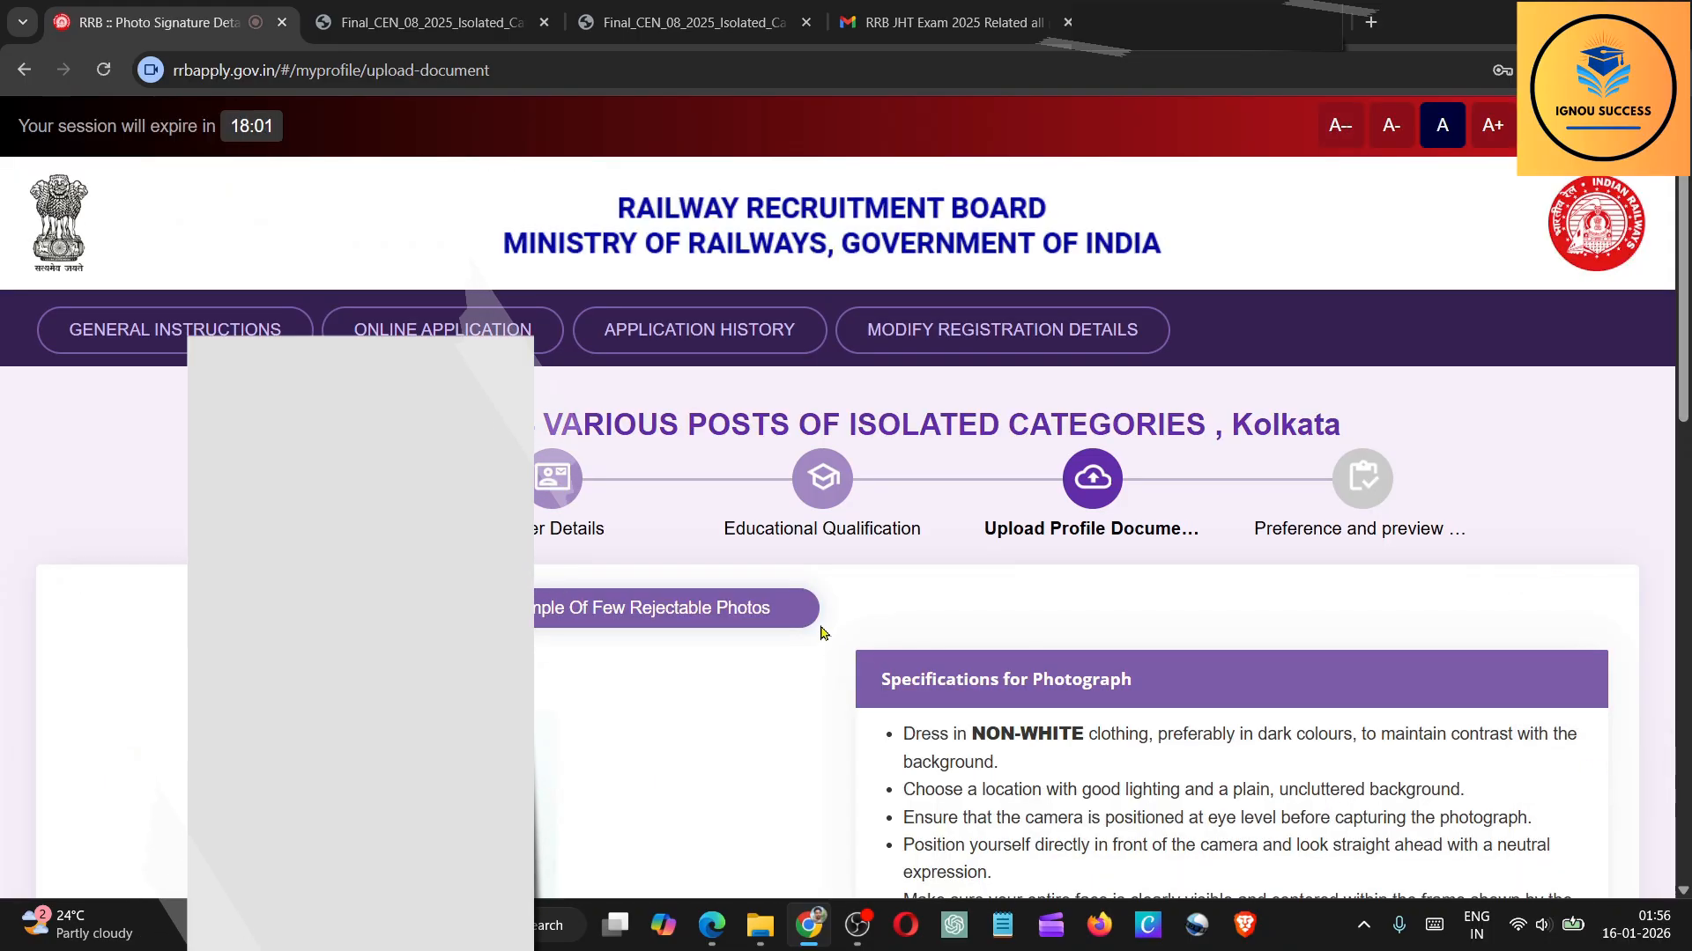
Read the photograph specifications, view the samples of rejectable photos and close the sample window.
scroll(671, 636, "down", 3)
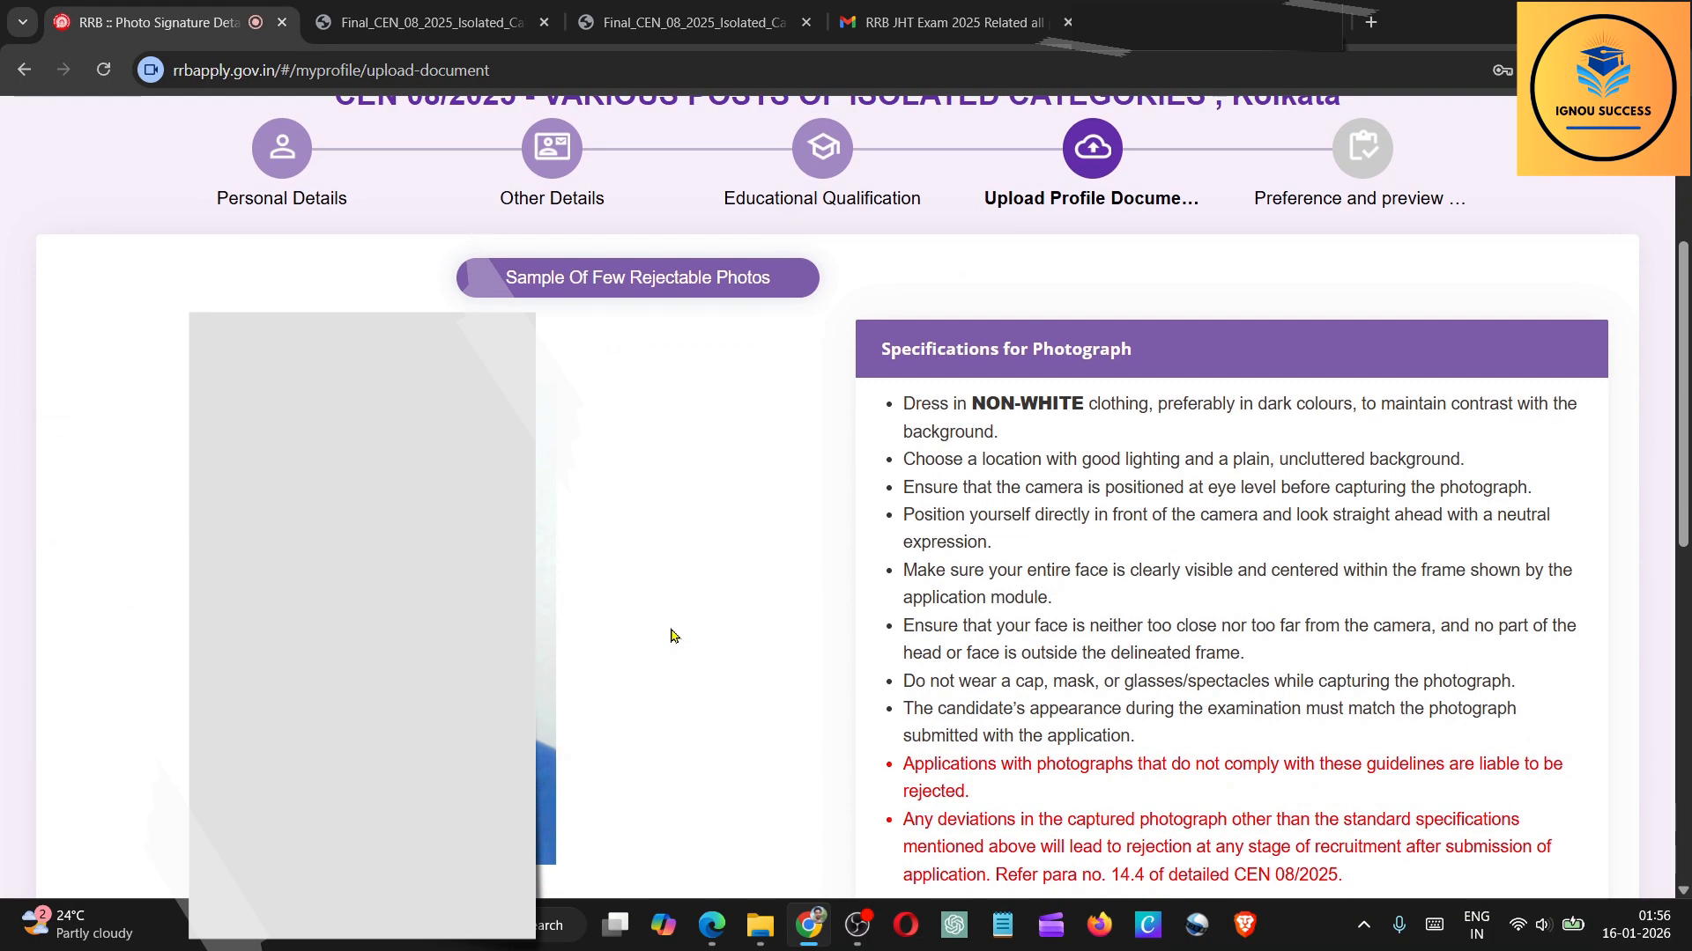
scroll(674, 589, "down", 2)
scroll(675, 586, "up", 3)
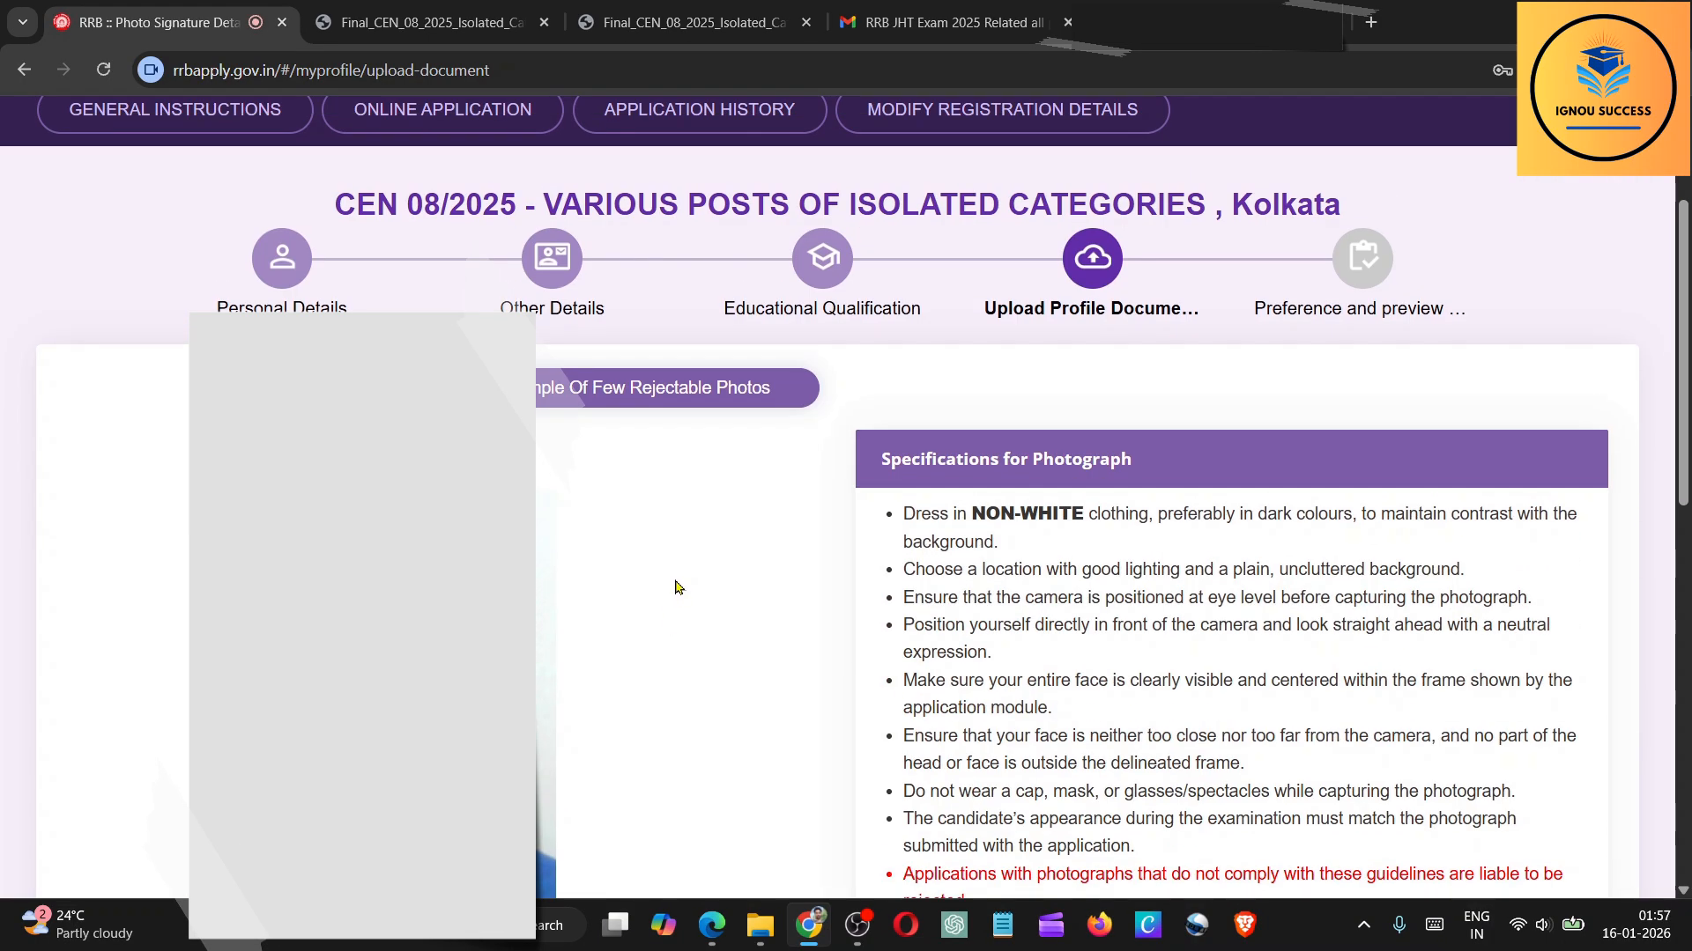
left_click(654, 394)
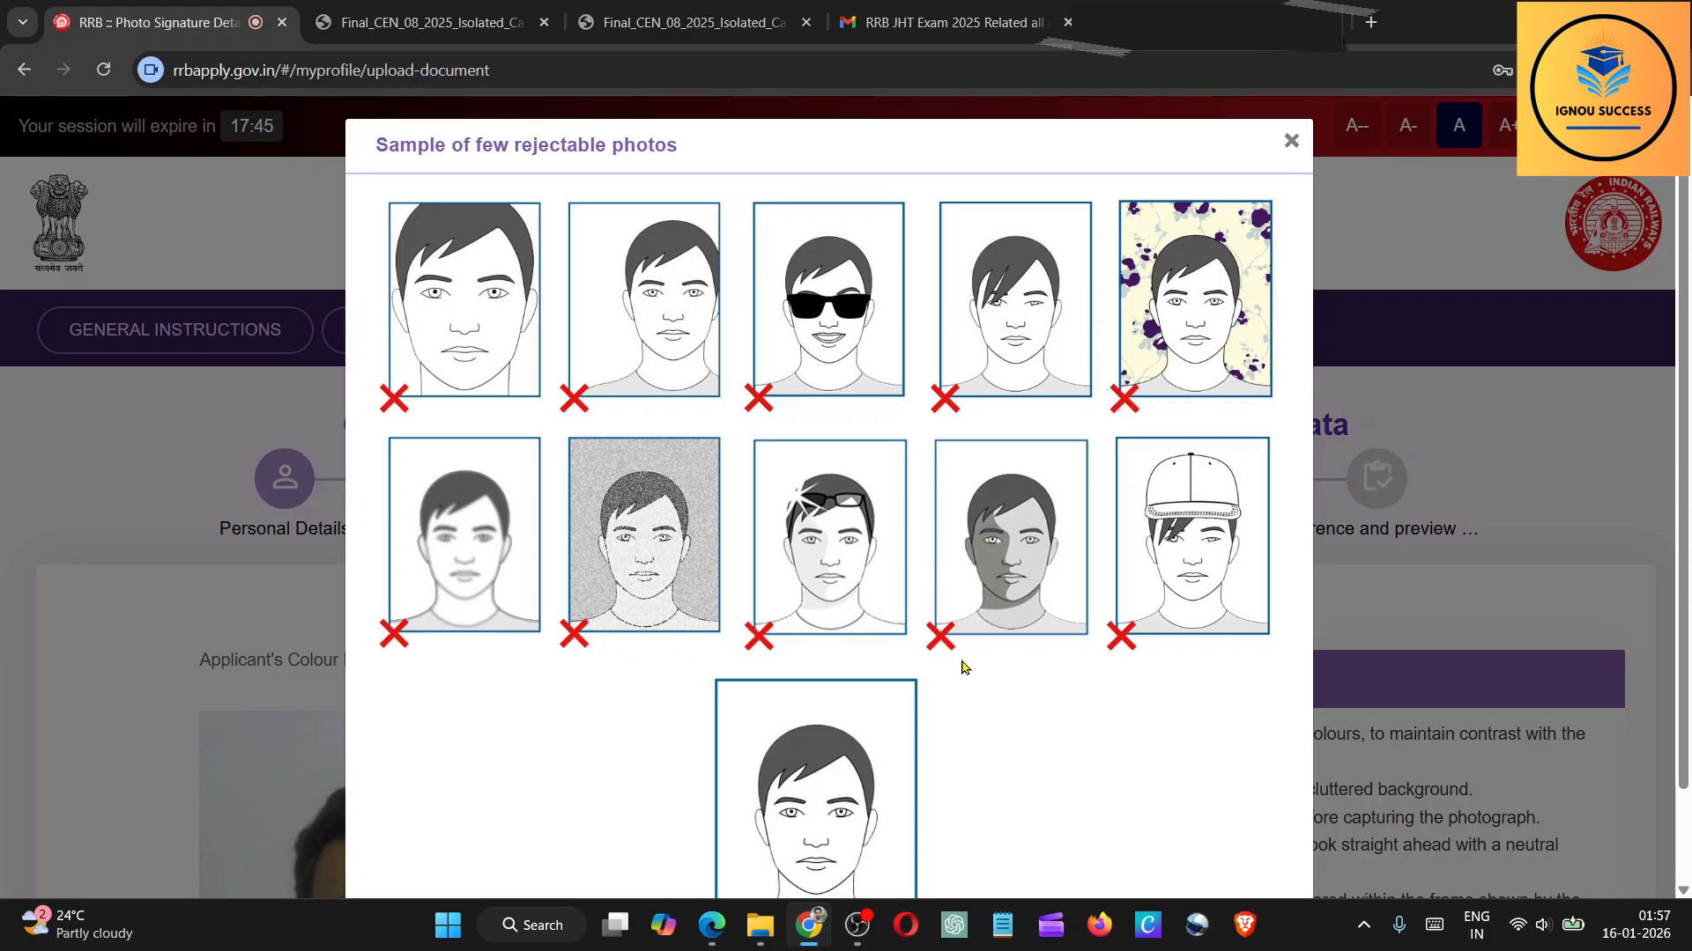
scroll(956, 663, "down", 1)
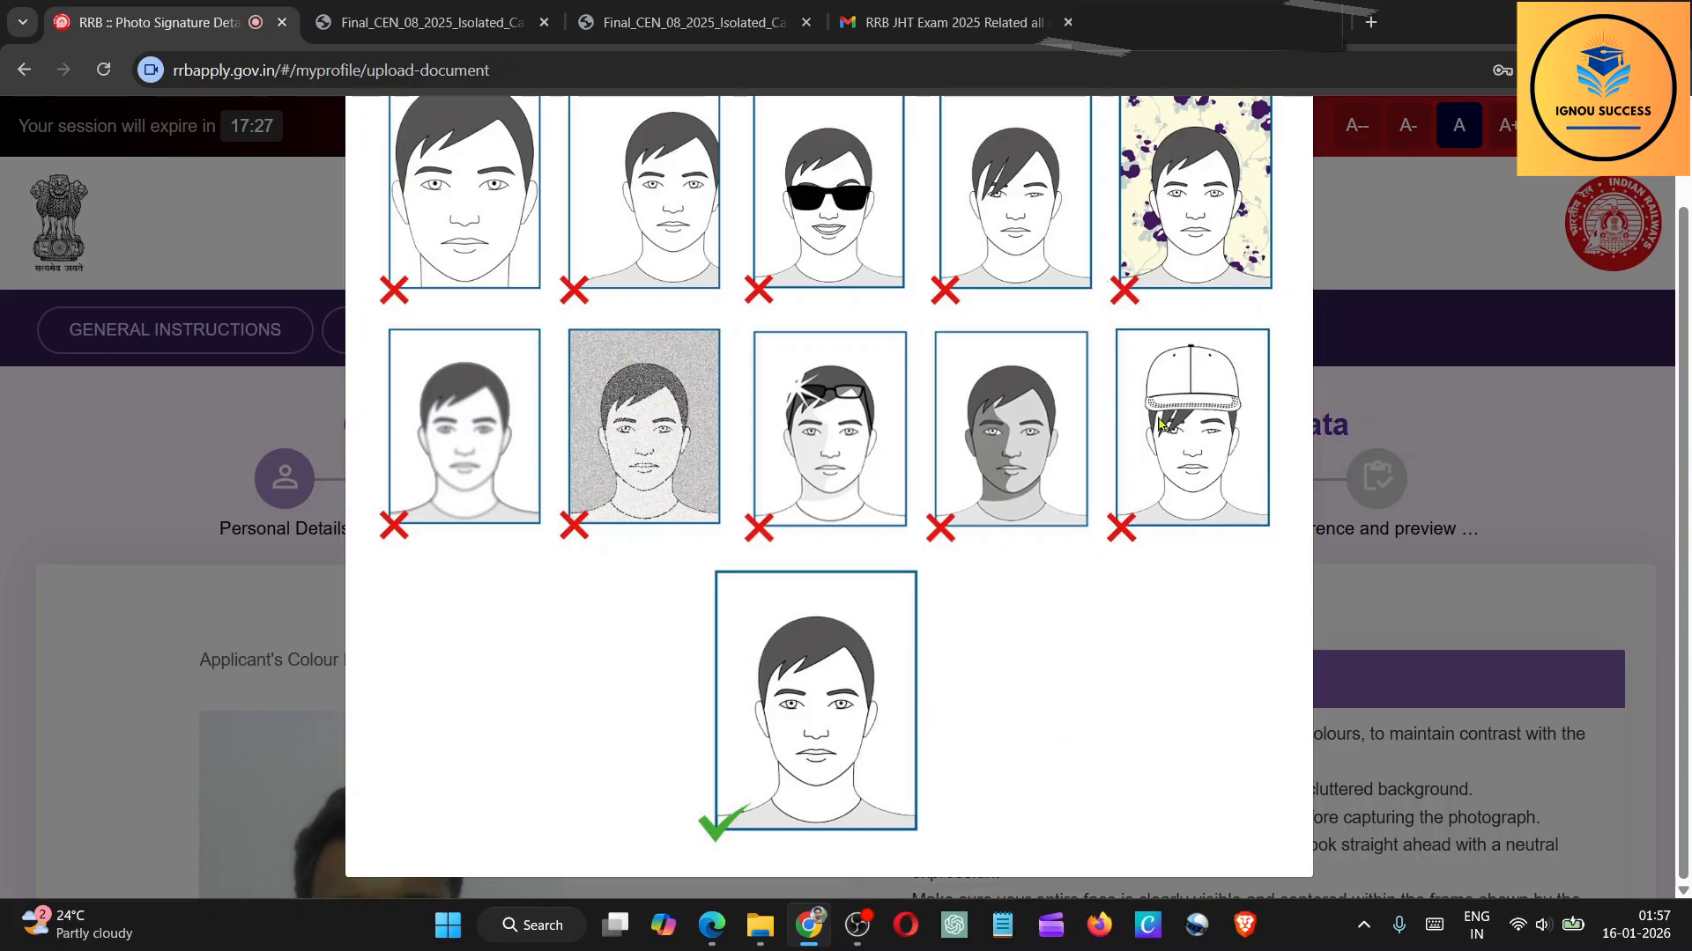
scroll(1233, 203, "up", 2)
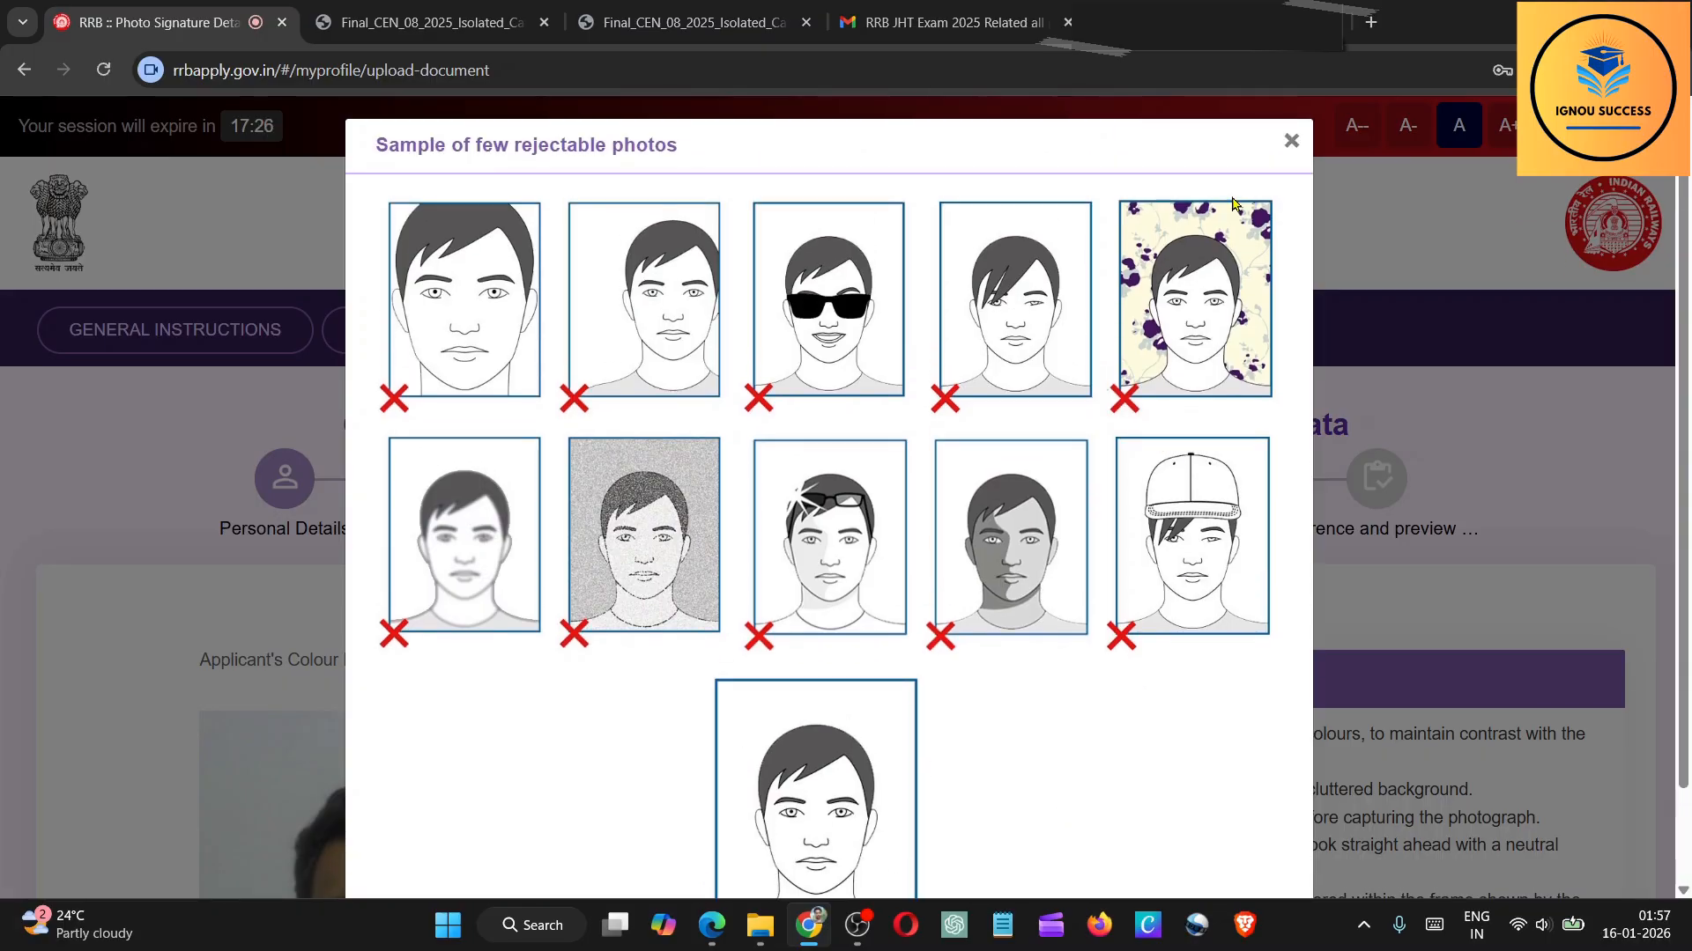
left_click(1290, 141)
Accept the declaration about the uploaded signature and save the profile documents to reach the post preference page.
scroll(608, 688, "down", 2)
scroll(494, 634, "down", 10)
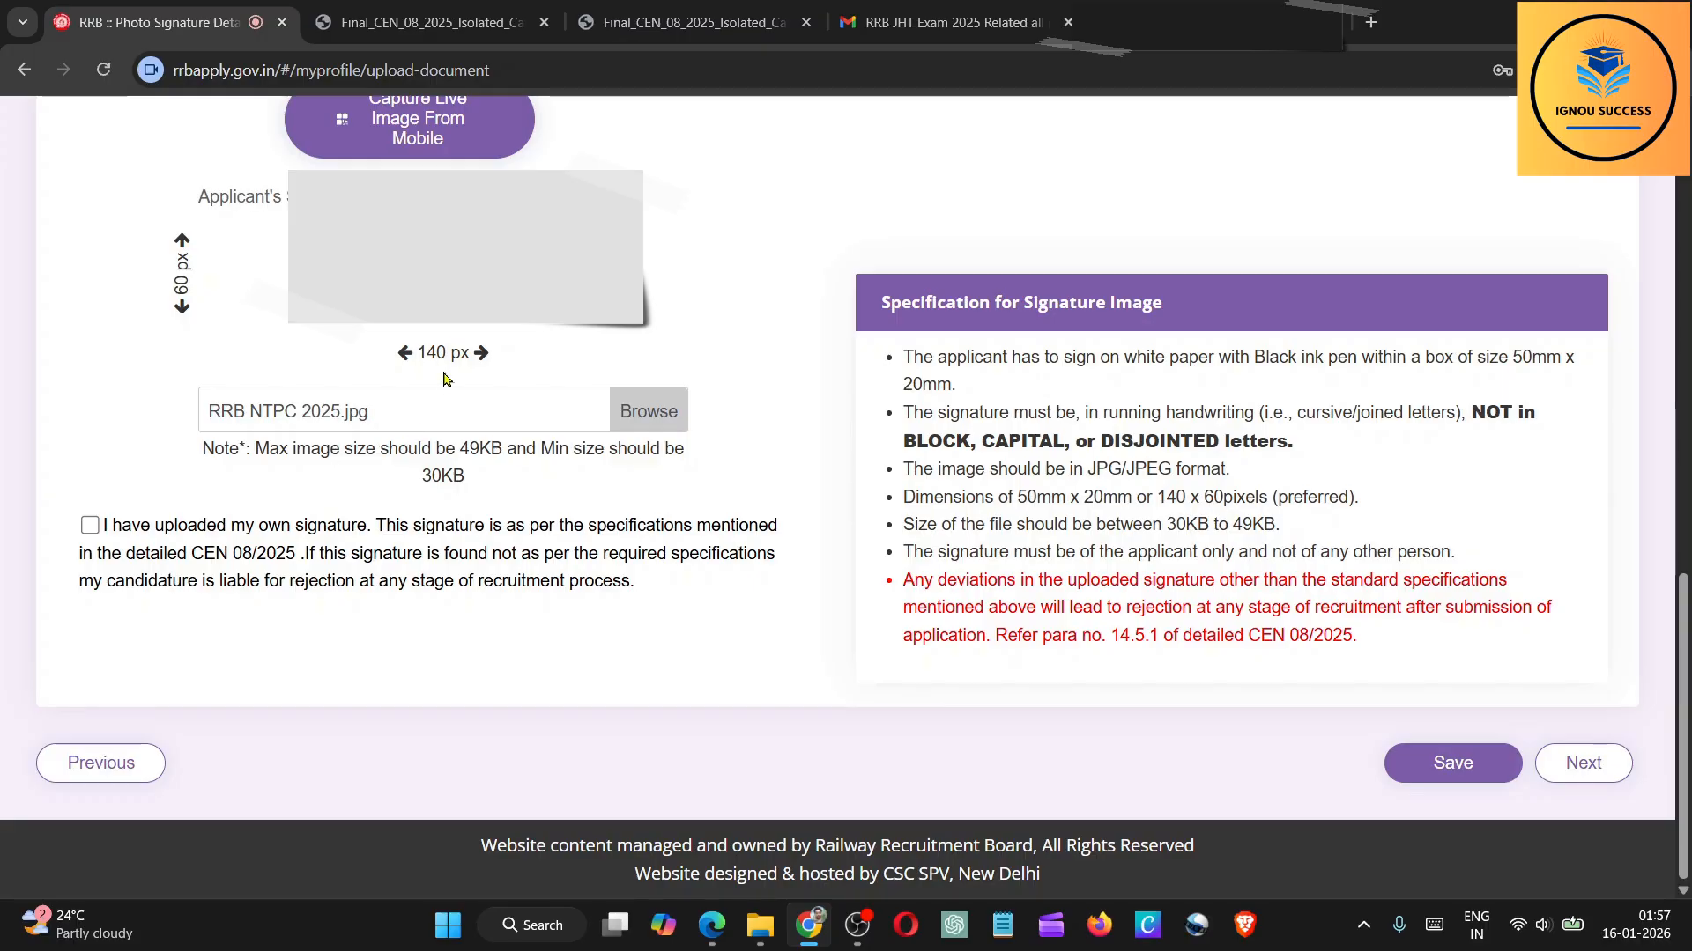
left_click(91, 526)
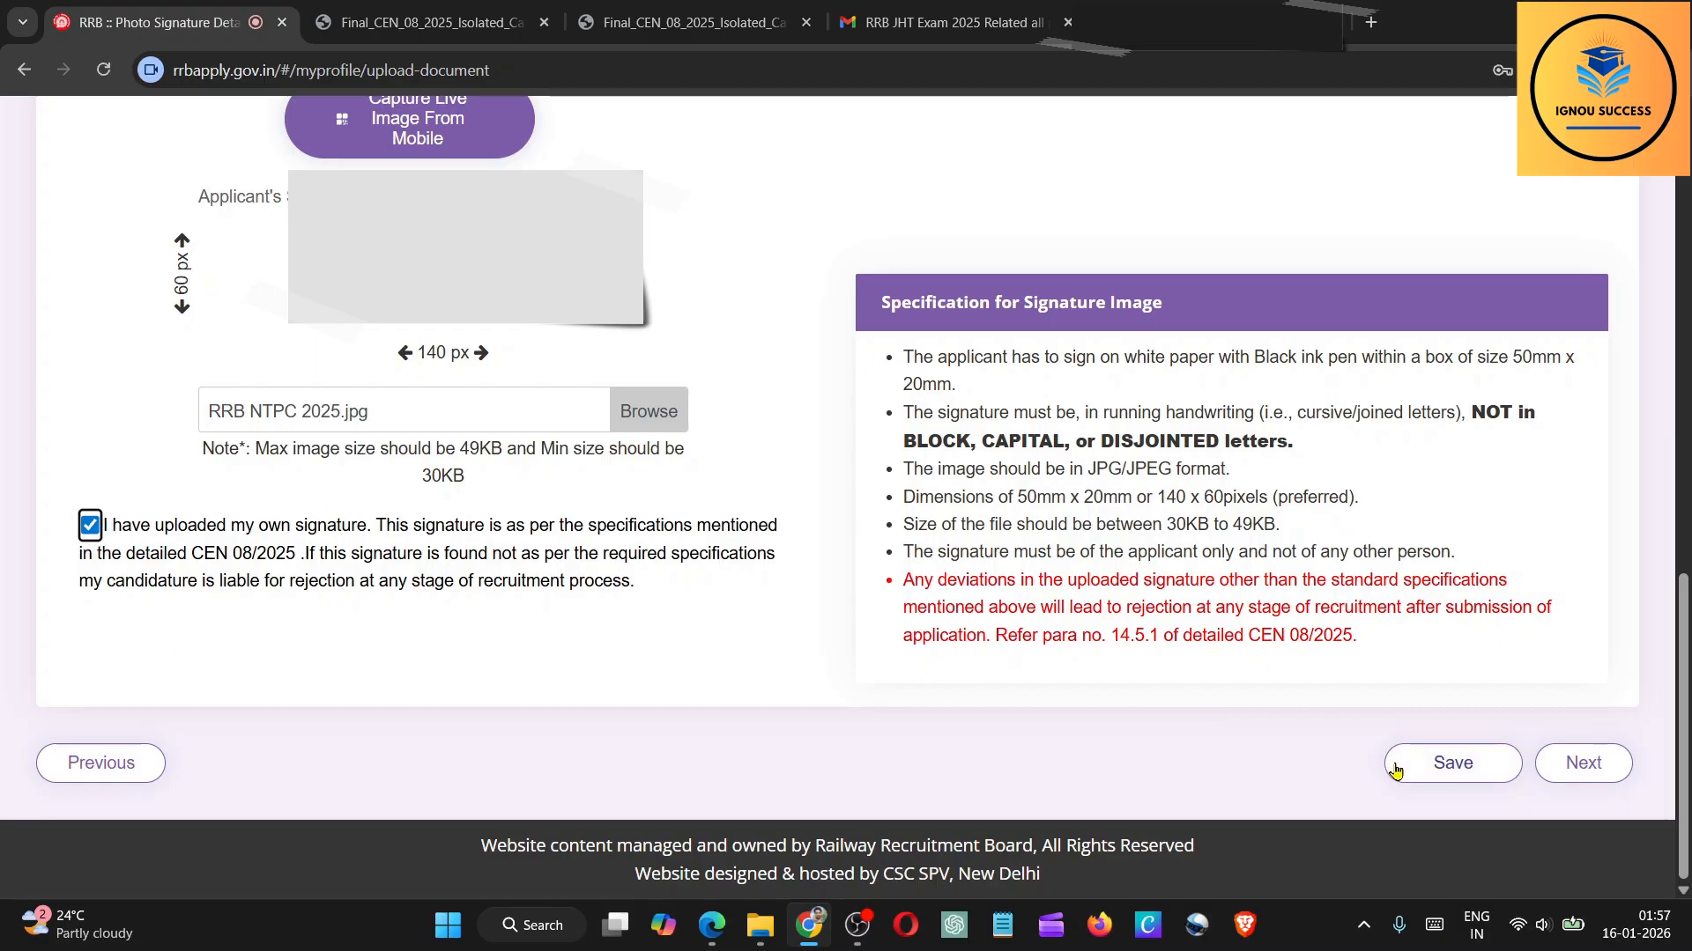
left_click(1465, 775)
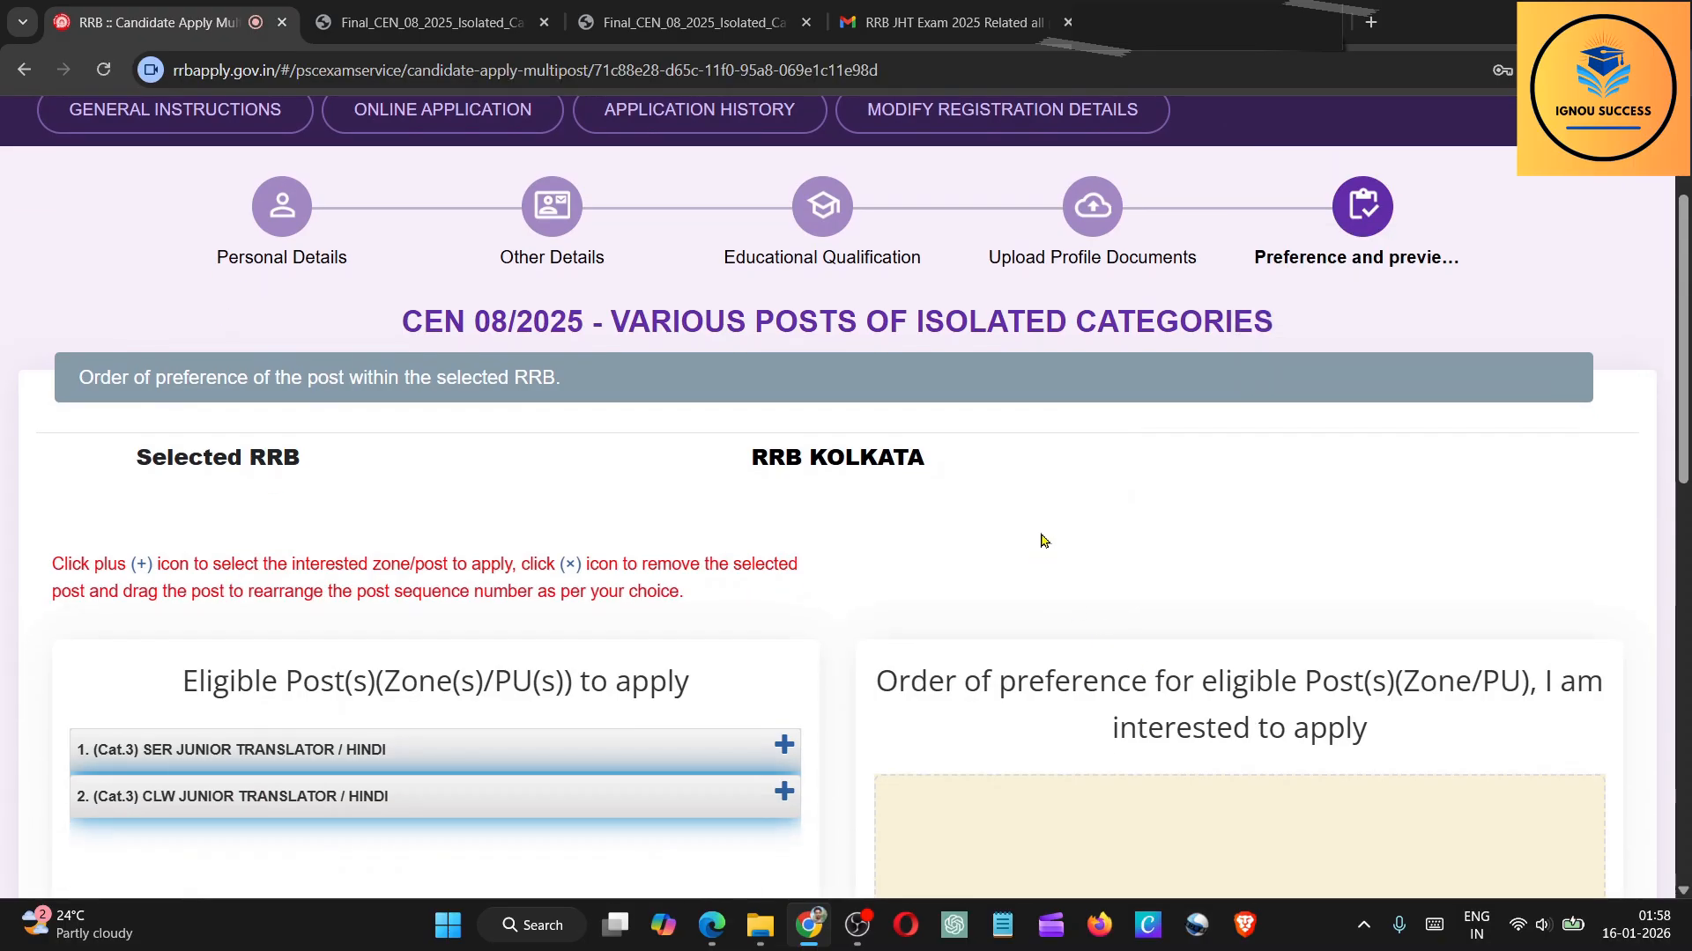
Switch to the CEN 08/2025 notification PDF and examine the Junior Translator (Hindi) row under RRB Ajmer in Annexure-B.
scroll(1052, 500, "down", 1)
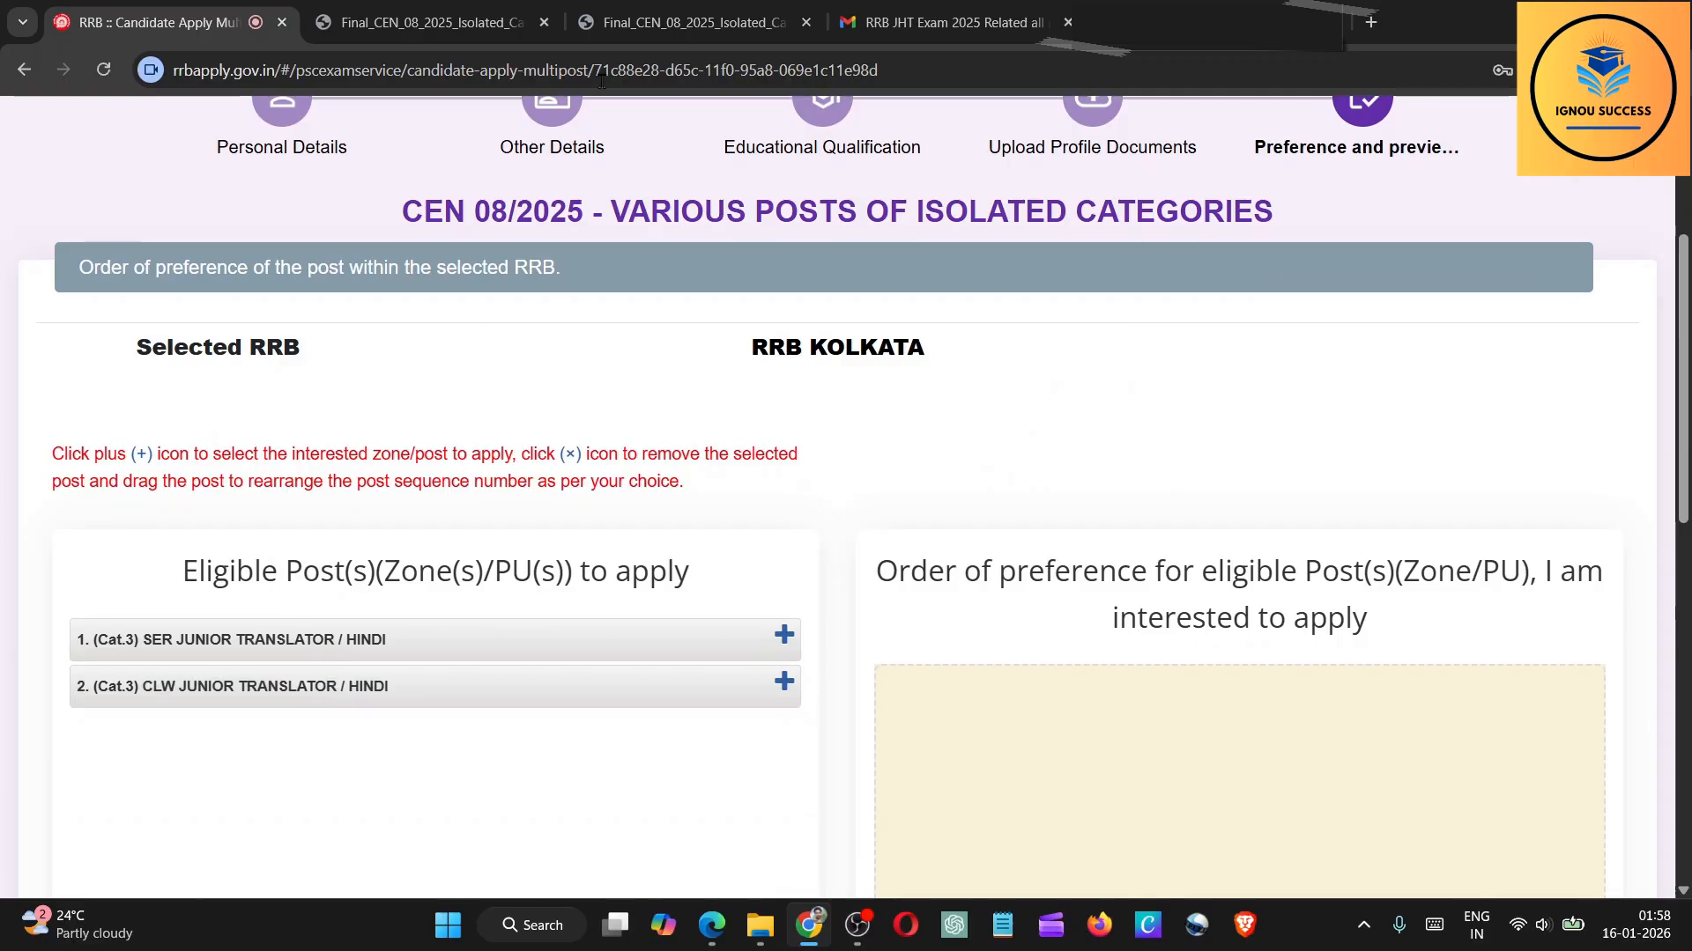
left_click(682, 22)
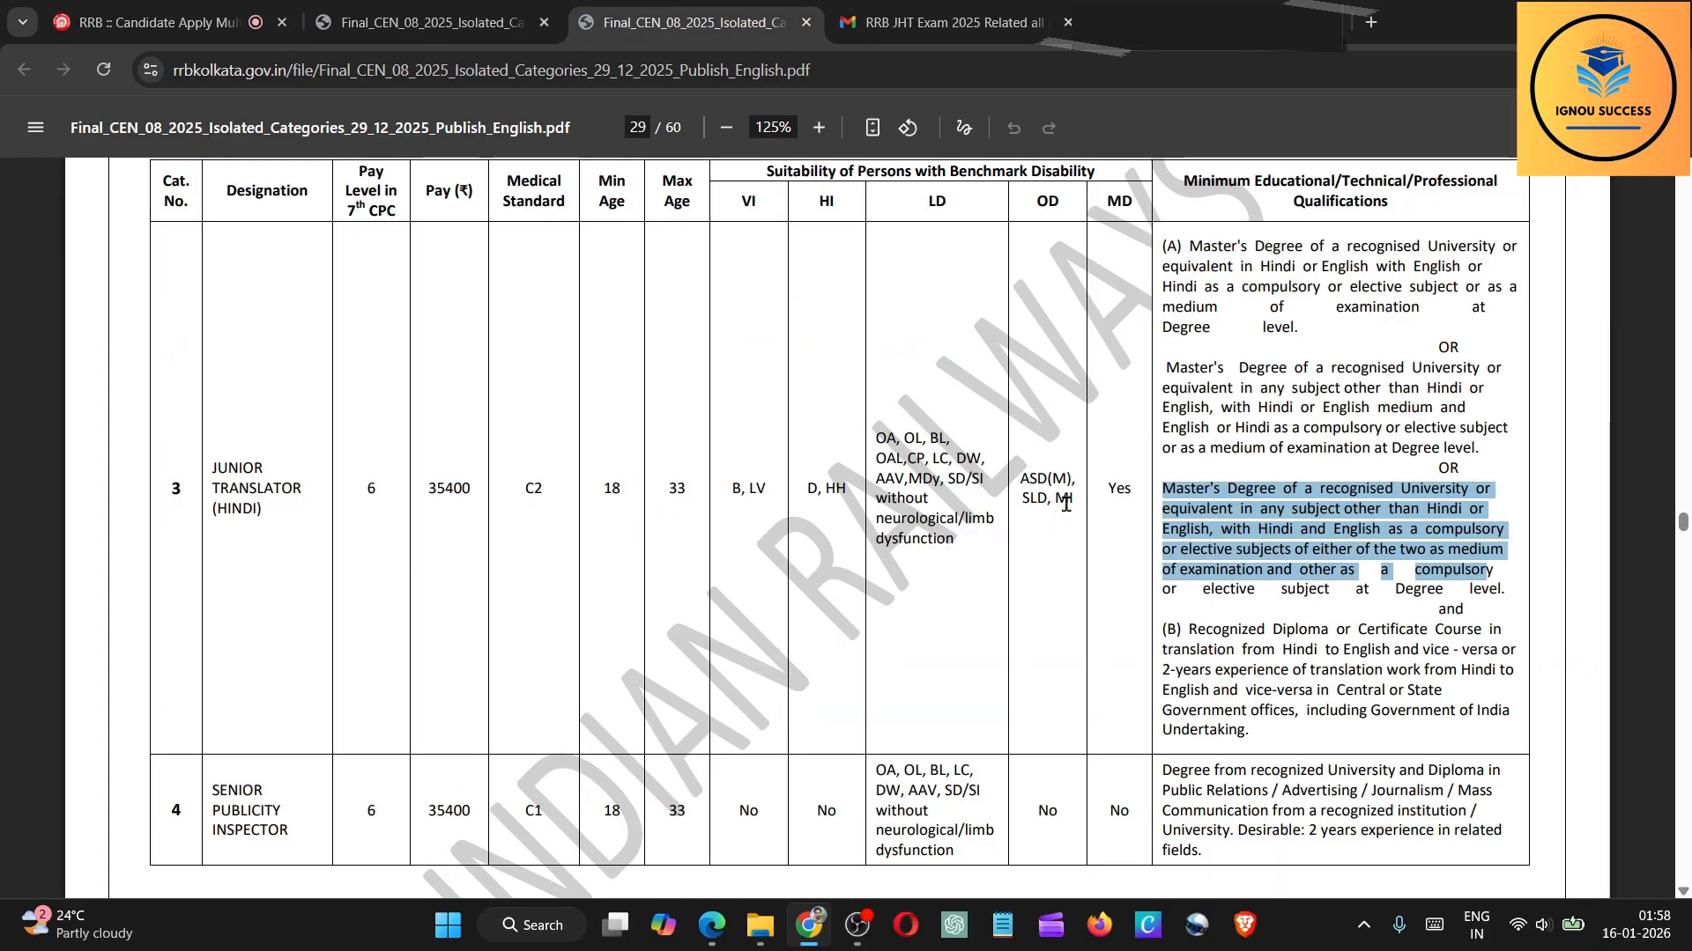
scroll(733, 542, "down", 15)
scroll(733, 543, "down", 13)
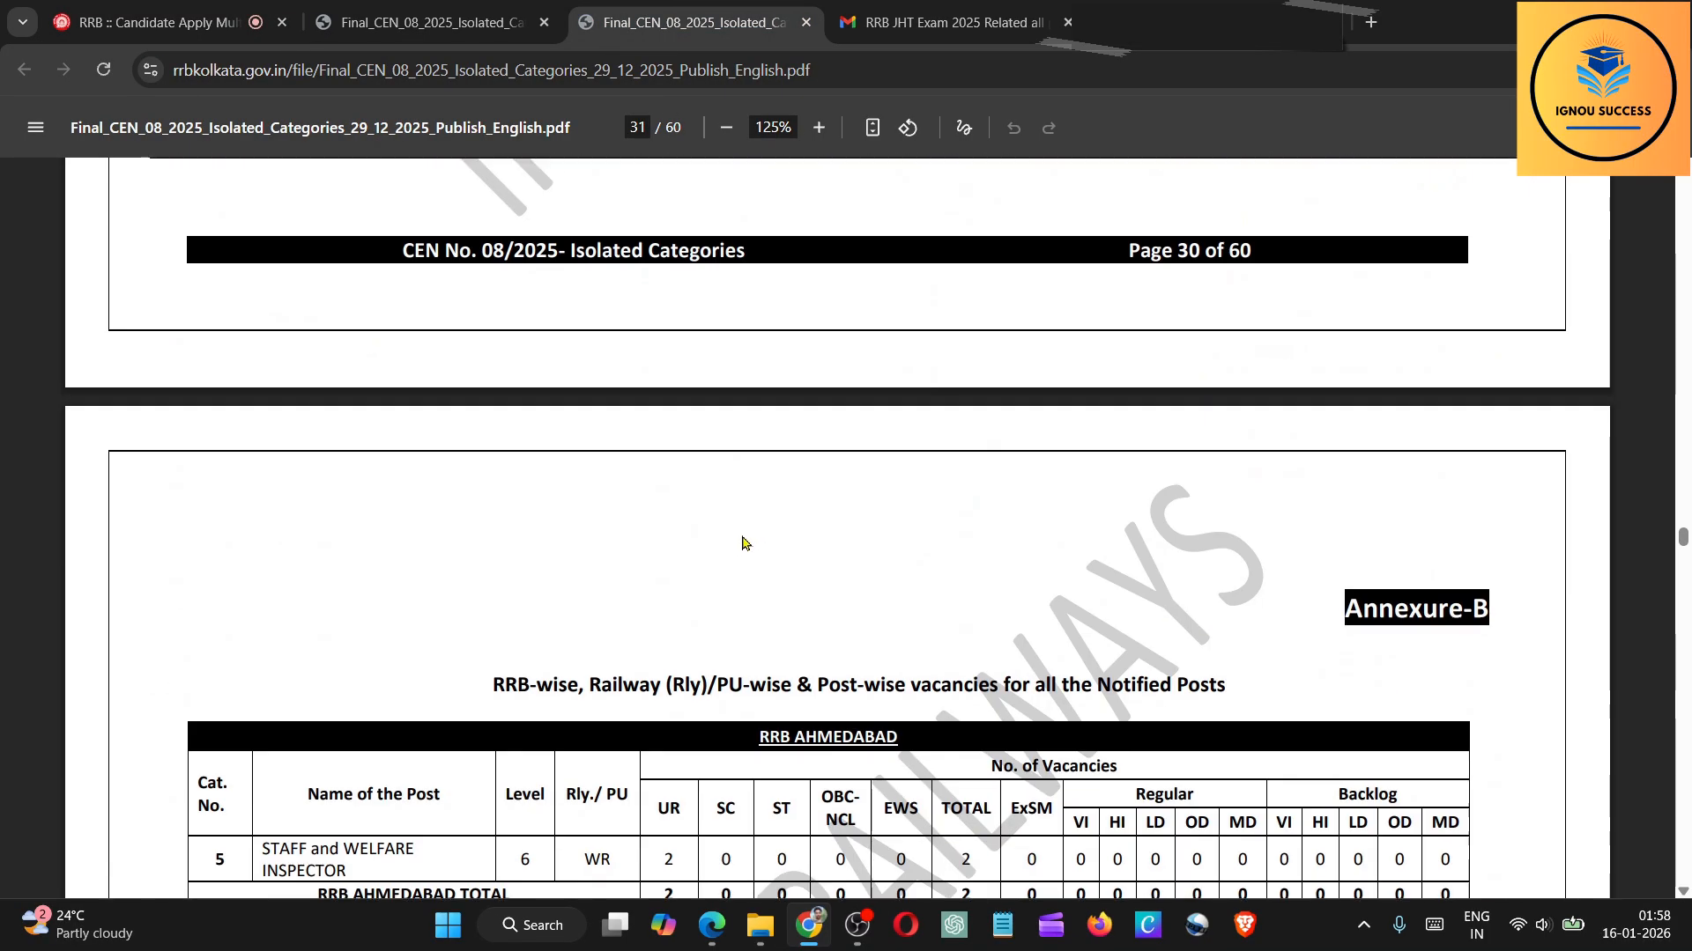
scroll(788, 506, "up", 2)
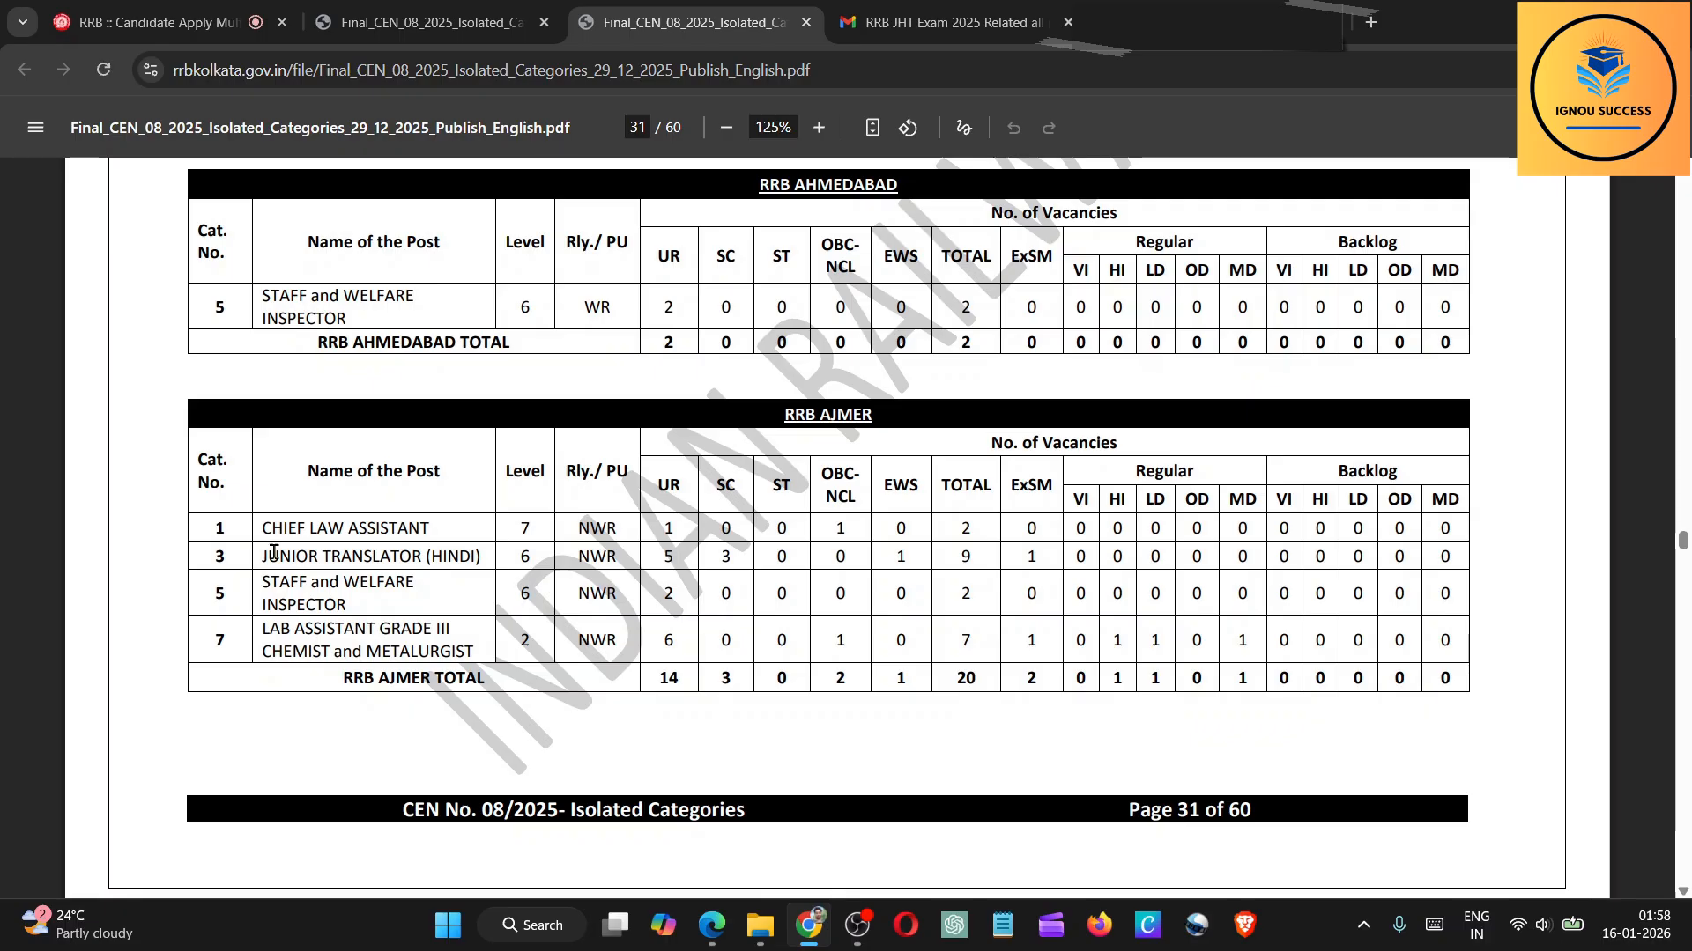
left_click_drag(259, 553, 507, 554)
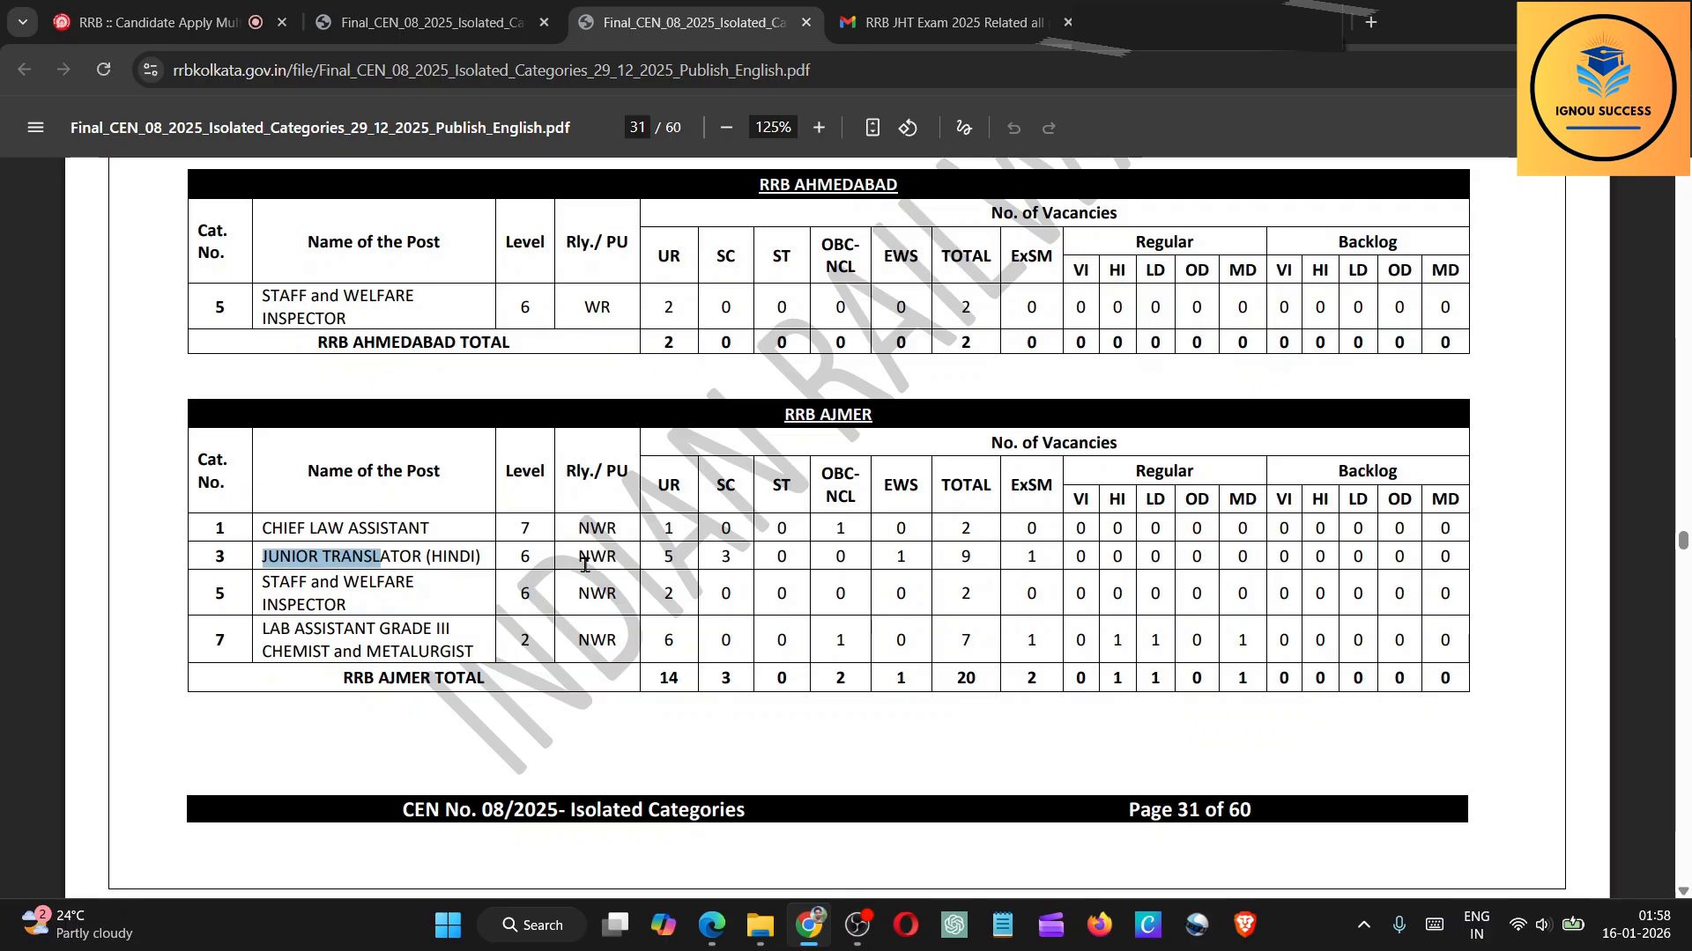
Find the RRB Kolkata vacancy table in Annexure-B of the notification PDF.
scroll(756, 387, "down", 20)
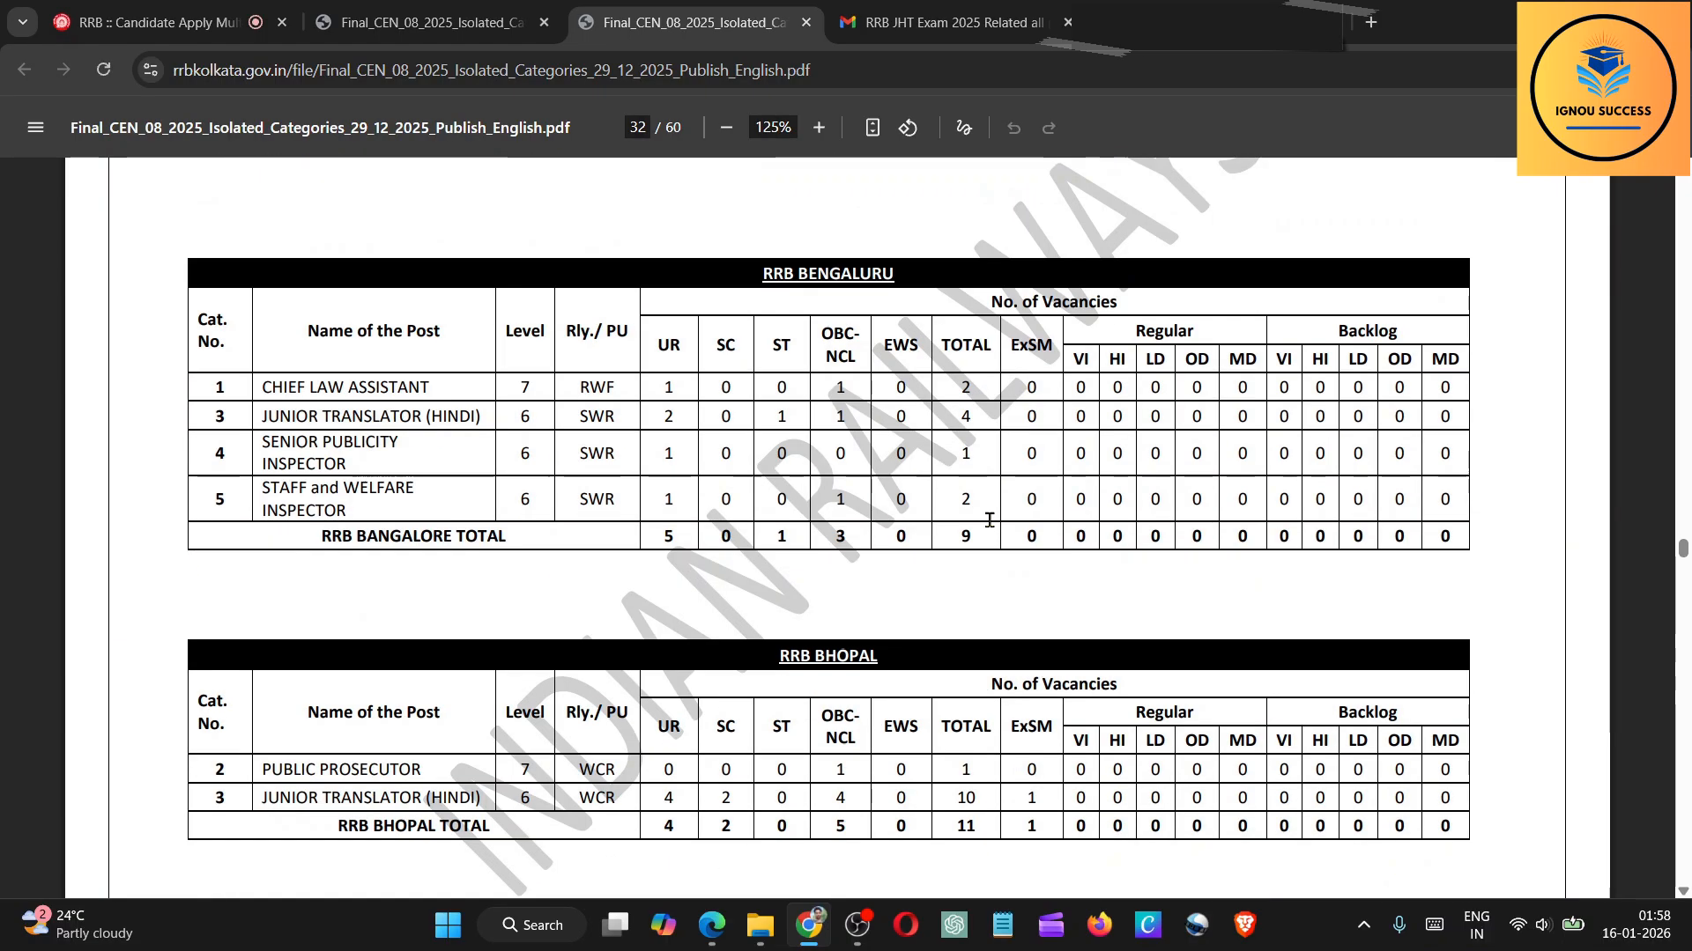
scroll(990, 523, "down", 17)
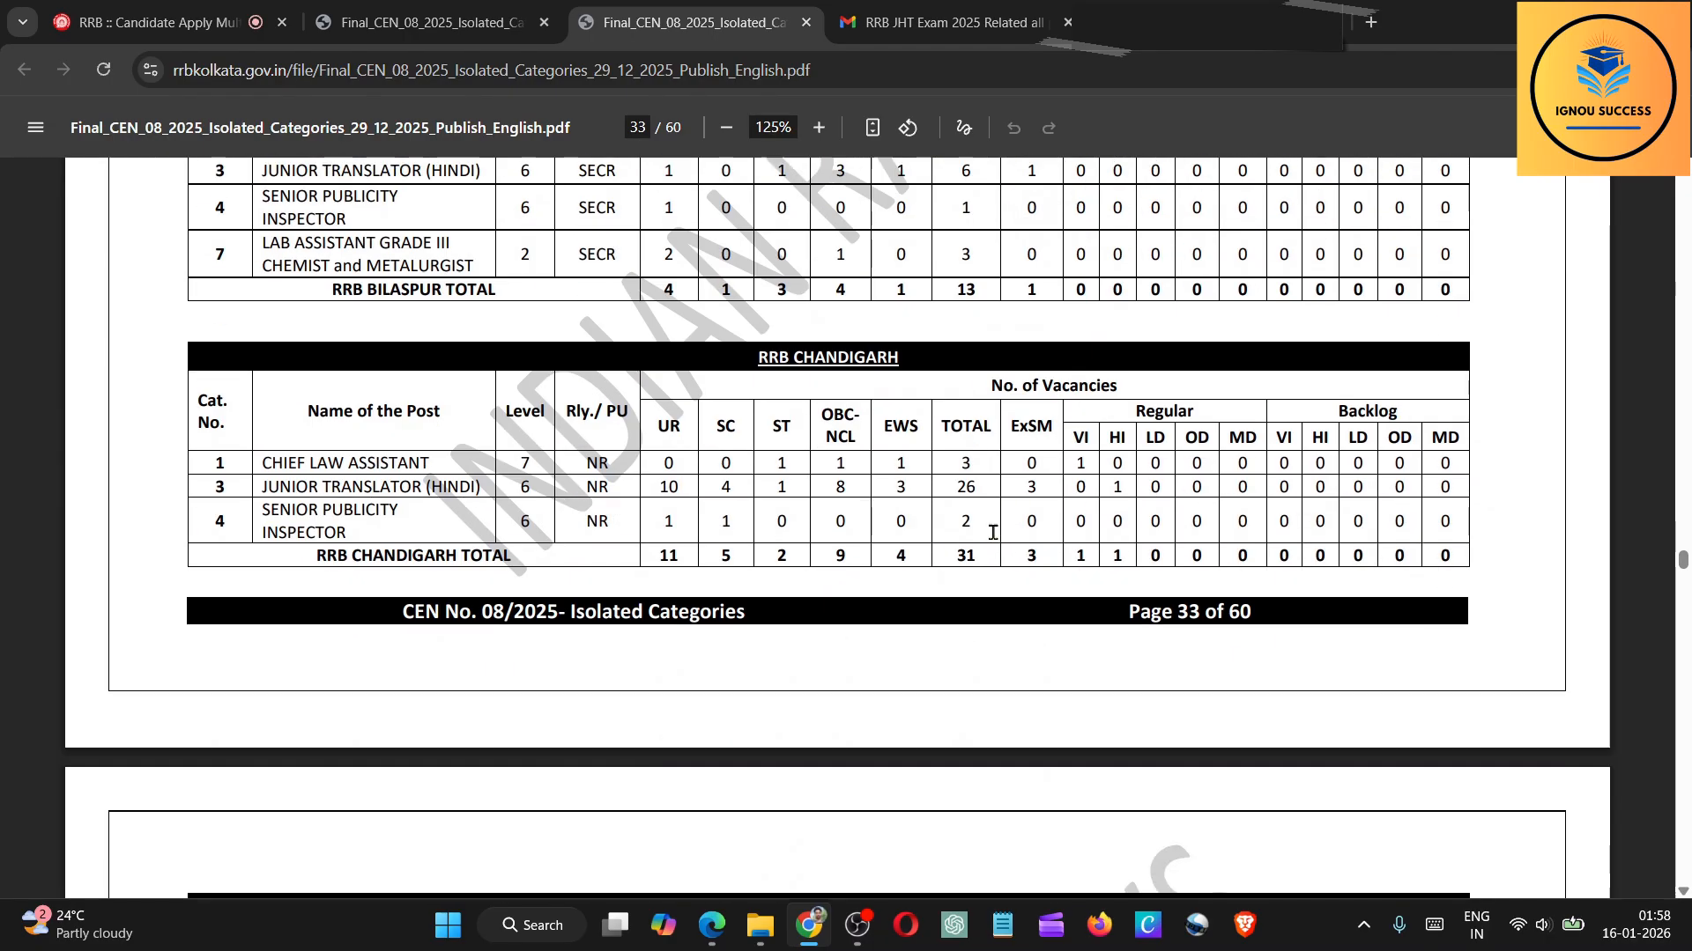
scroll(996, 540, "down", 20)
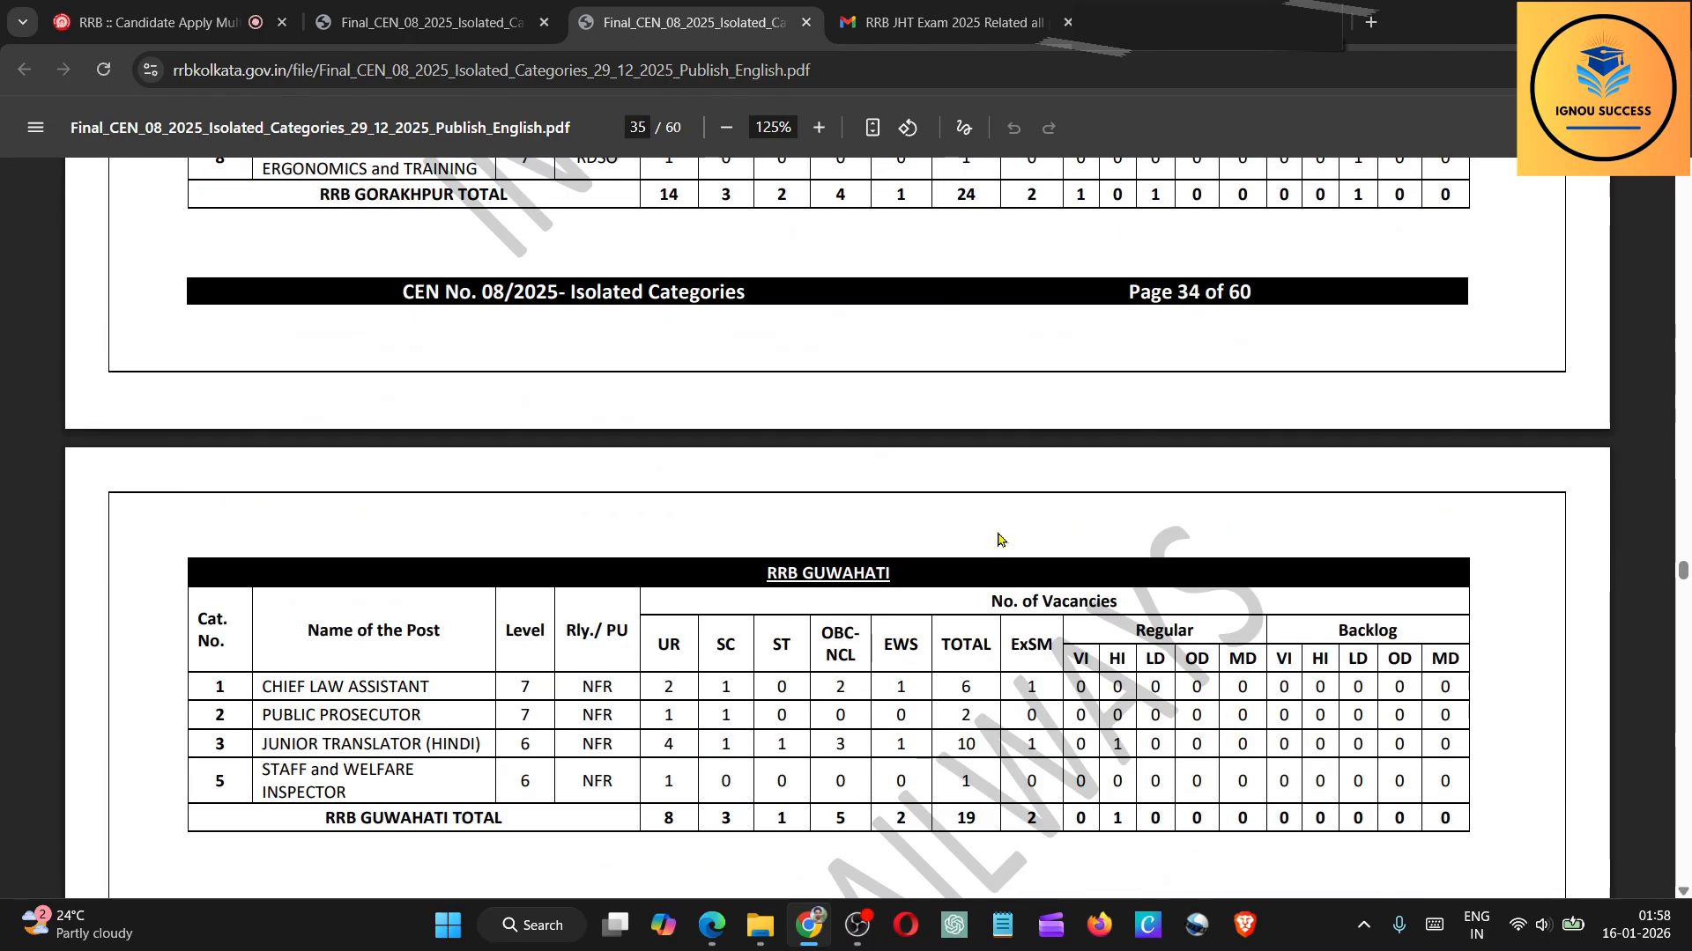
scroll(1002, 541, "down", 20)
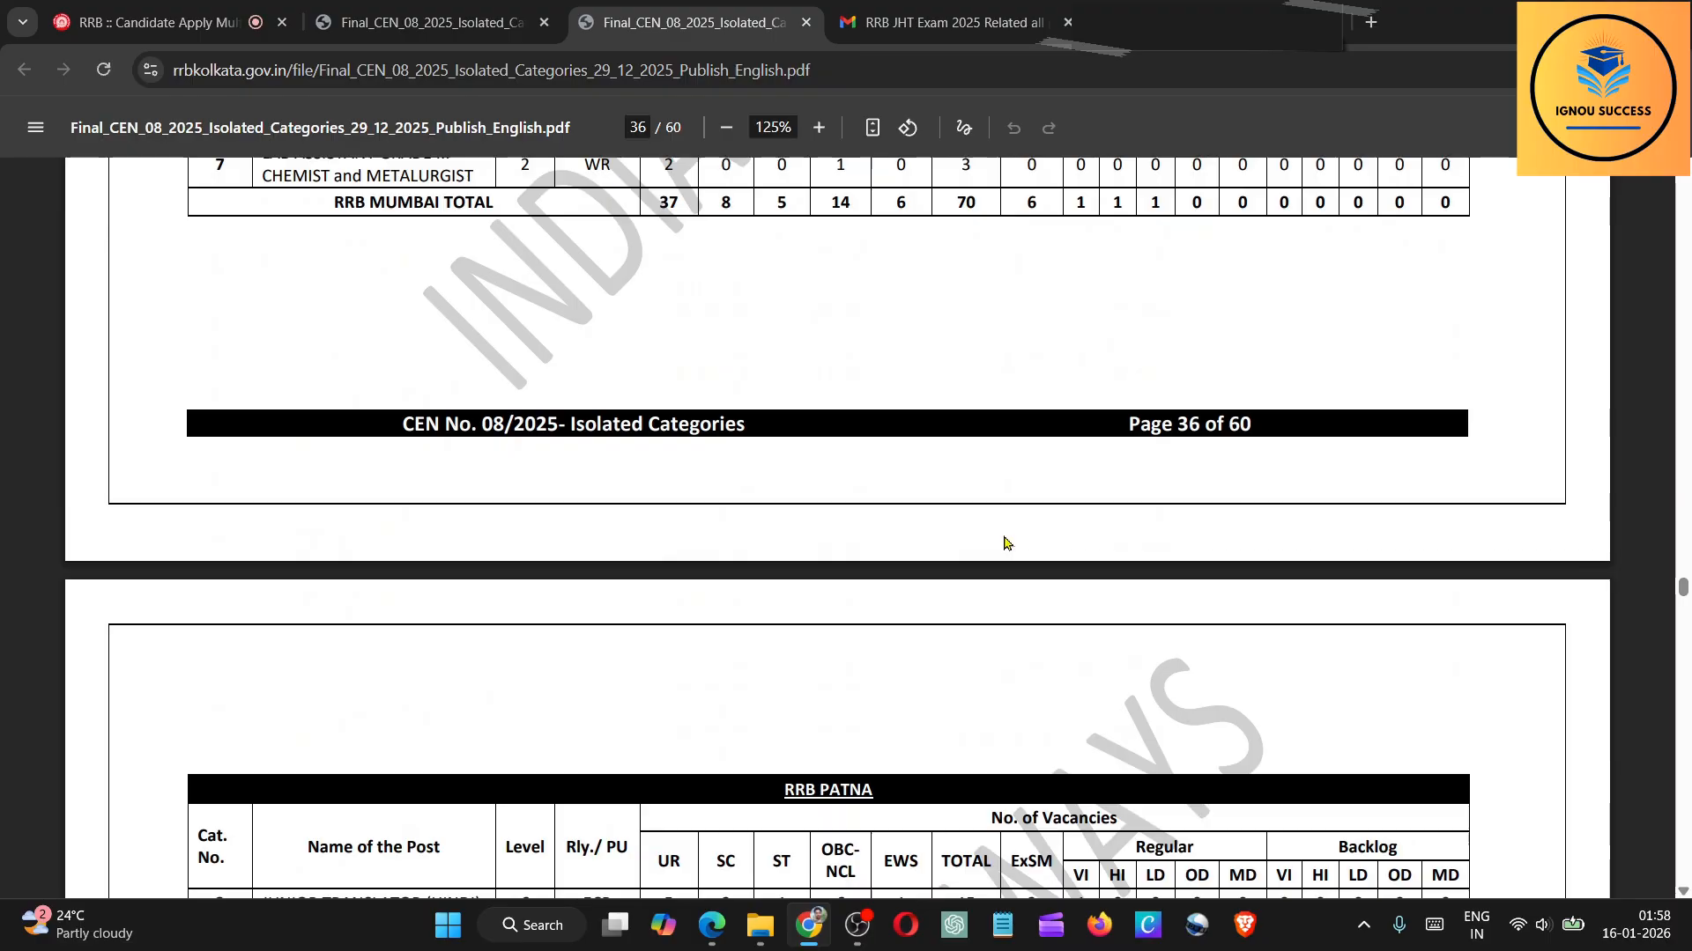
scroll(1005, 540, "down", 2)
scroll(1008, 551, "up", 20)
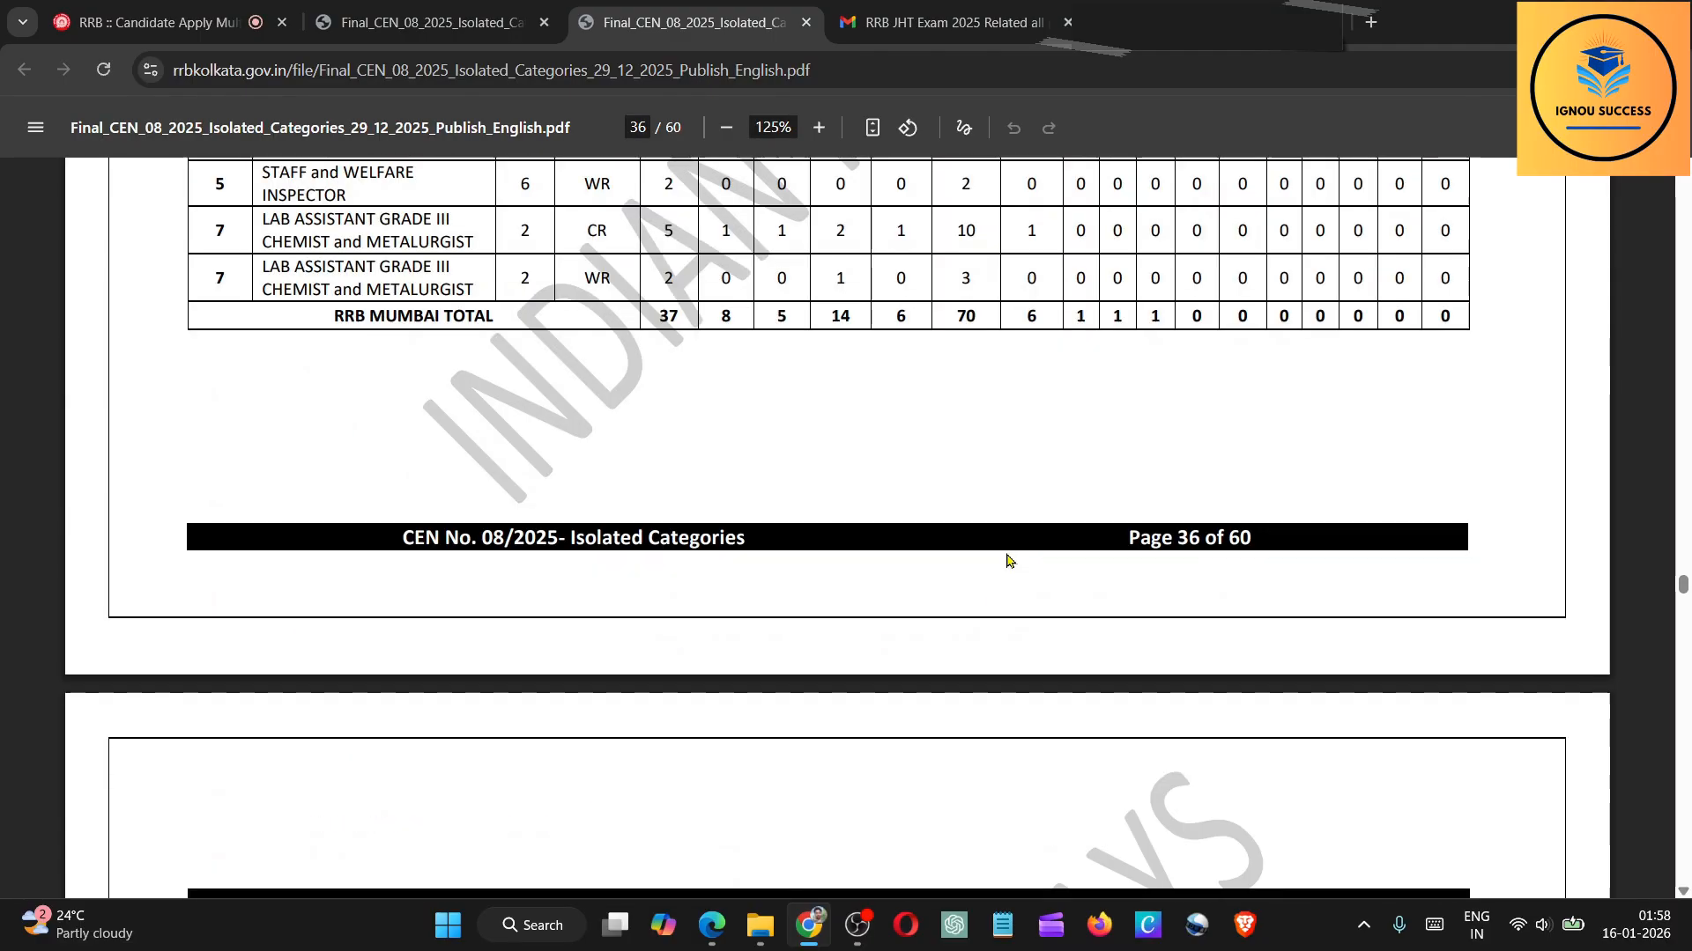
scroll(1012, 560, "up", 18)
scroll(1013, 563, "down", 12)
scroll(1012, 560, "down", 2)
scroll(1012, 555, "up", 2)
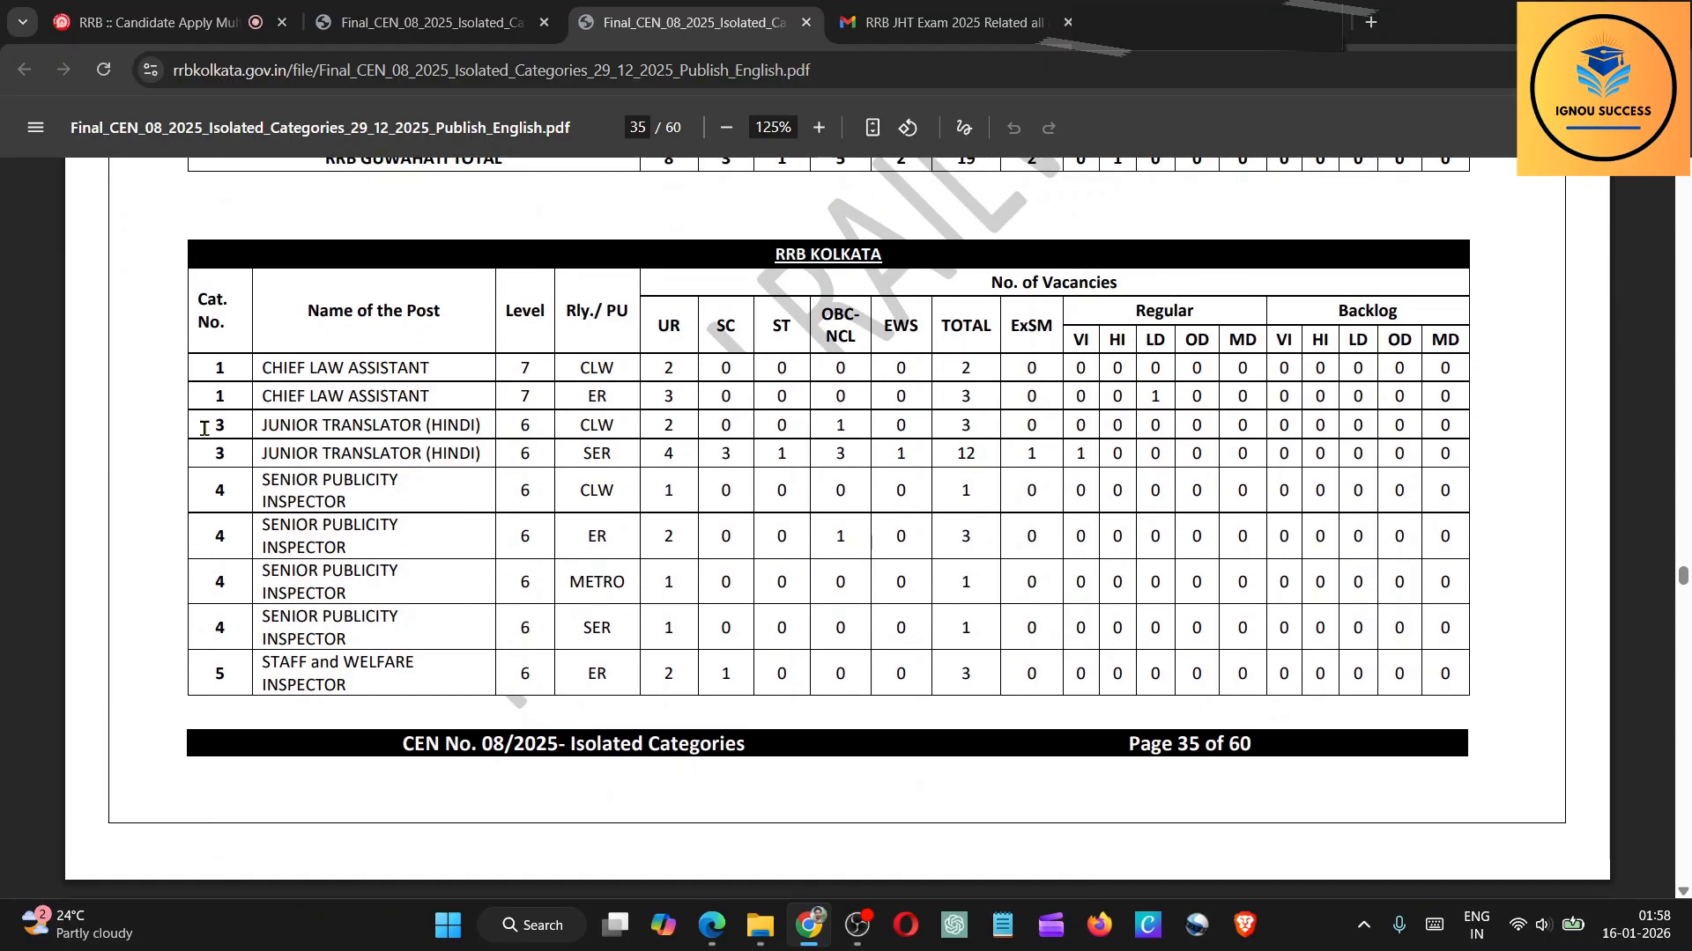
Examine the total vacancies for Junior Translator (Hindi) in CLW and SER under RRB Kolkata.
left_click_drag(205, 429, 241, 460)
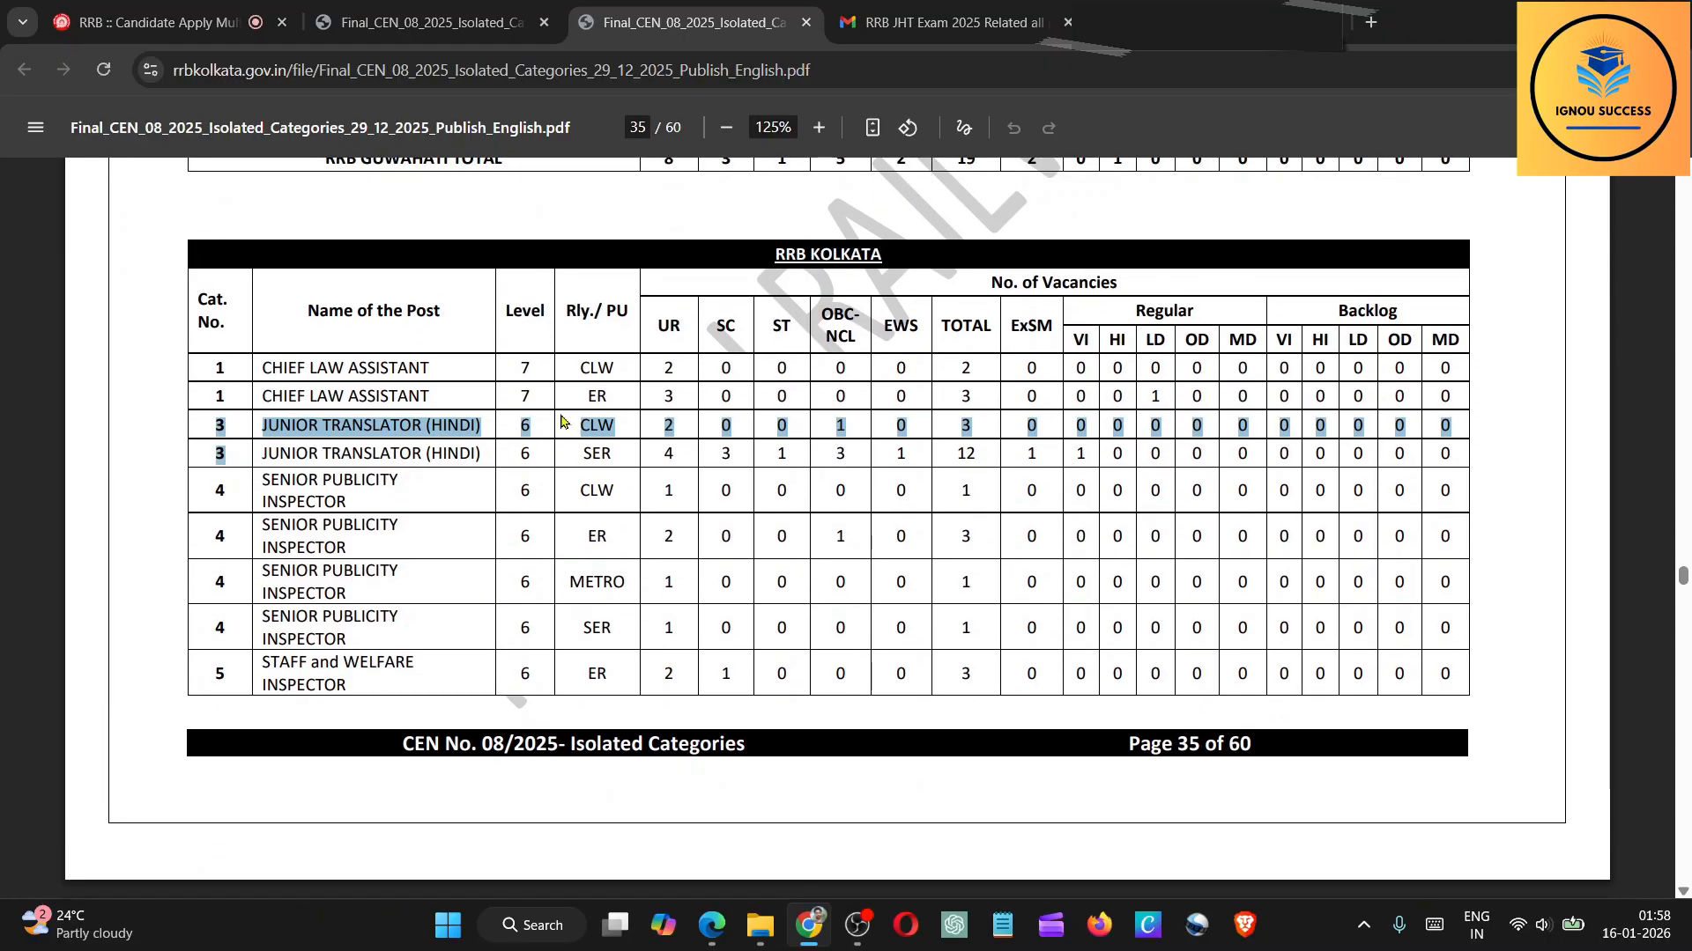
left_click(576, 421)
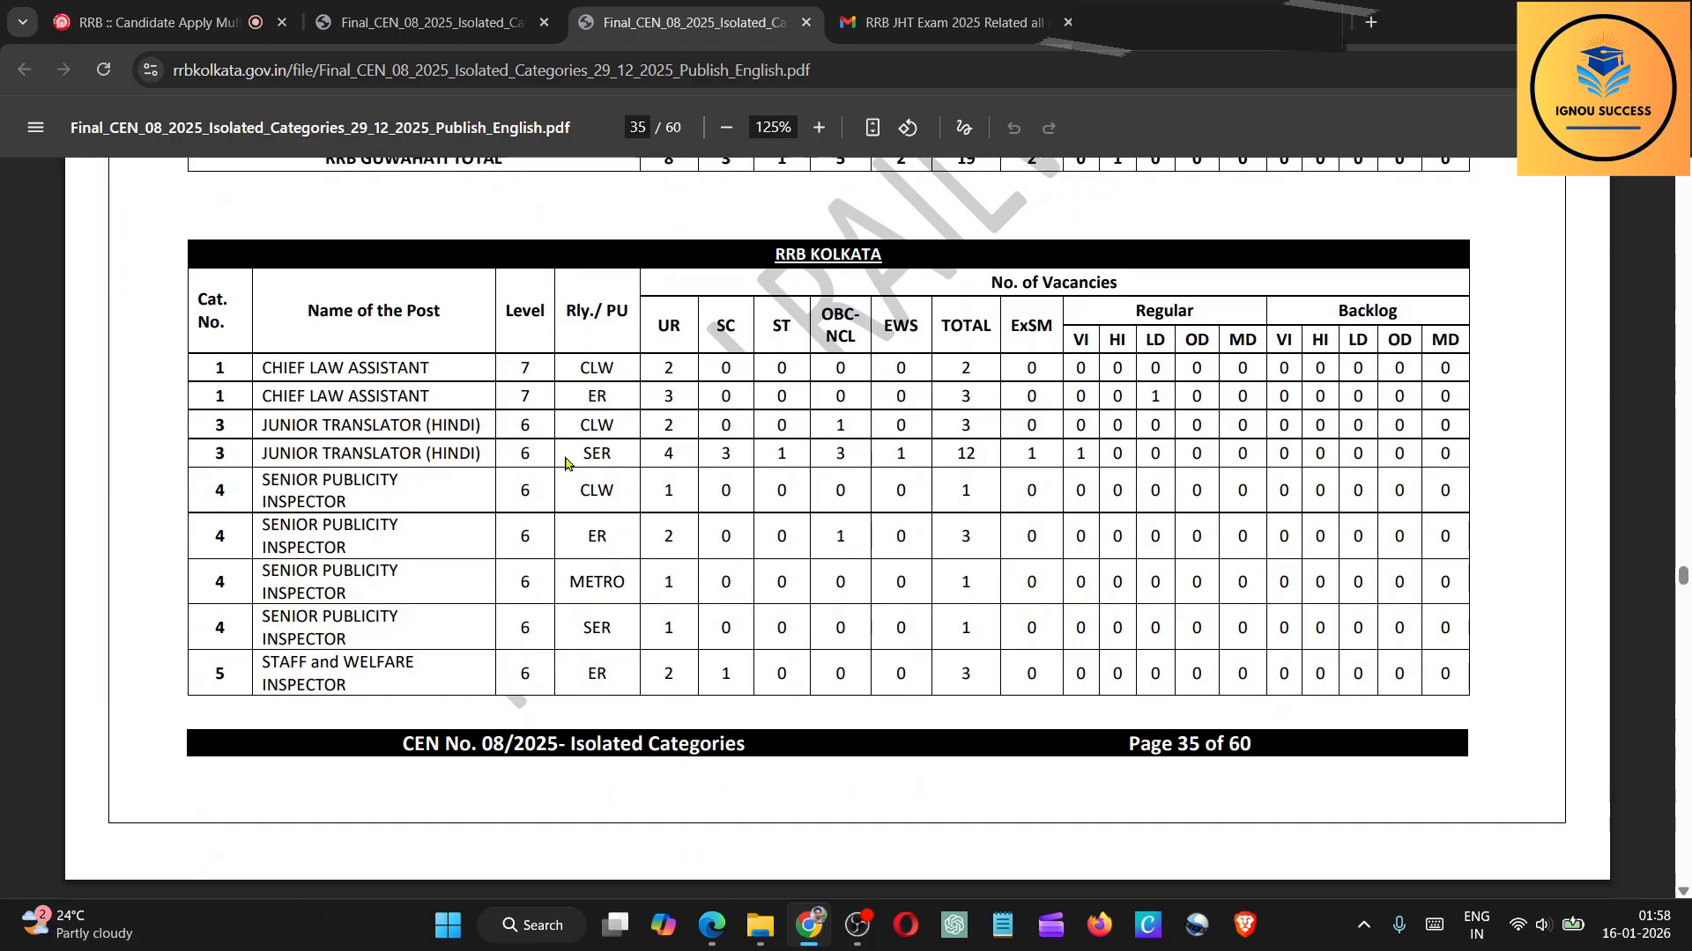
double_click(969, 426)
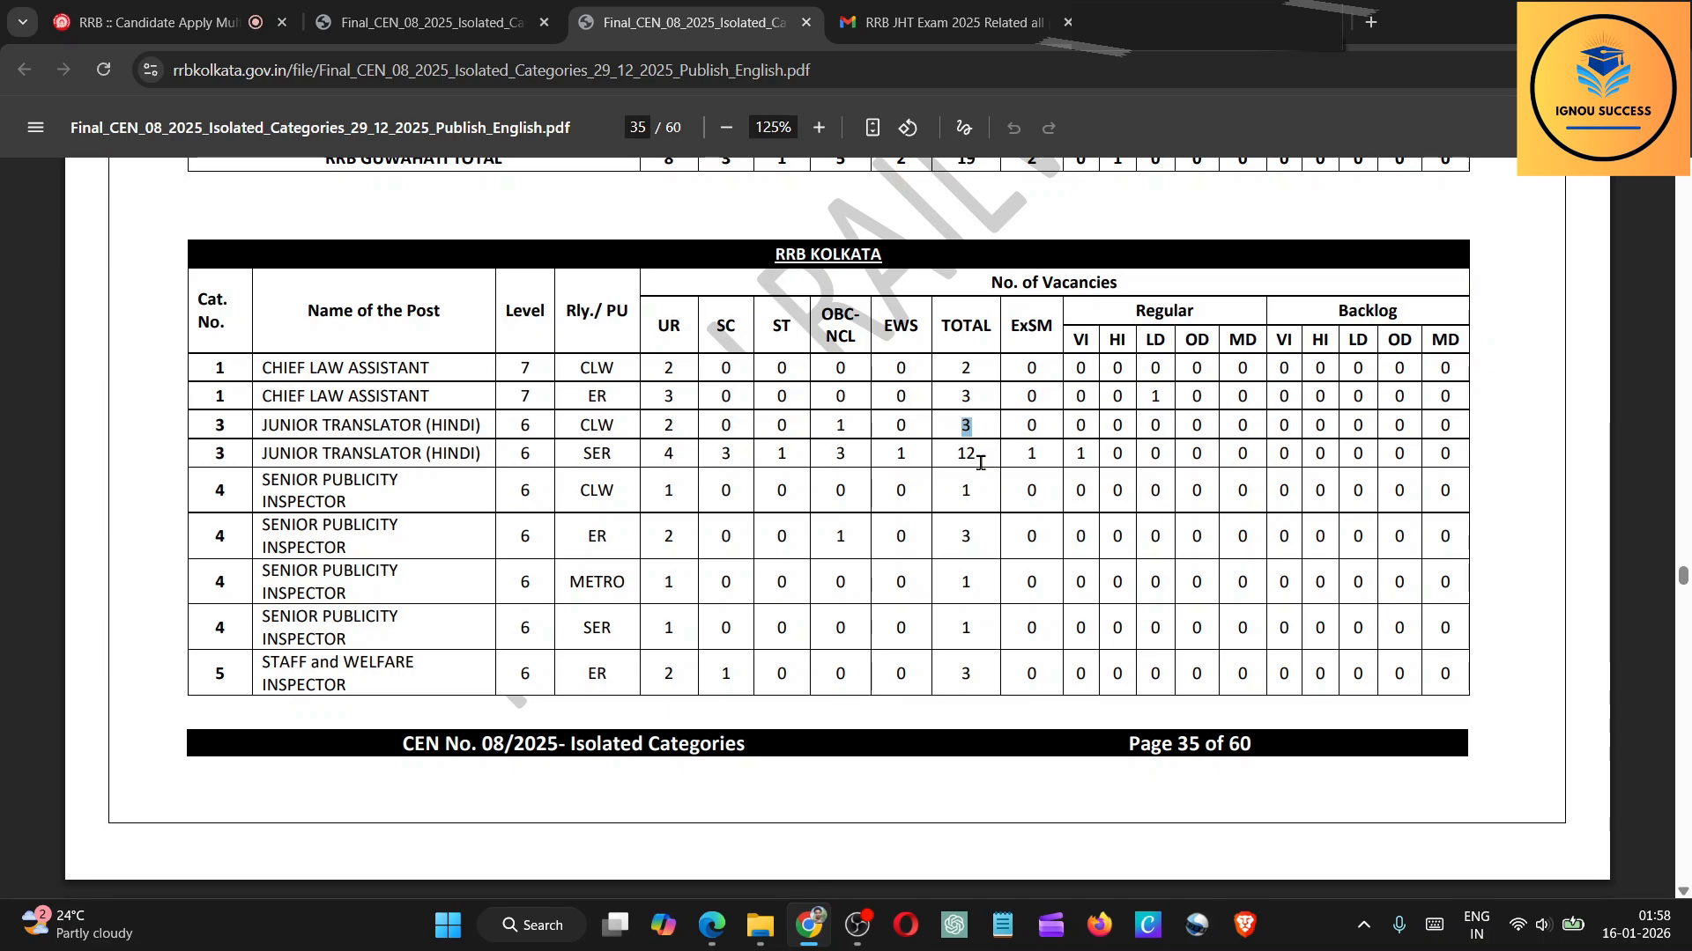
left_click(902, 513)
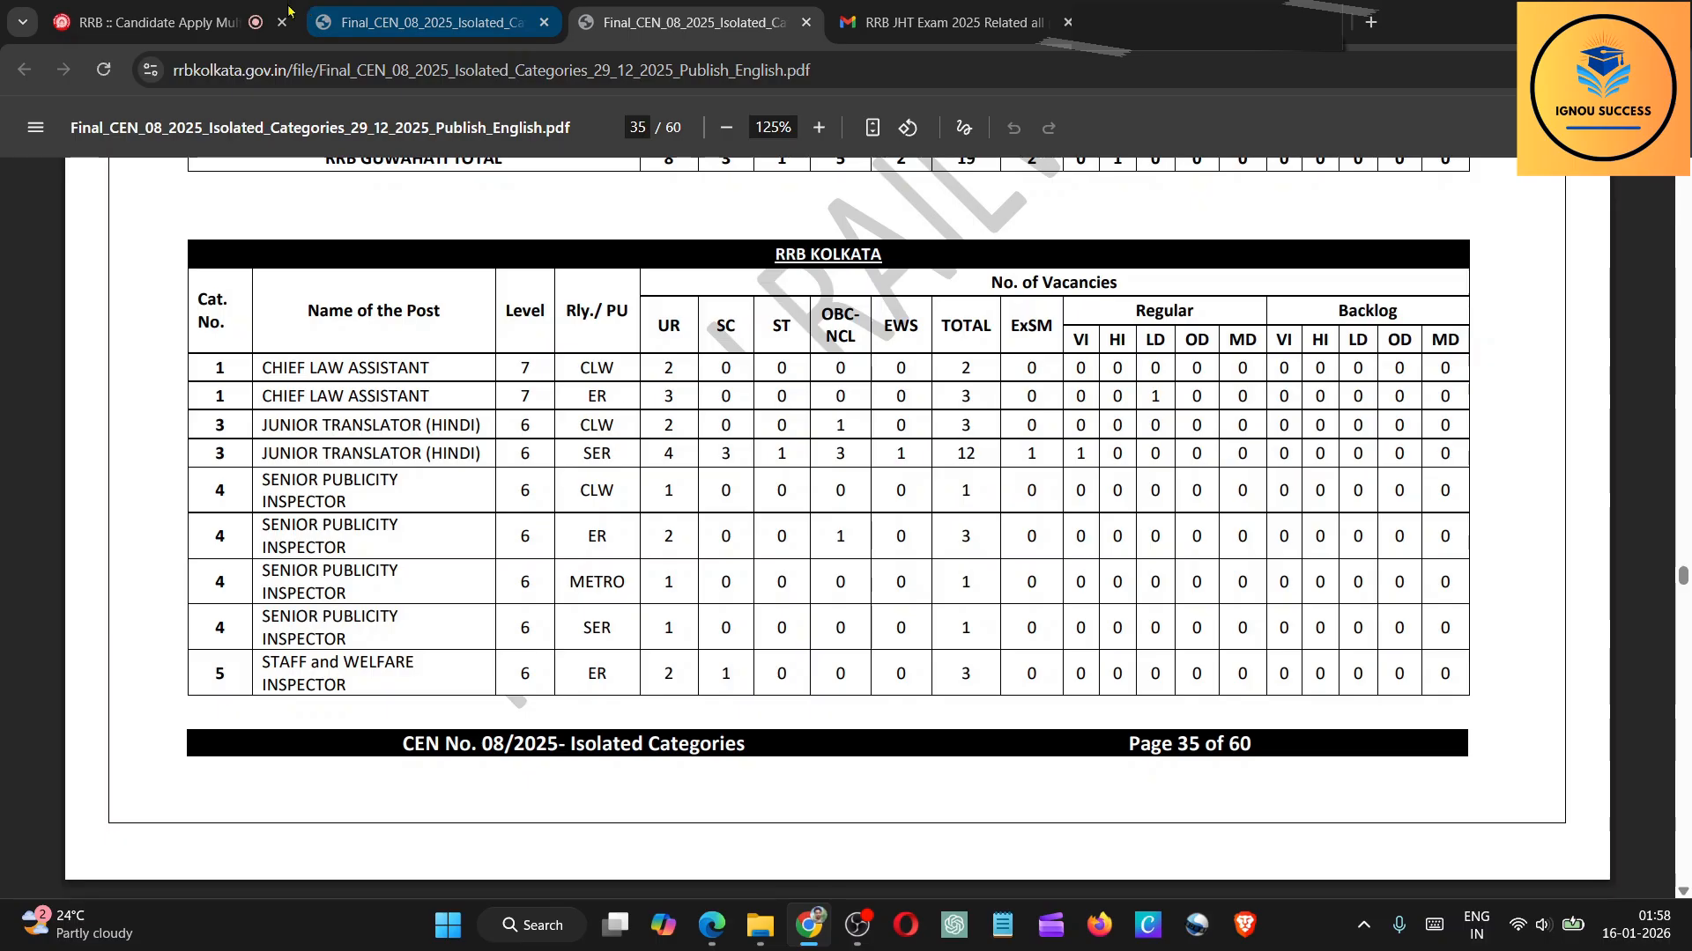
Return to the application and review the eligible posts and the order-of-preference area for RRB Kolkata.
left_click(192, 20)
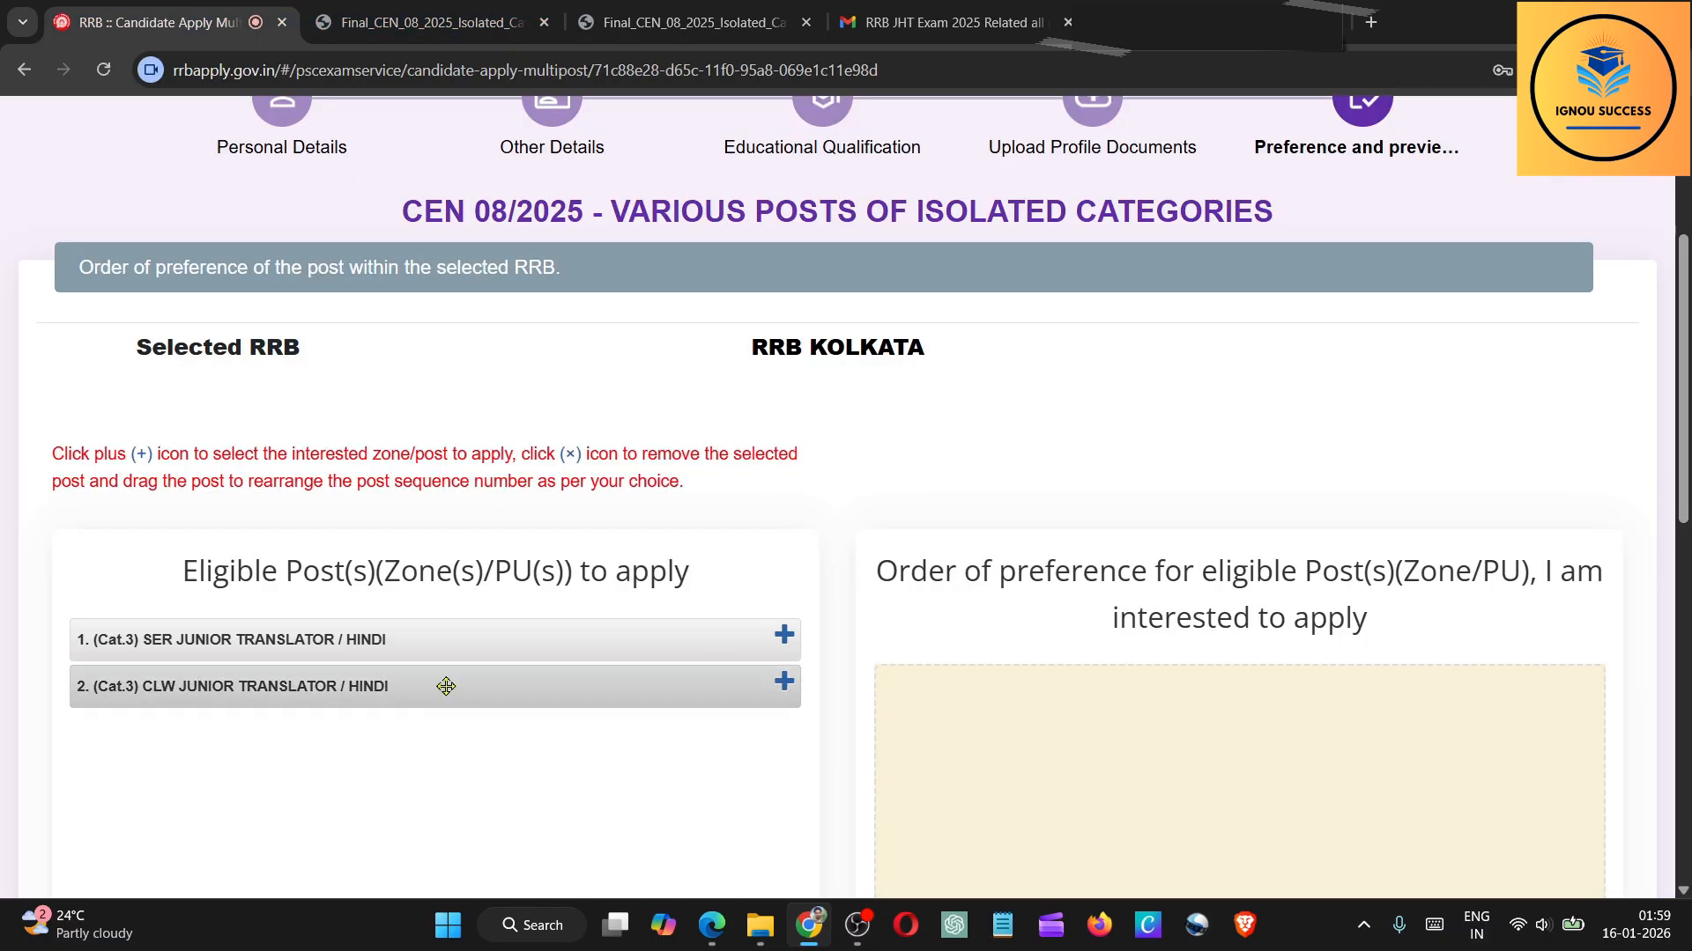
scroll(453, 702, "down", 1)
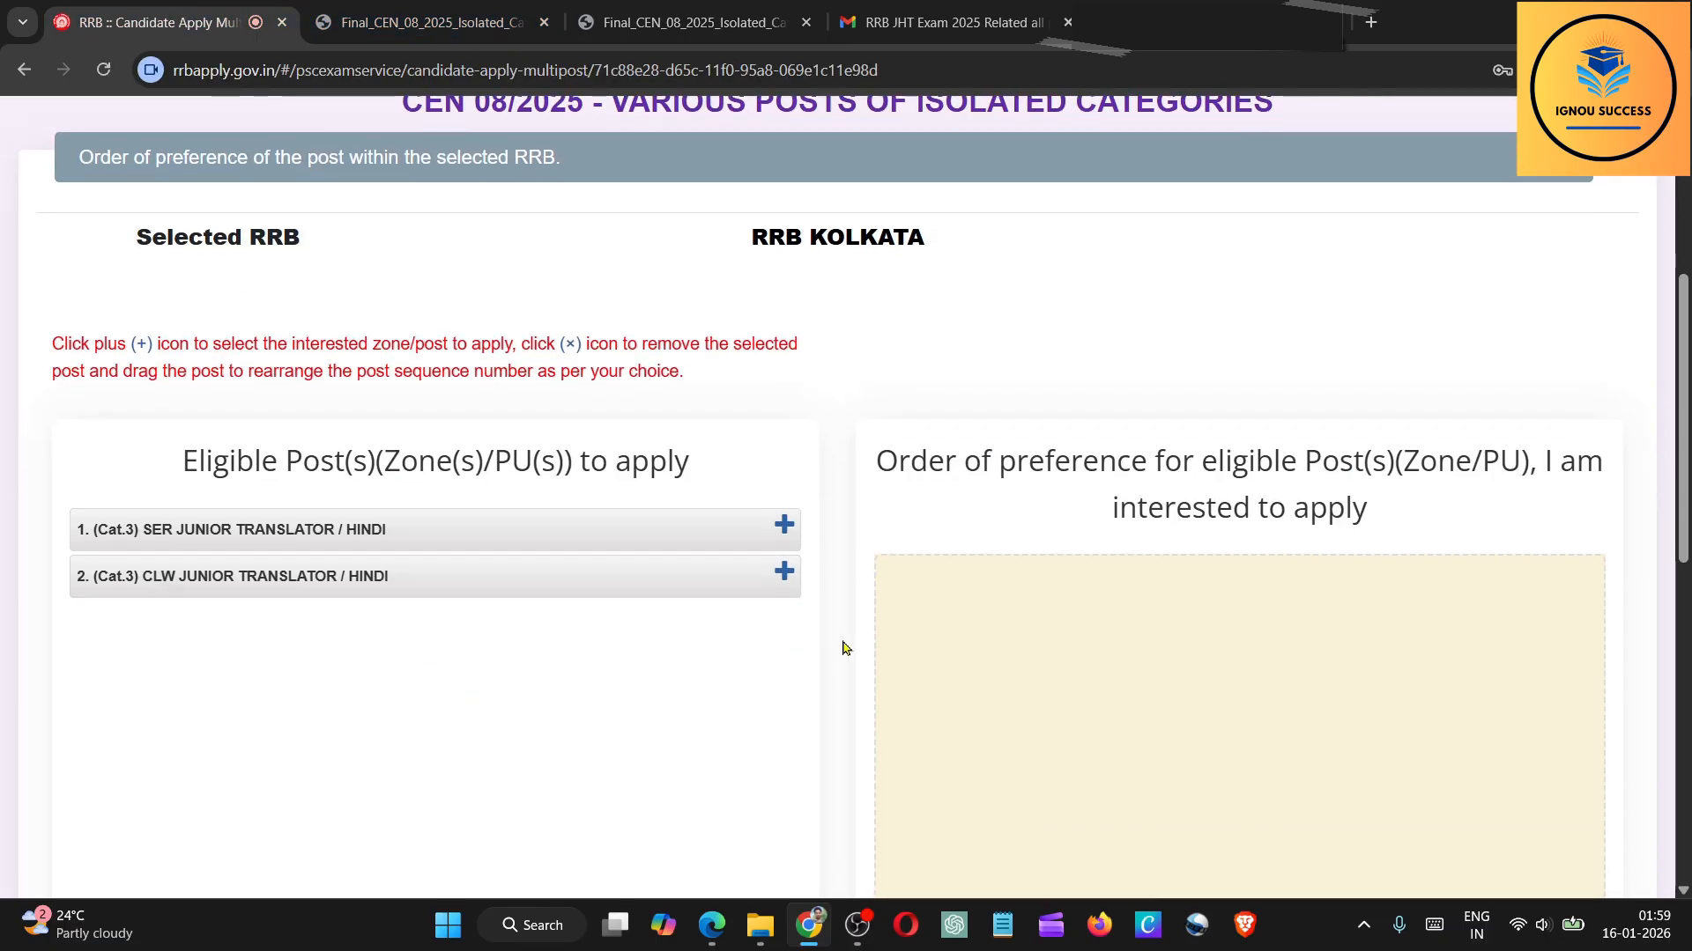
scroll(1083, 674, "down", 2)
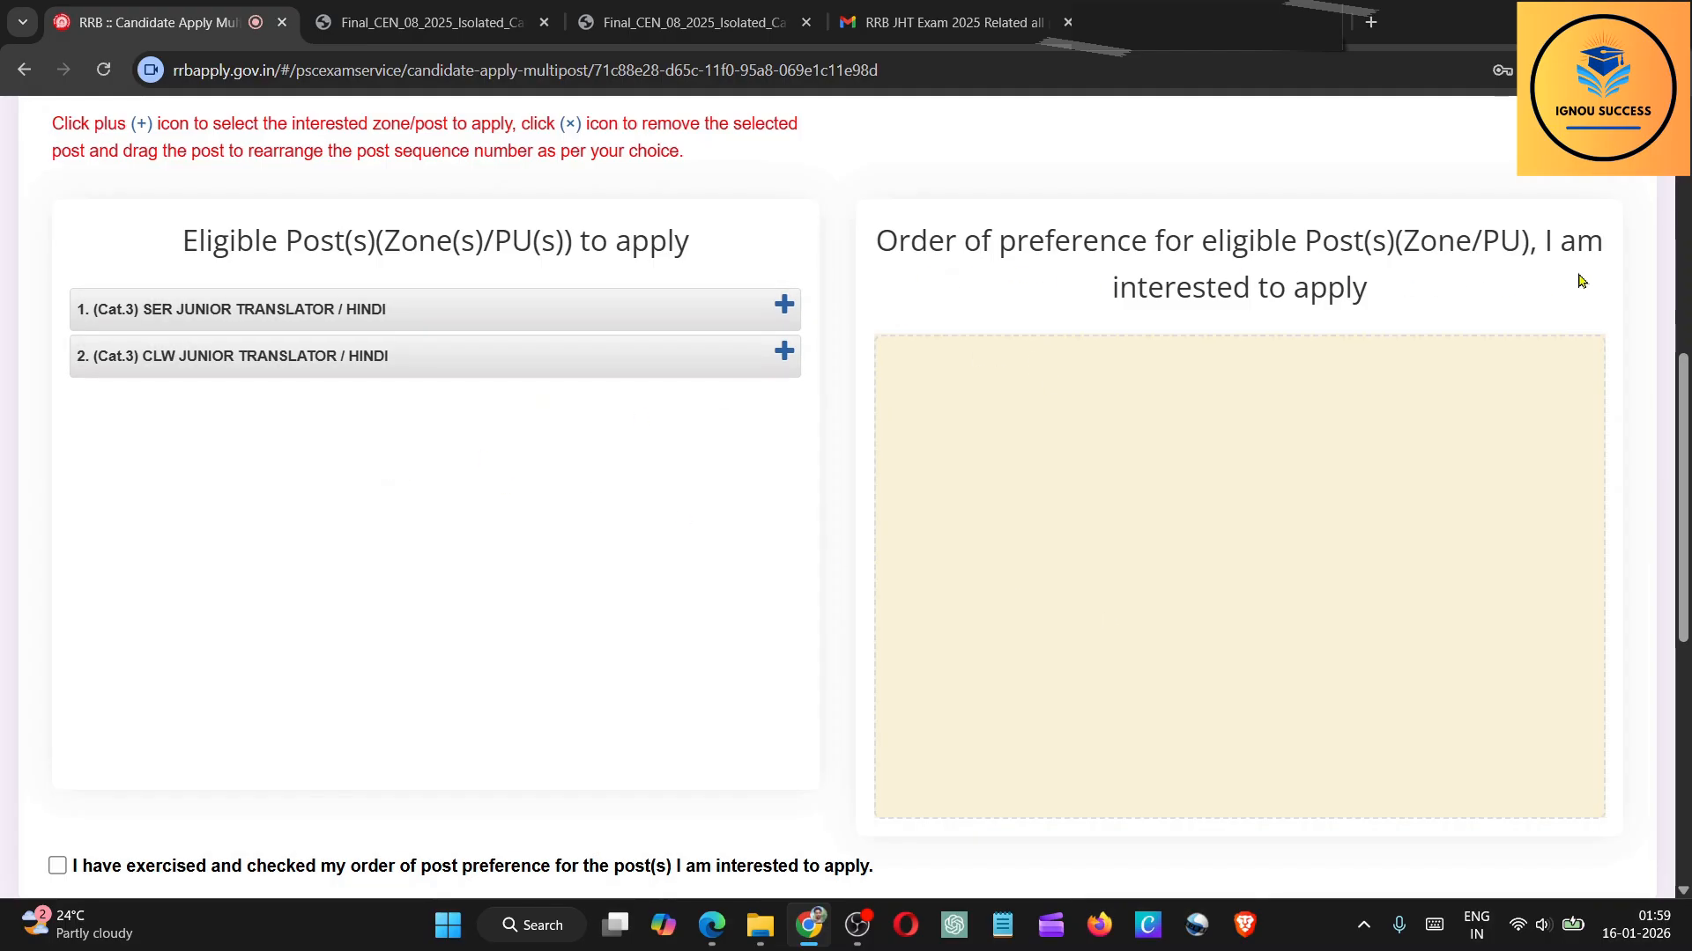
scroll(298, 445, "up", 7)
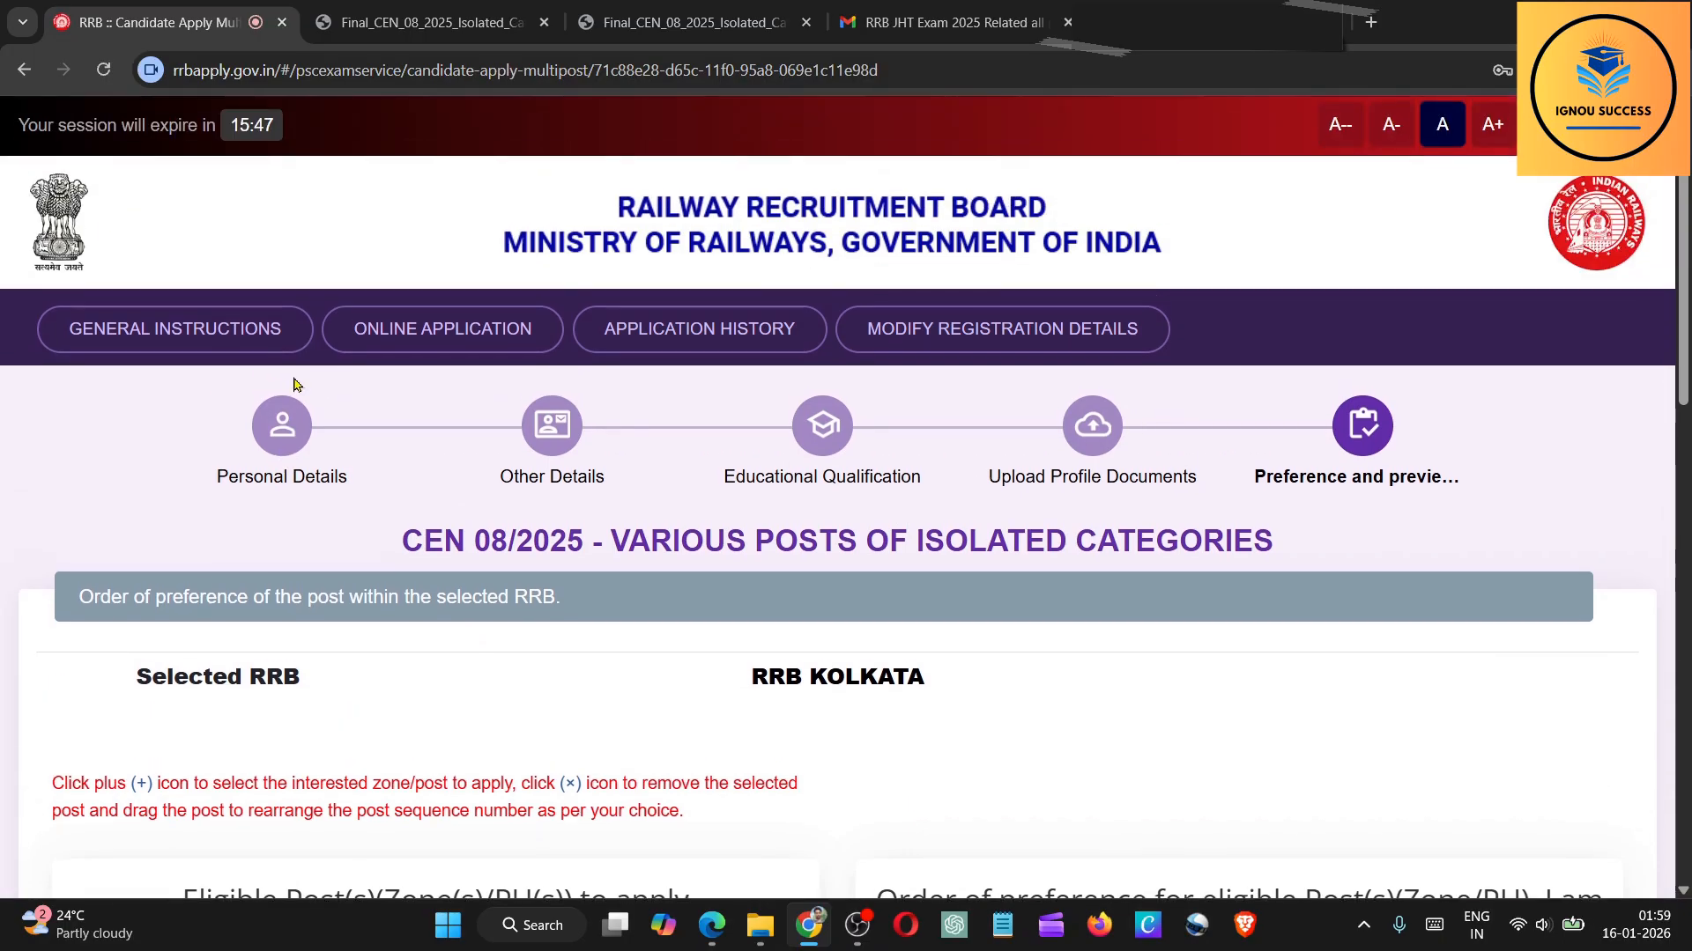
Set the post preference order to SER Junior Translator / Hindi first and CLW Junior Translator / Hindi second, and tick the preference confirmation.
scroll(353, 396, "down", 5)
scroll(397, 414, "down", 3)
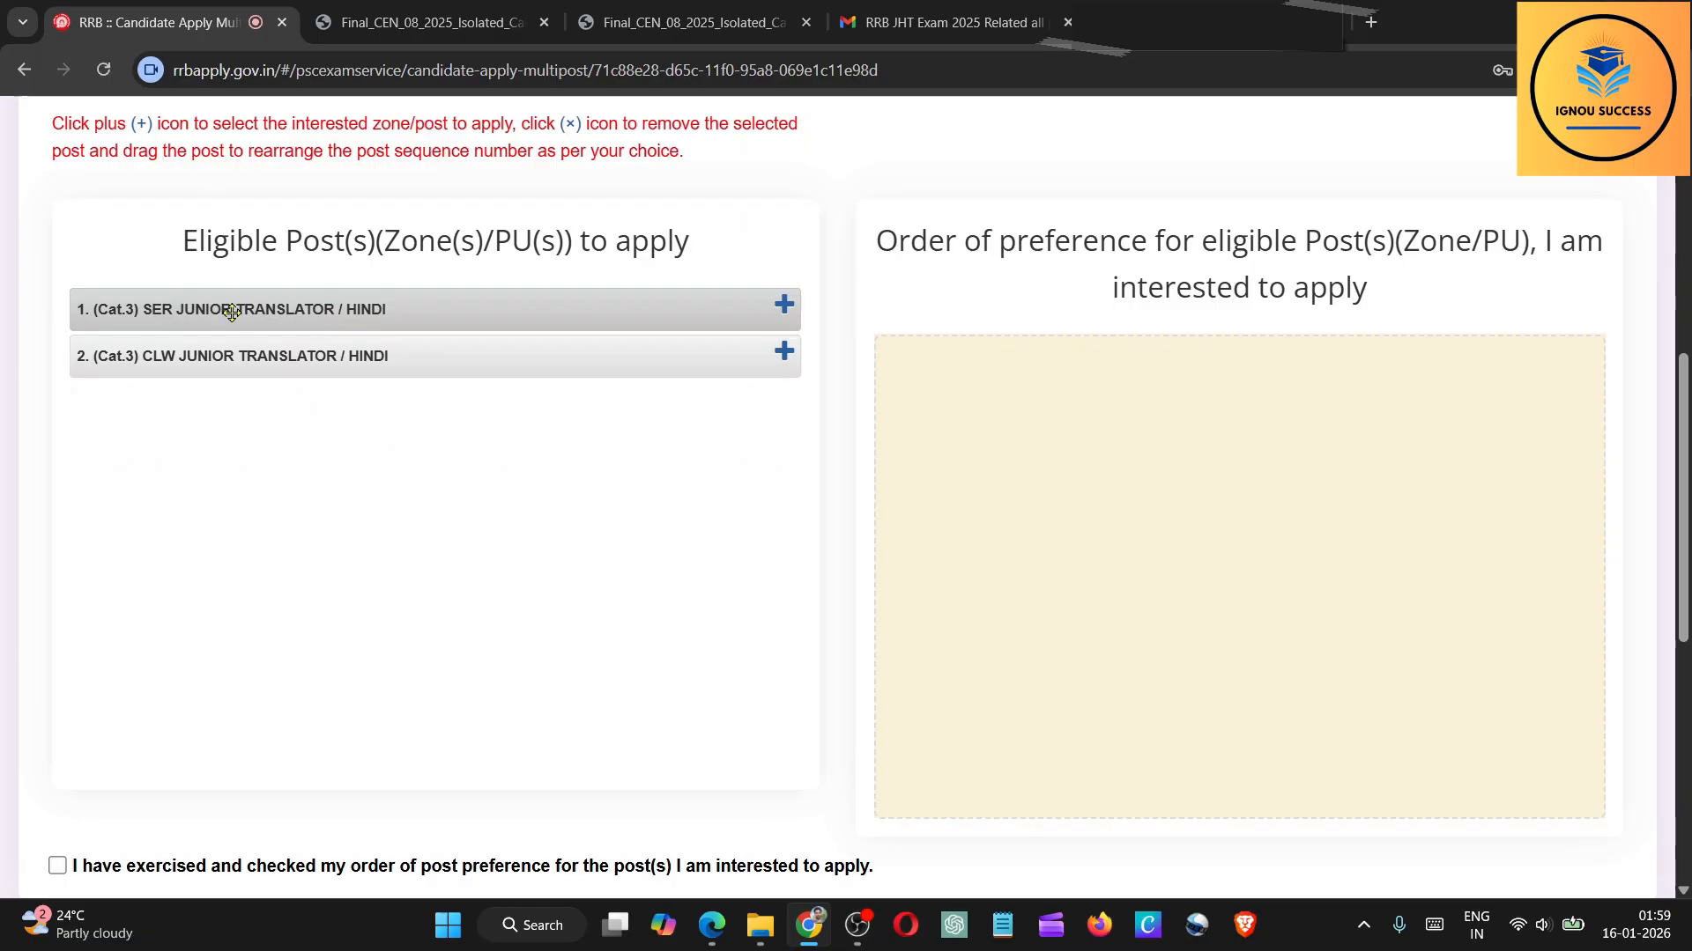
left_click_drag(367, 309, 1011, 417)
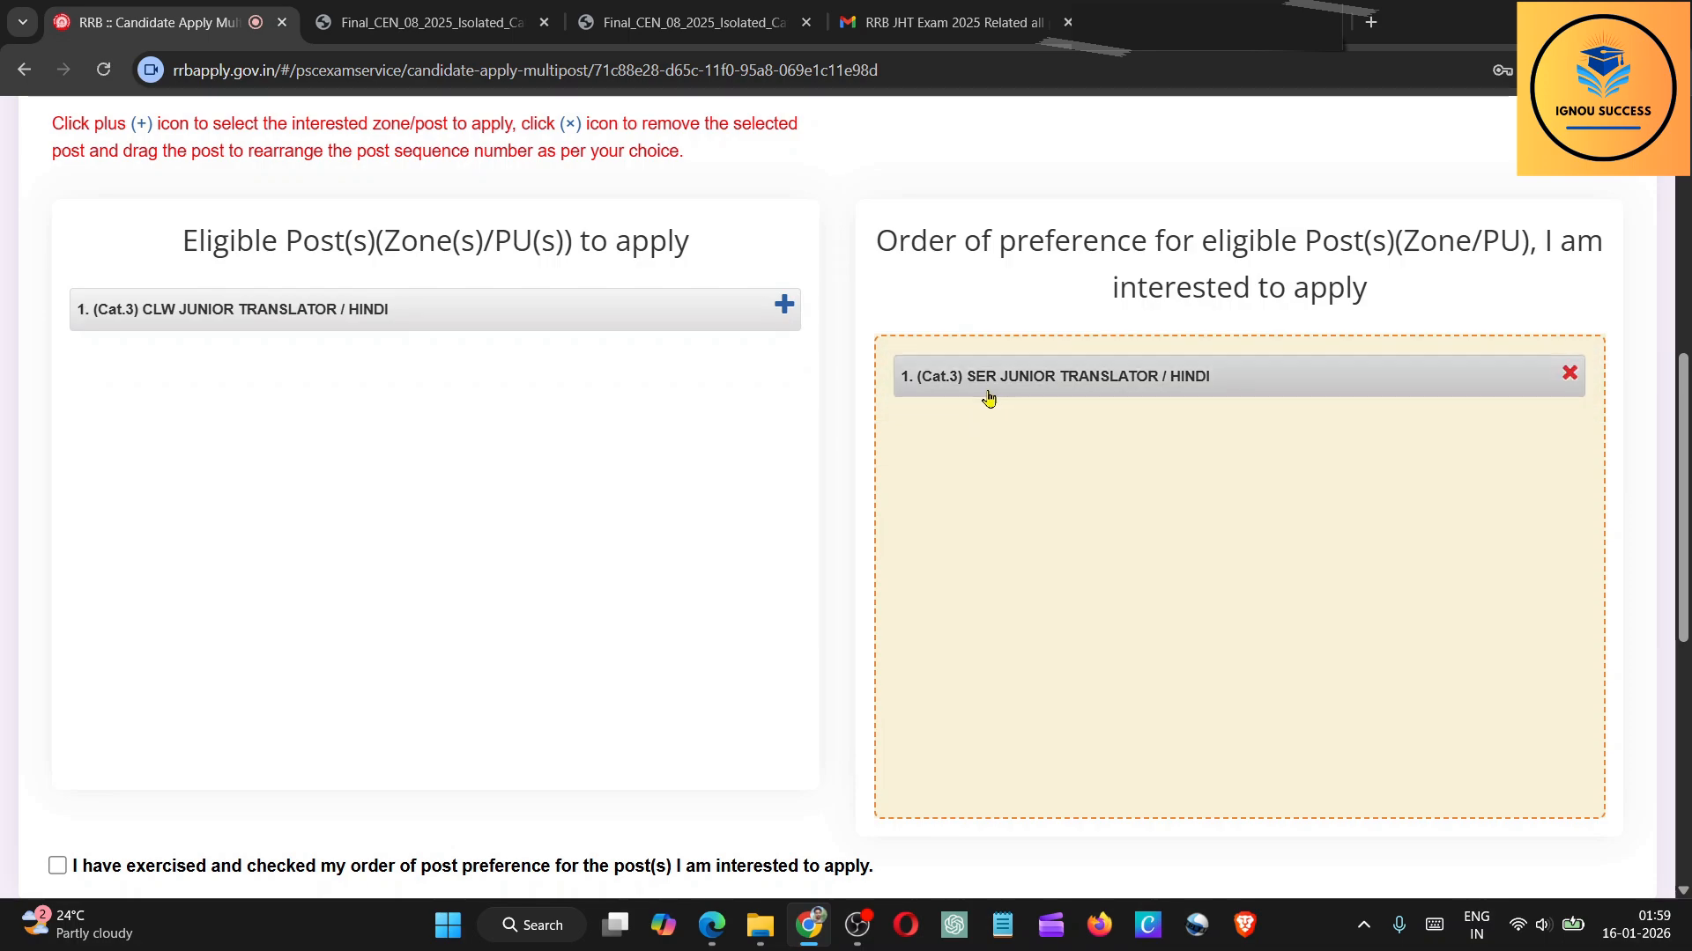
left_click_drag(327, 309, 1143, 470)
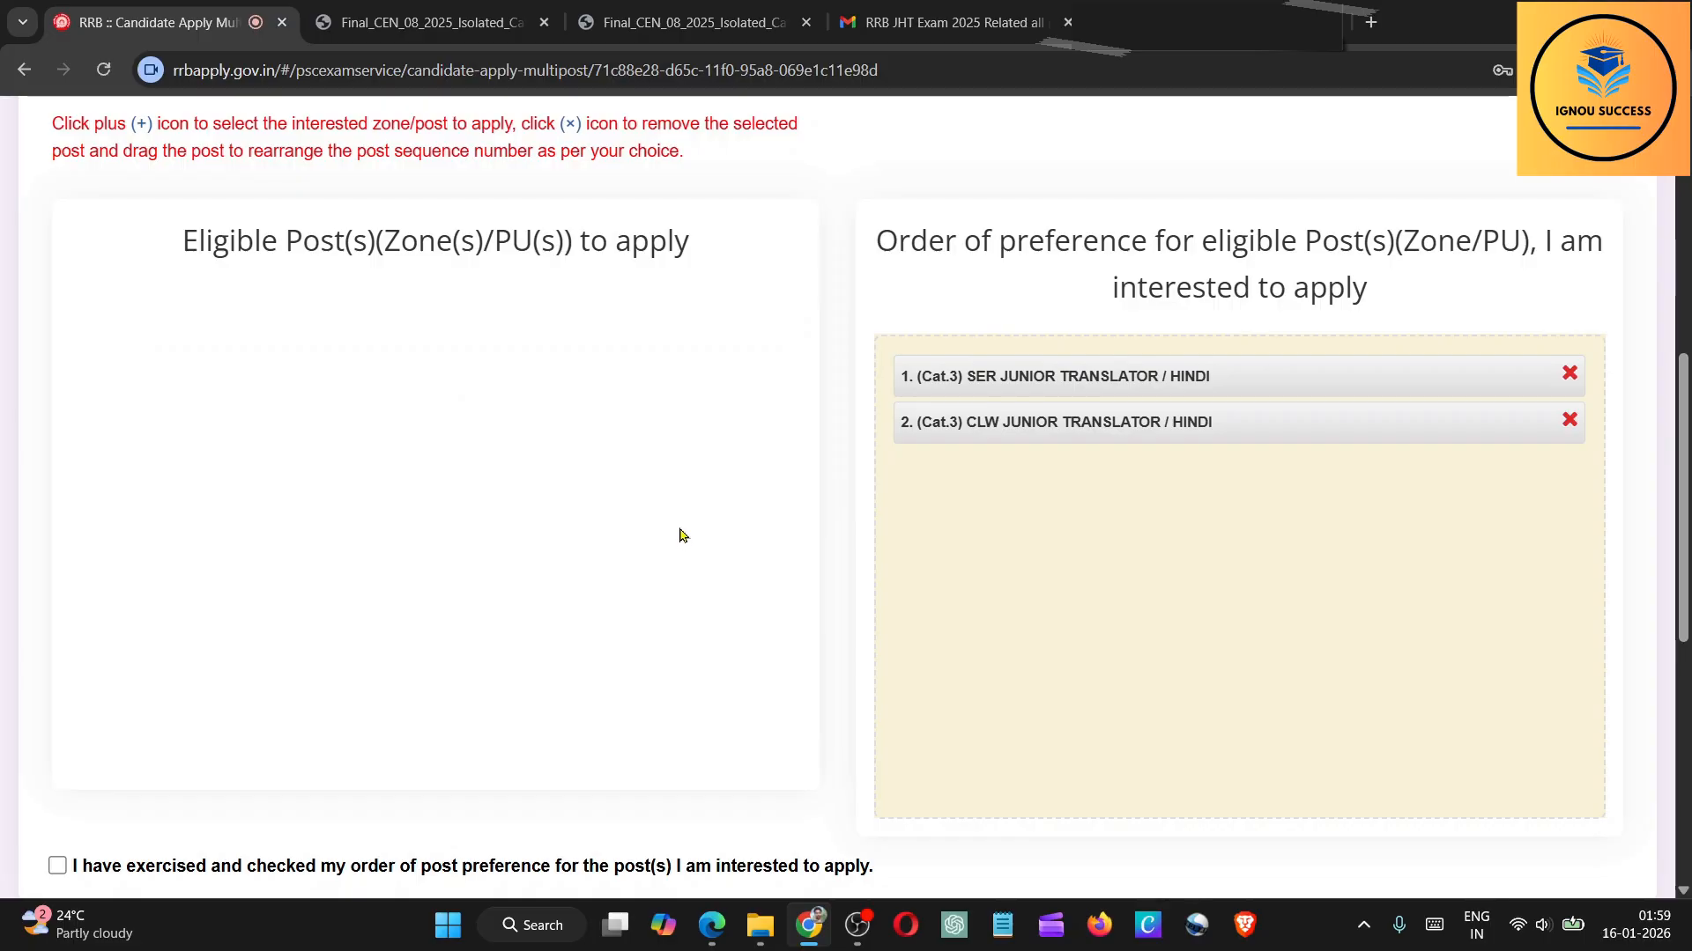
scroll(764, 569, "up", 1)
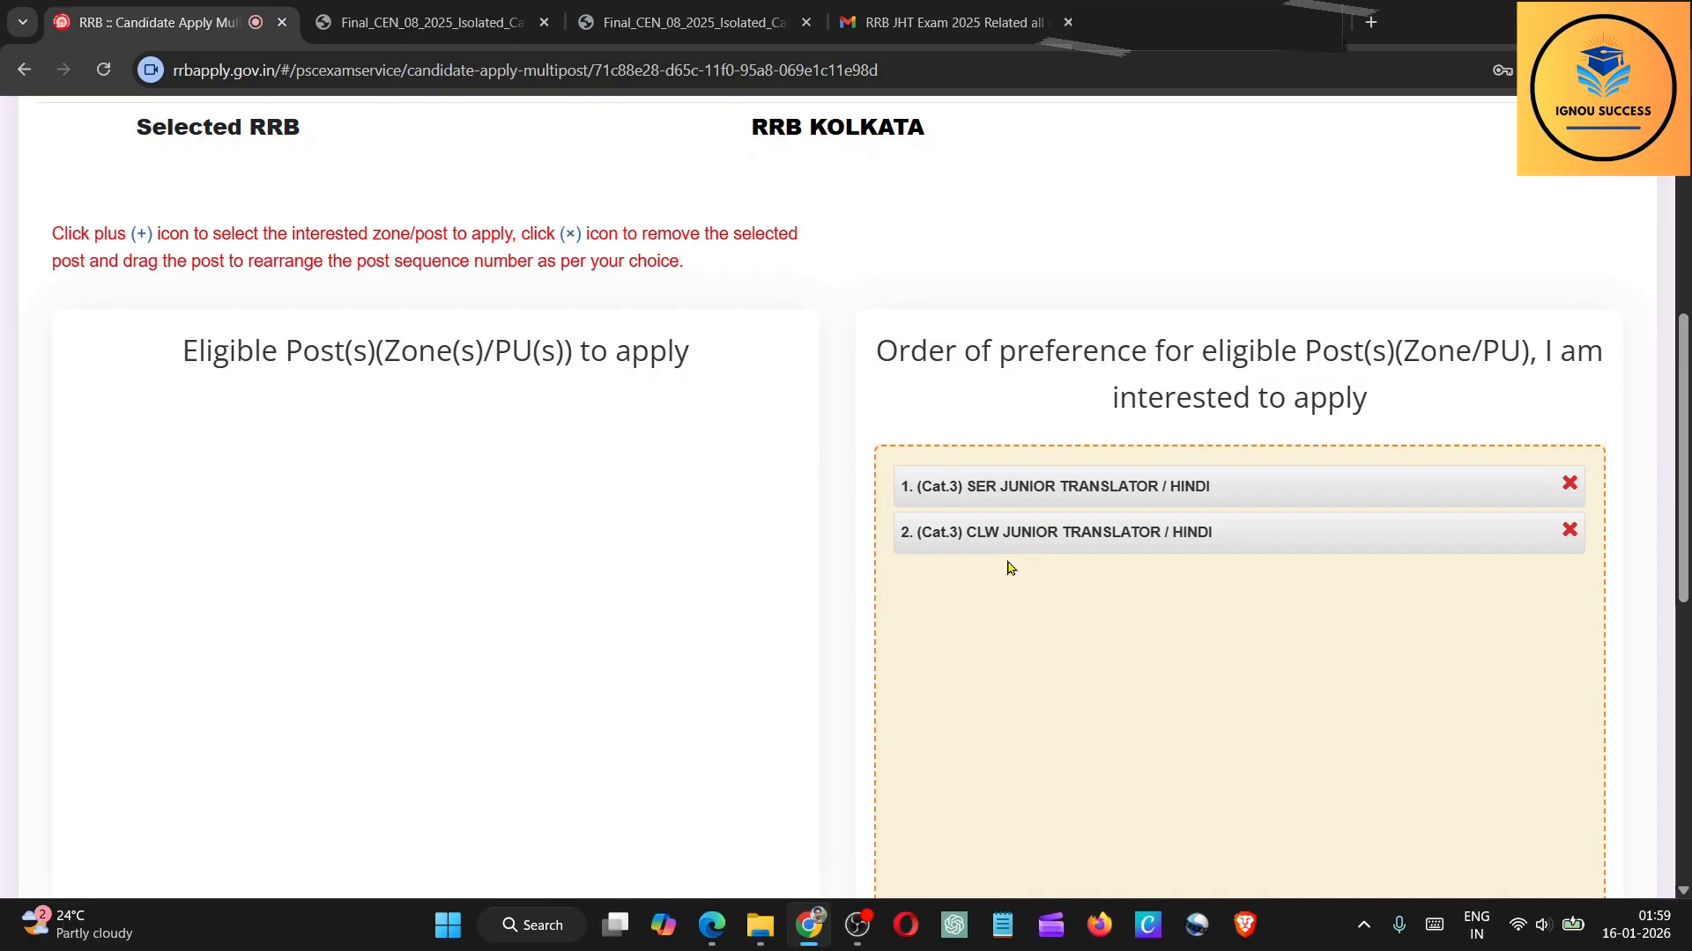
scroll(1151, 603, "up", 1)
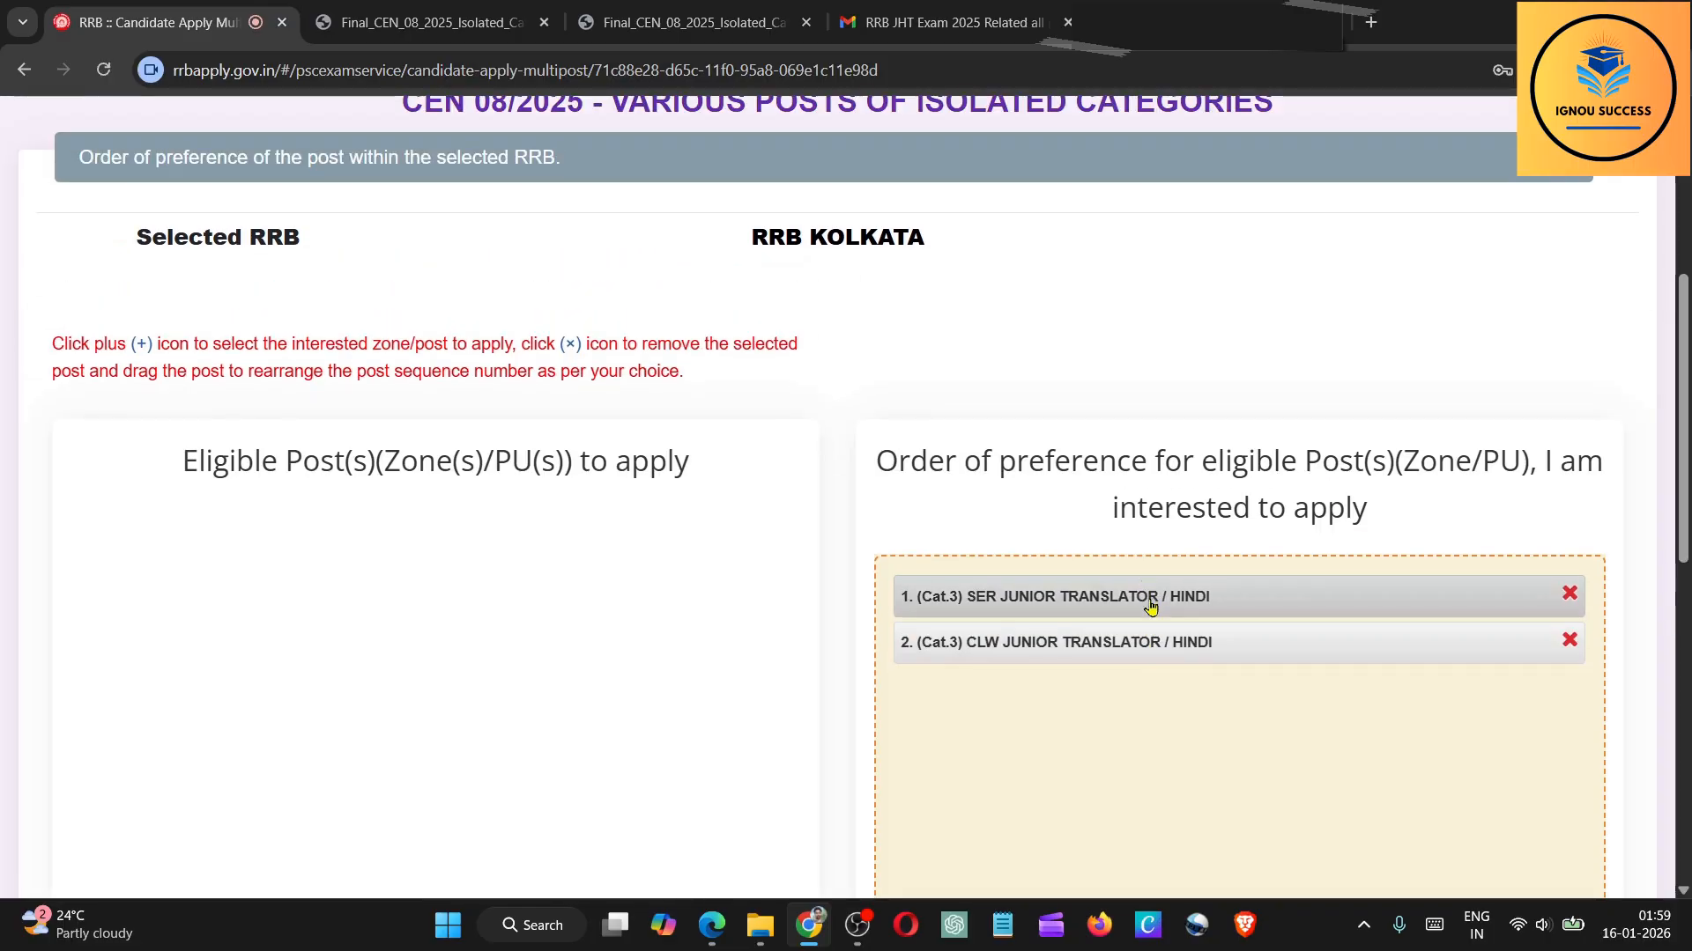
scroll(1076, 684, "down", 5)
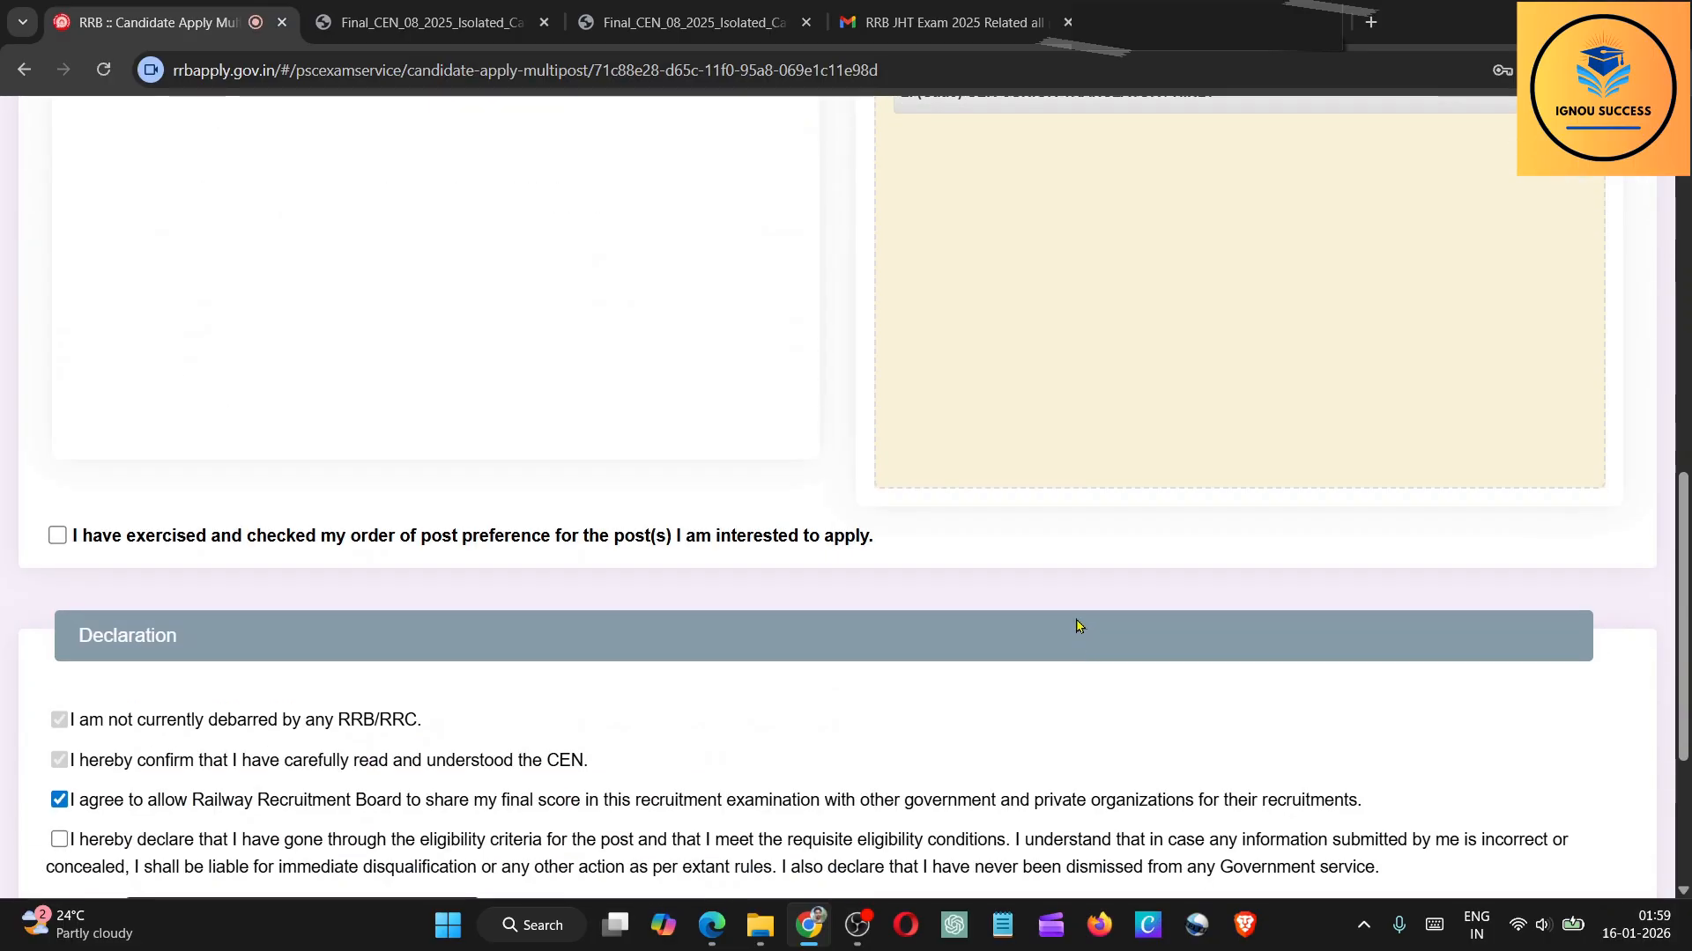
left_click(57, 537)
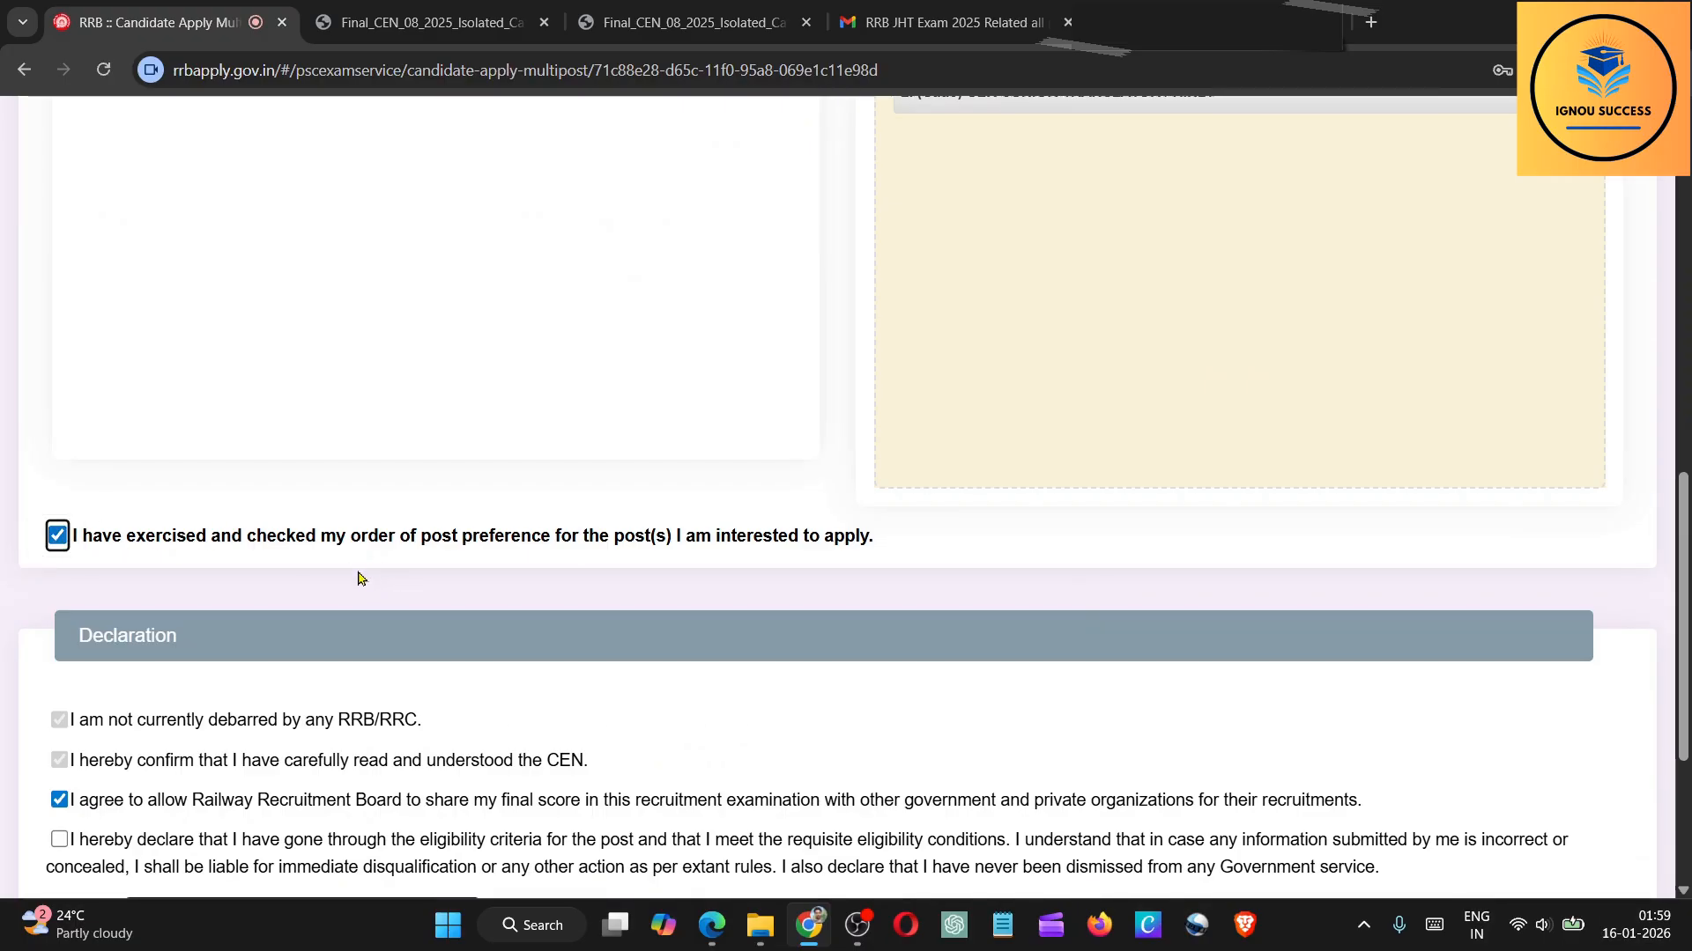
Accept the eligibility declaration, enter BANGALORE as the place, and save the post preference.
scroll(916, 590, "down", 3)
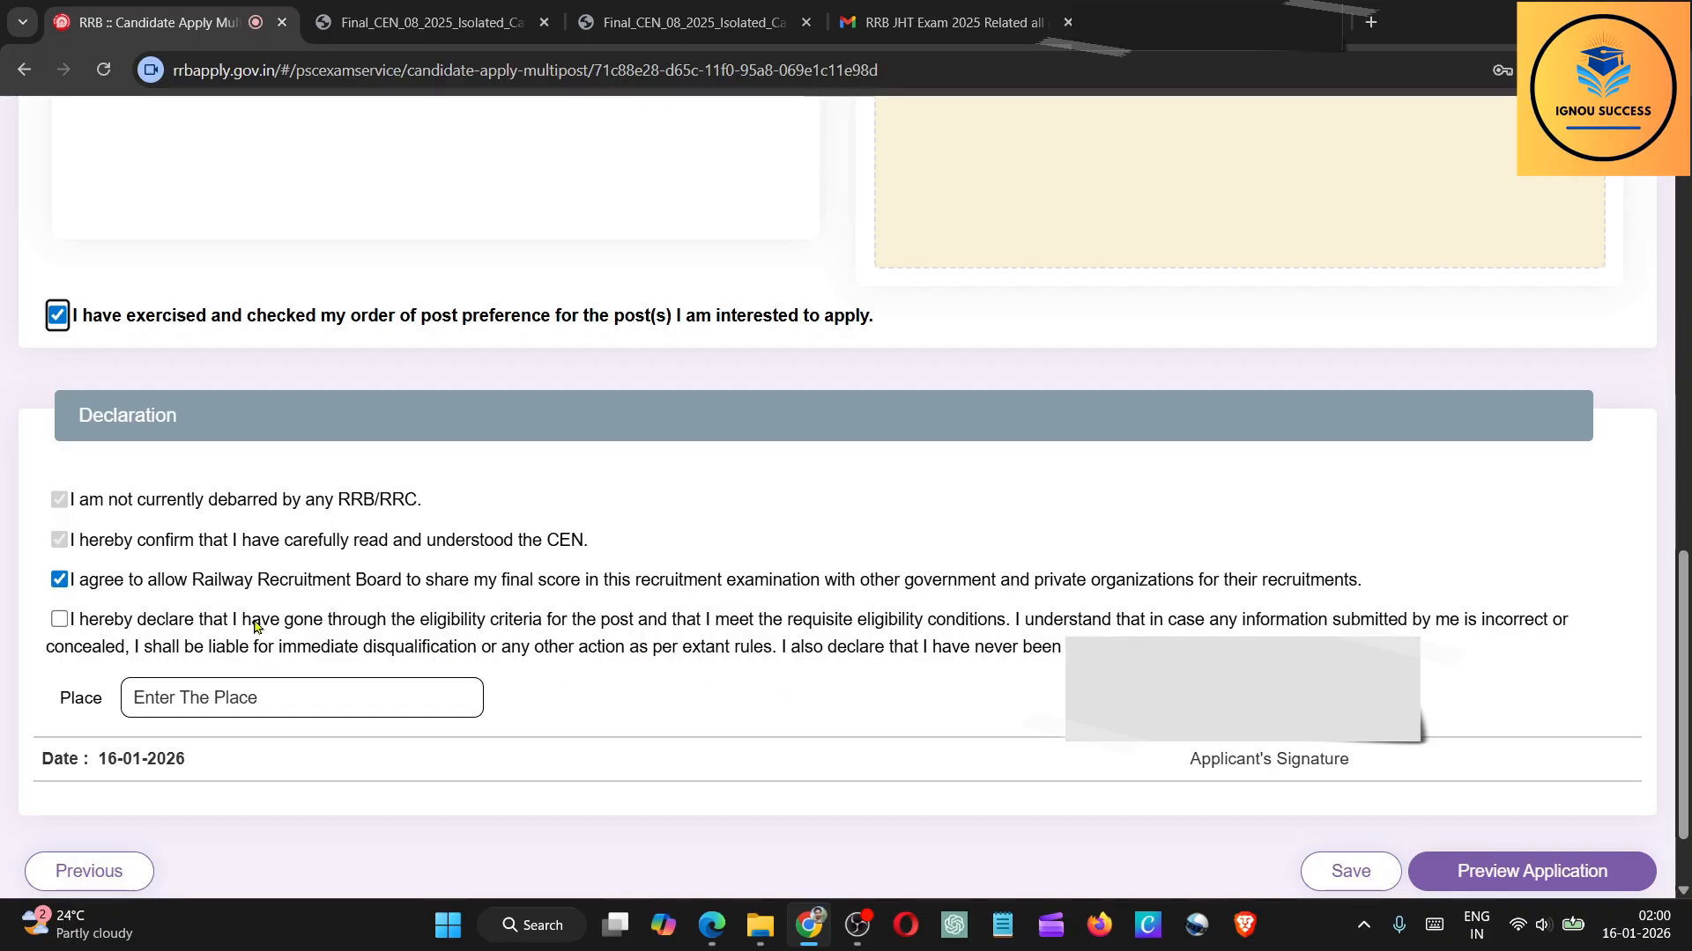
left_click(59, 619)
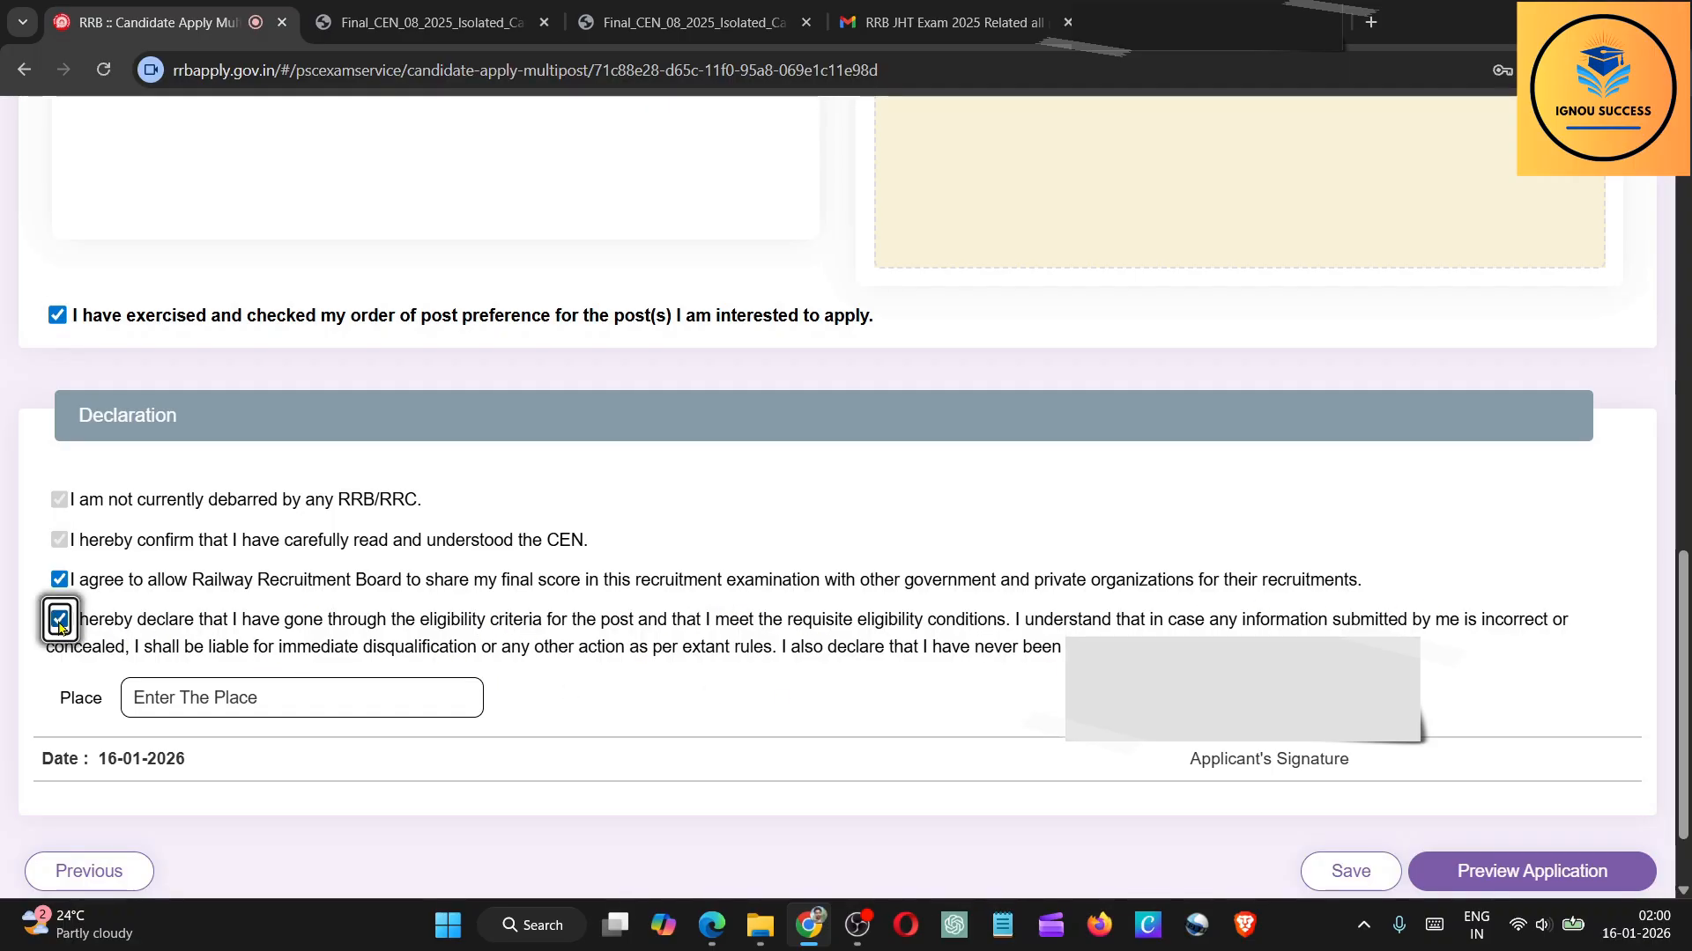
left_click(239, 700)
left_click(284, 749)
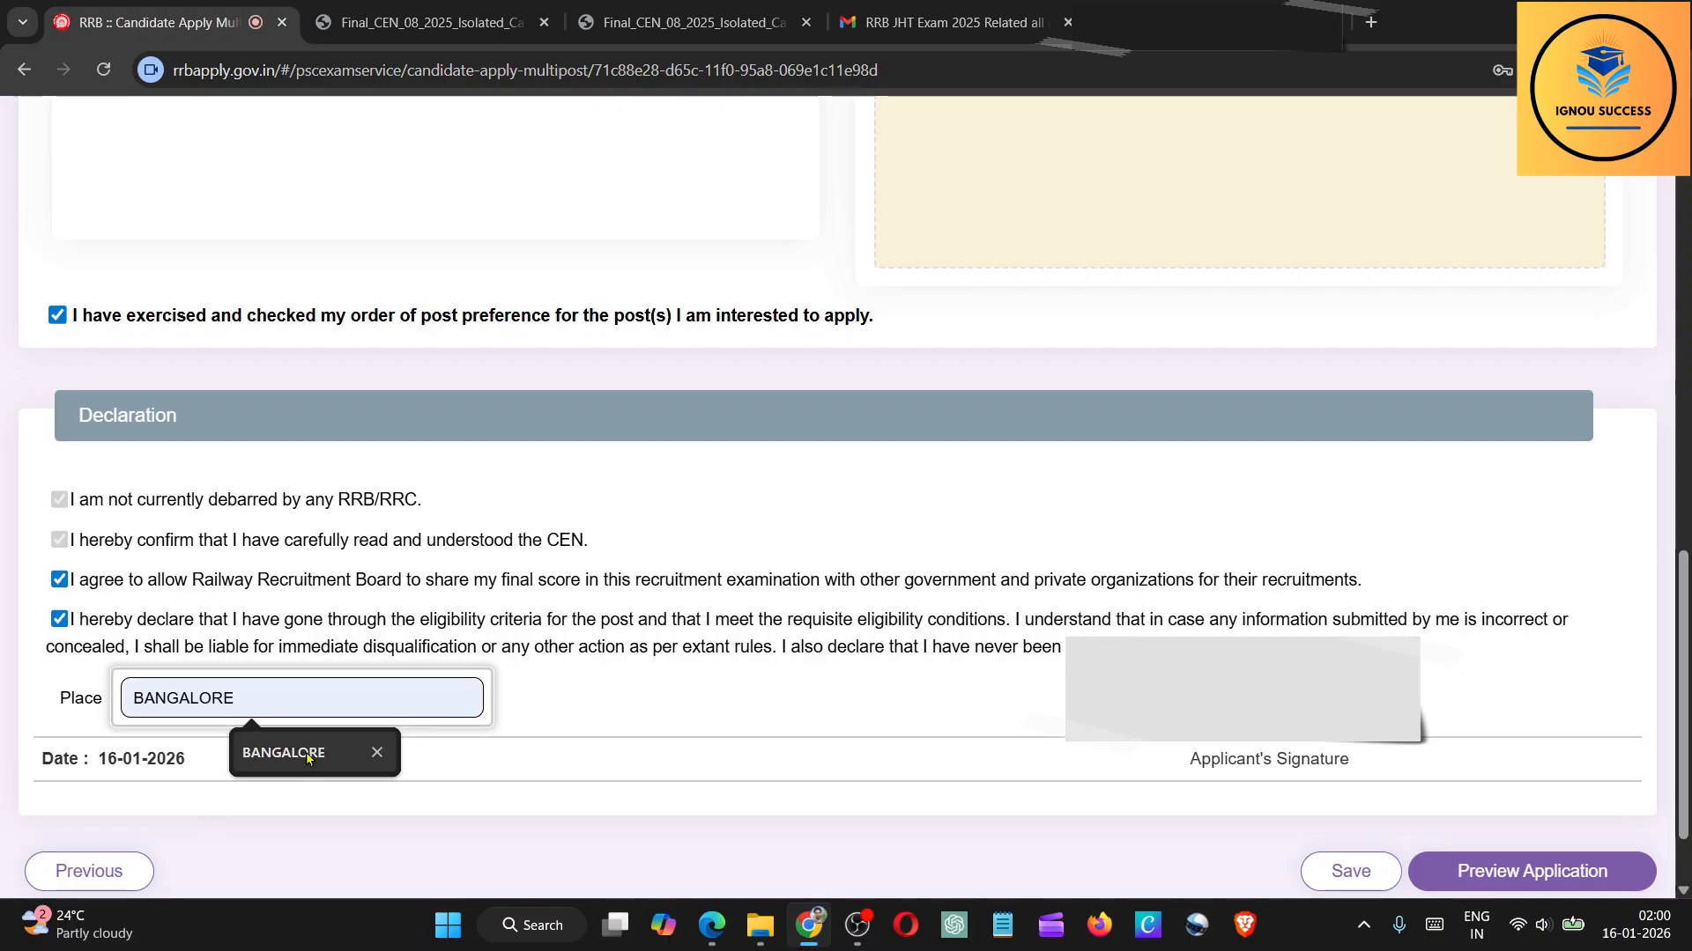
left_click(306, 760)
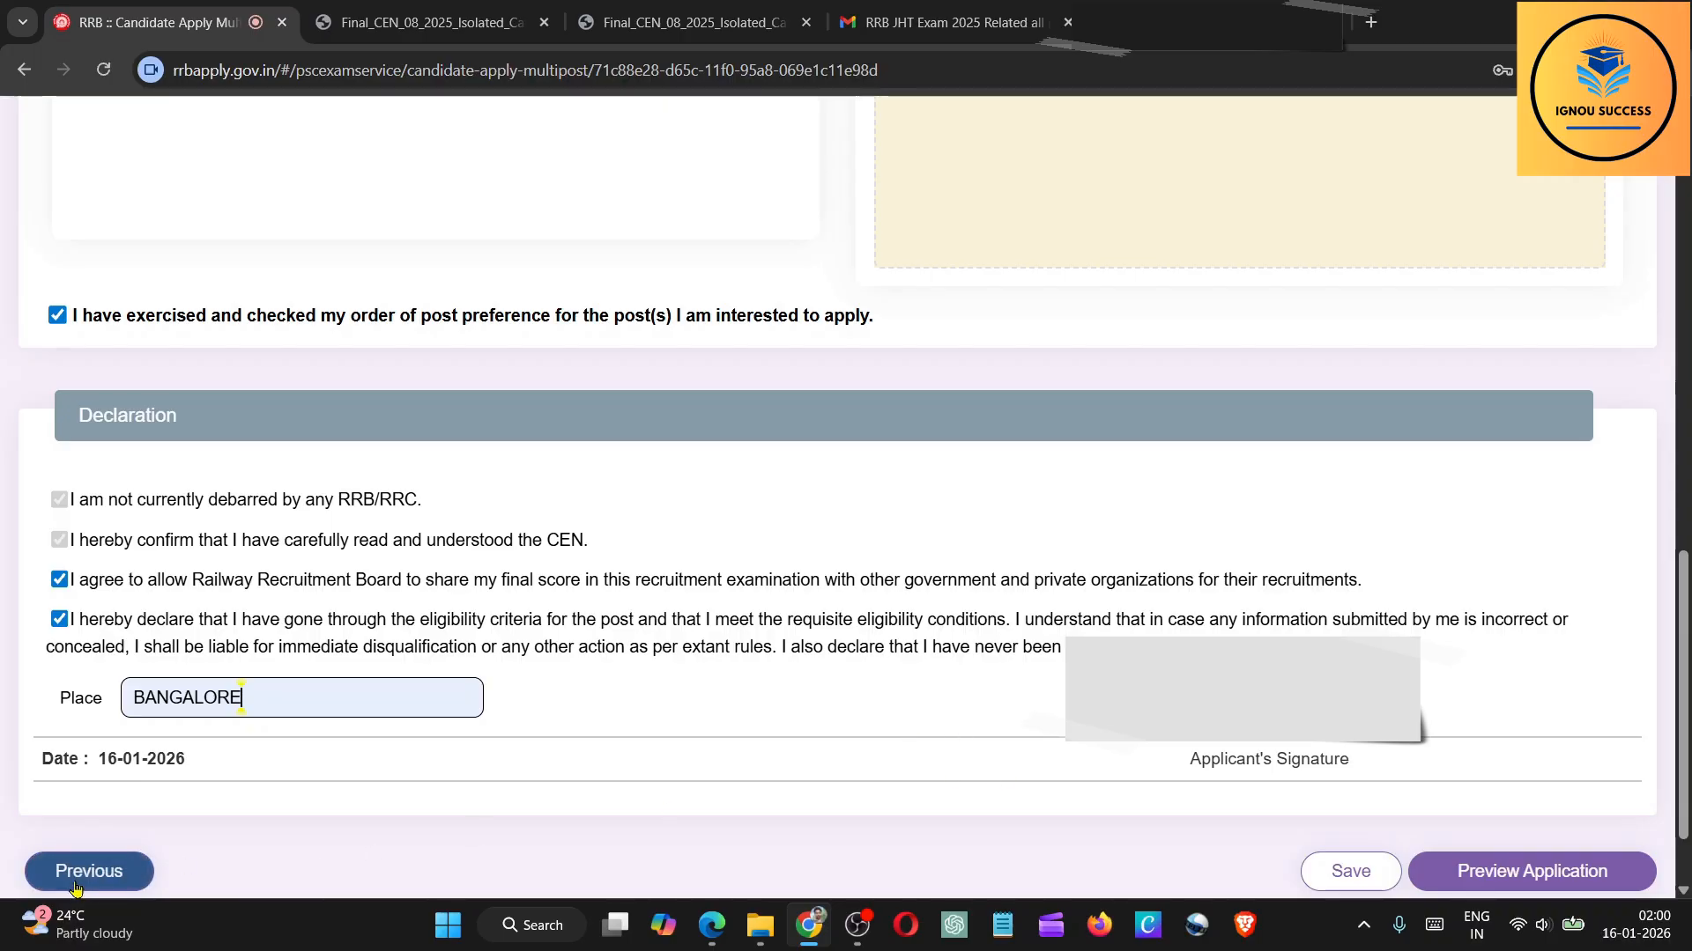
left_click(1351, 872)
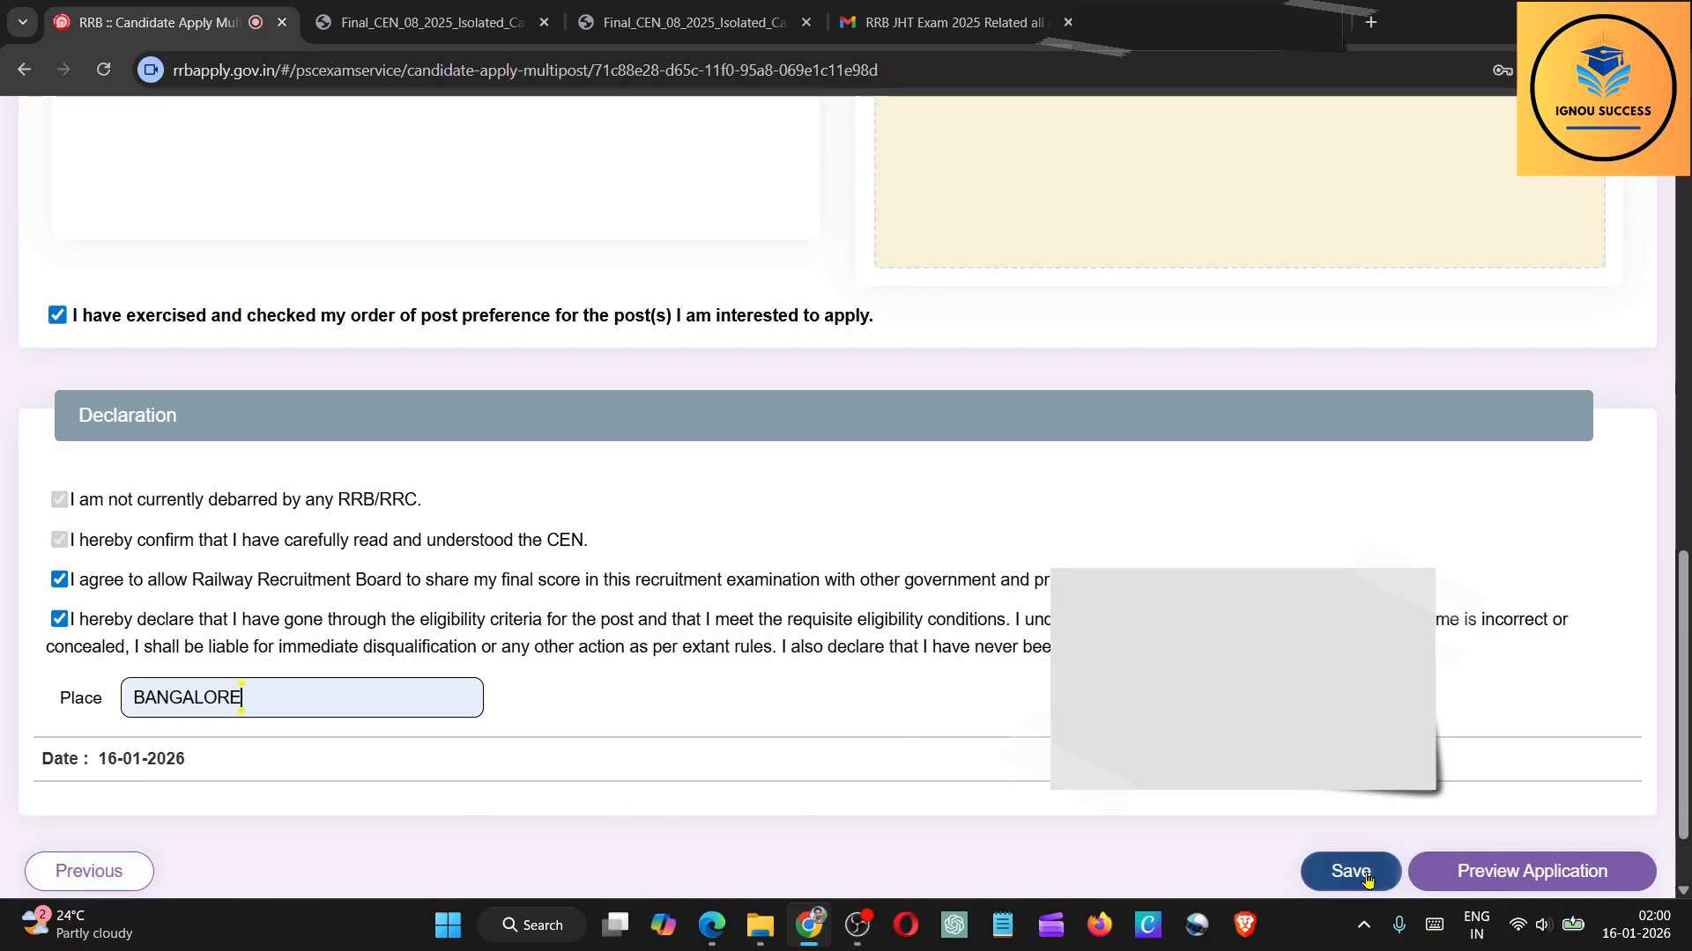
Recheck the chosen post order and declaration, and open the application preview.
scroll(815, 585, "up", 8)
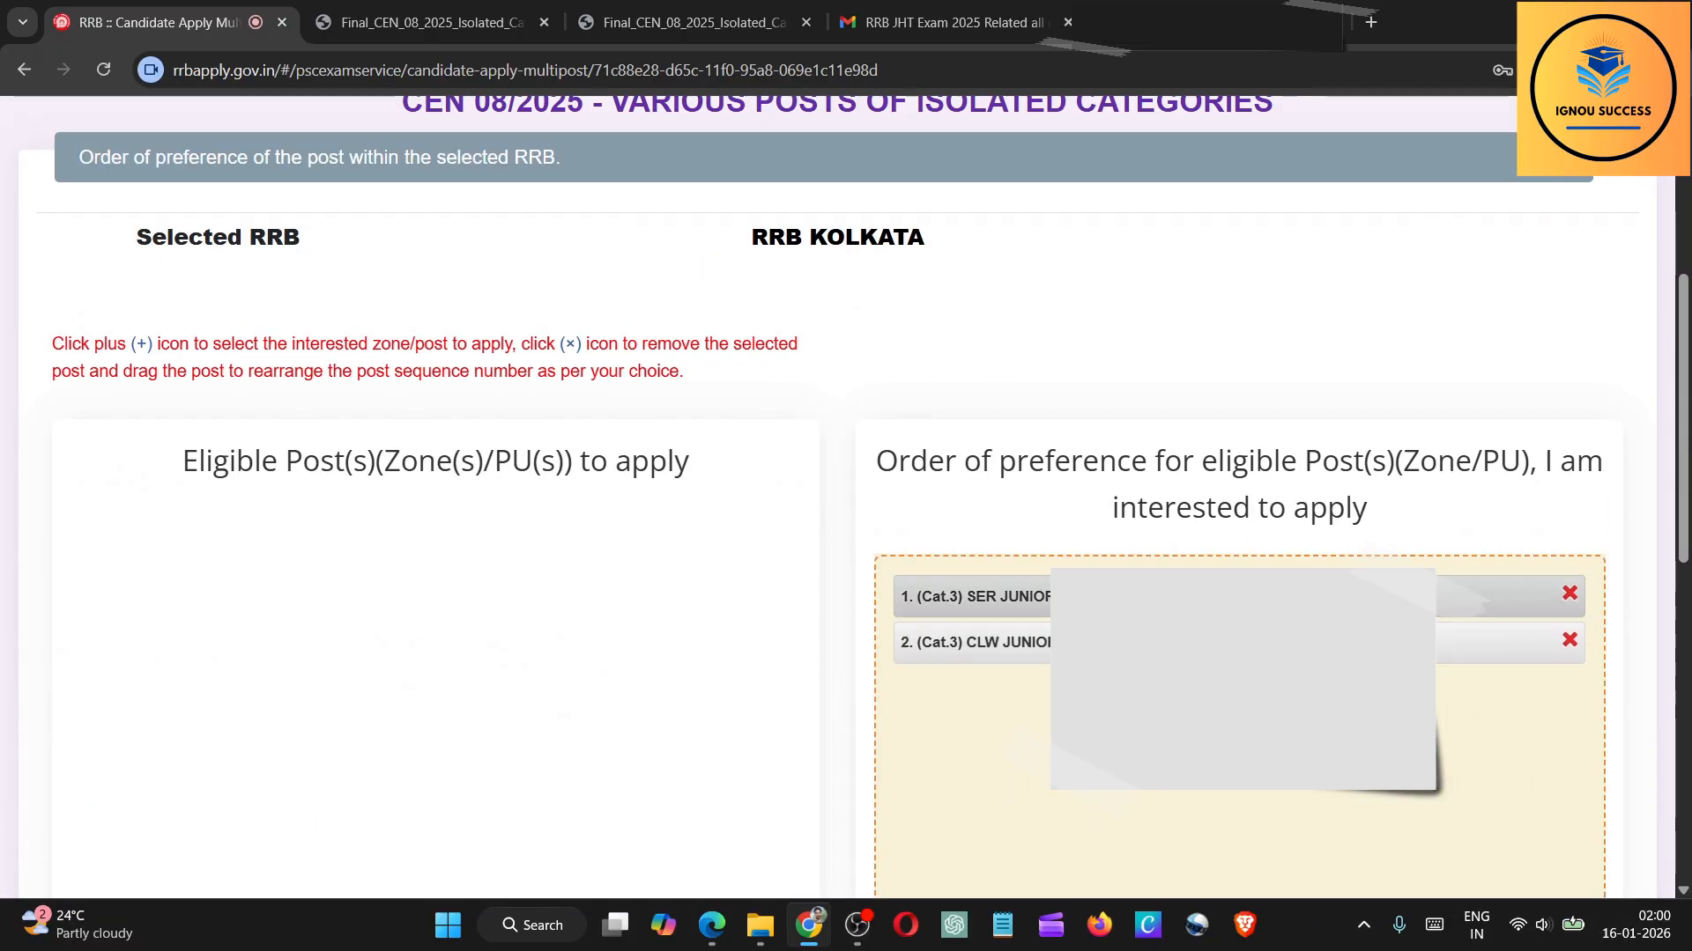
scroll(1012, 345, "down", 10)
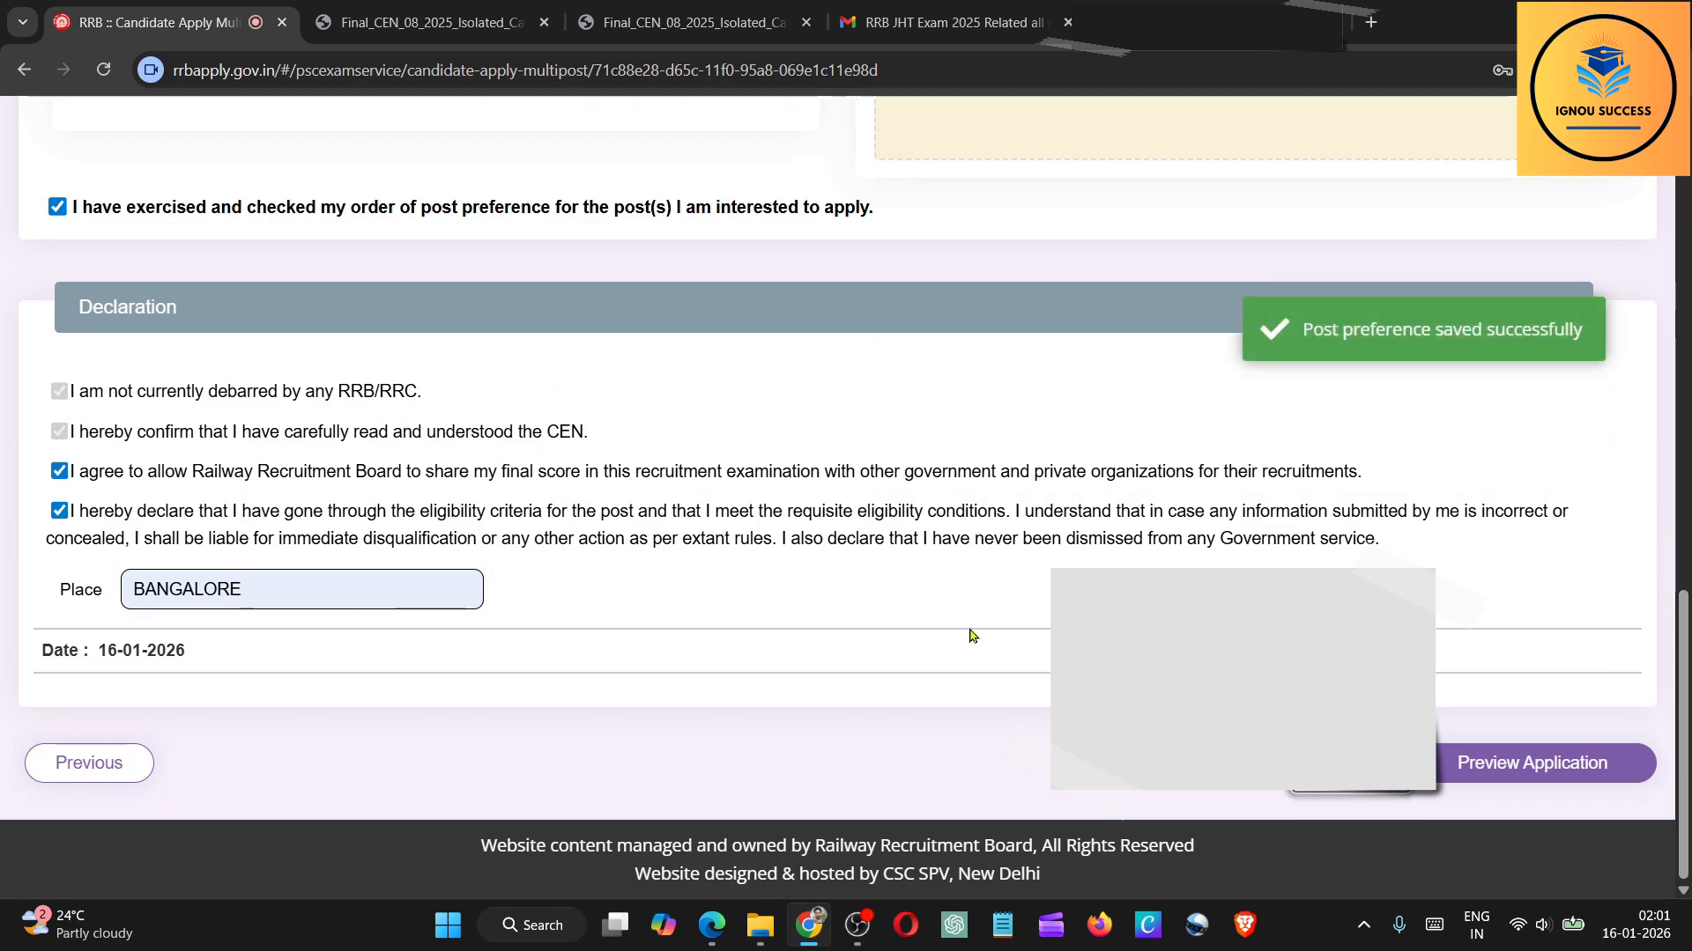
scroll(948, 592, "up", 3)
scroll(934, 564, "up", 8)
scroll(907, 528, "down", 3)
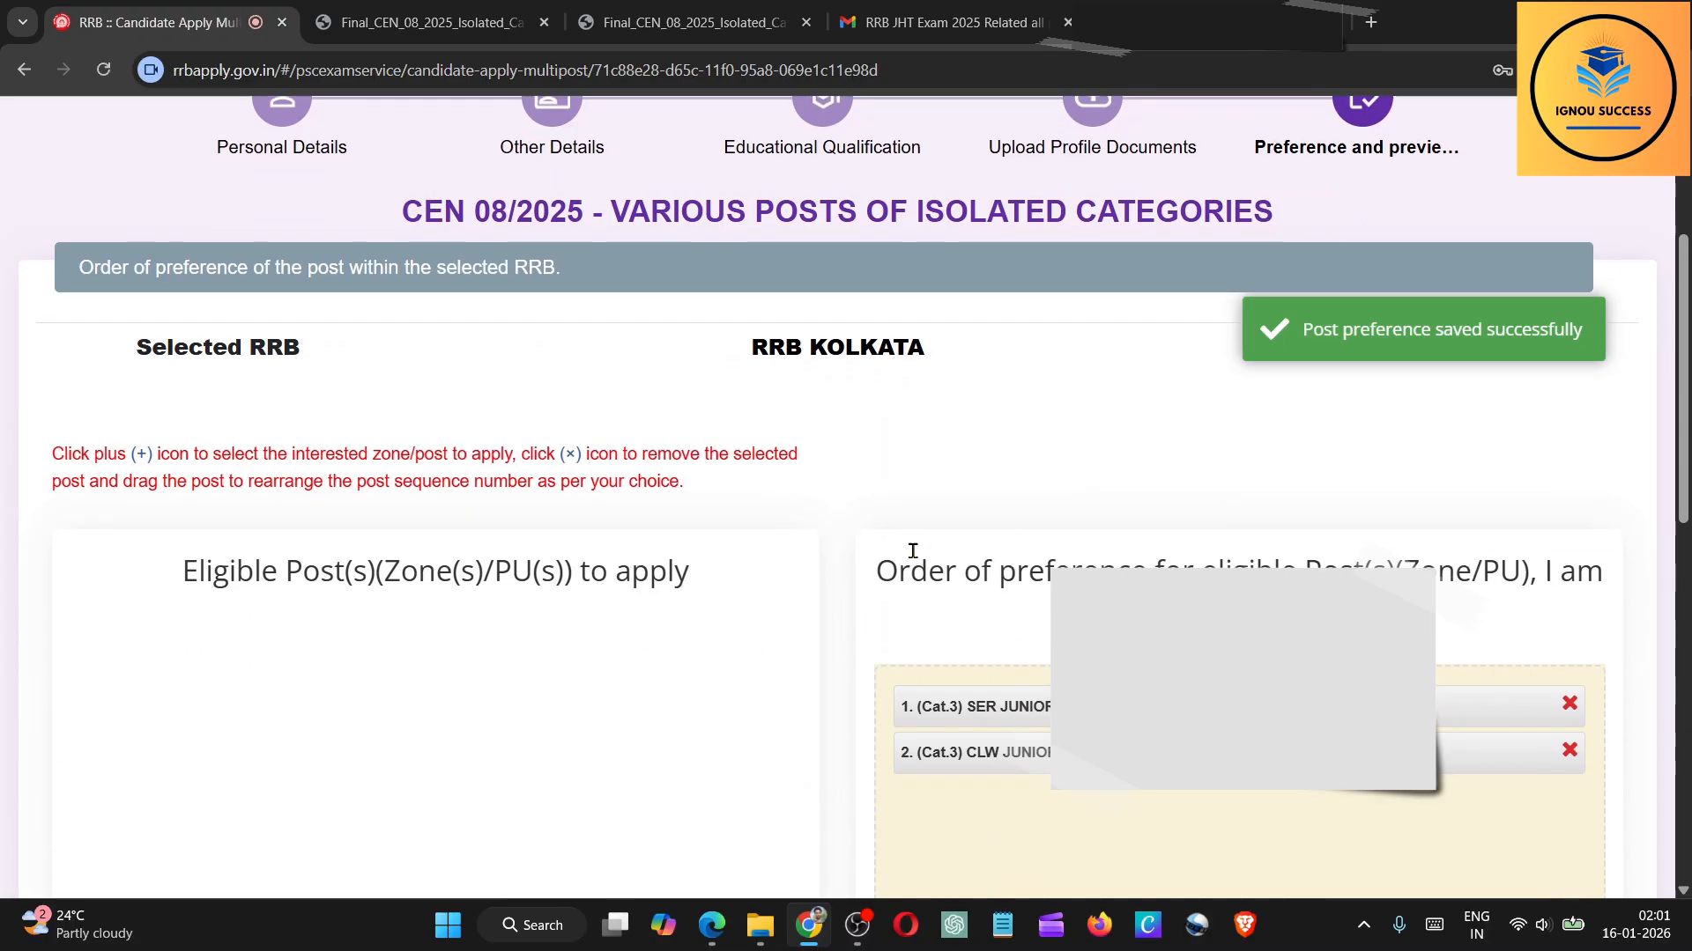
scroll(948, 452, "up", 2)
scroll(1099, 520, "down", 10)
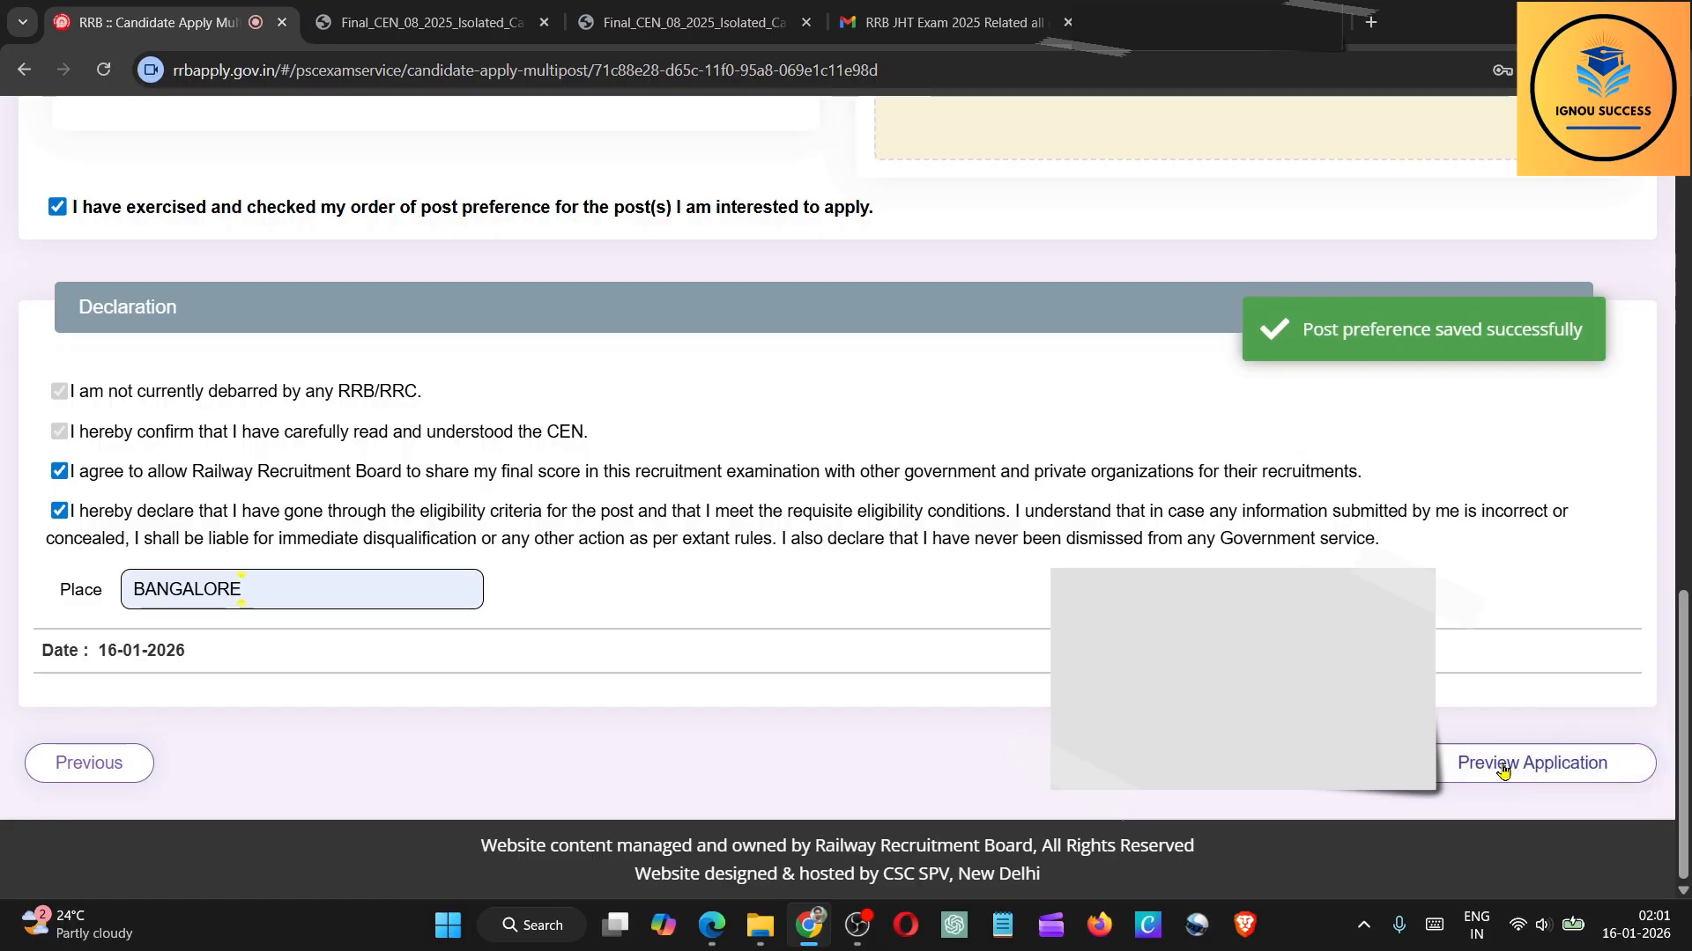
left_click(1503, 769)
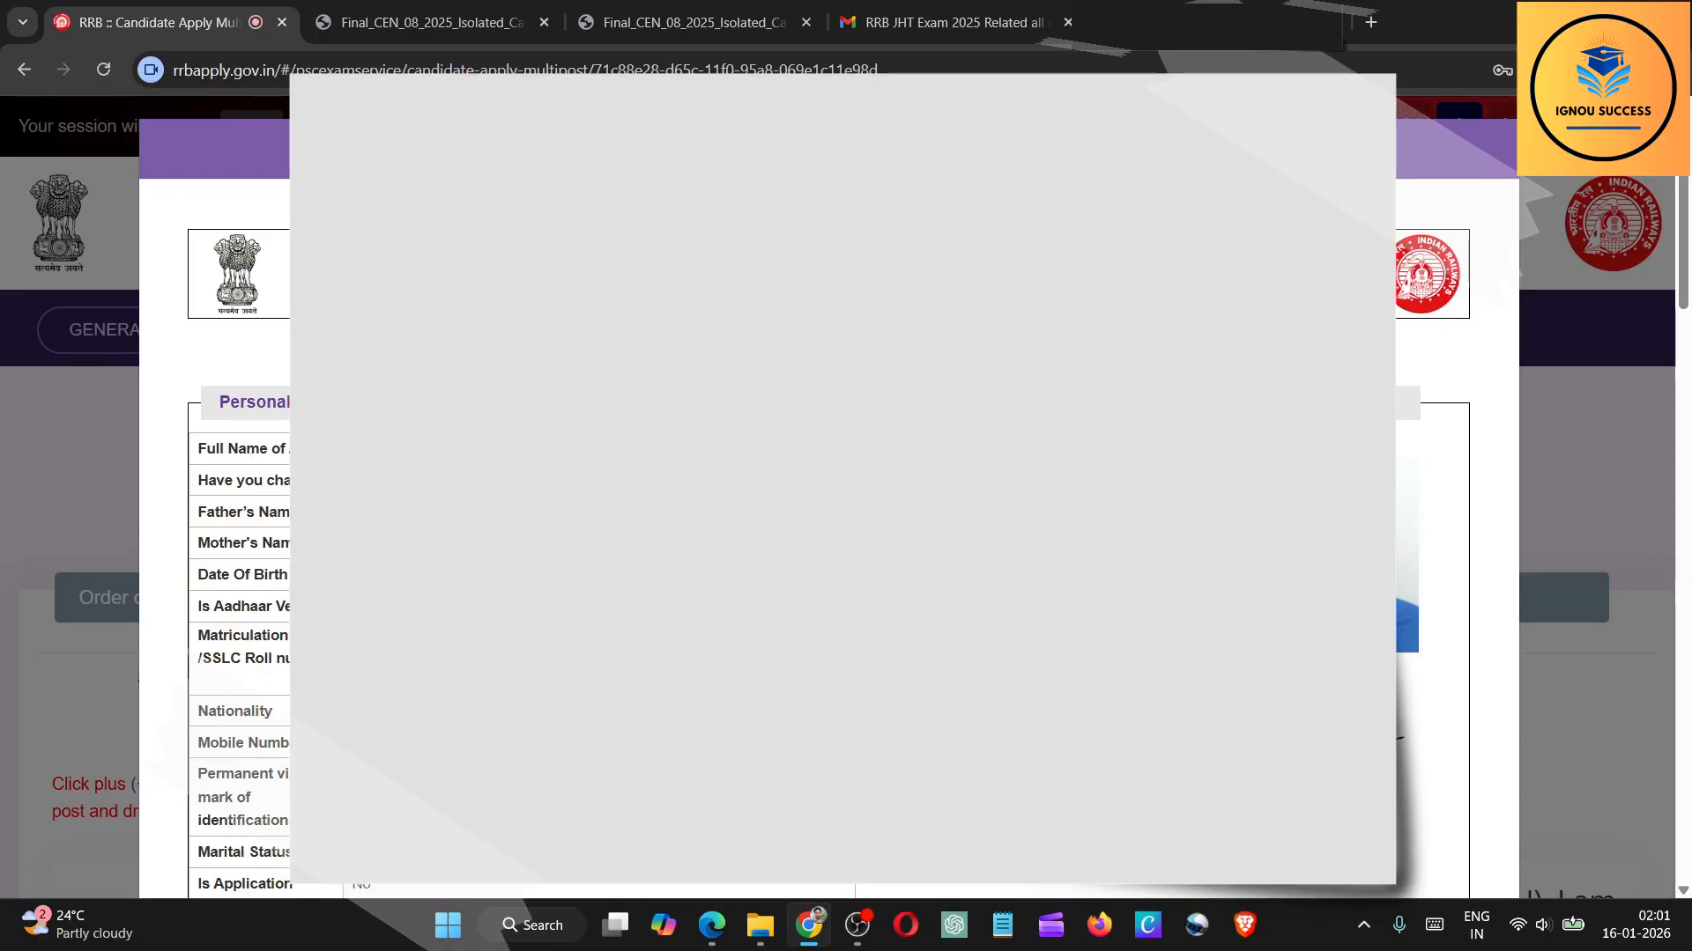
Review the application preview through to the declaration and submit the application, accepting that no corrections are possible after submission.
scroll(837, 475, "down", 10)
scroll(828, 476, "down", 7)
scroll(837, 476, "down", 10)
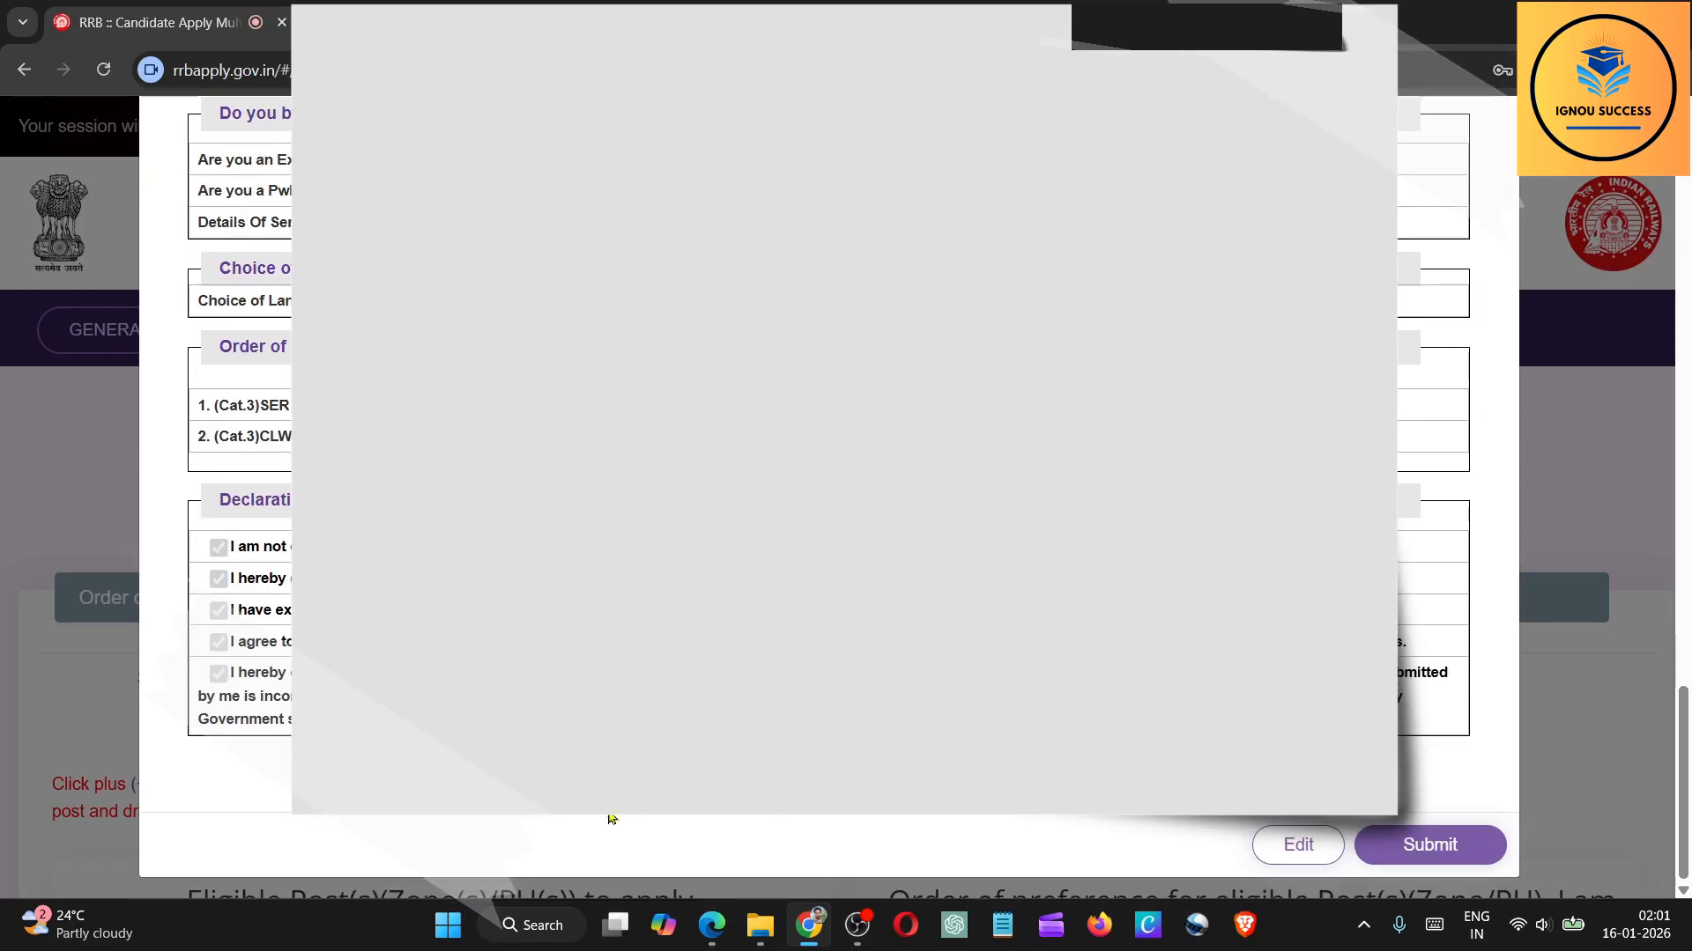
left_click(1404, 846)
scroll(1370, 860, "up", 2)
scroll(1318, 835, "down", 2)
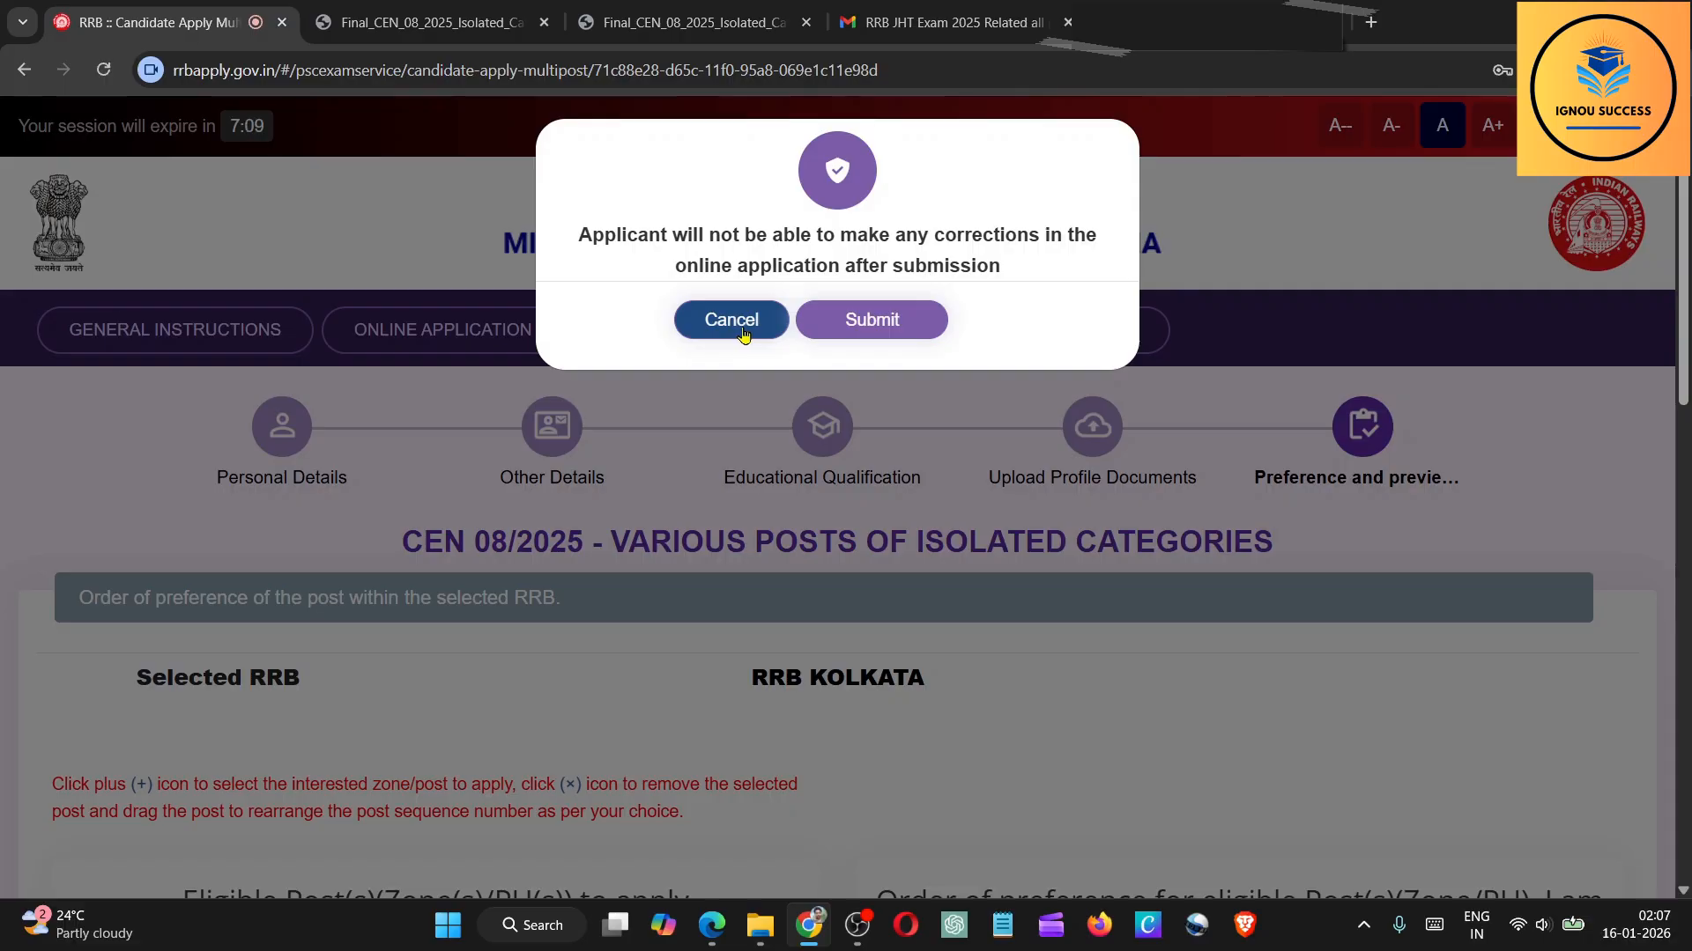
left_click(869, 331)
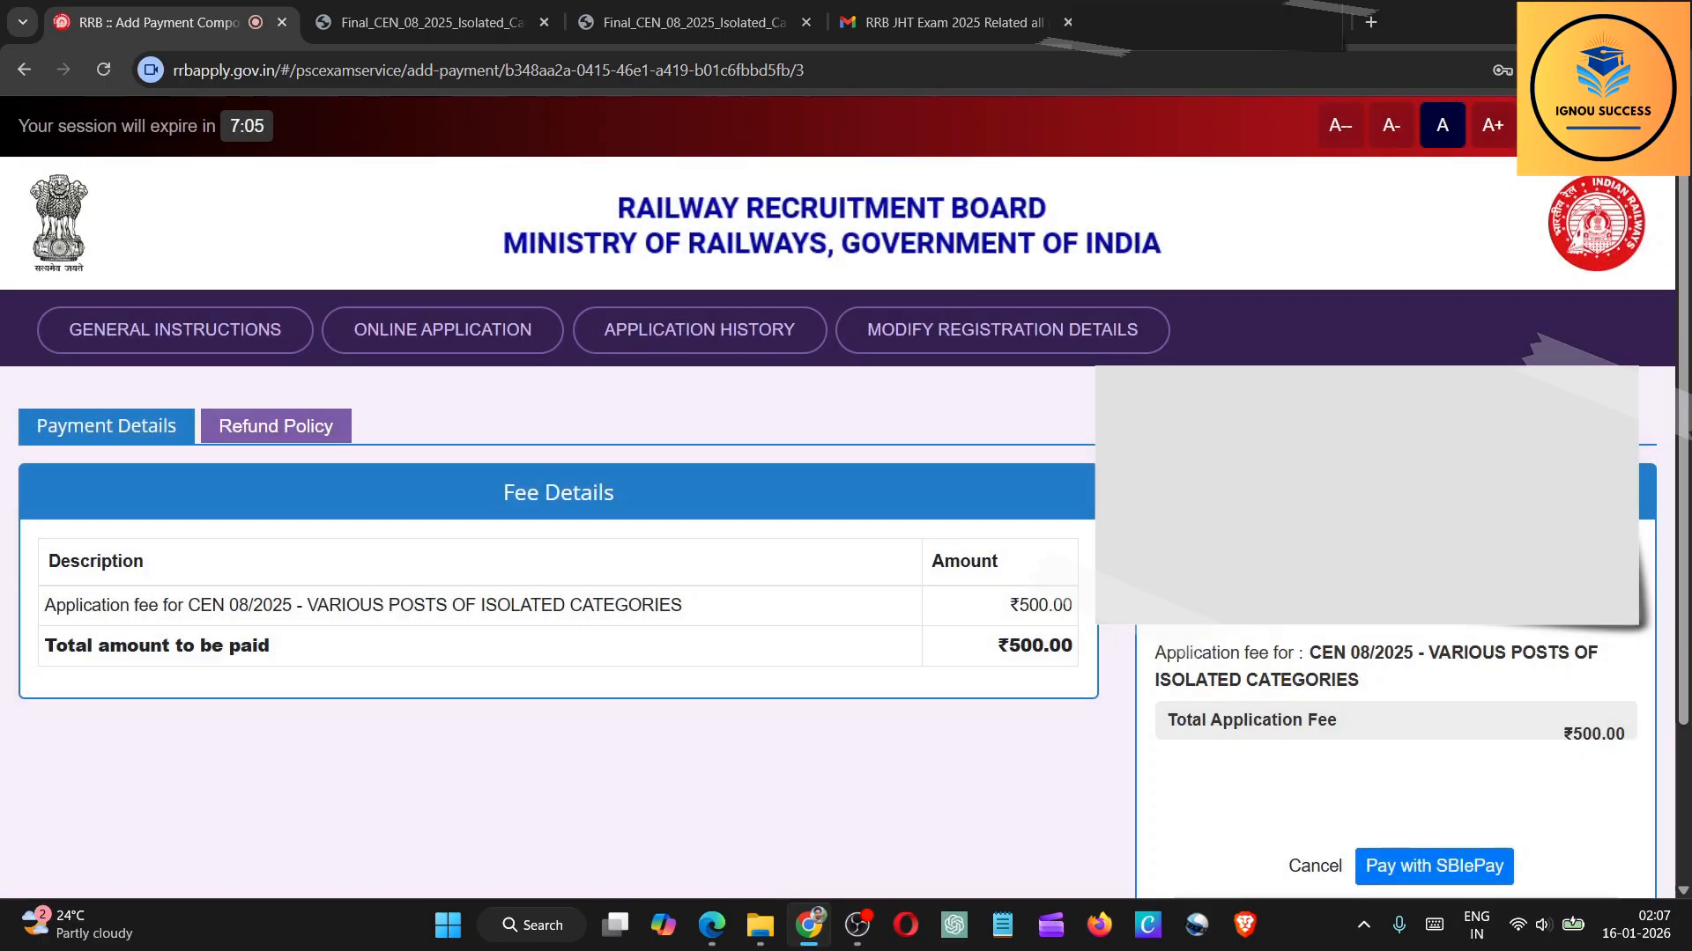
Review the application fee details and proceed to pay with SBIePay, agreeing to the payment terms and conditions.
scroll(872, 654, "down", 1)
scroll(833, 671, "up", 1)
scroll(1317, 669, "down", 3)
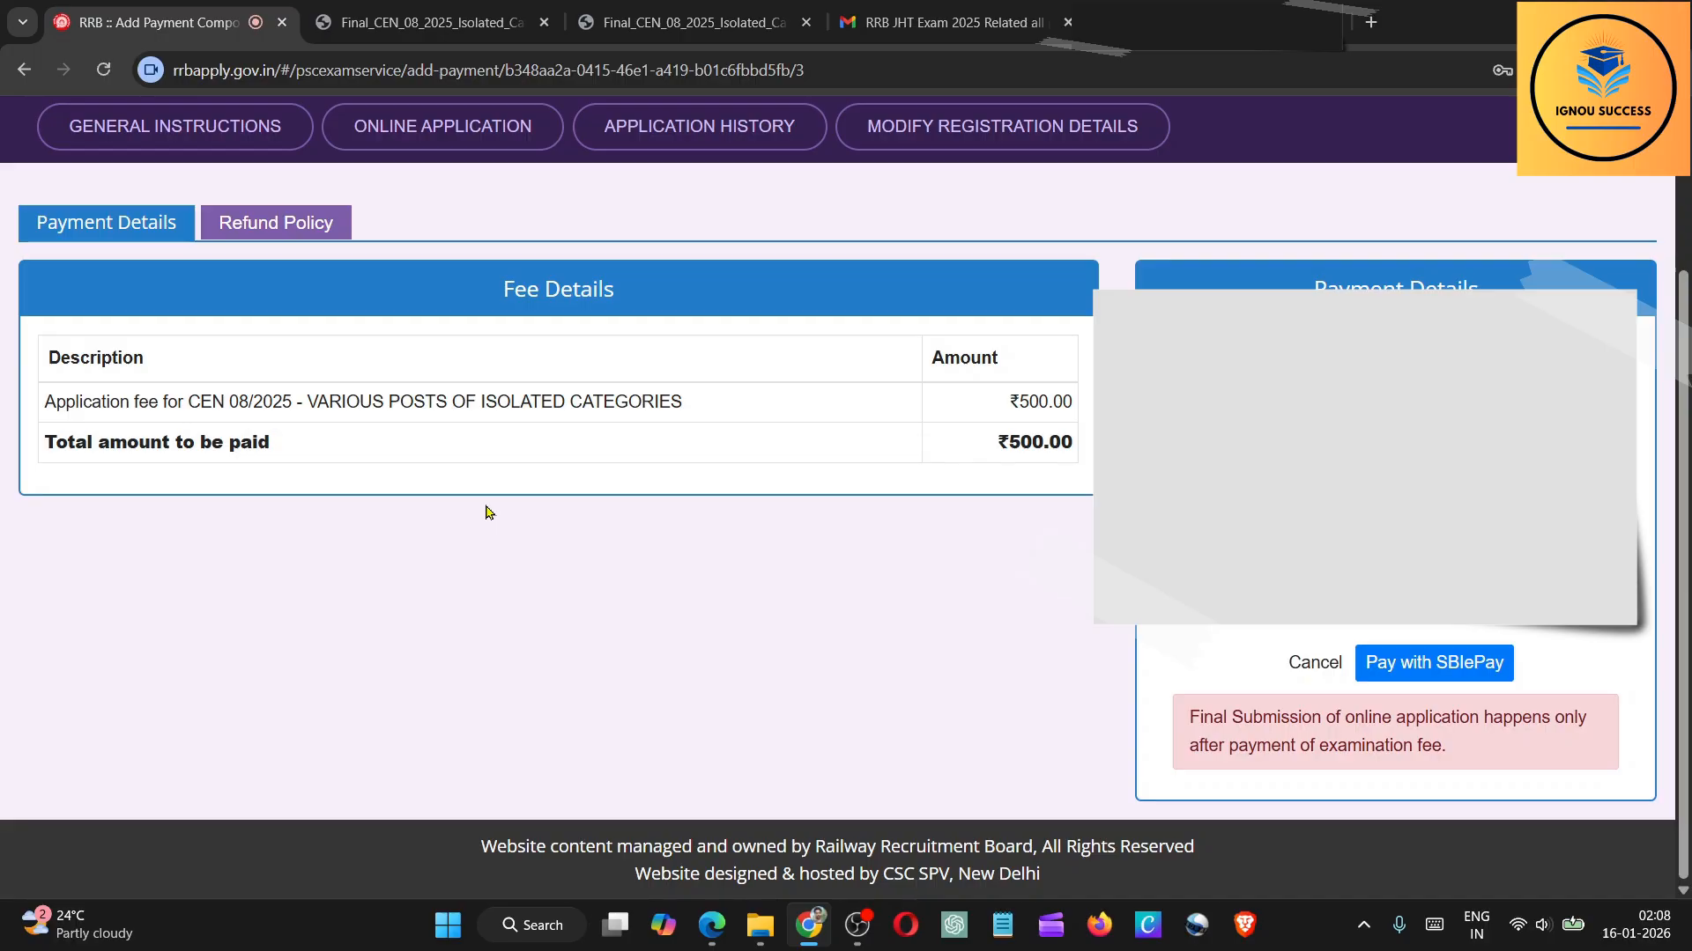
scroll(684, 540, "up", 1)
scroll(684, 543, "down", 1)
left_click(1438, 668)
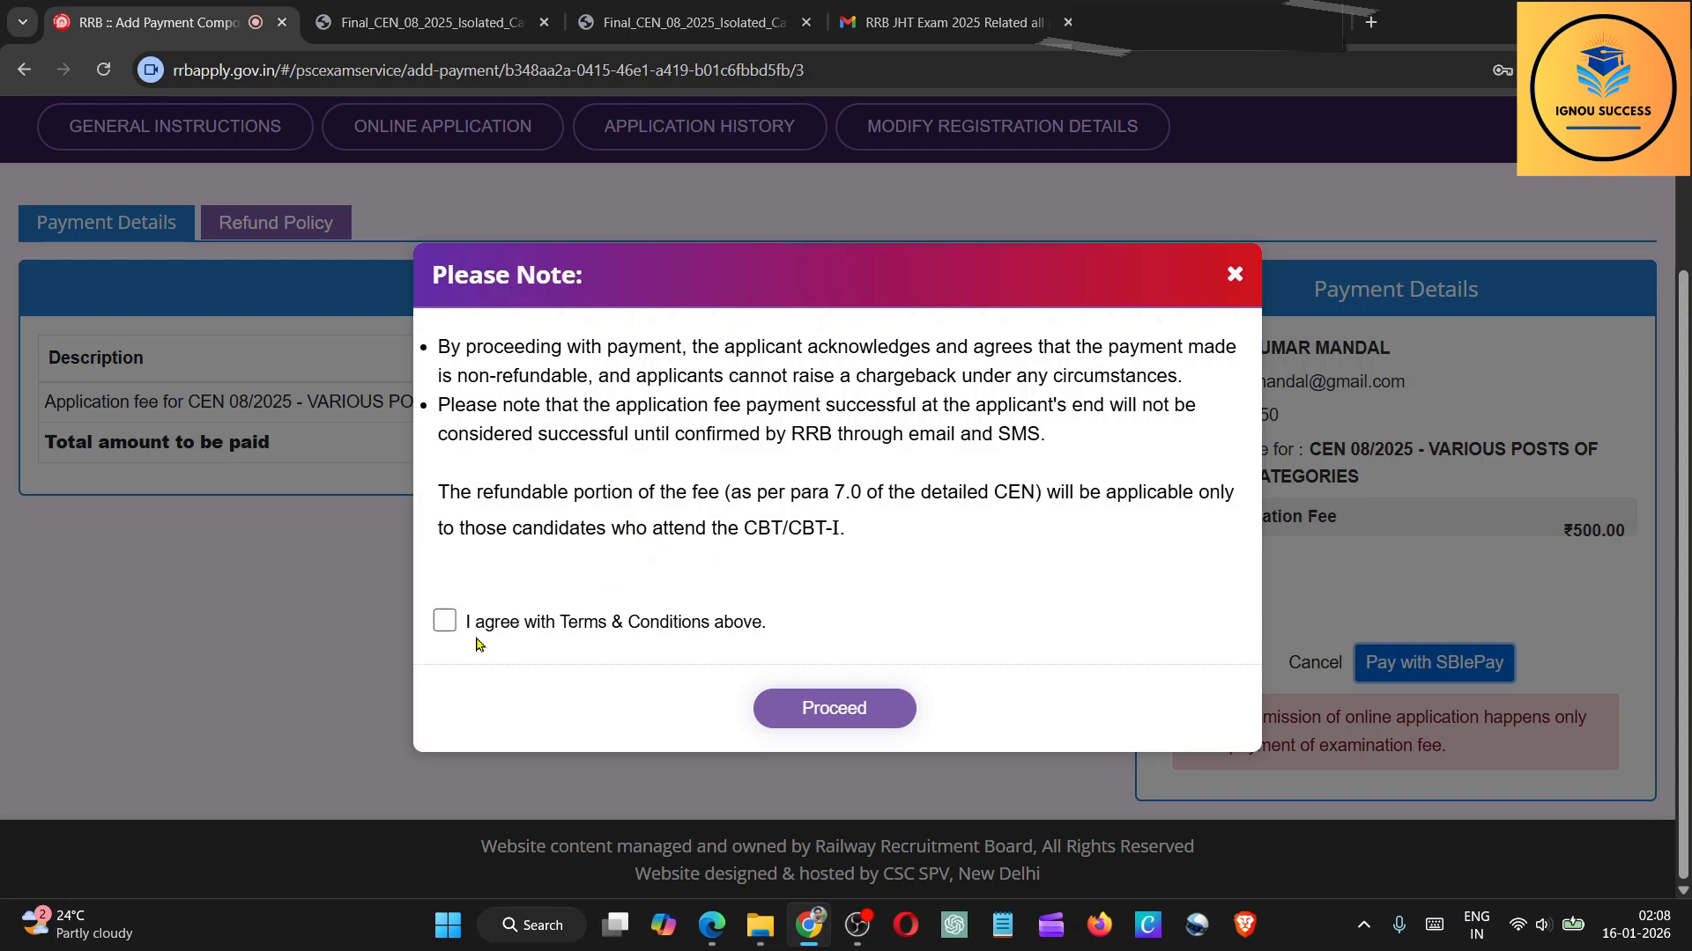
left_click(443, 624)
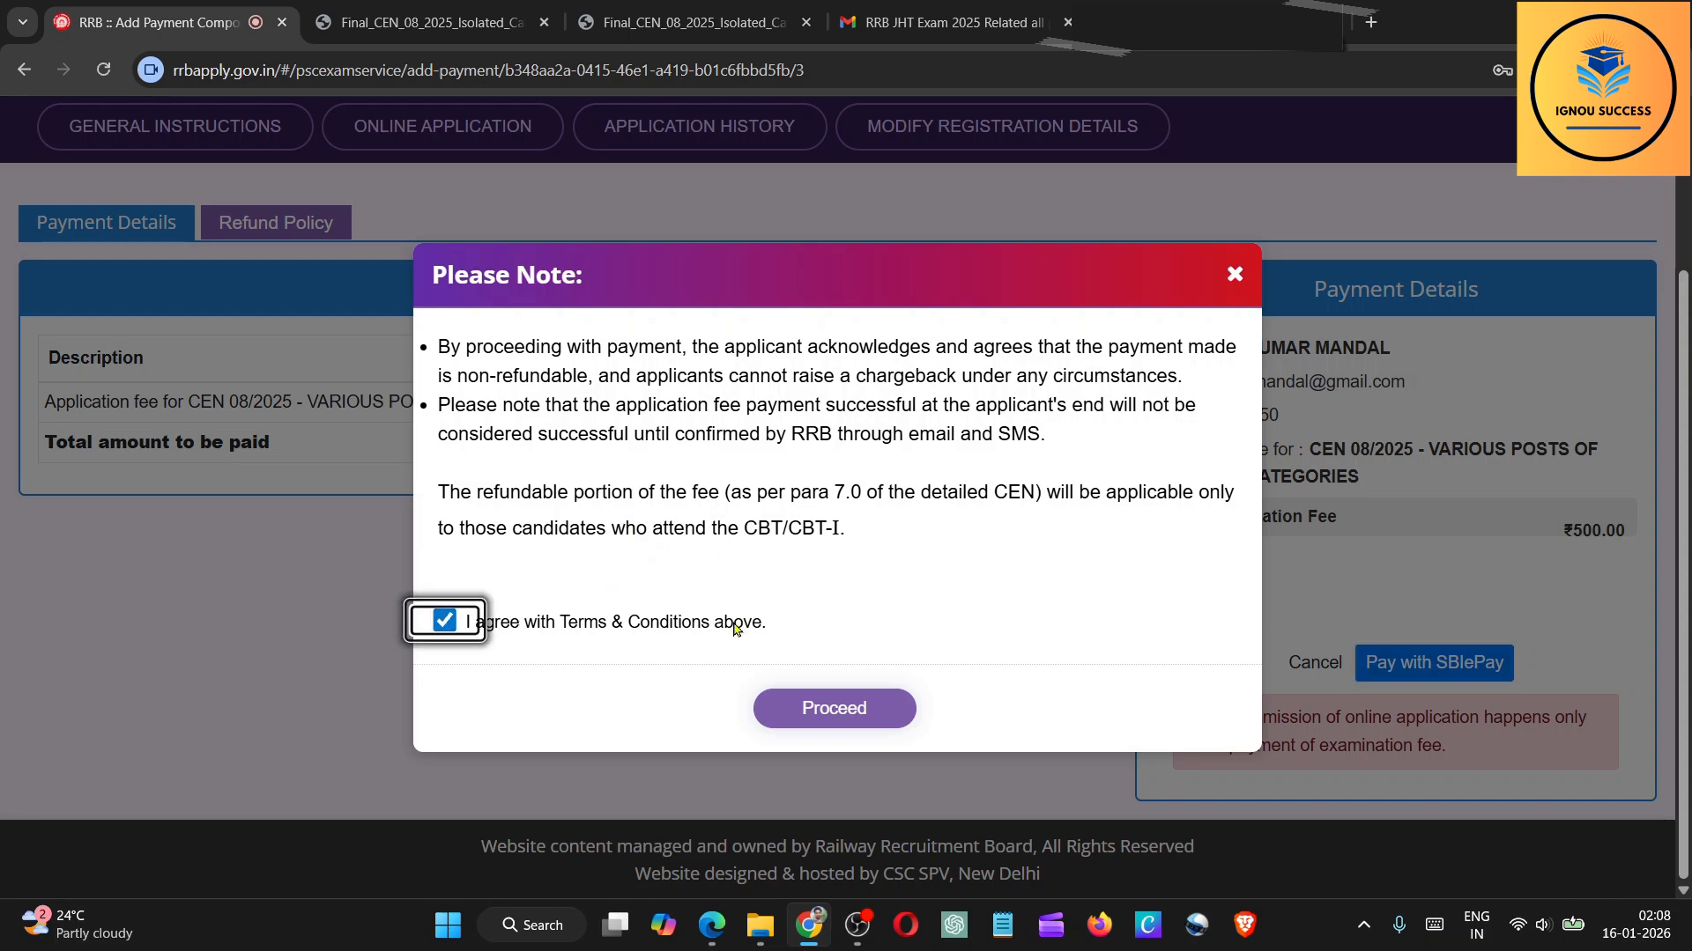
left_click(791, 714)
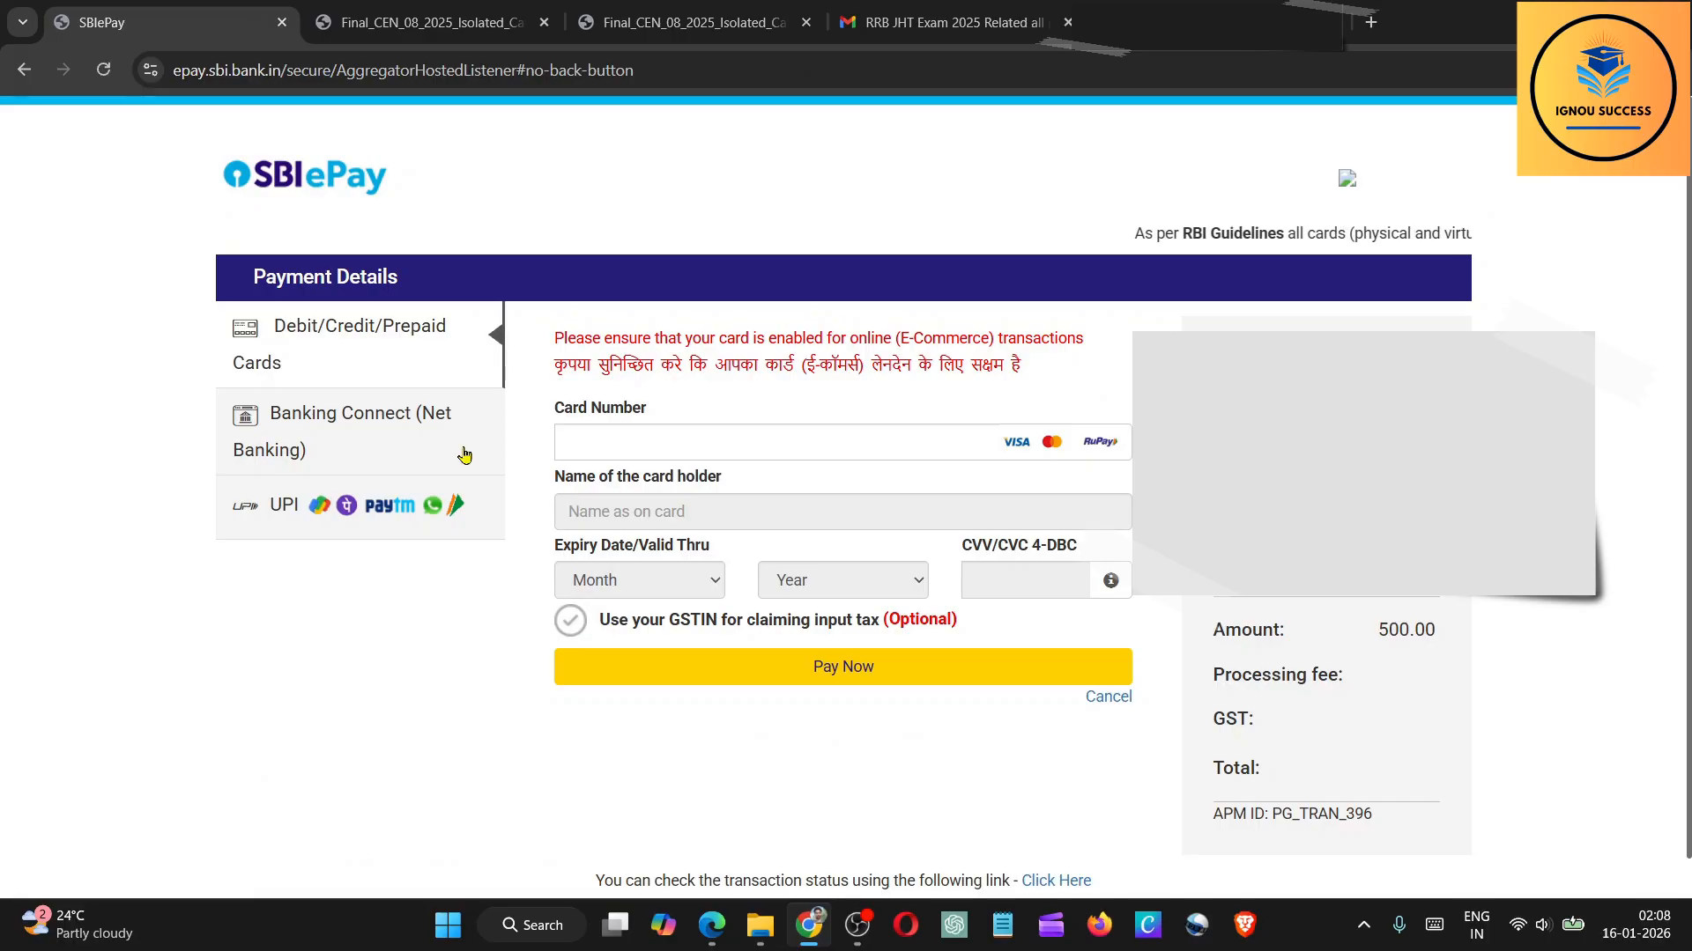
Pay the application fee by UPI using the UPI QR option.
left_click(353, 518)
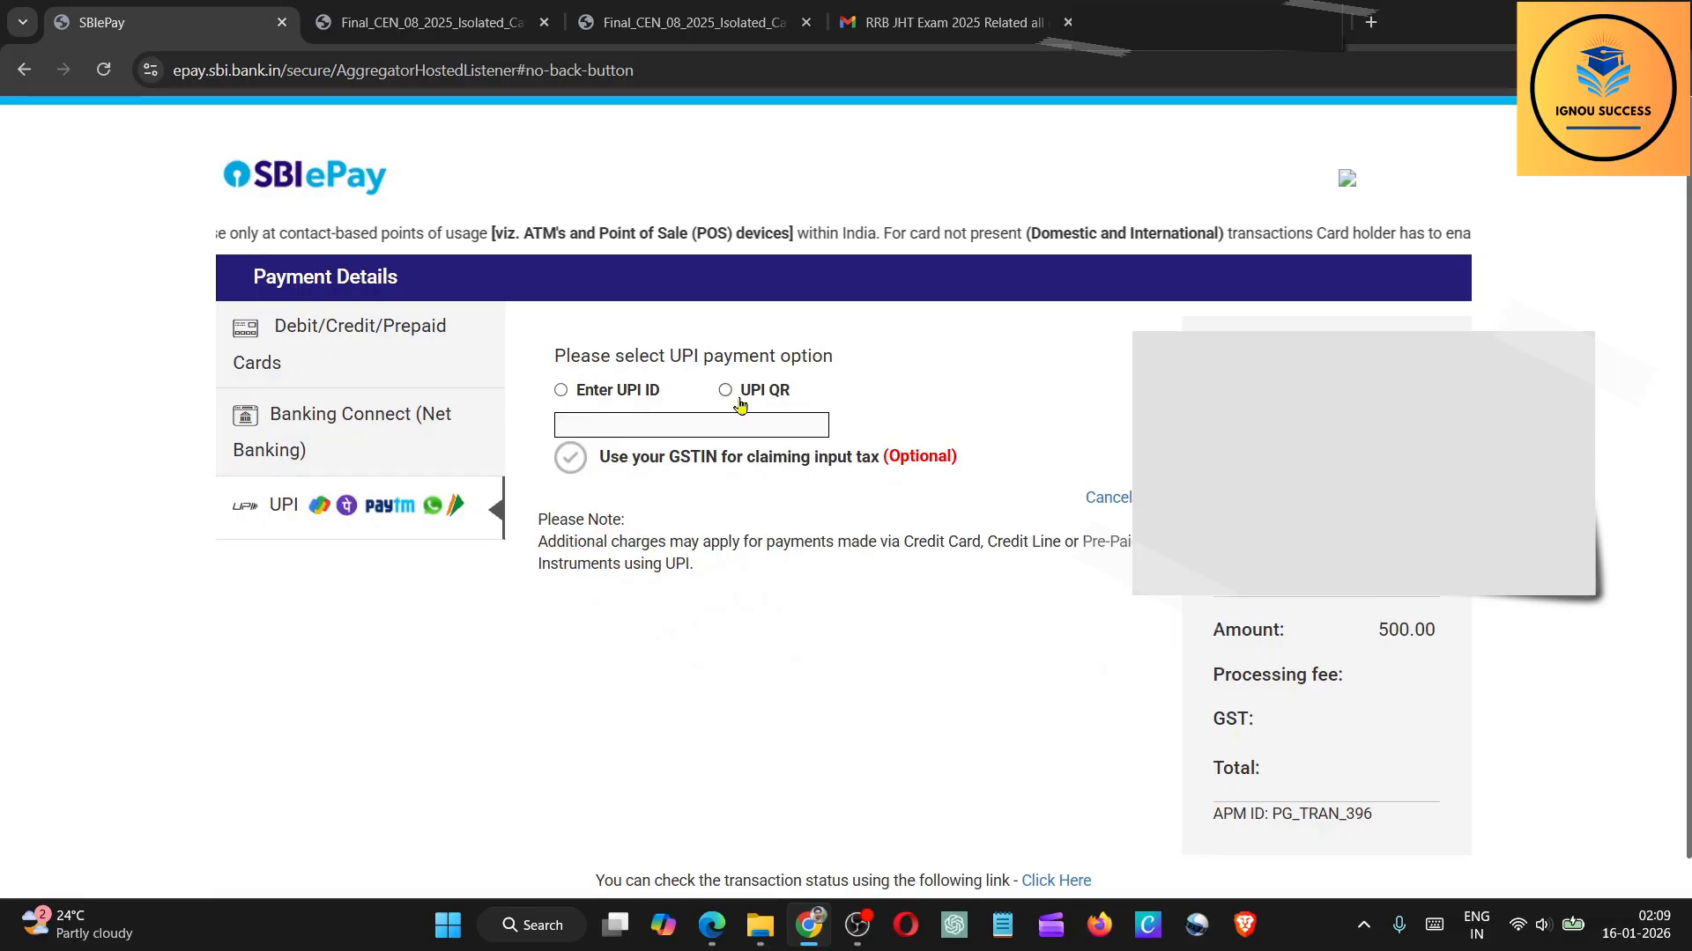
left_click(560, 392)
left_click(601, 425)
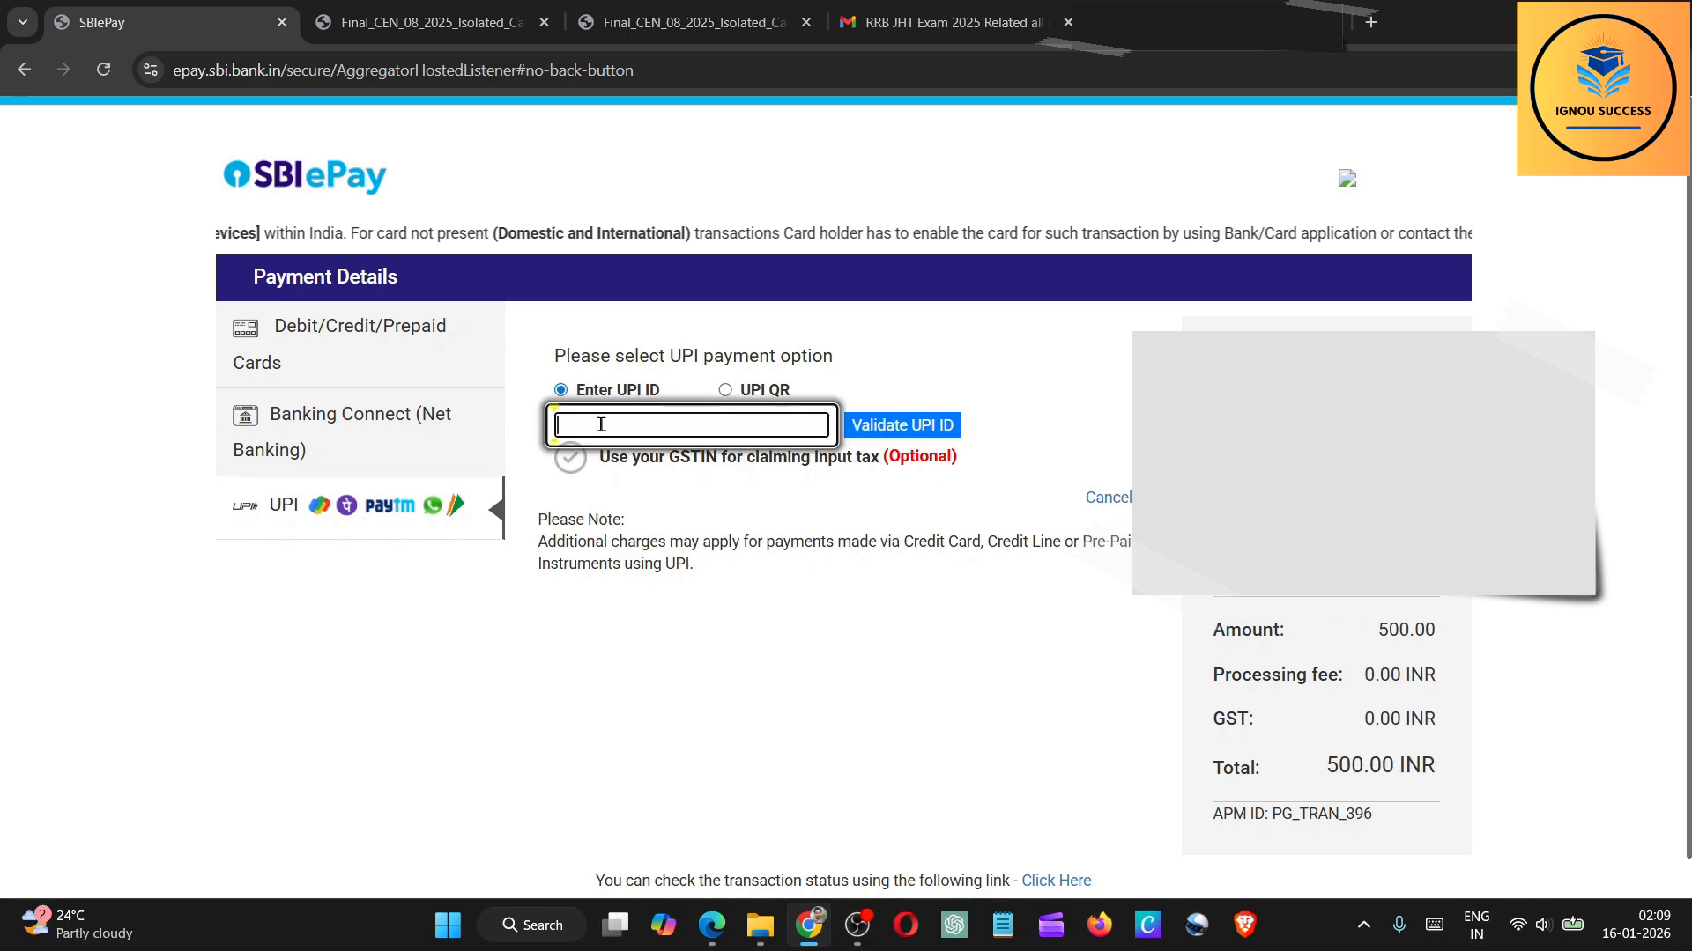
left_click(725, 392)
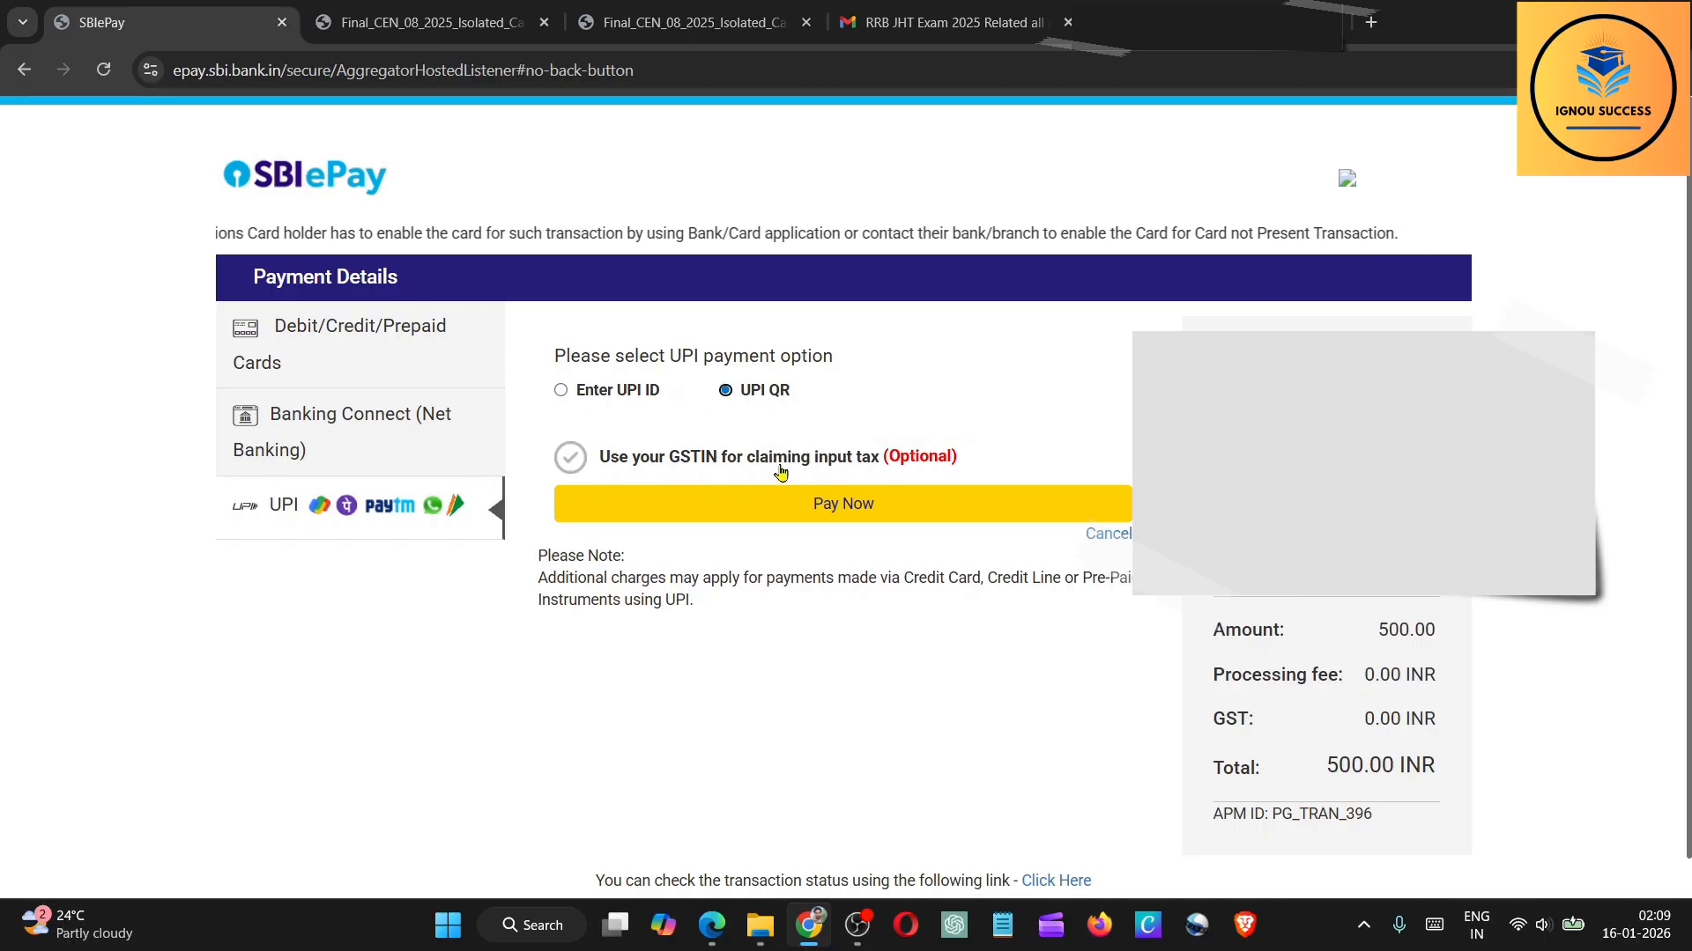
left_click(824, 509)
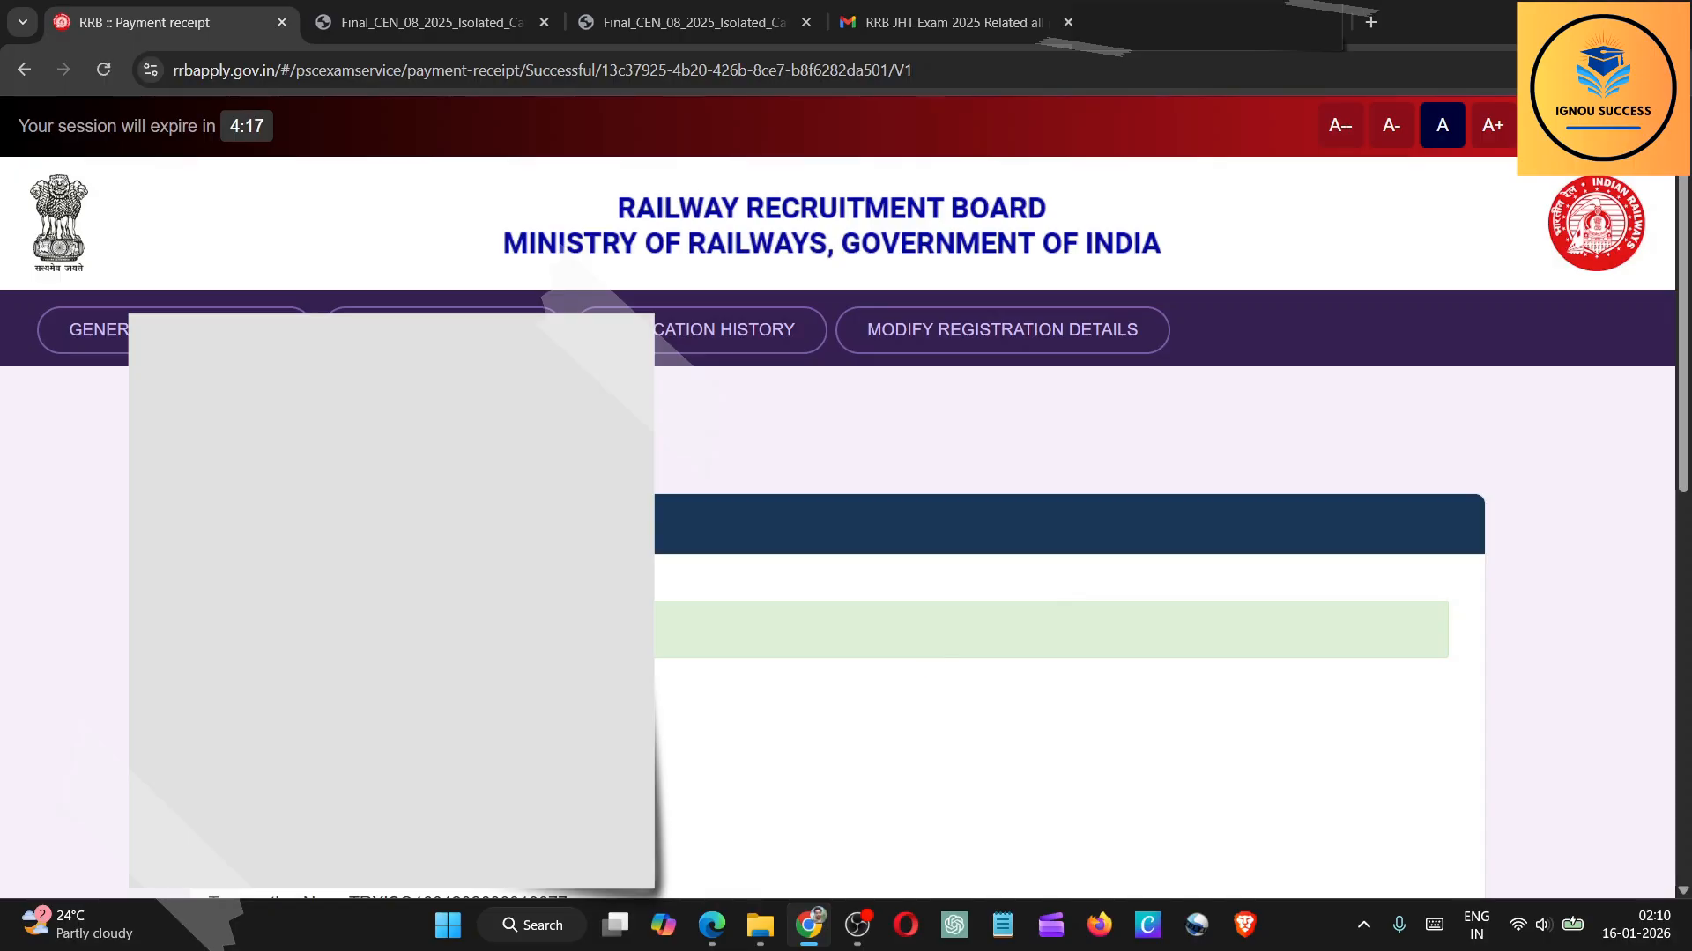
Examine the payment receipt details and view the receipt's print preview.
scroll(836, 493, "down", 3)
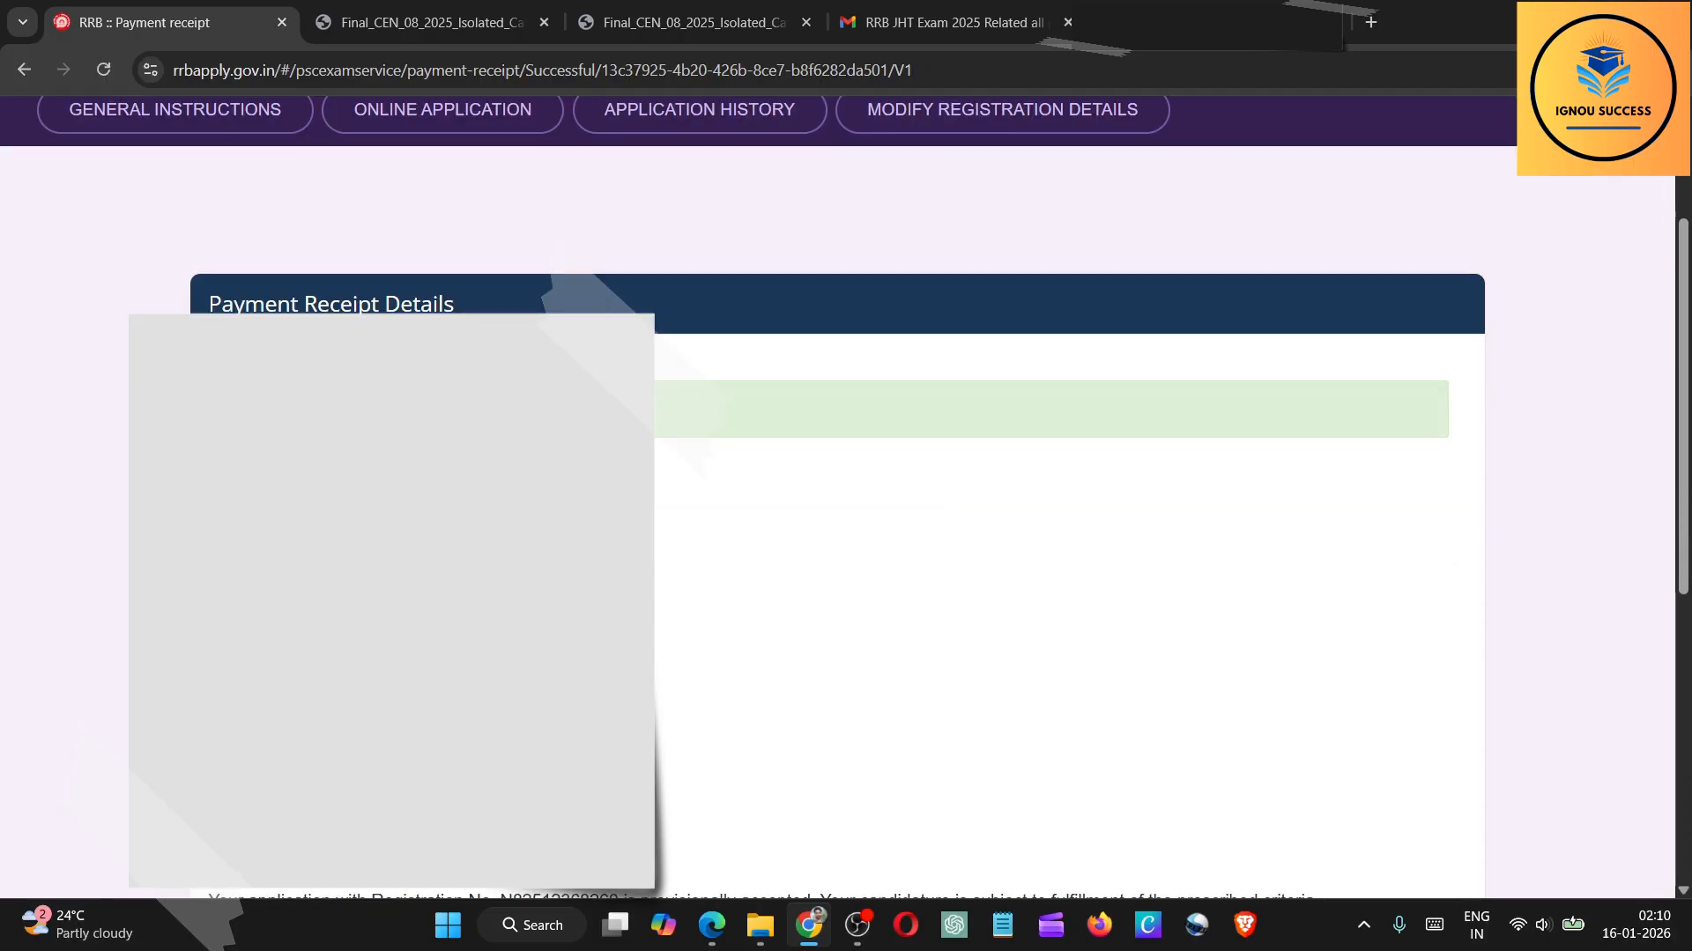
scroll(837, 493, "down", 1)
scroll(698, 521, "down", 5)
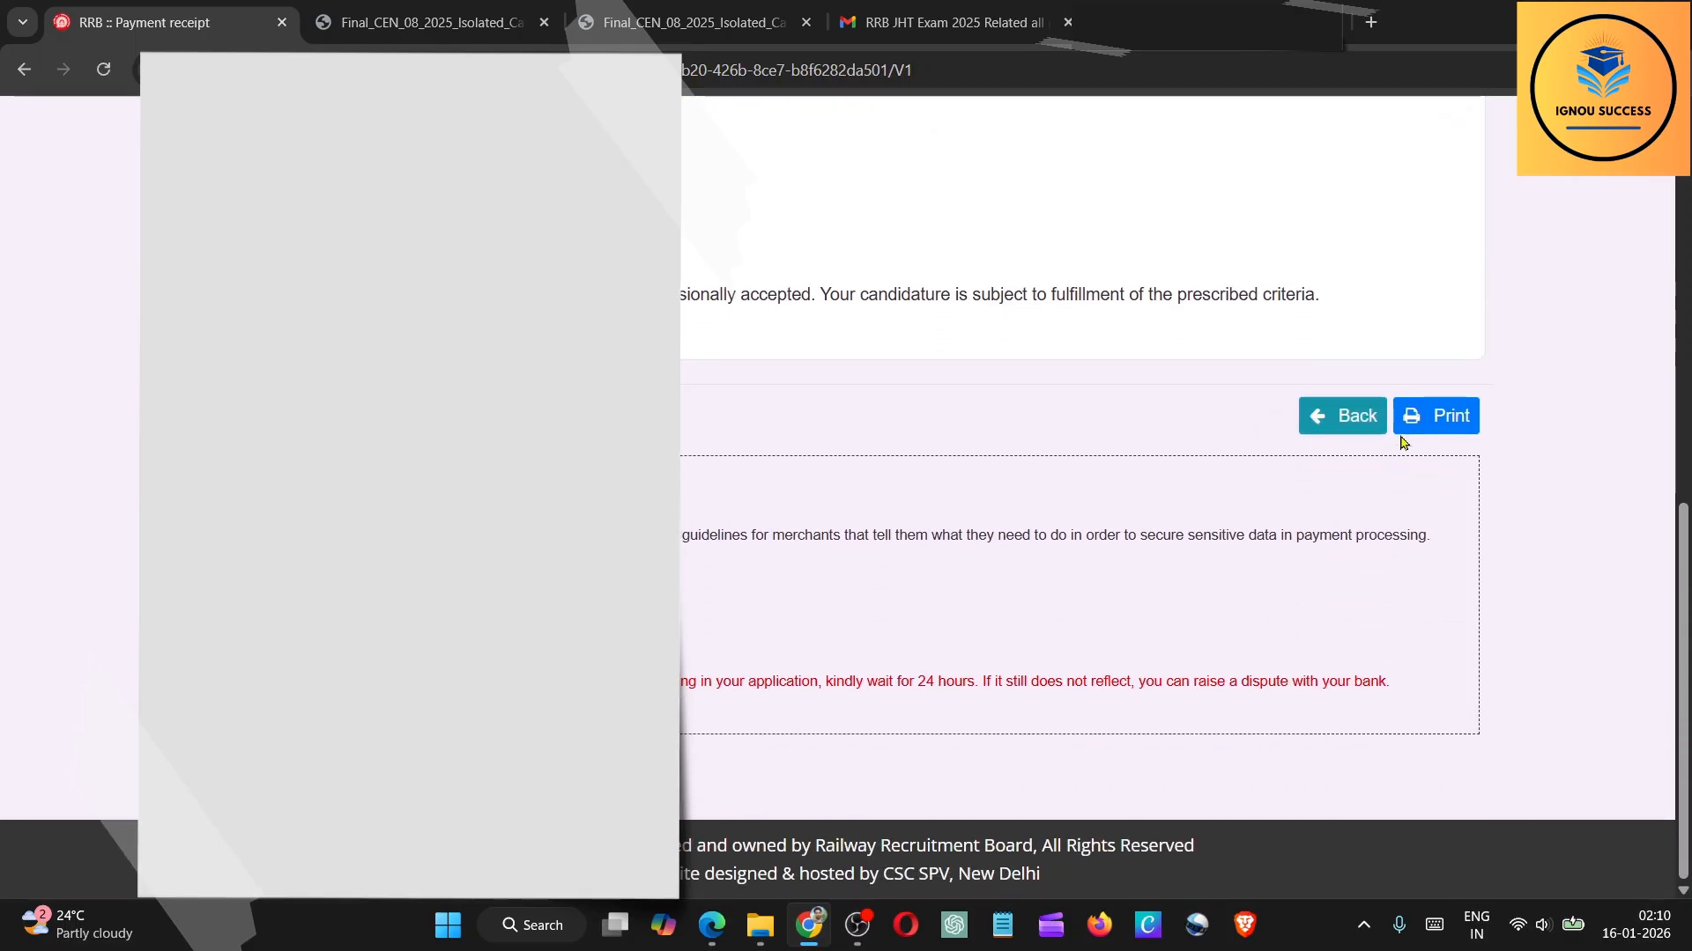
scroll(950, 436, "up", 3)
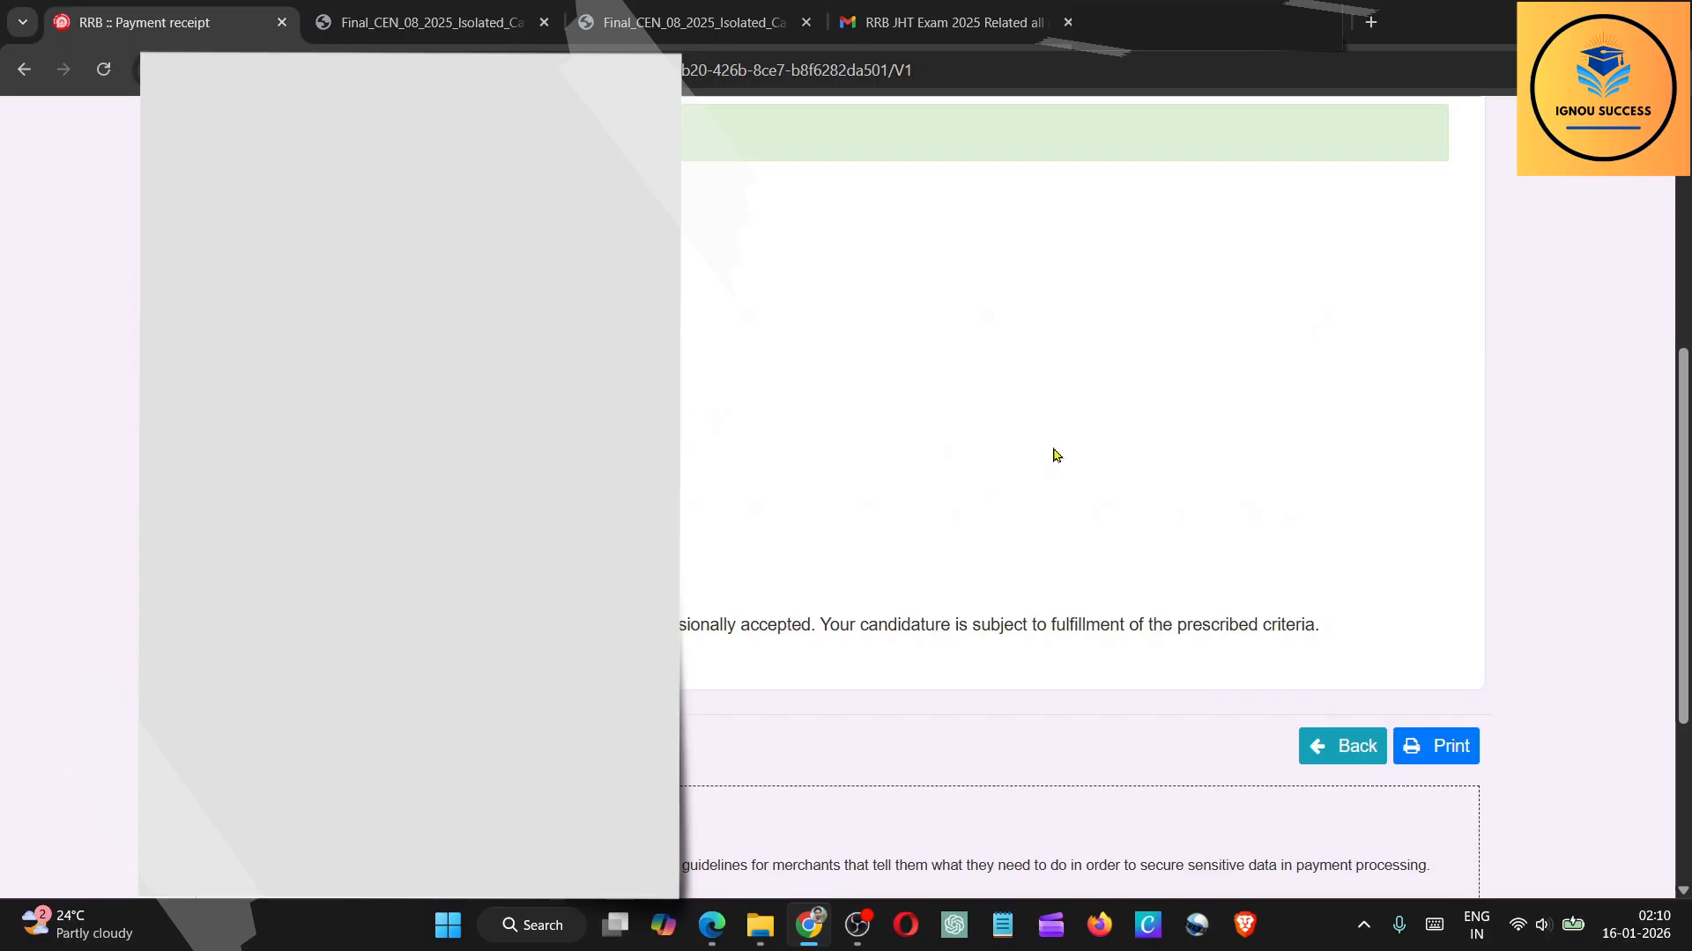
scroll(1057, 450, "up", 1)
scroll(1060, 476, "up", 4)
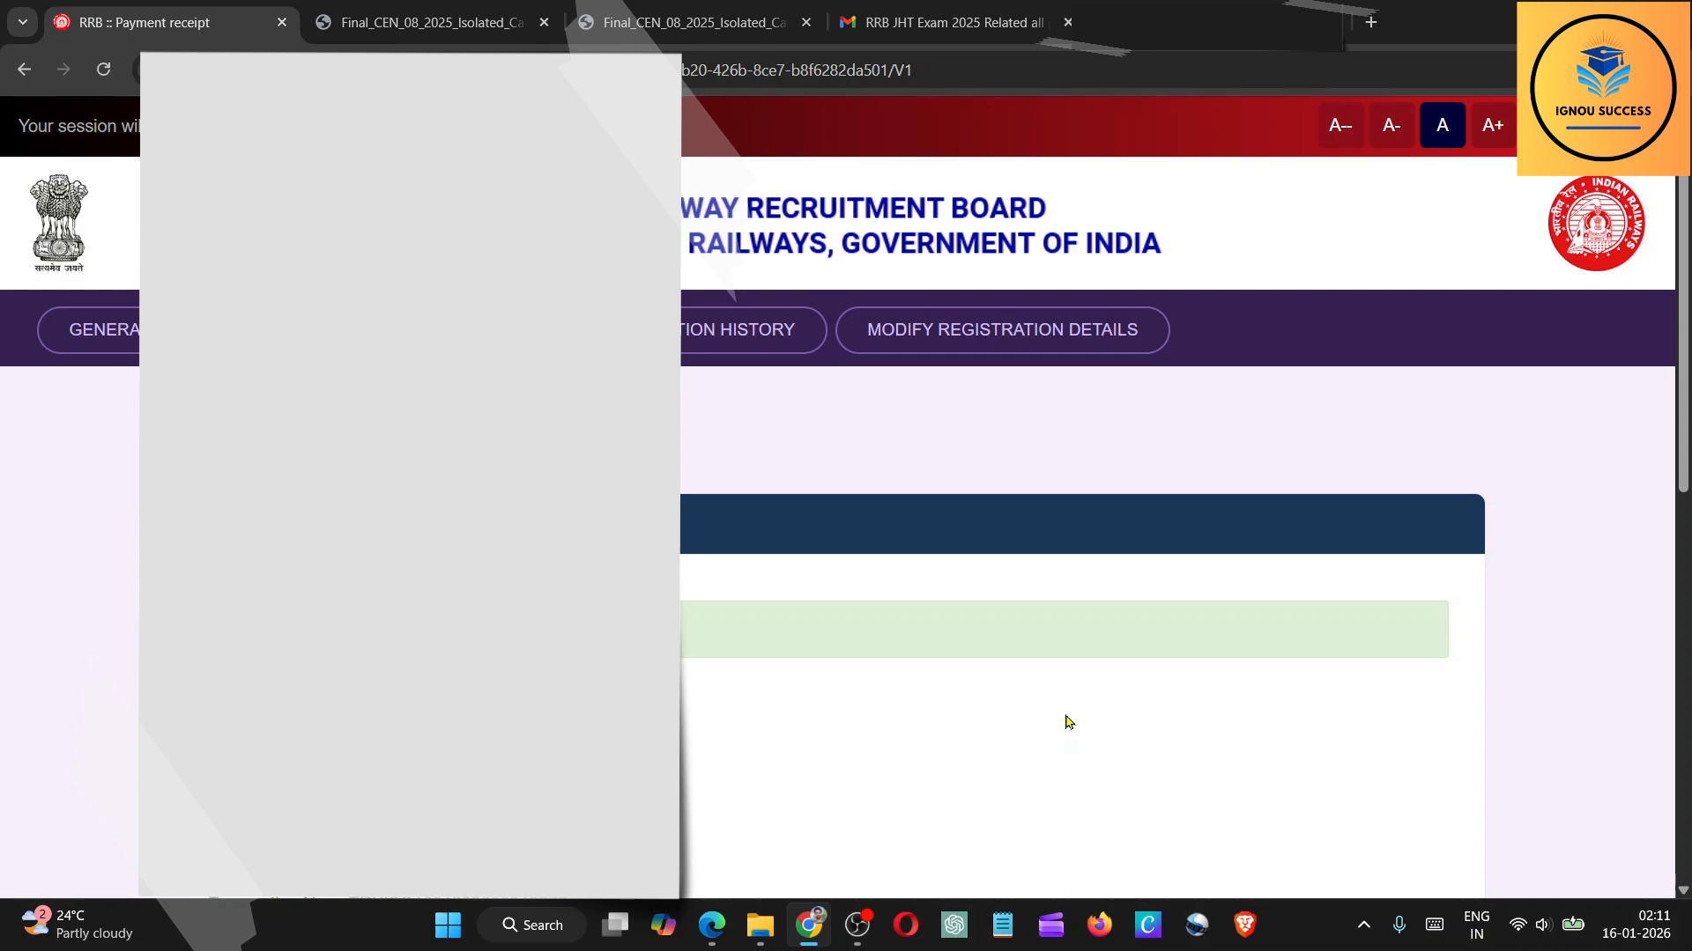
scroll(1087, 657, "down", 5)
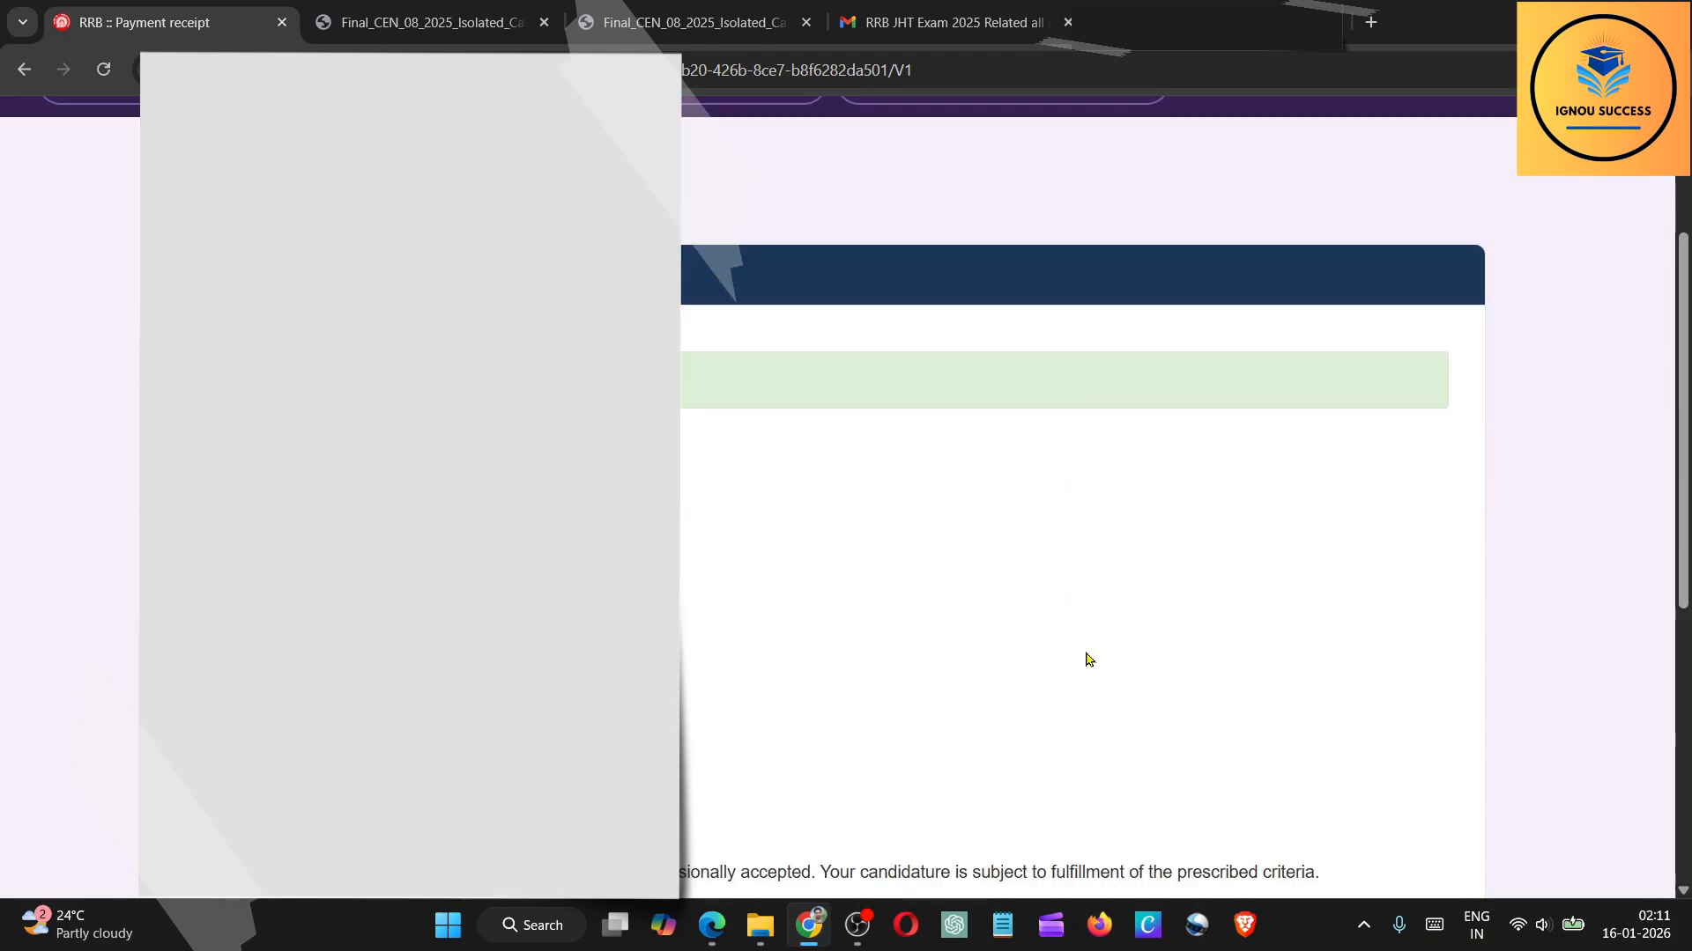
left_click(1417, 583)
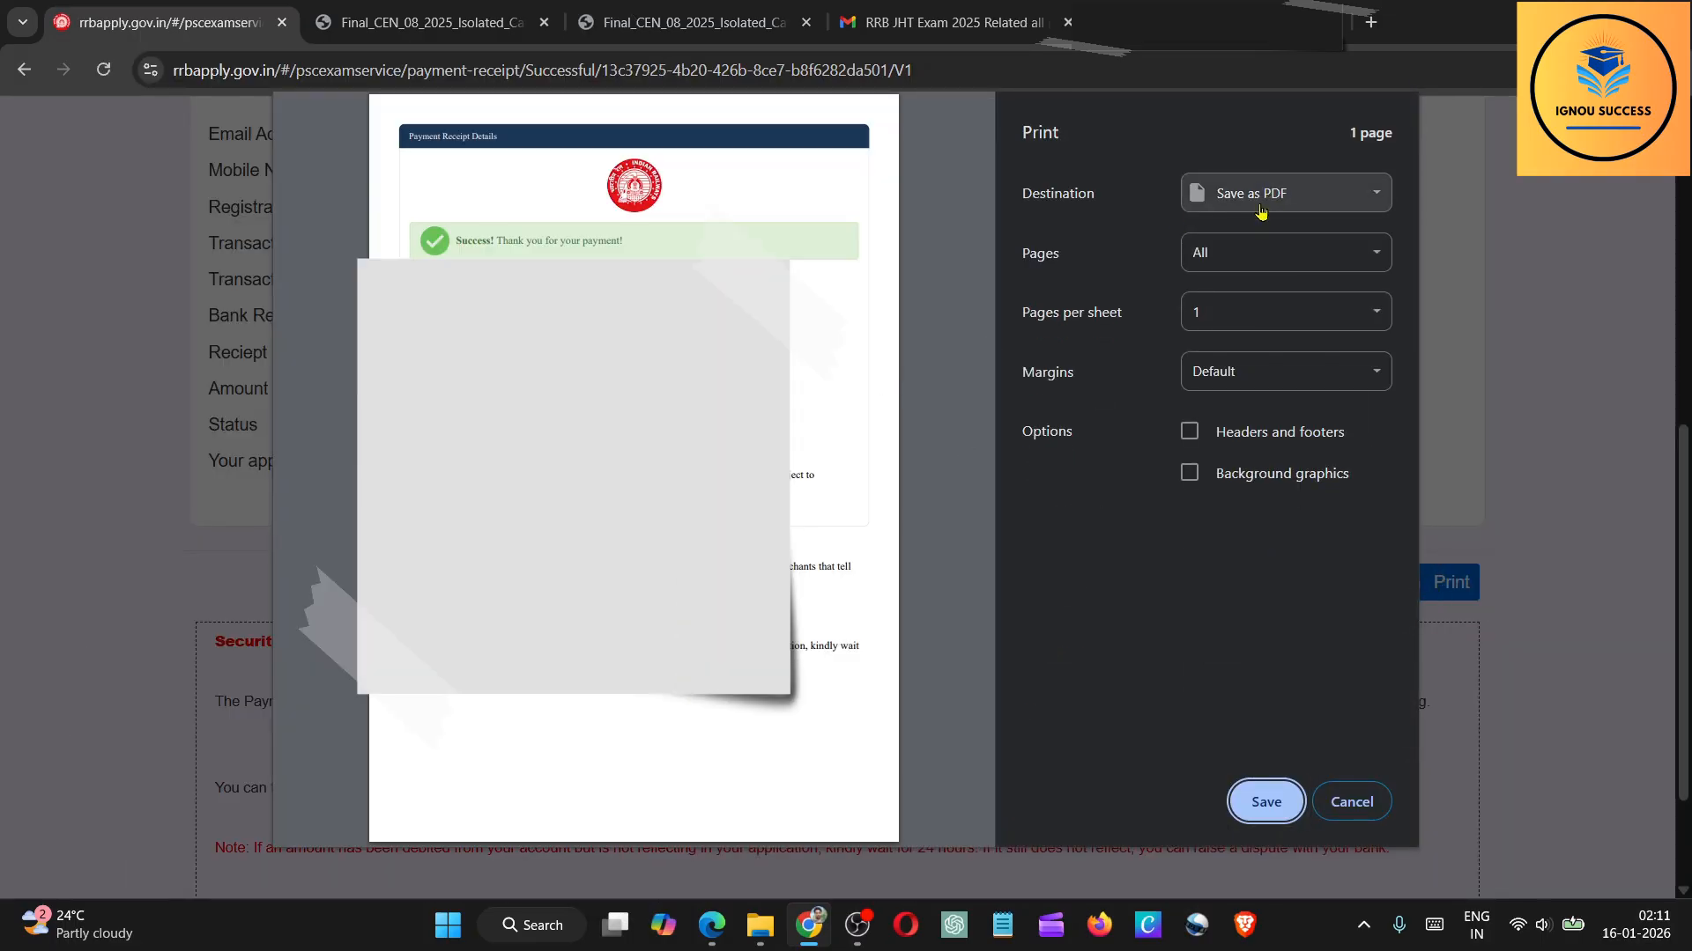
key("Escape")
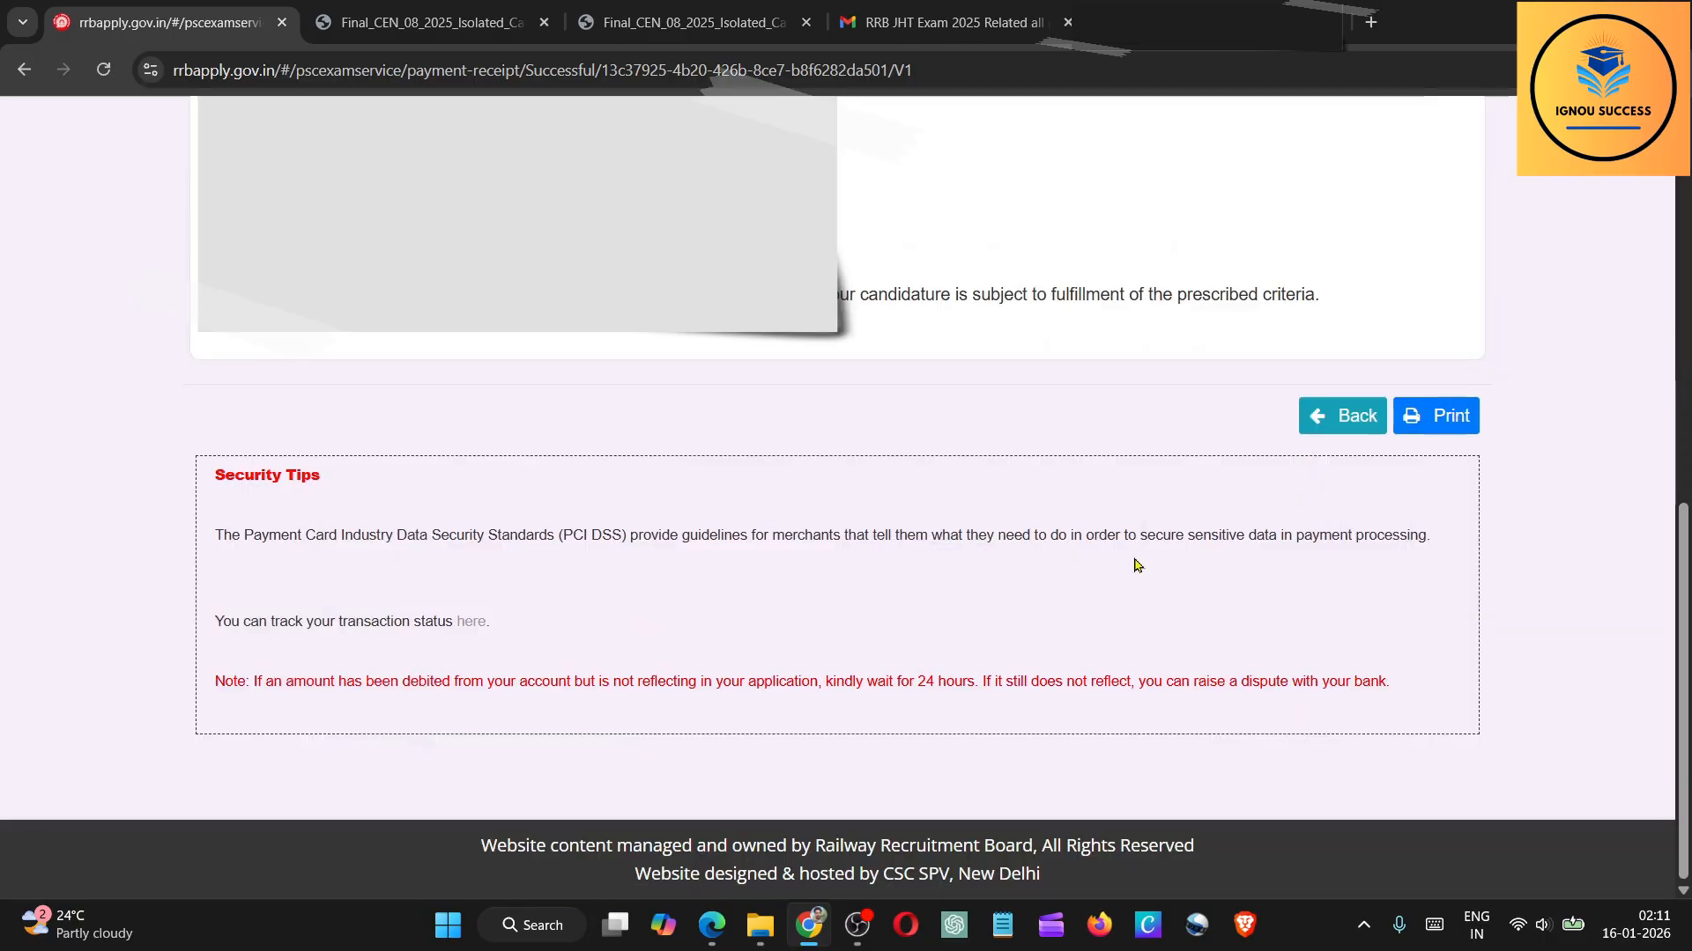
Return from the payment receipt to the candidate dashboard and check the status of the applications under My Application.
left_click(1357, 427)
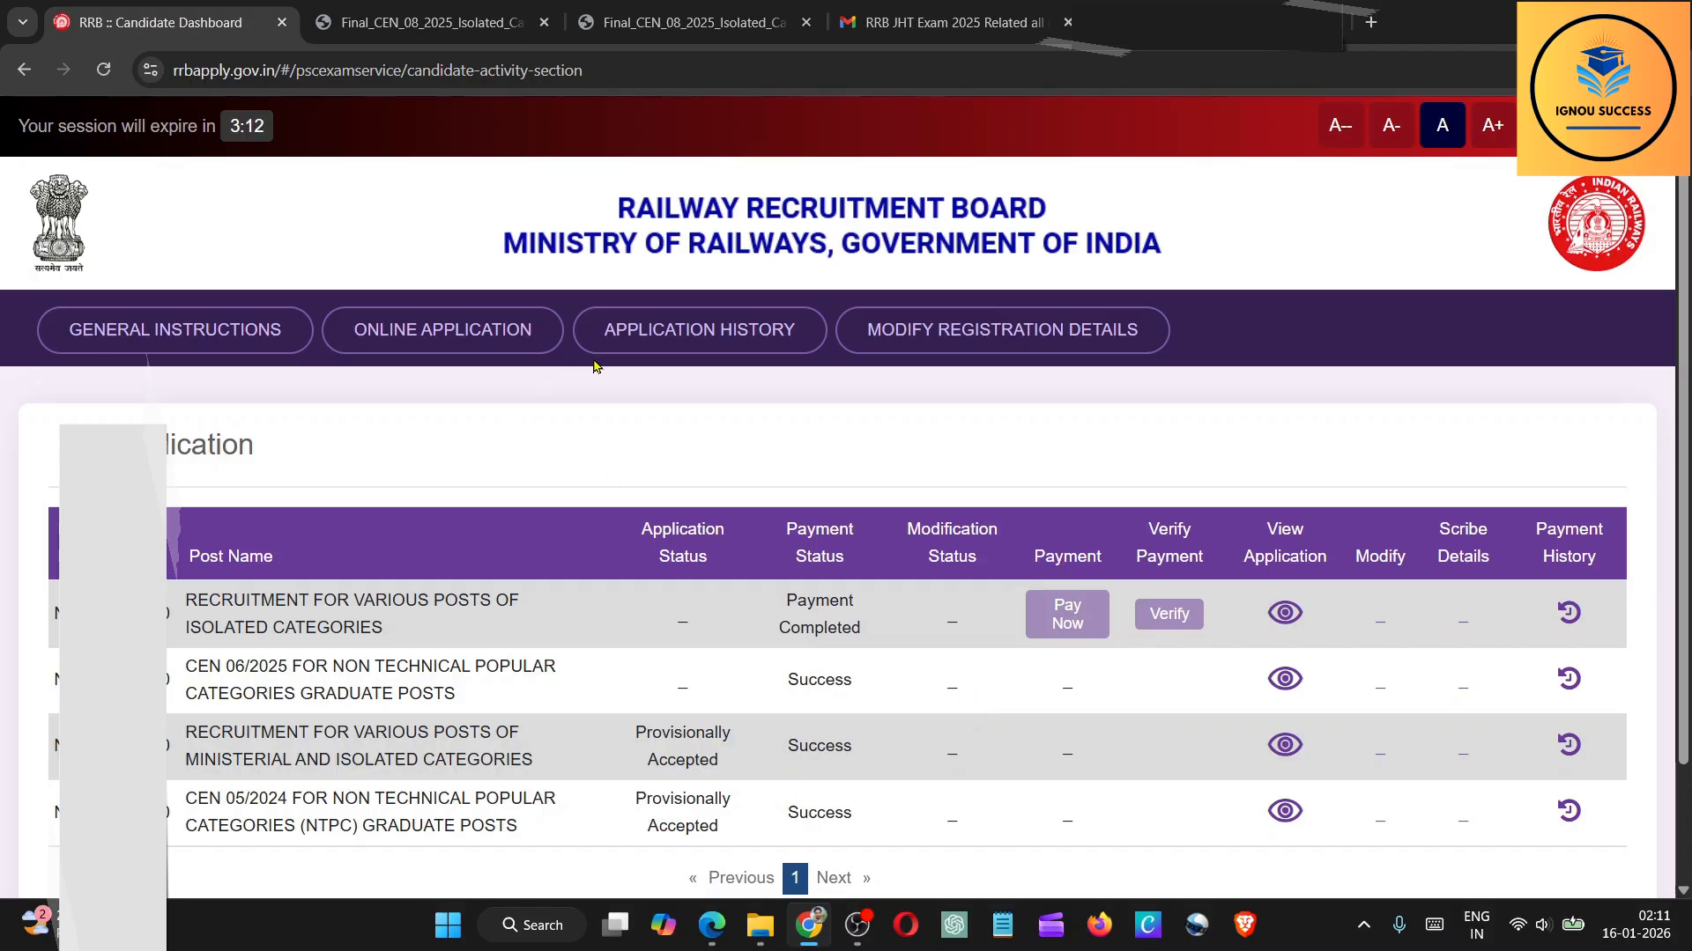
scroll(678, 546, "down", 1)
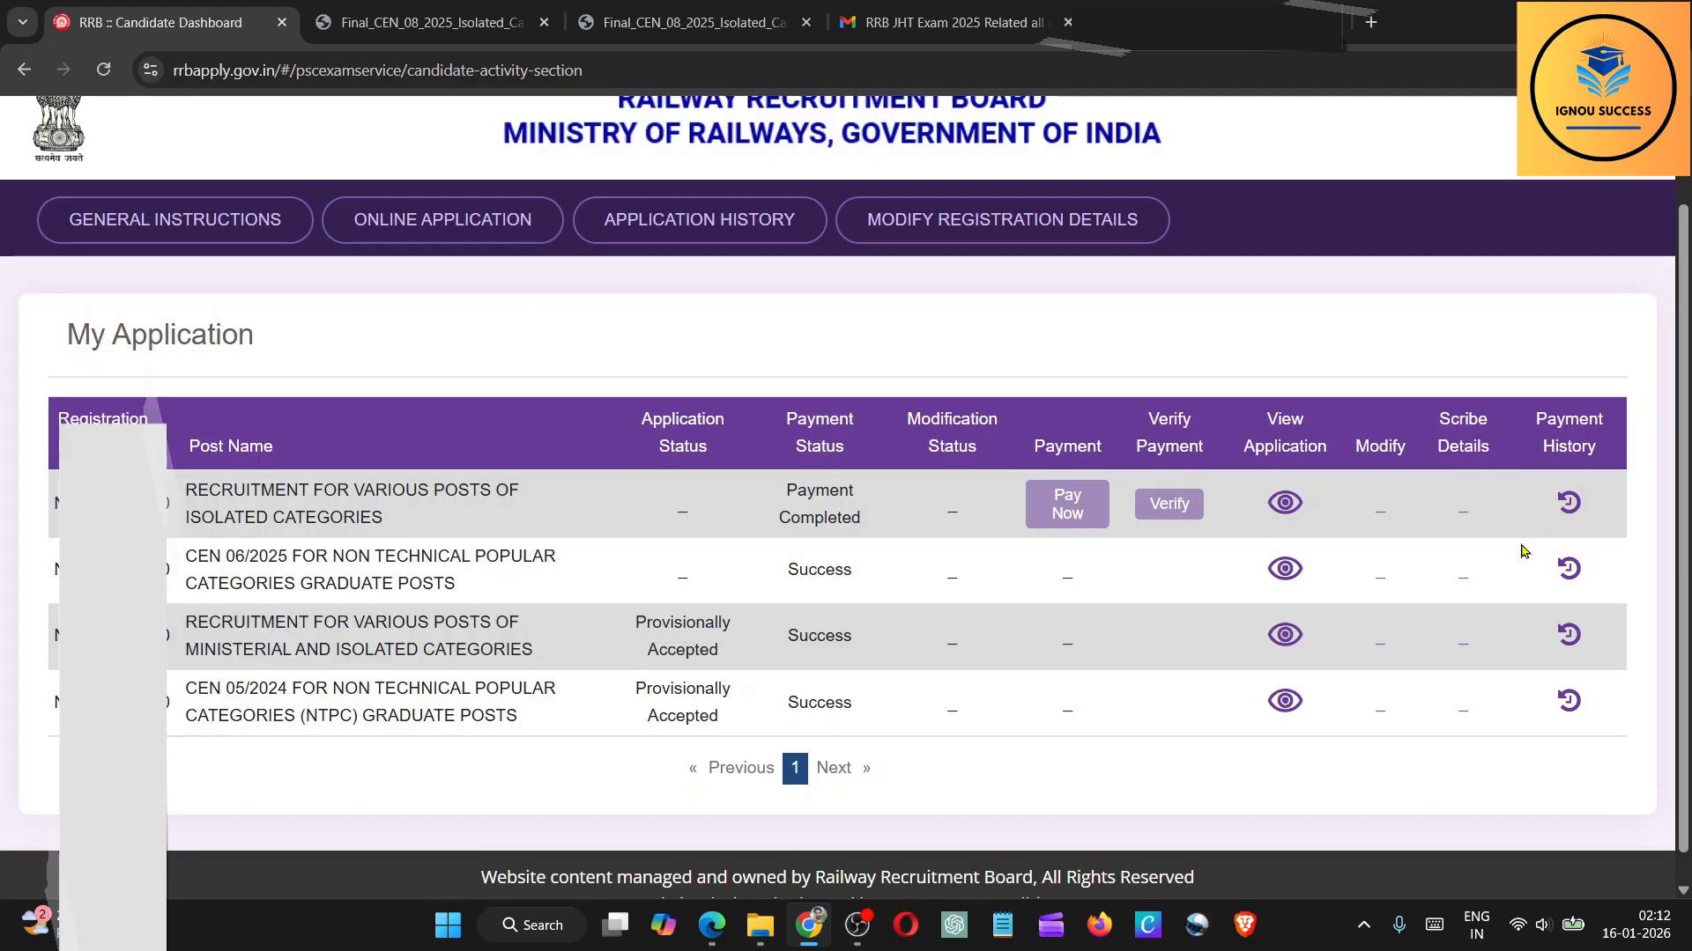
scroll(644, 412, "up", 2)
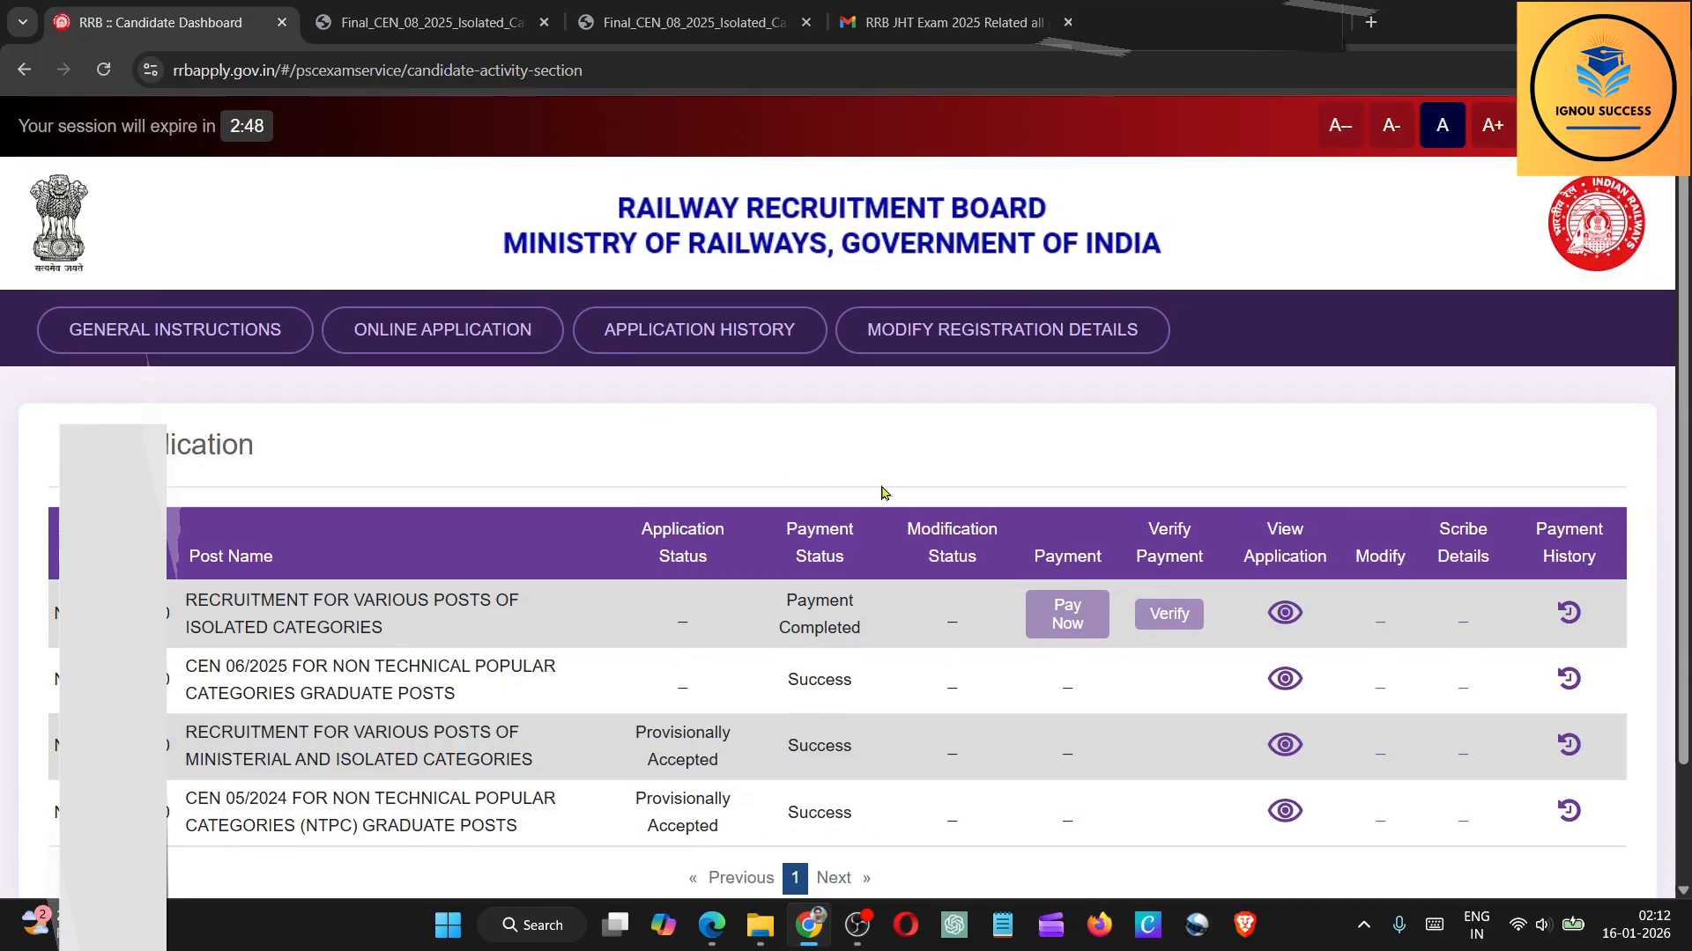
scroll(176, 626, "down", 2)
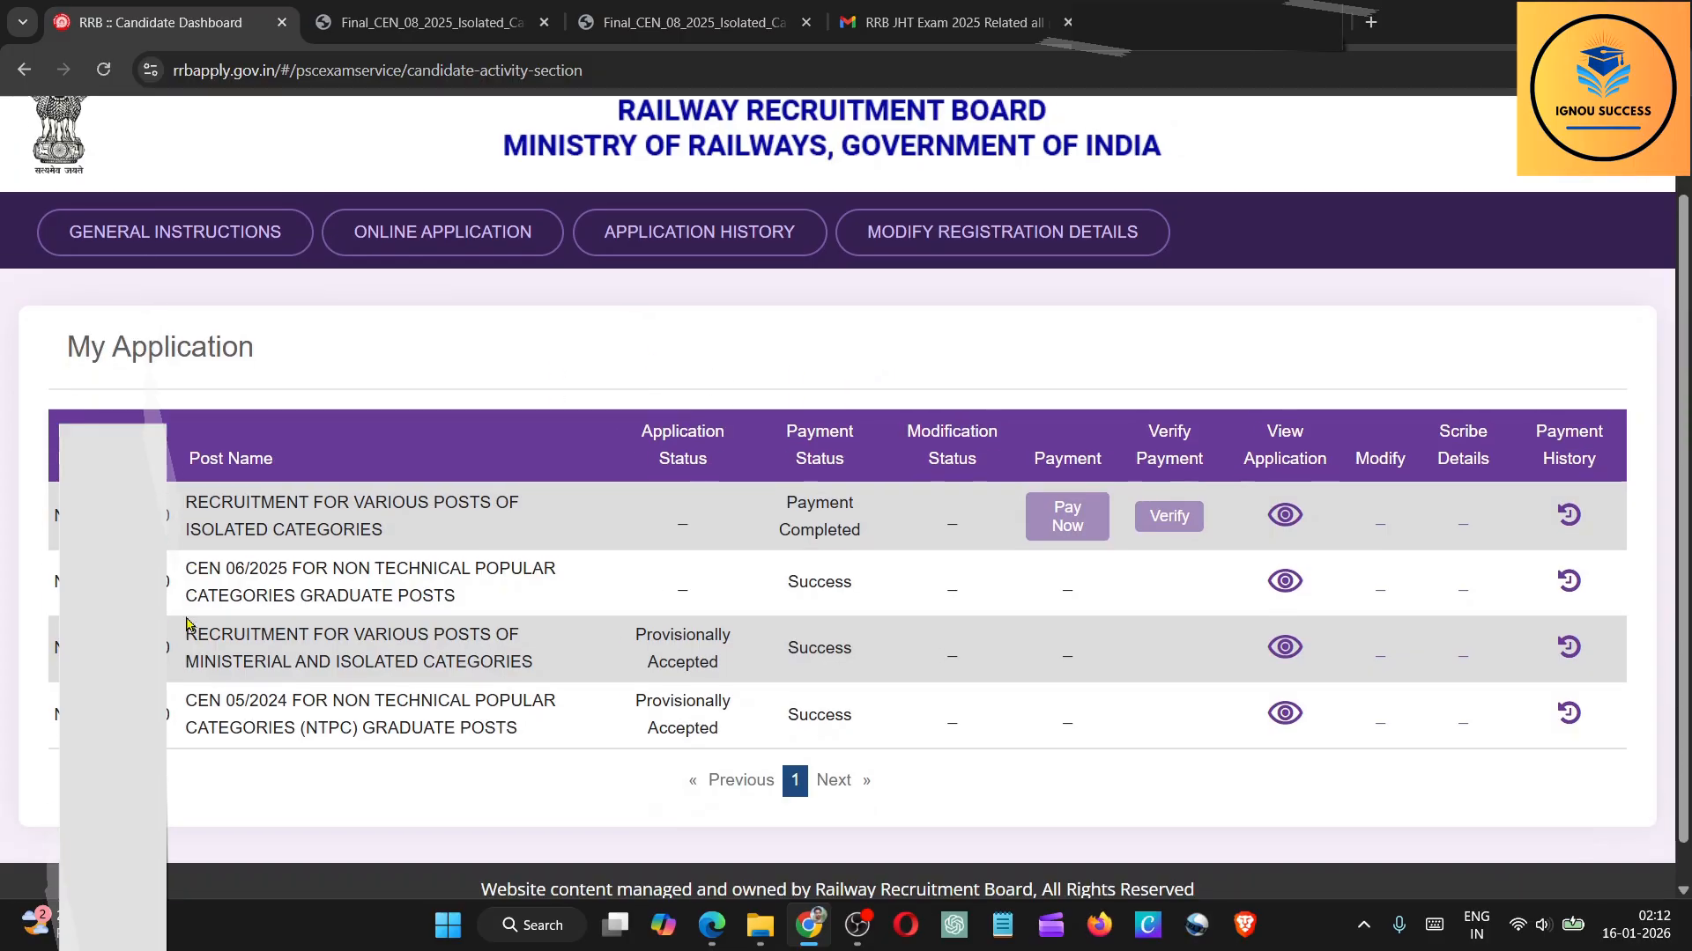
View the submitted Isolated Categories application's PDF from its row and dismiss the prompt to save it.
left_click_drag(54, 500, 175, 509)
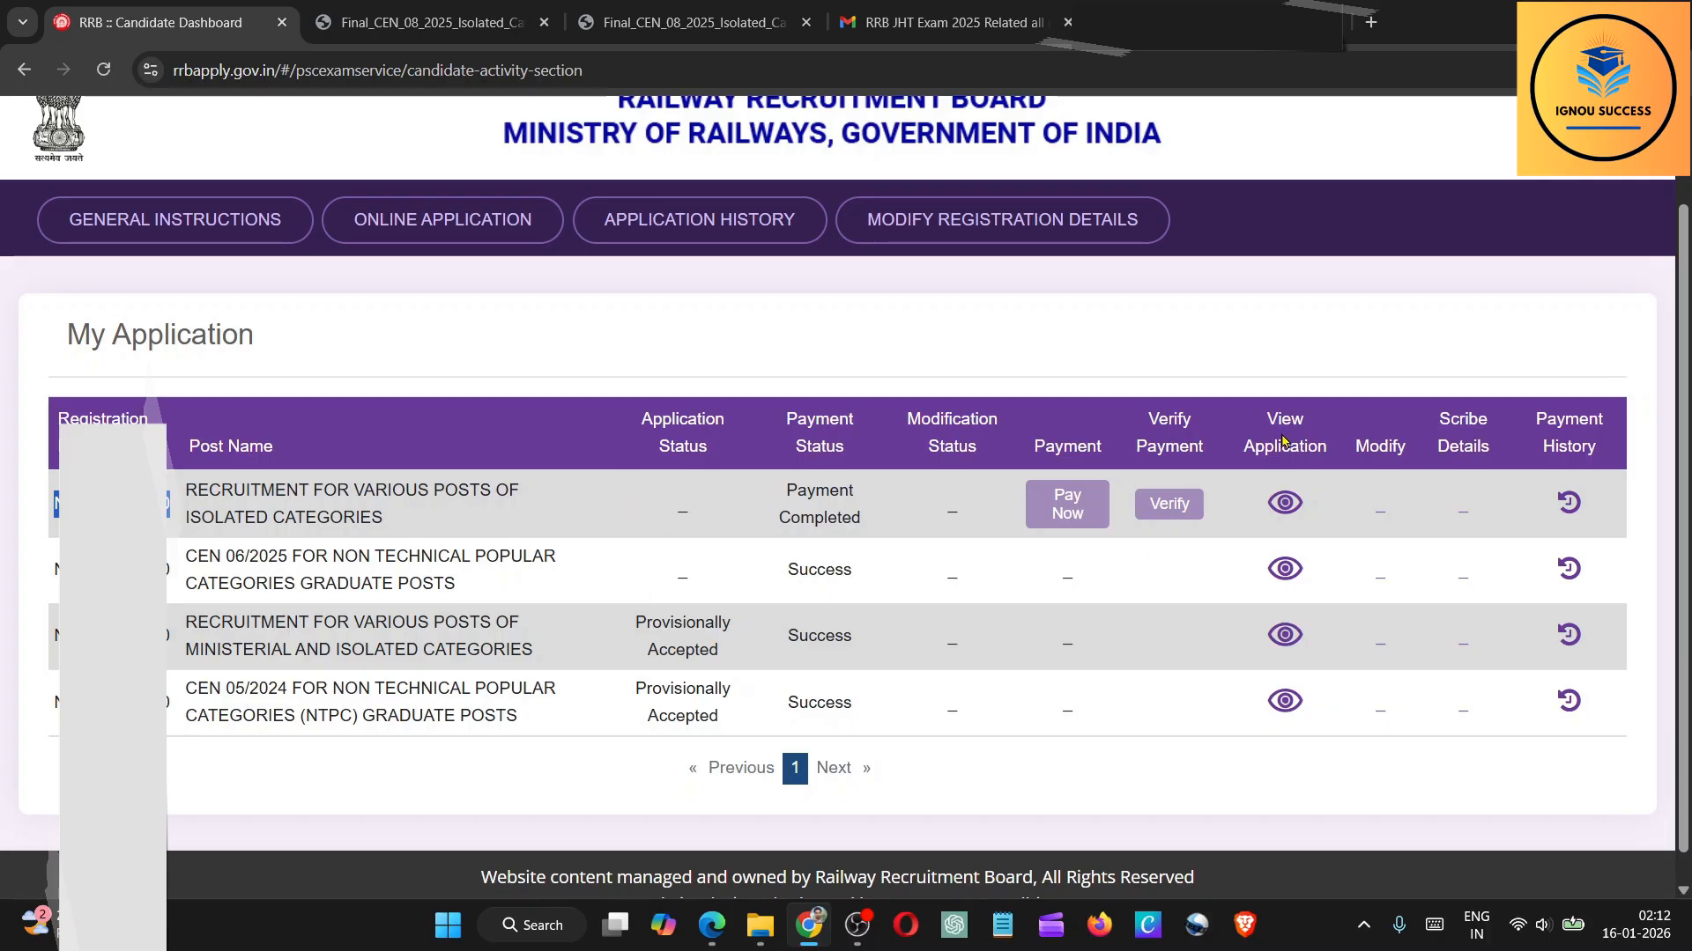
left_click(1286, 504)
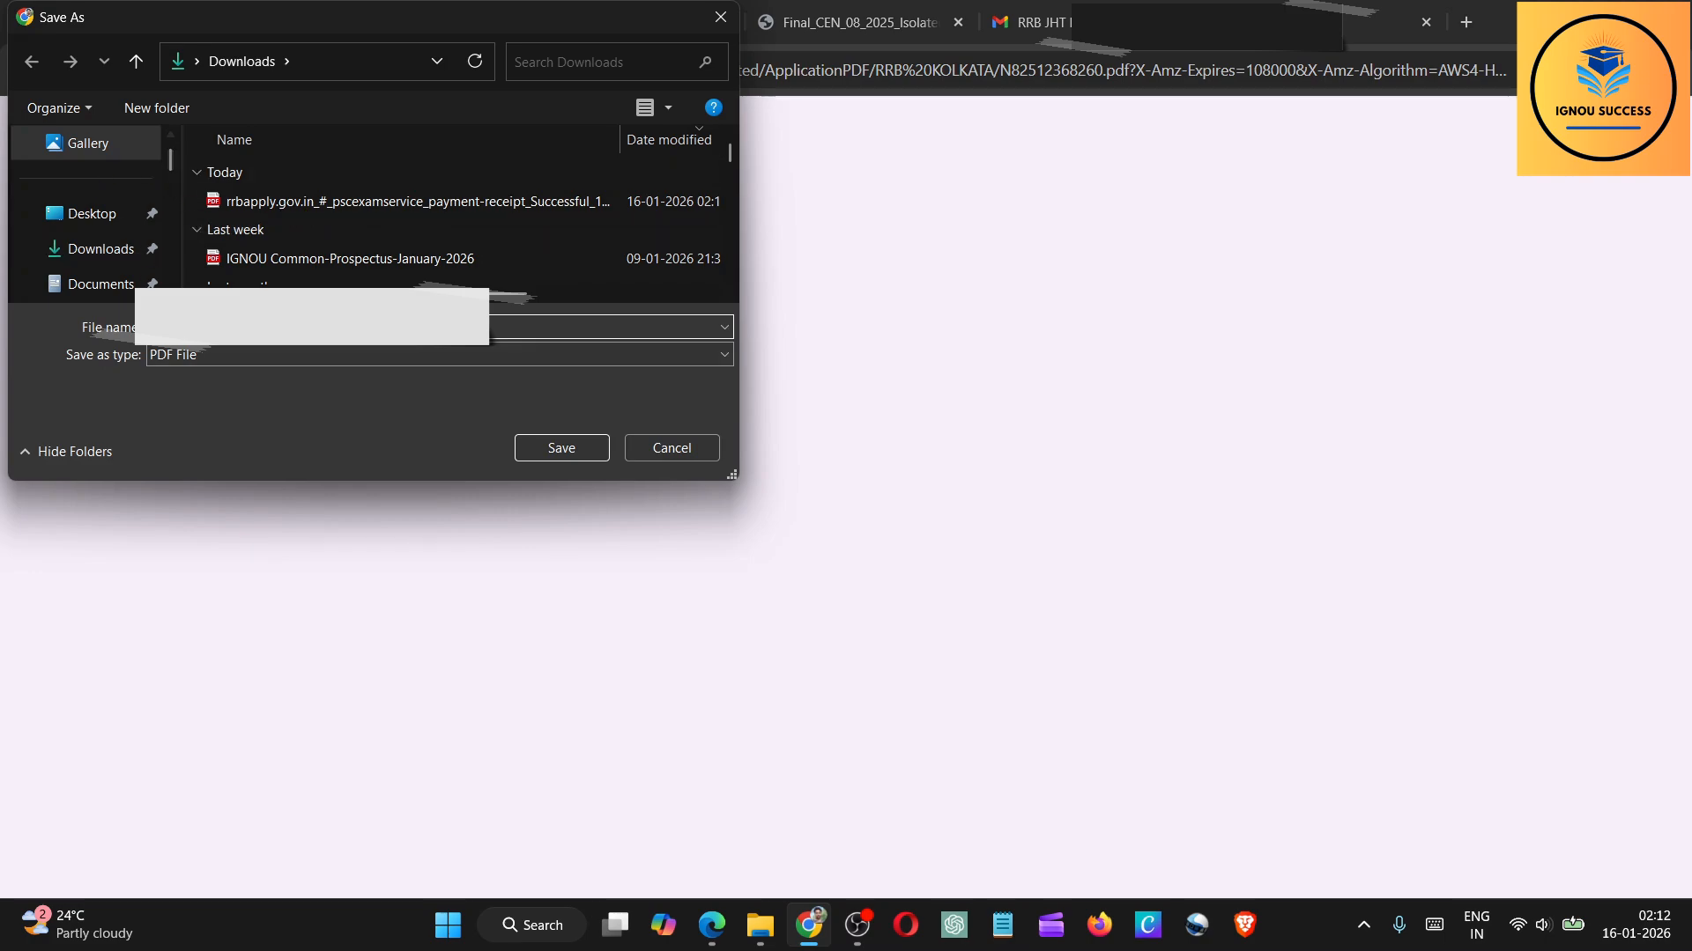
left_click(662, 450)
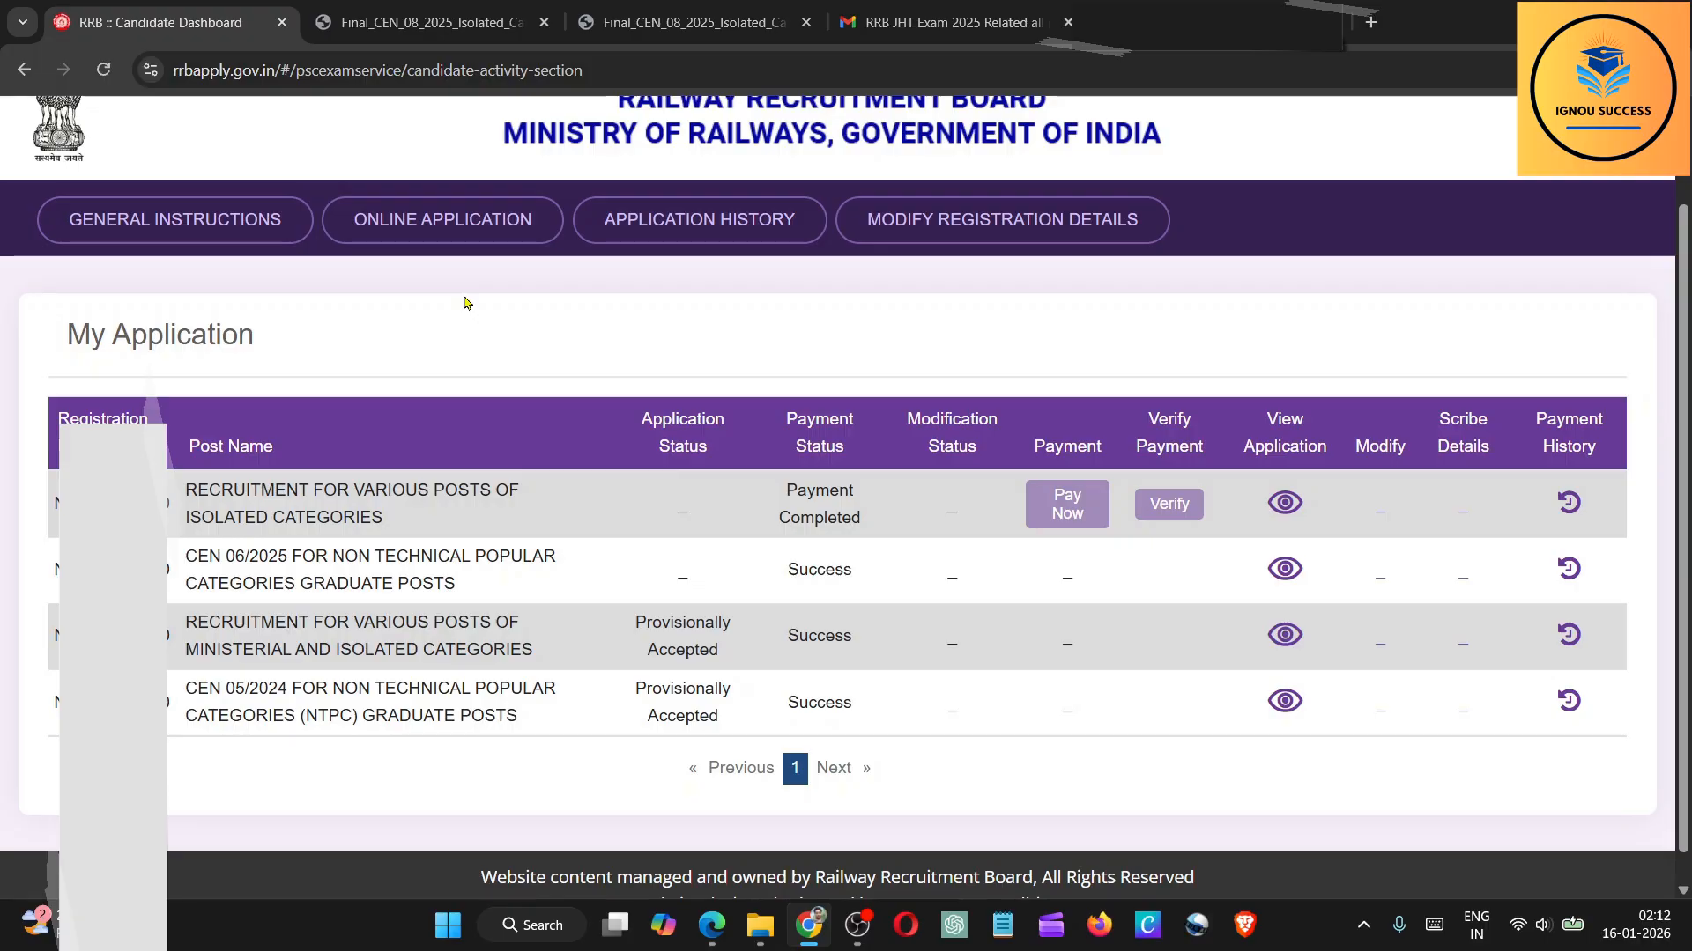
Consult the CEN 08/2025 notification's vacancy tables and Junior Translator (Hindi) qualifications on page 29, and return to the candidate dashboard.
left_click(617, 19)
scroll(1025, 408, "up", 20)
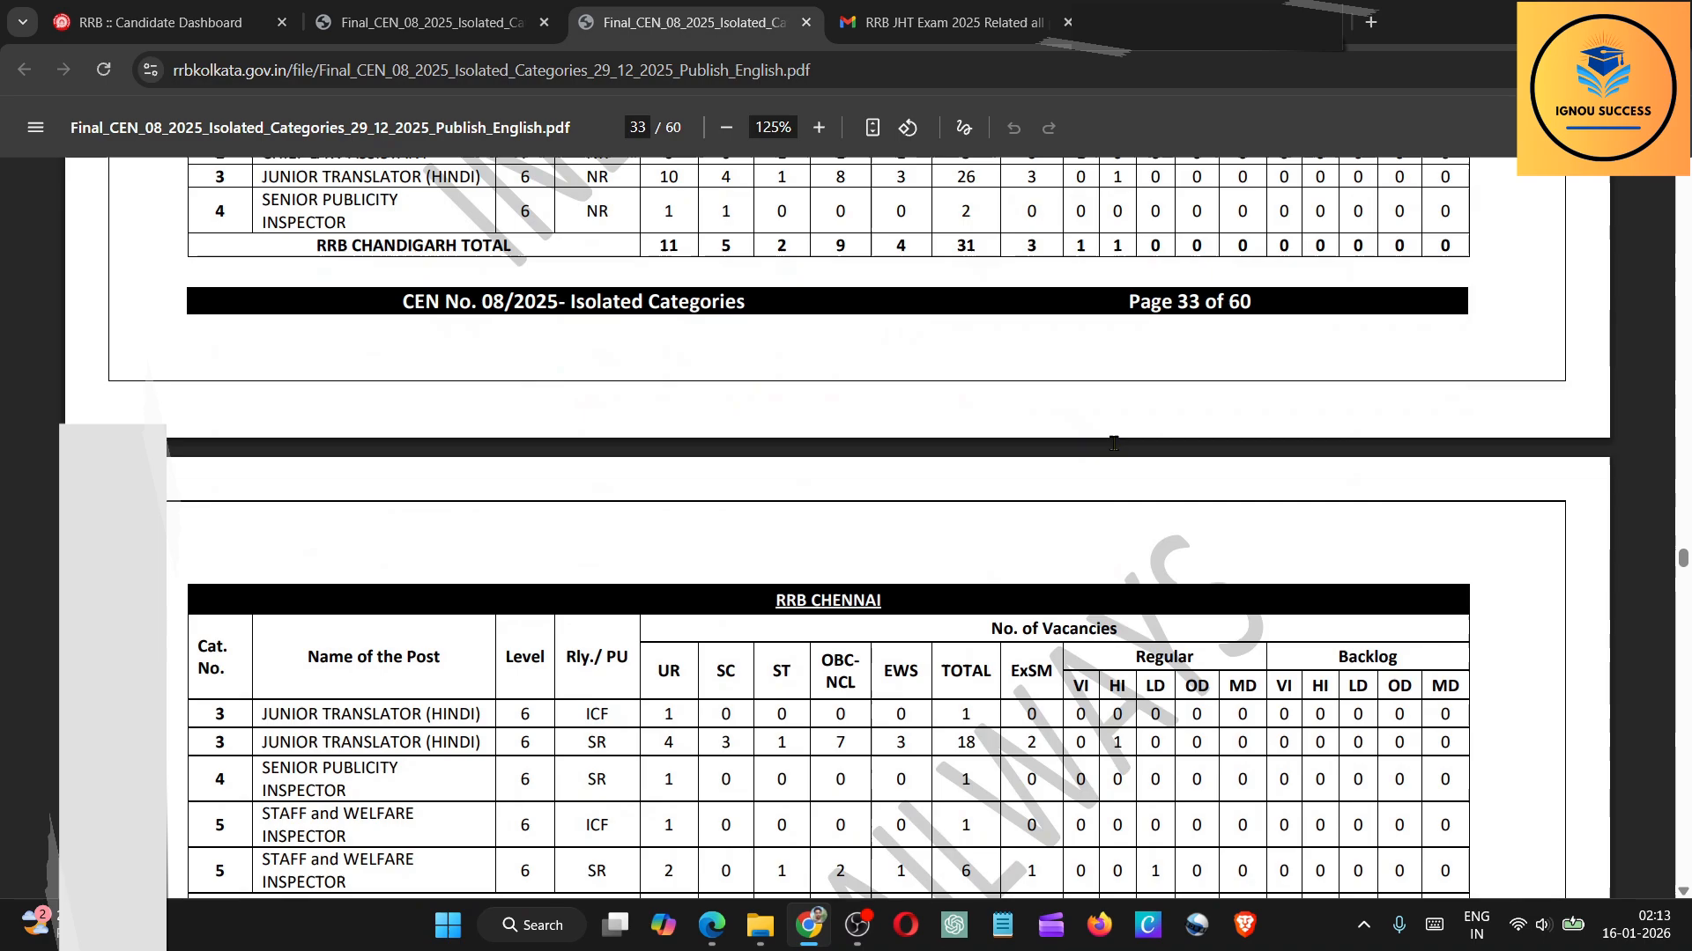
scroll(1167, 477, "up", 20)
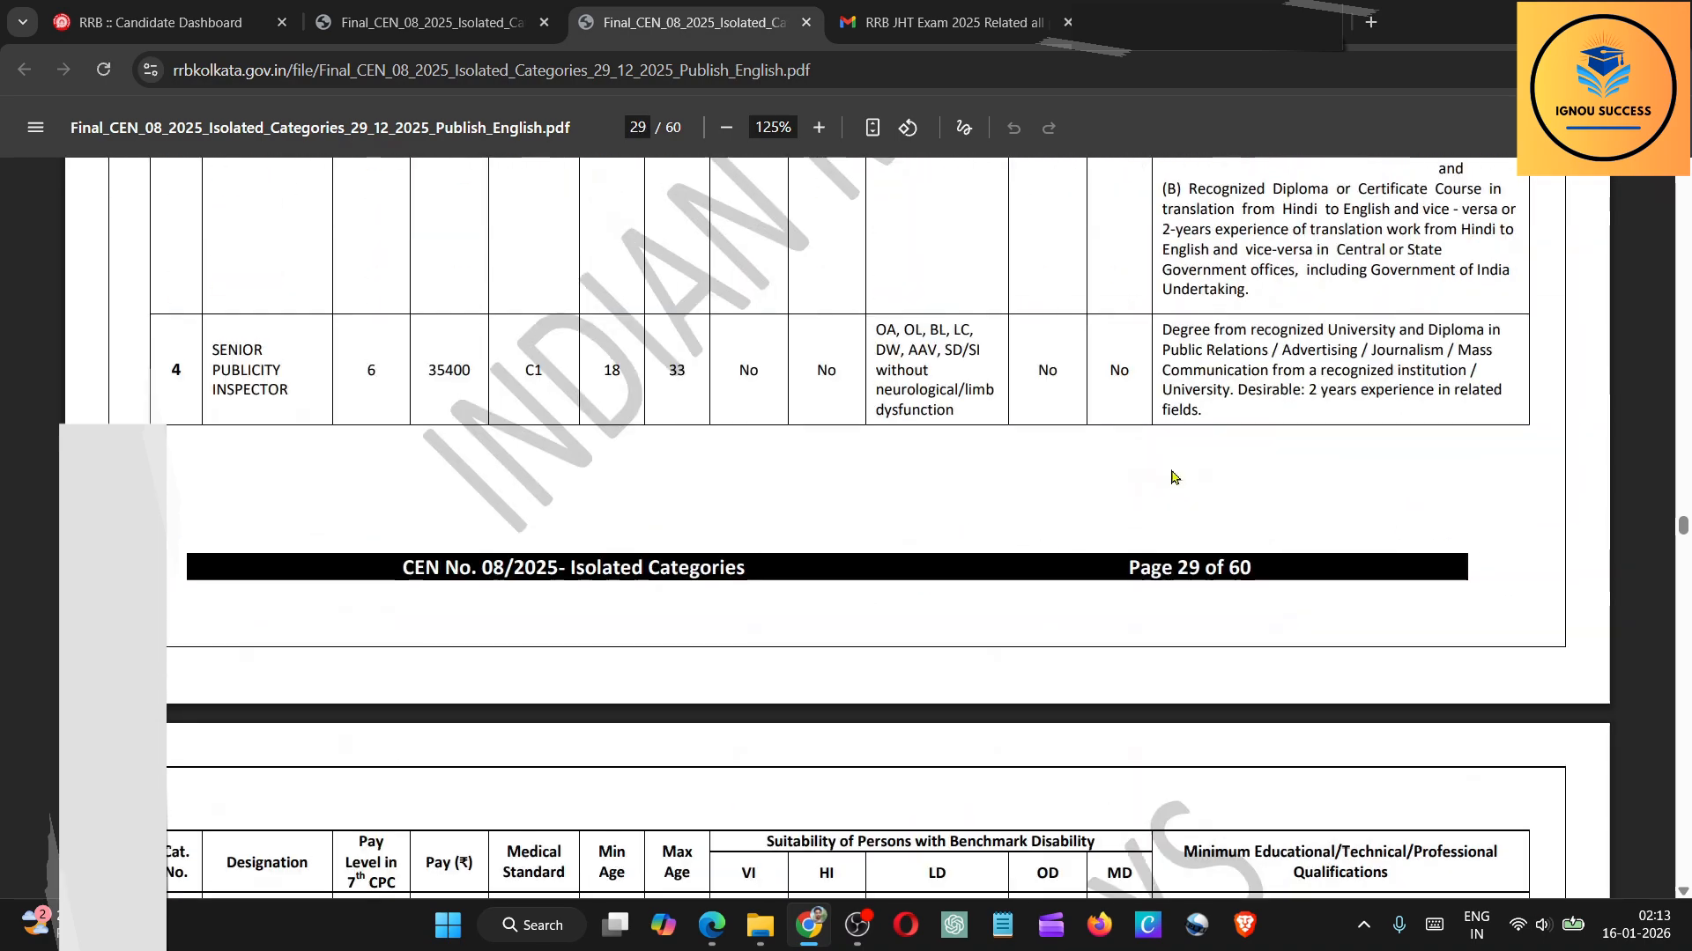
scroll(1288, 551, "down", 3)
scroll(1211, 487, "up", 1)
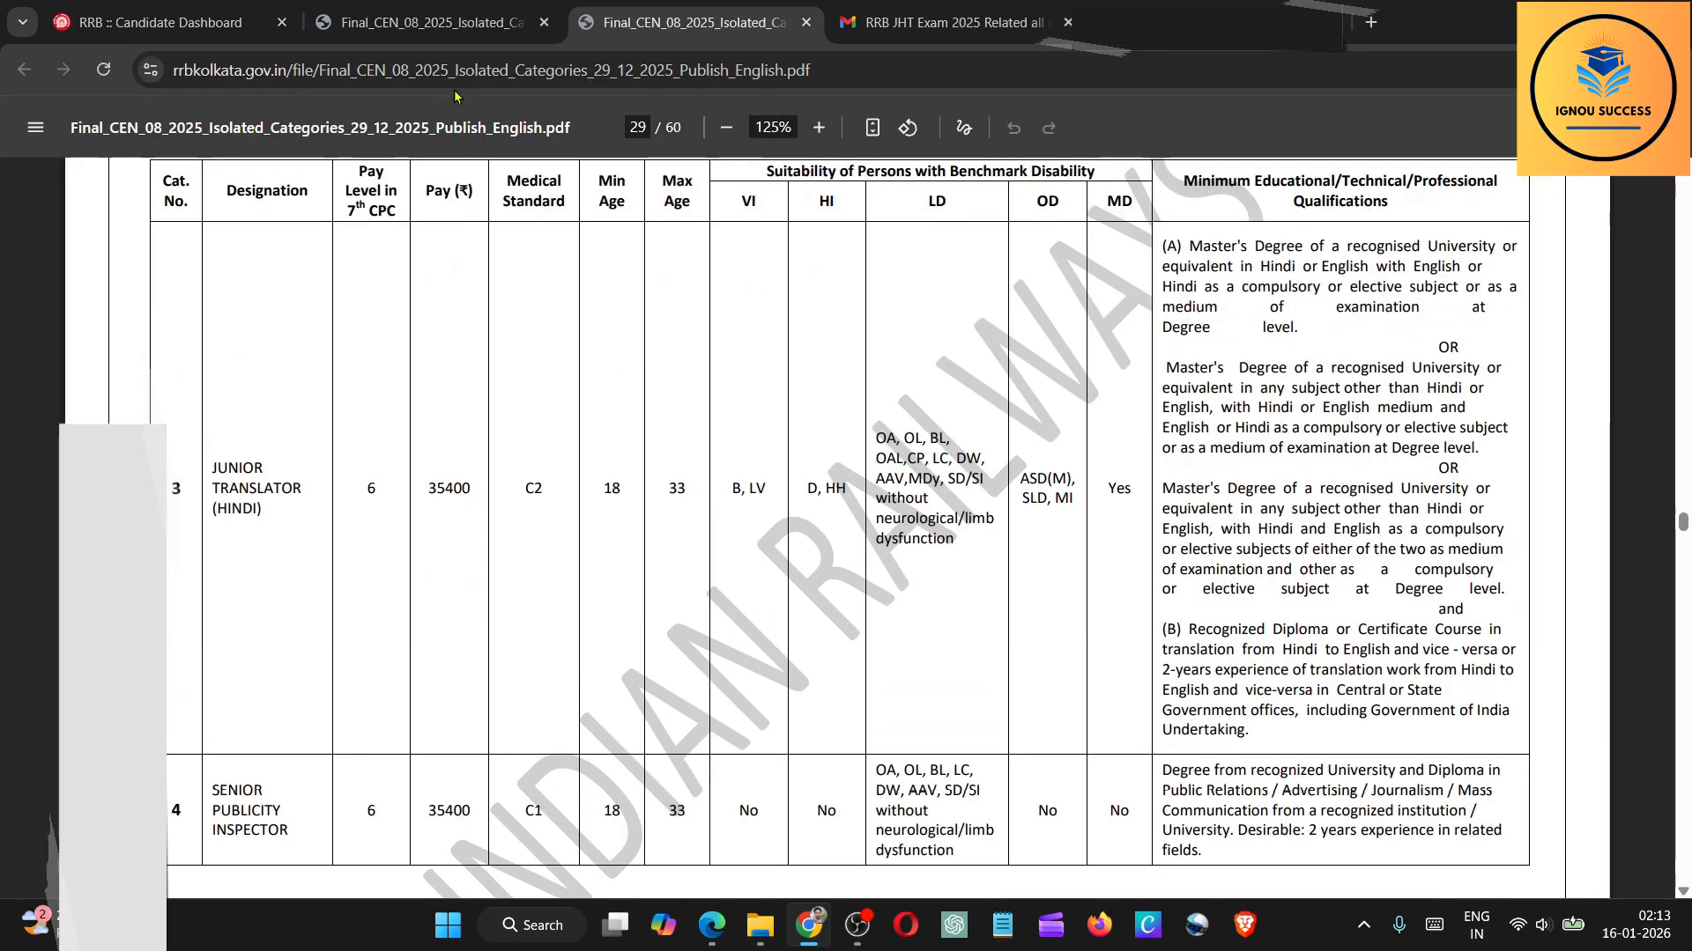
left_click(148, 16)
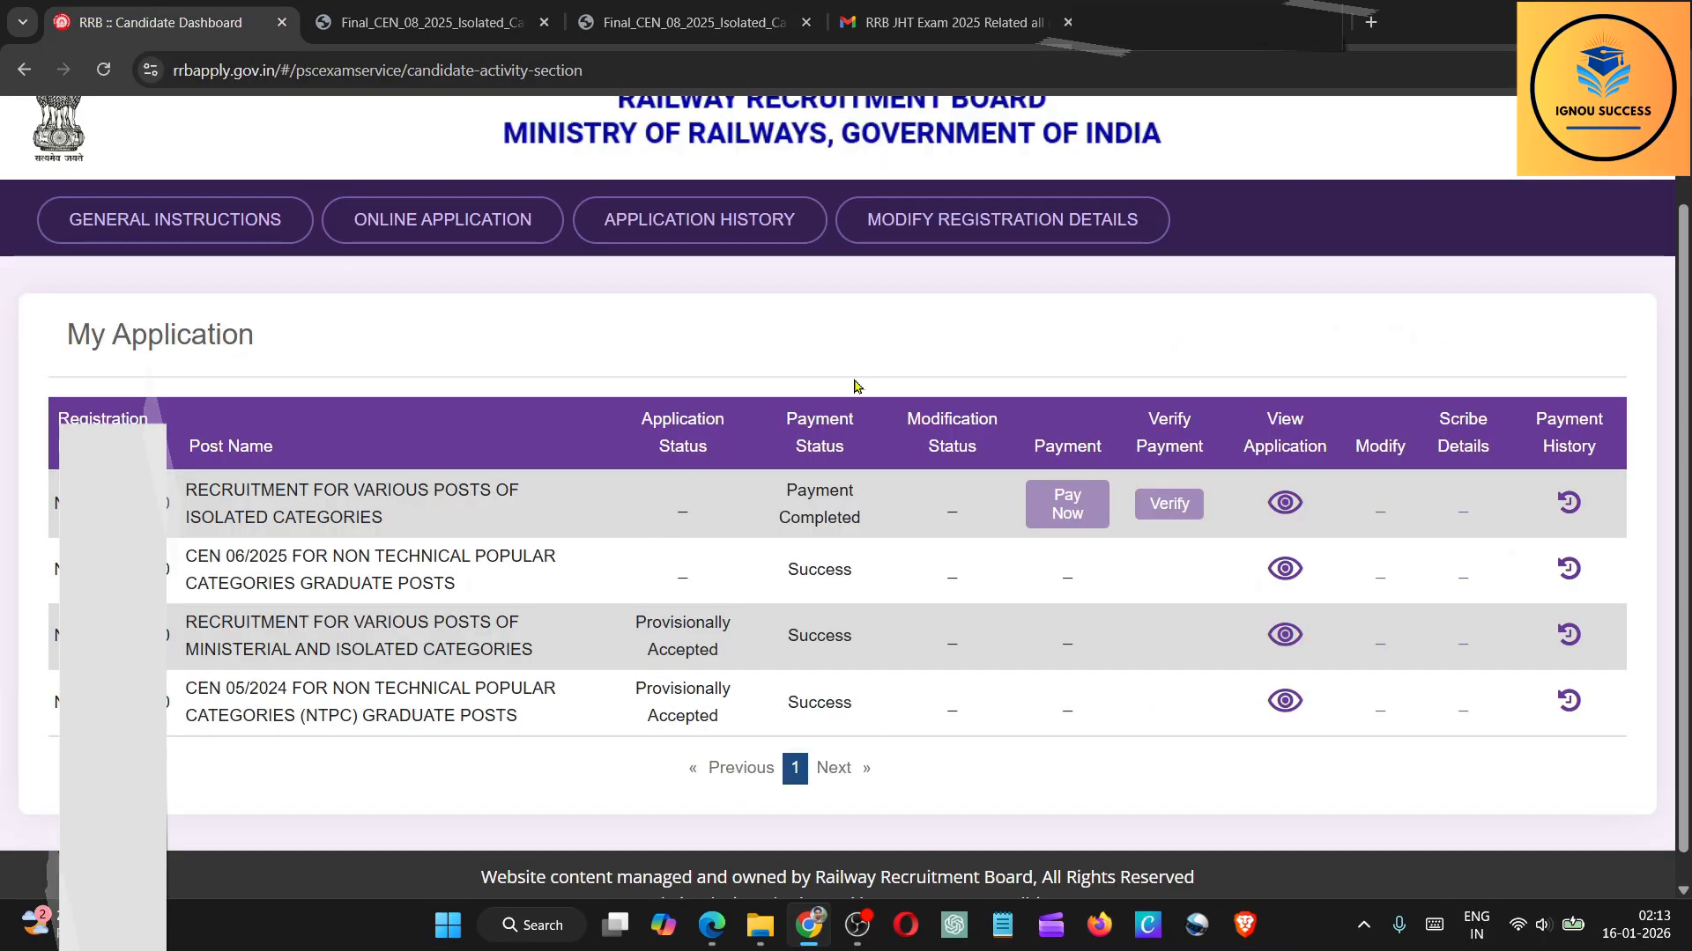